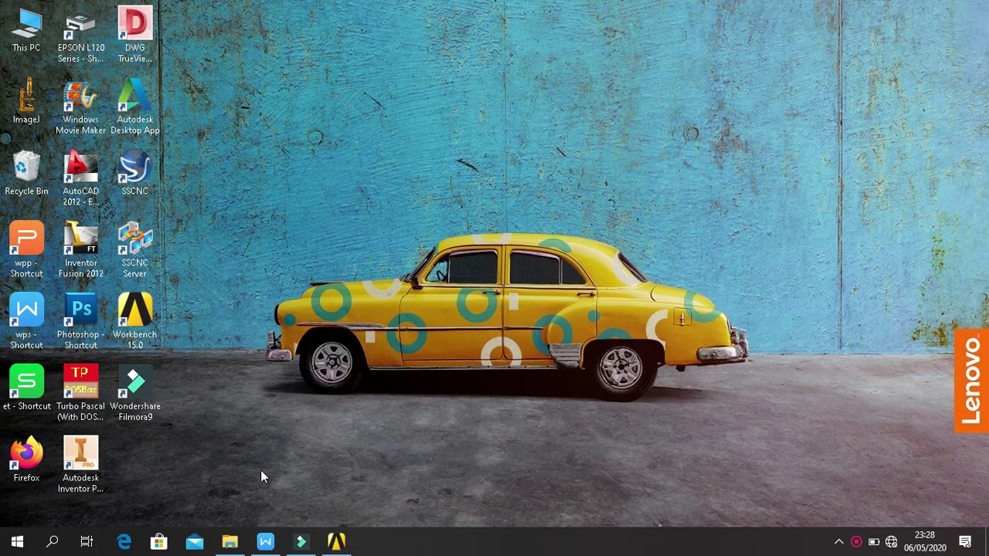
# - Review the heat sink case study in the PDF, including its problem description, dimensions, material properties and boundary conditions
pyautogui.click(265, 542)
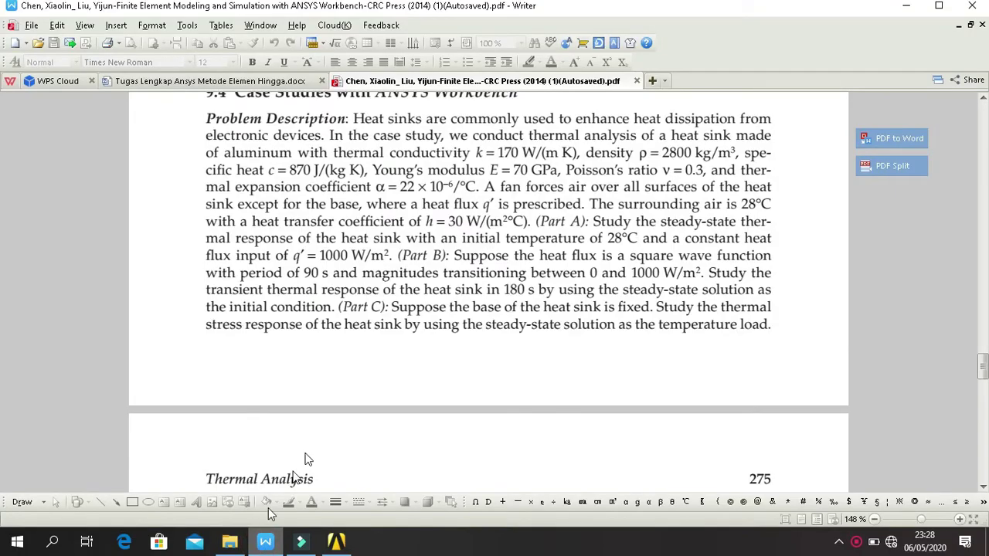
pyautogui.scroll(3, 305, 460)
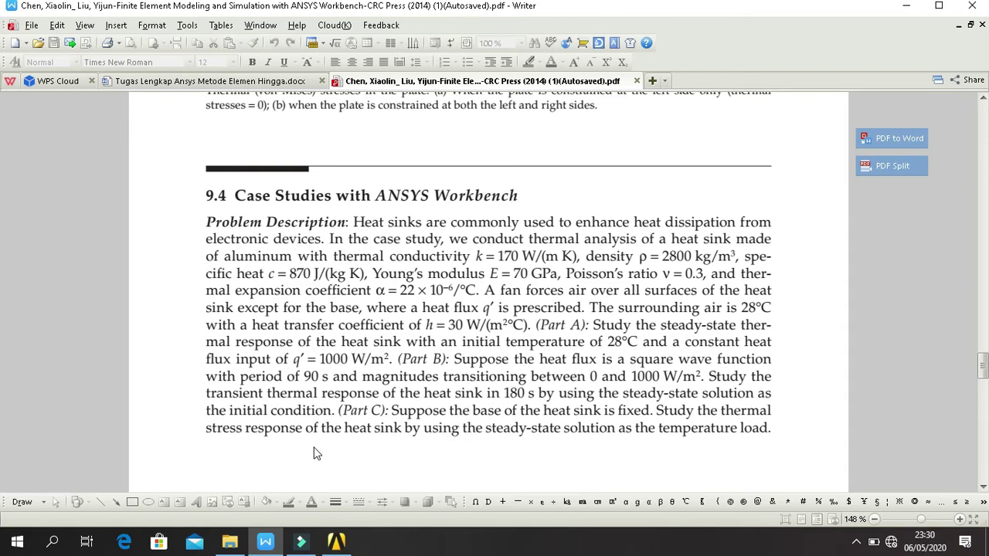
pyautogui.scroll(-7, 315, 438)
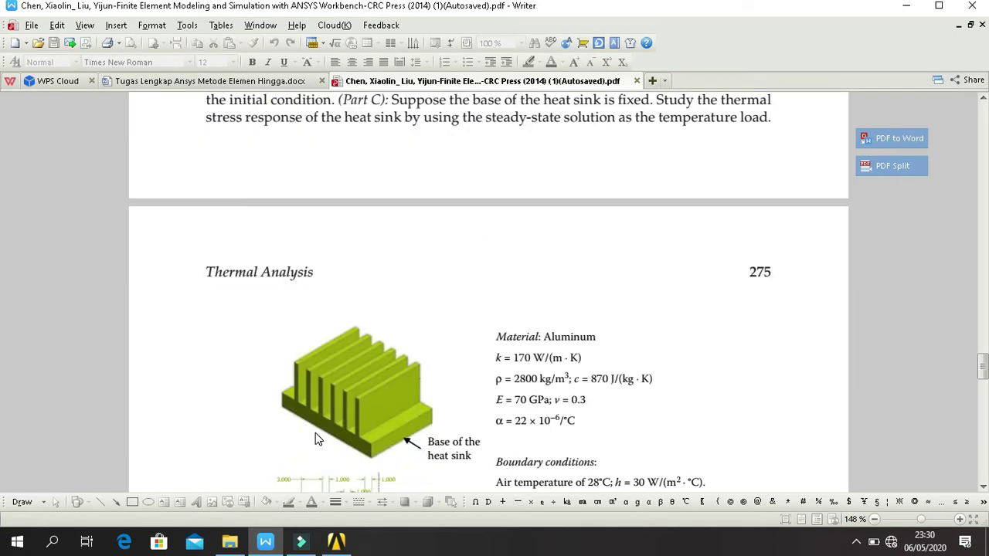
pyautogui.scroll(-2, 315, 438)
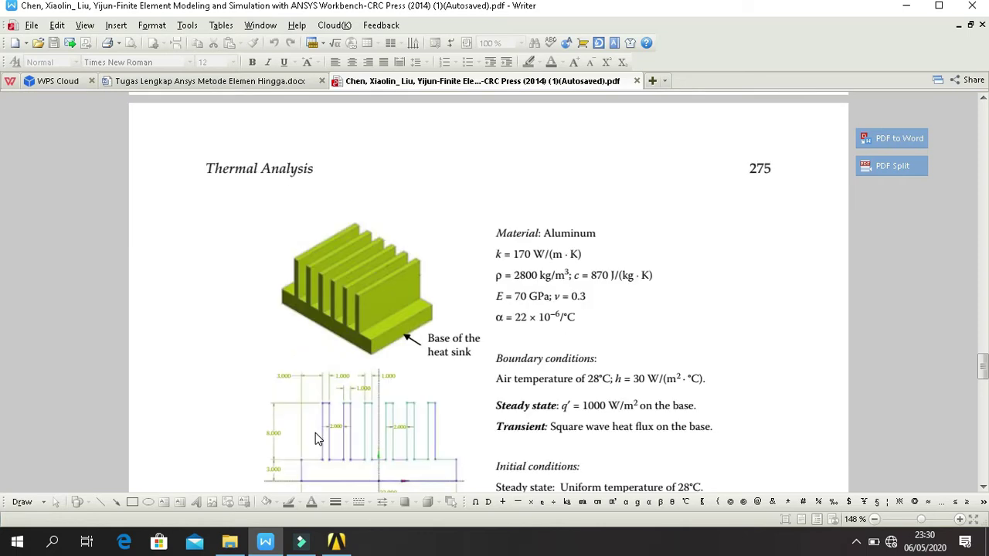
pyautogui.scroll(-2, 315, 433)
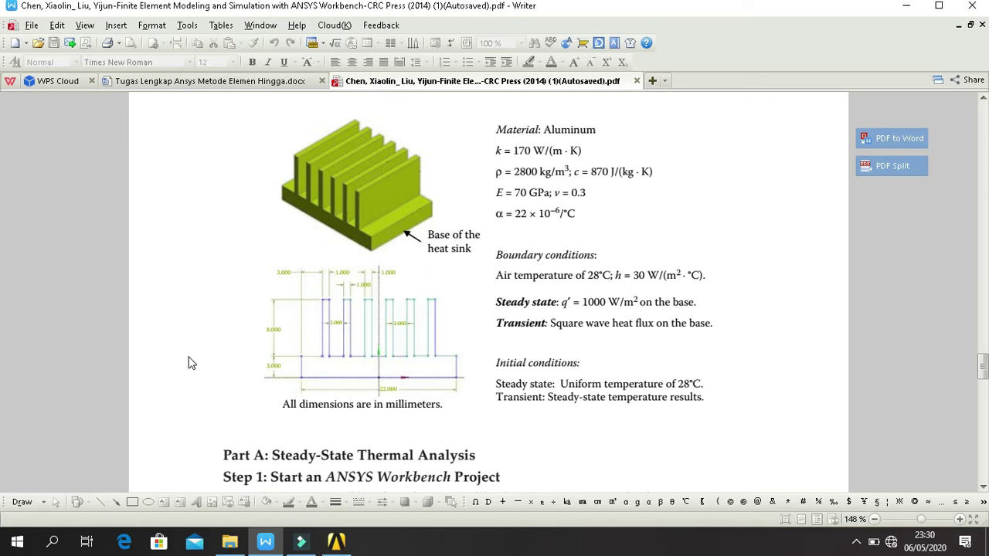
# - Switch to ANSYS Workbench and add a new material named Aluminium to the Steady-State Thermal system's engineering data
pyautogui.click(336, 541)
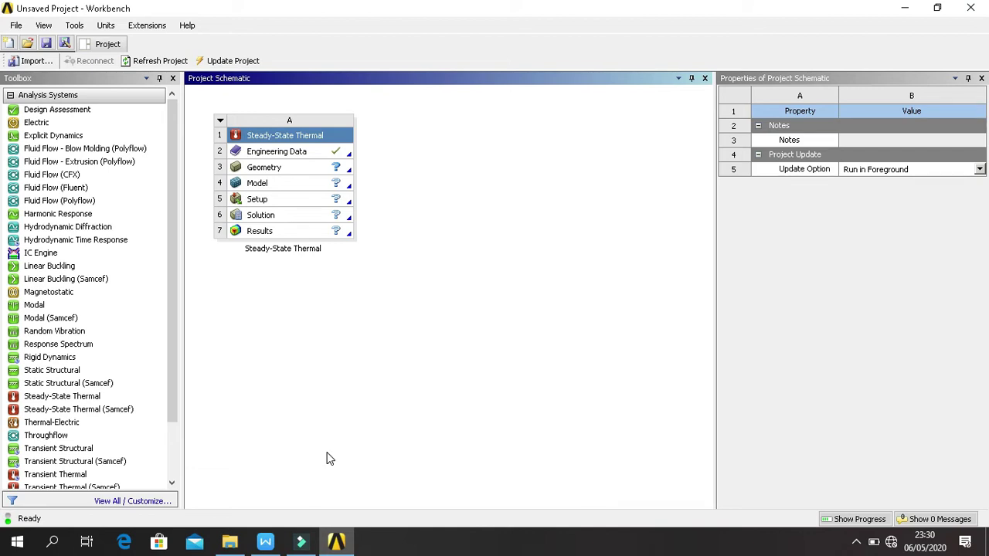
pyautogui.doubleClick(298, 155)
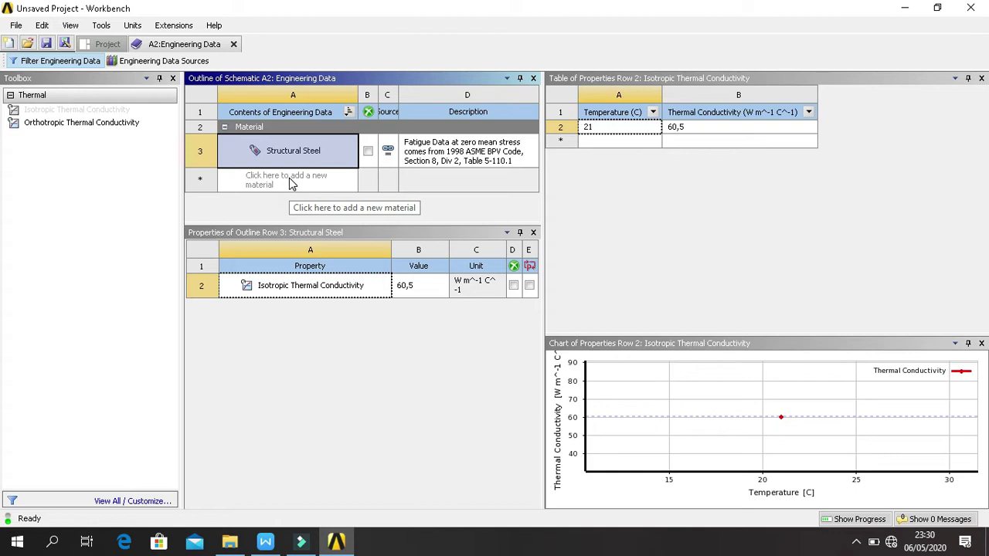
pyautogui.click(291, 183)
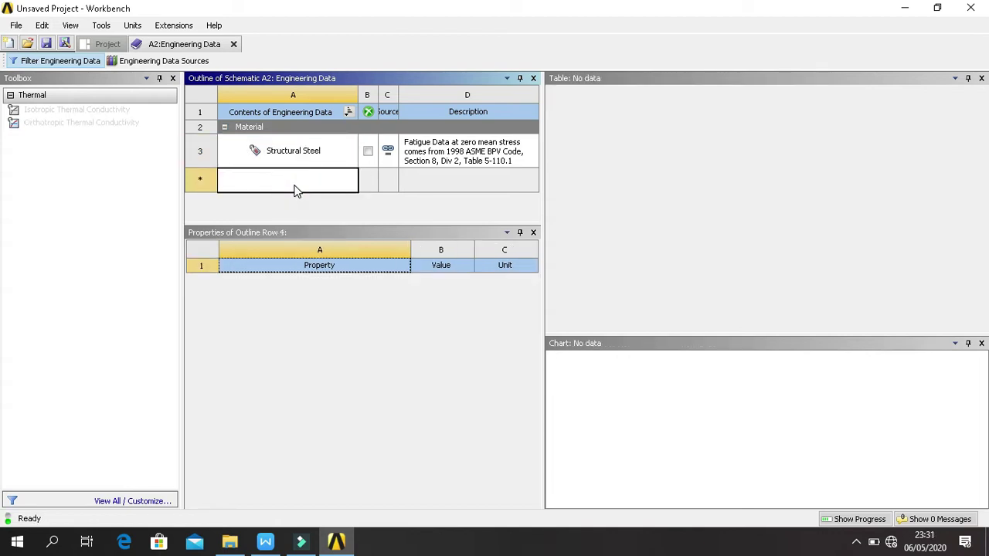
pyautogui.write('Aluminium')
pyautogui.press('Return')
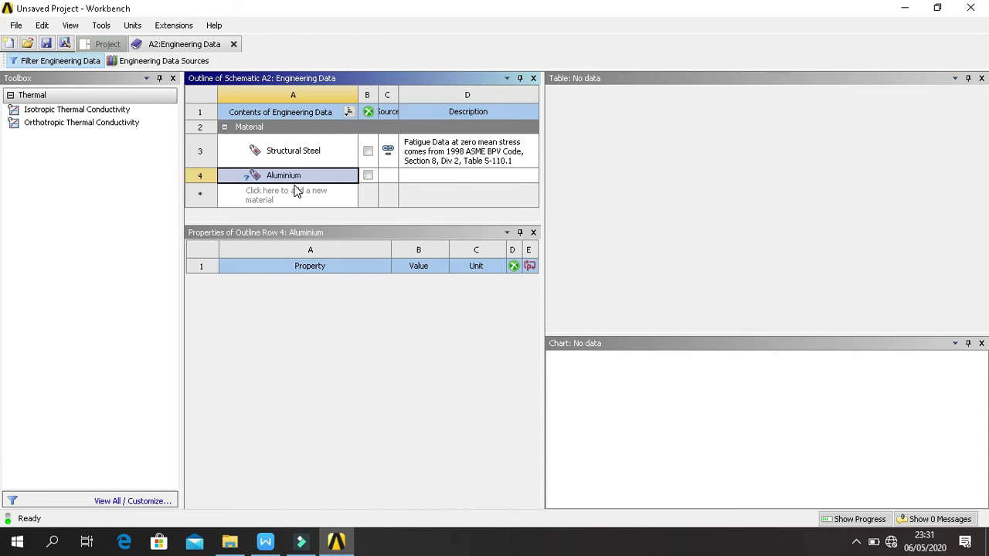
# - Give Aluminium an isotropic thermal conductivity of 340 W m^-1 C^-1
pyautogui.click(117, 116)
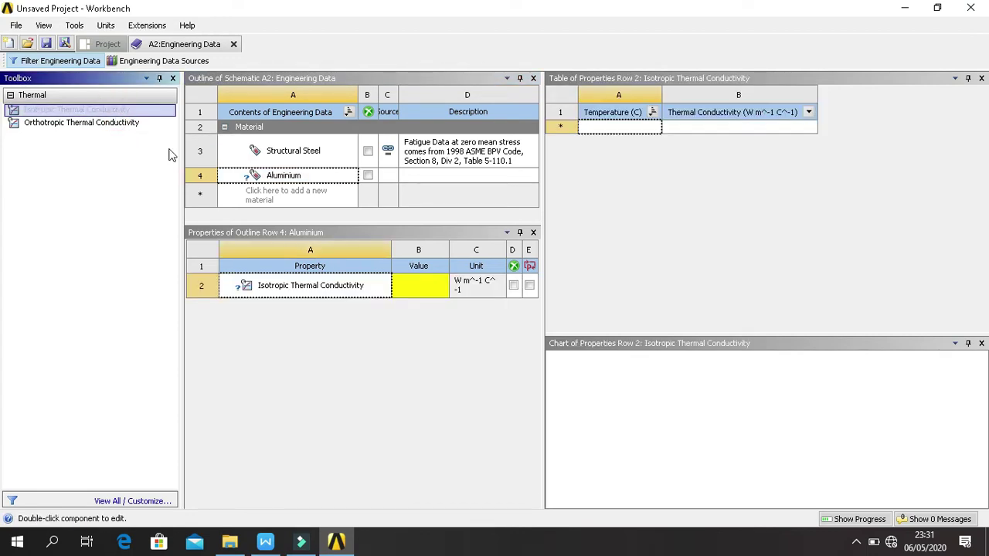
pyautogui.click(403, 288)
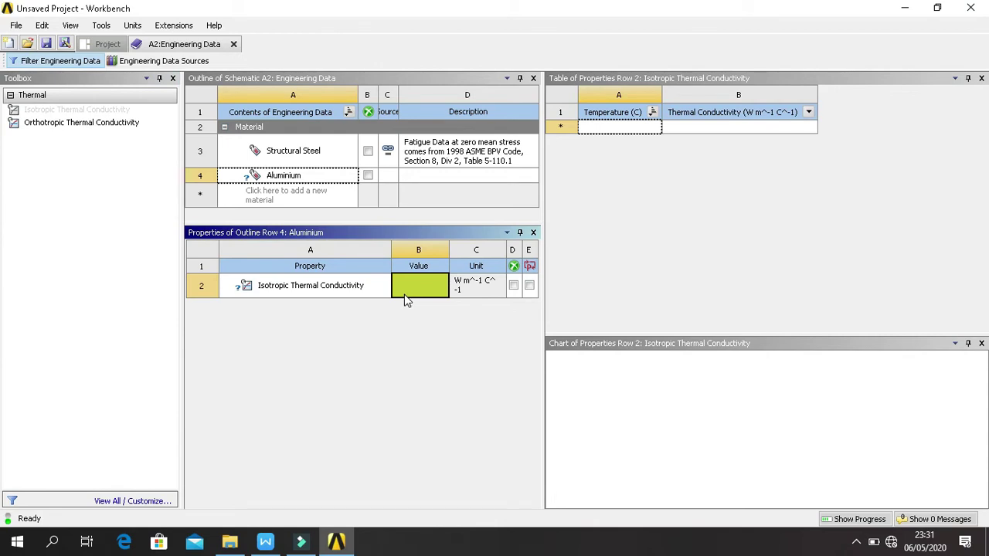
pyautogui.write('340')
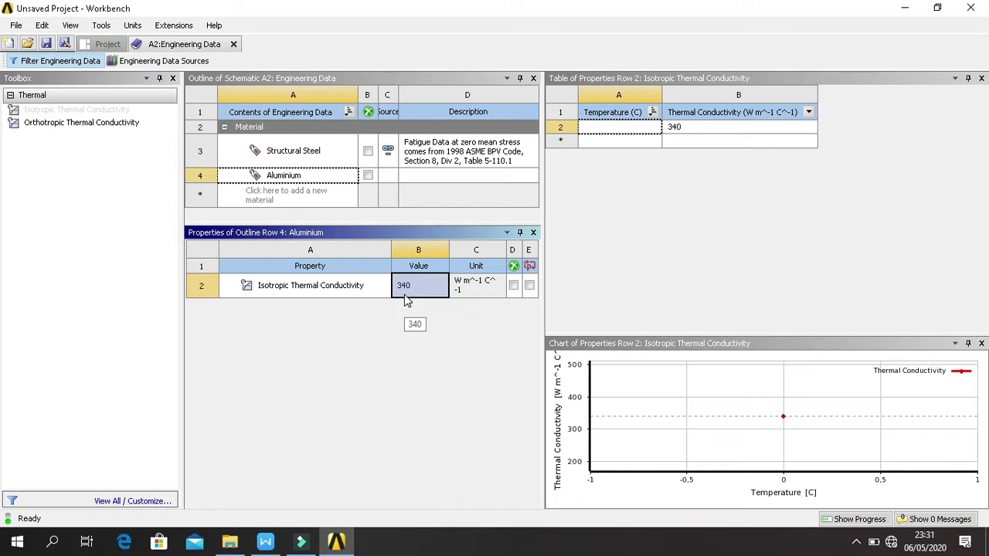
# - Return to the project, open the Steady-State Thermal geometry in DesignModeler and set the length unit to millimeter
pyautogui.click(98, 44)
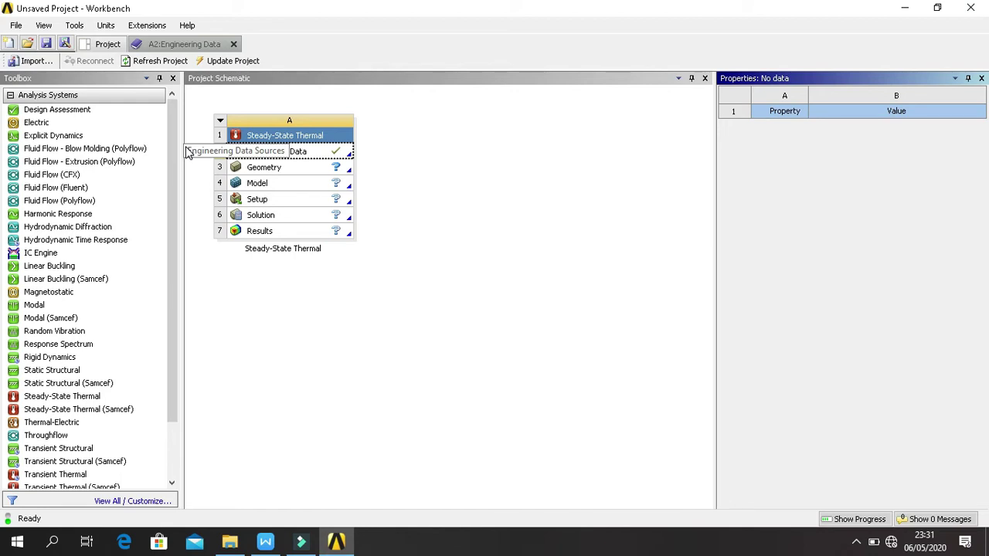
pyautogui.doubleClick(276, 174)
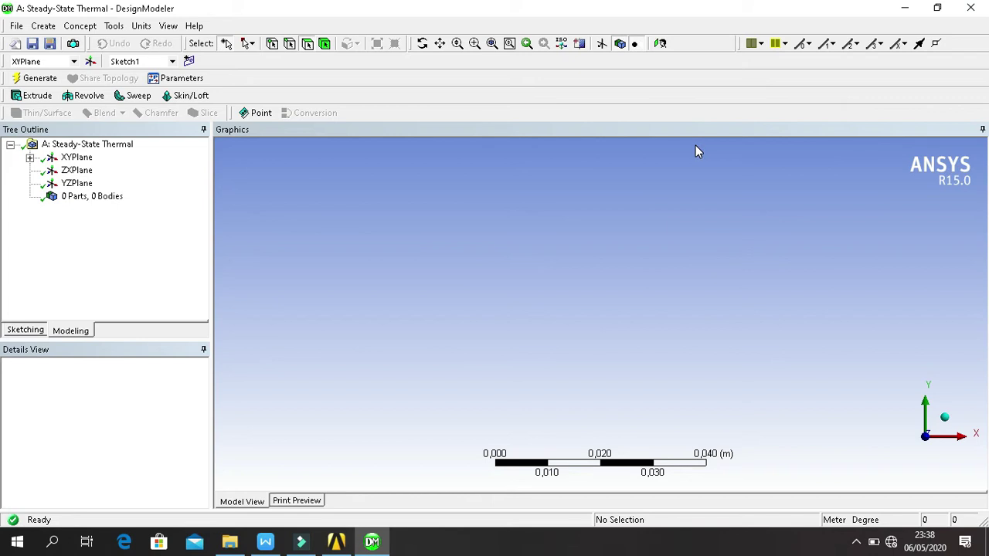
pyautogui.click(114, 28)
pyautogui.moveTo(139, 31)
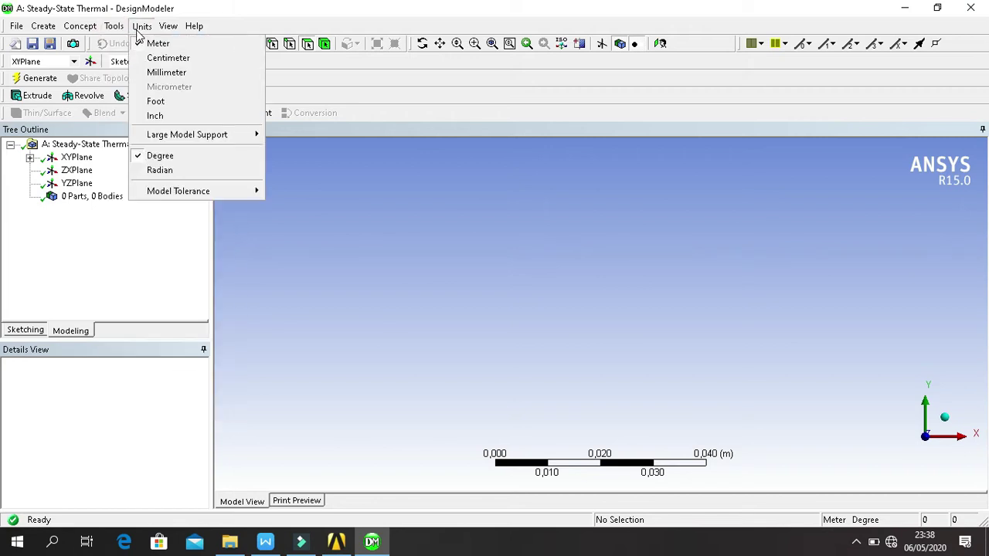
pyautogui.click(176, 73)
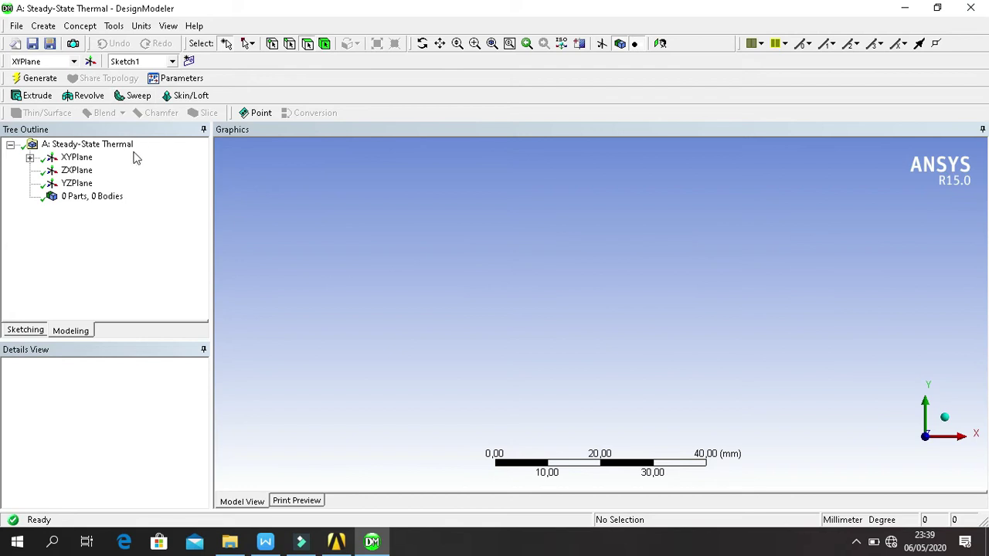
# - Sketch a closed polyline profile of a six-fin heat sink on the XY plane, about 63 mm wide, with its base along the X axis
pyautogui.click(81, 159)
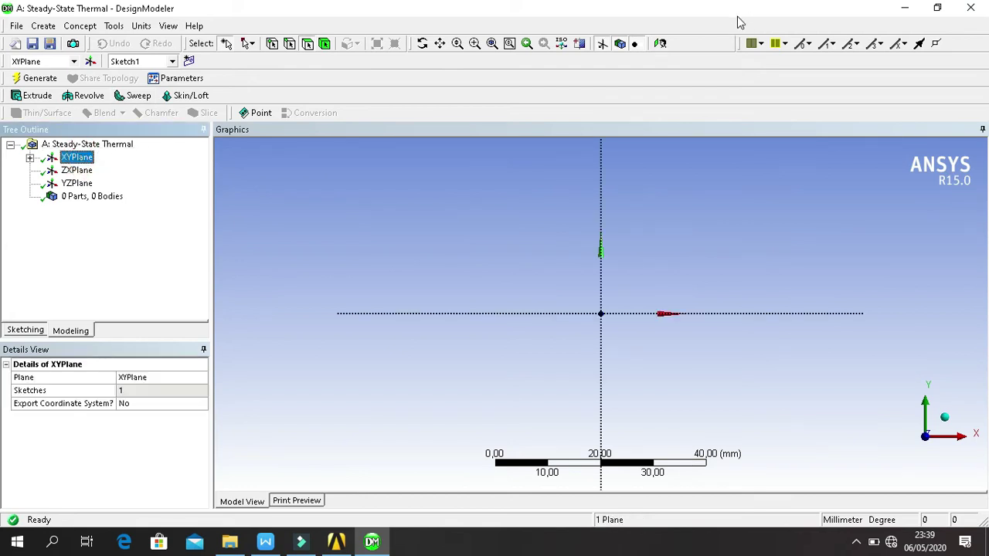
pyautogui.click(26, 330)
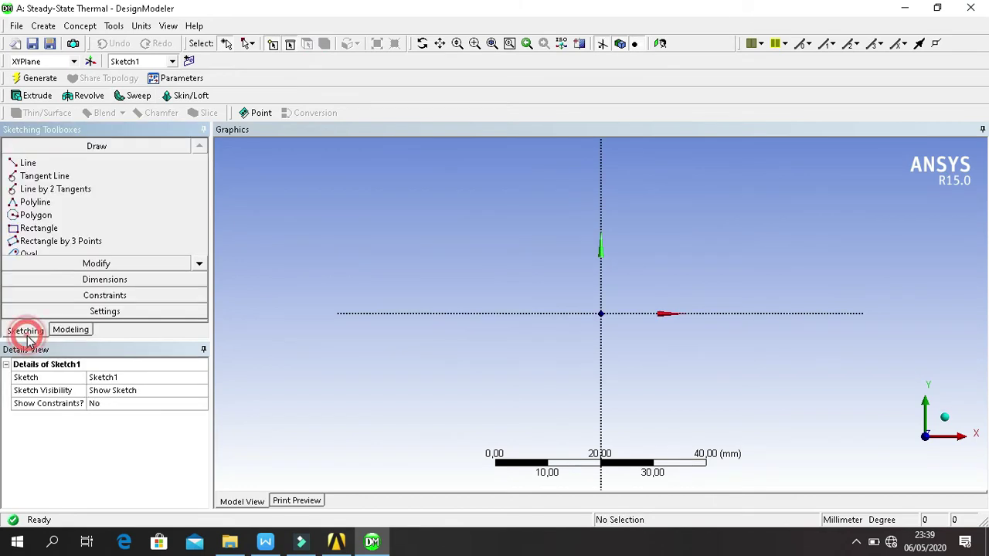
pyautogui.click(72, 203)
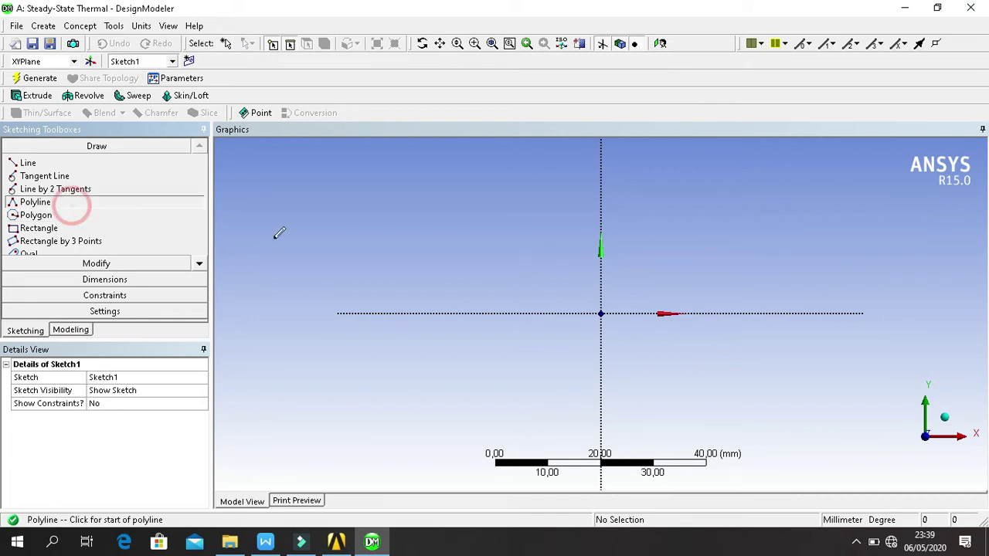
pyautogui.click(437, 313)
pyautogui.click(441, 274)
pyautogui.click(471, 274)
pyautogui.click(479, 214)
pyautogui.click(509, 214)
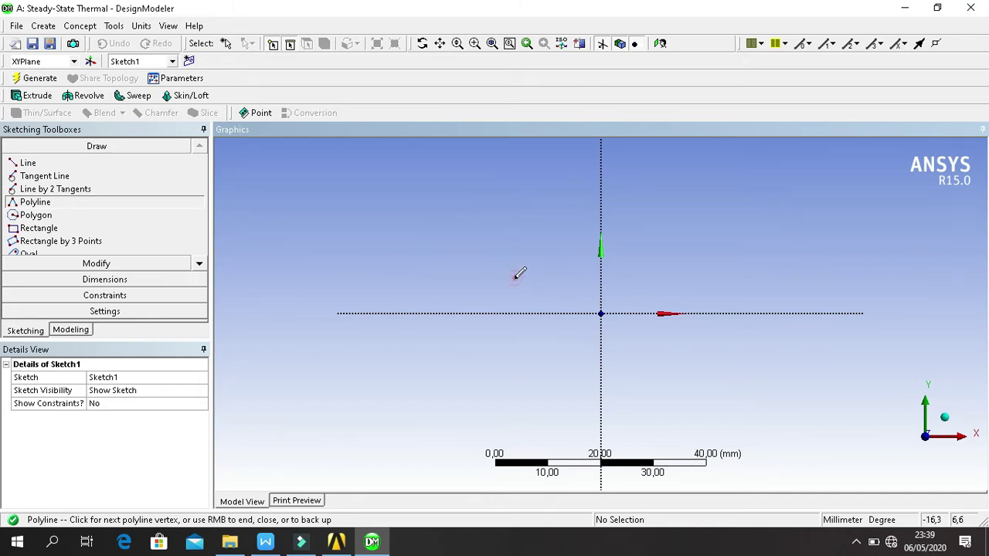
pyautogui.click(532, 274)
pyautogui.click(522, 215)
pyautogui.click(553, 215)
pyautogui.click(556, 274)
pyautogui.click(568, 215)
pyautogui.click(585, 215)
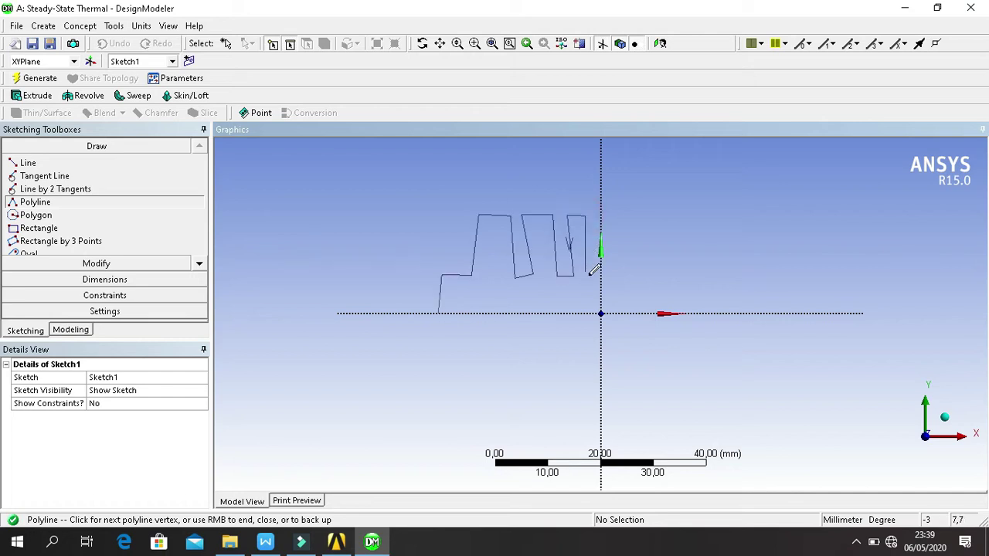
pyautogui.click(590, 275)
pyautogui.click(614, 274)
pyautogui.click(613, 215)
pyautogui.click(635, 219)
pyautogui.click(636, 273)
pyautogui.click(651, 275)
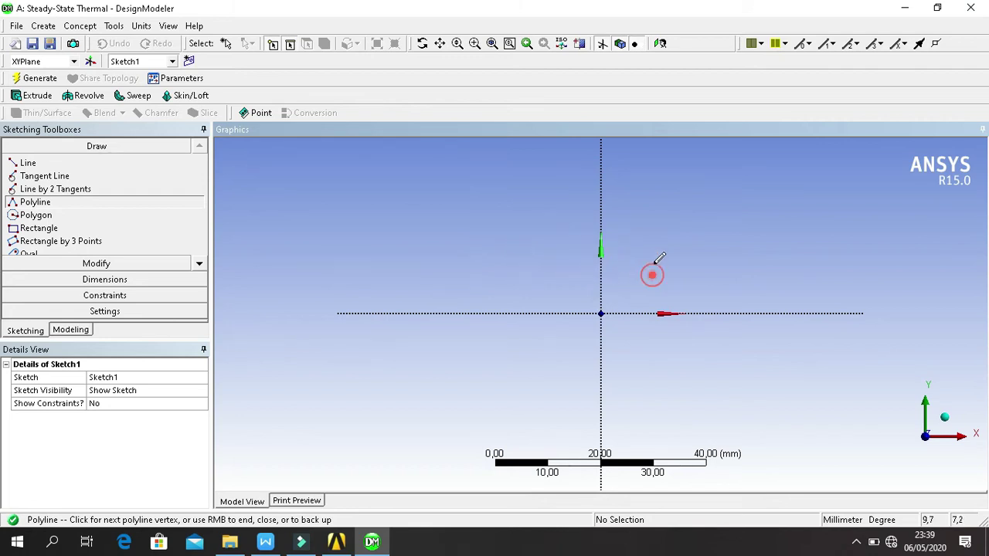
pyautogui.click(653, 220)
pyautogui.click(688, 224)
pyautogui.click(686, 272)
pyautogui.click(718, 269)
pyautogui.click(706, 218)
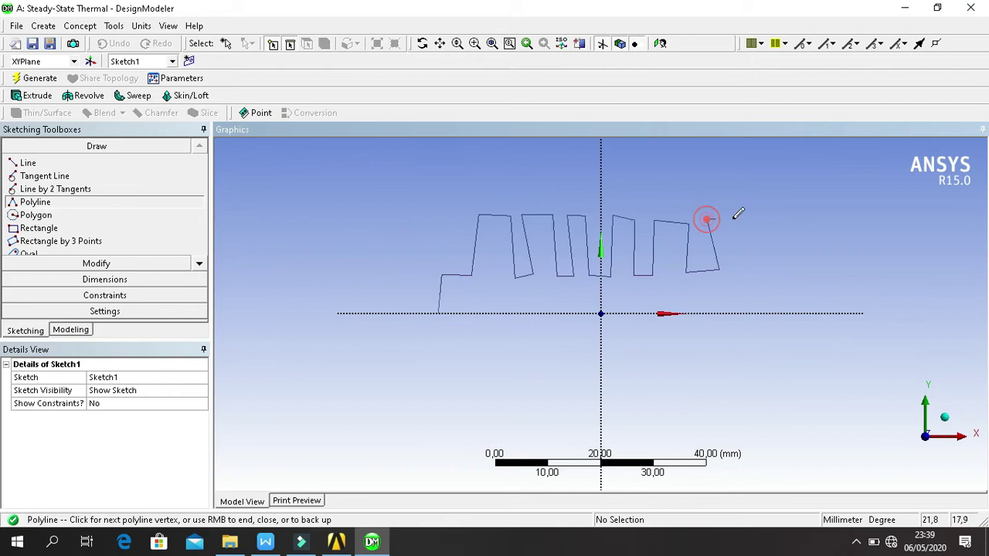
pyautogui.click(733, 219)
pyautogui.click(745, 269)
pyautogui.click(776, 270)
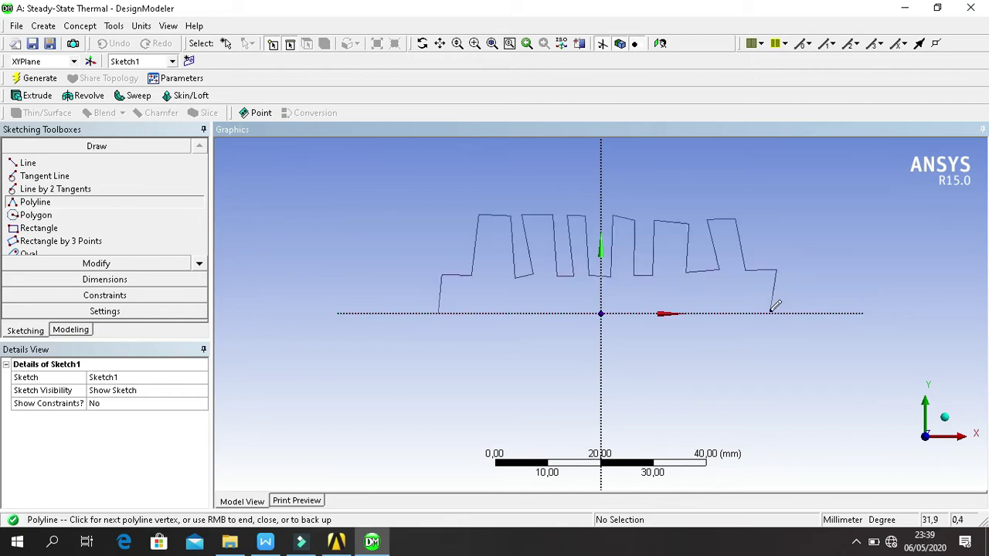
pyautogui.click(771, 312)
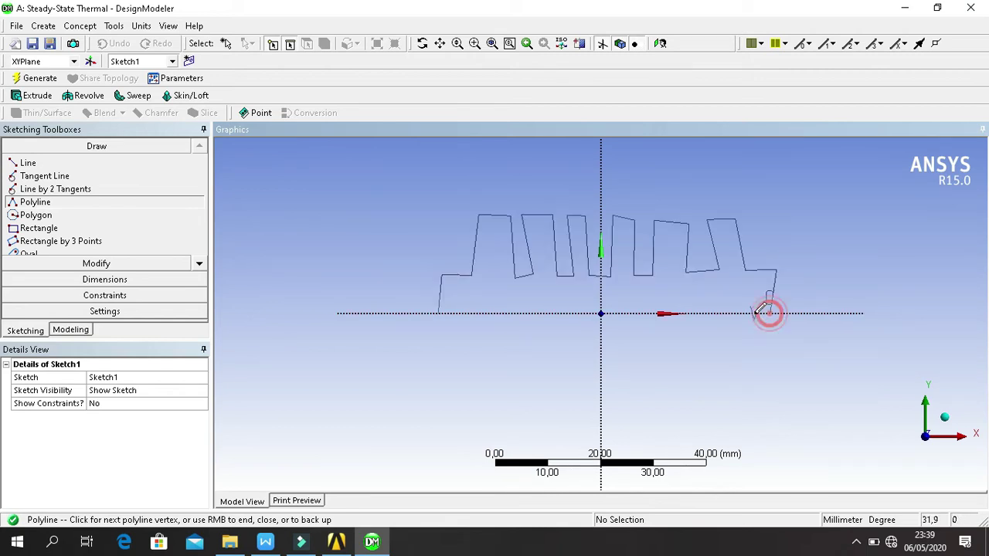
pyautogui.rightClick(437, 318)
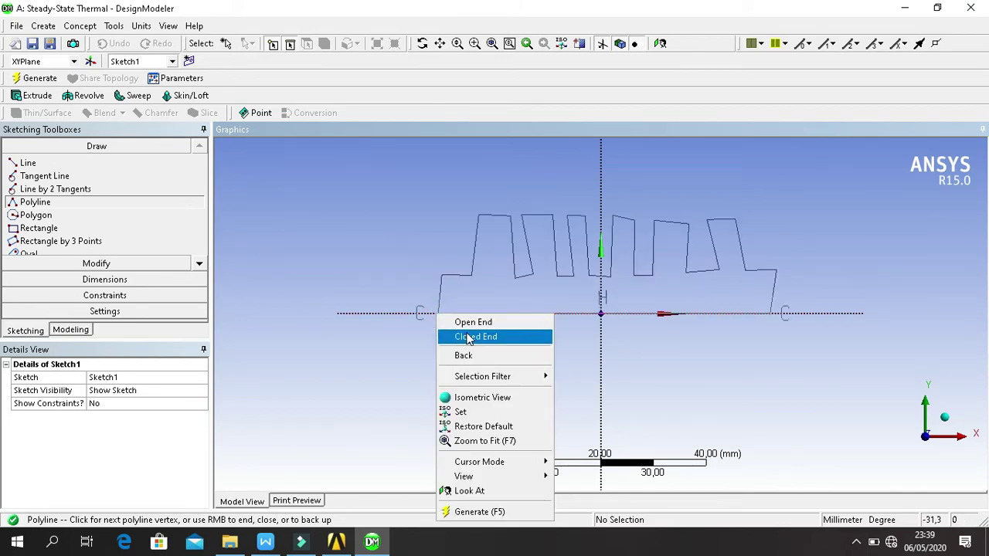
pyautogui.click(473, 337)
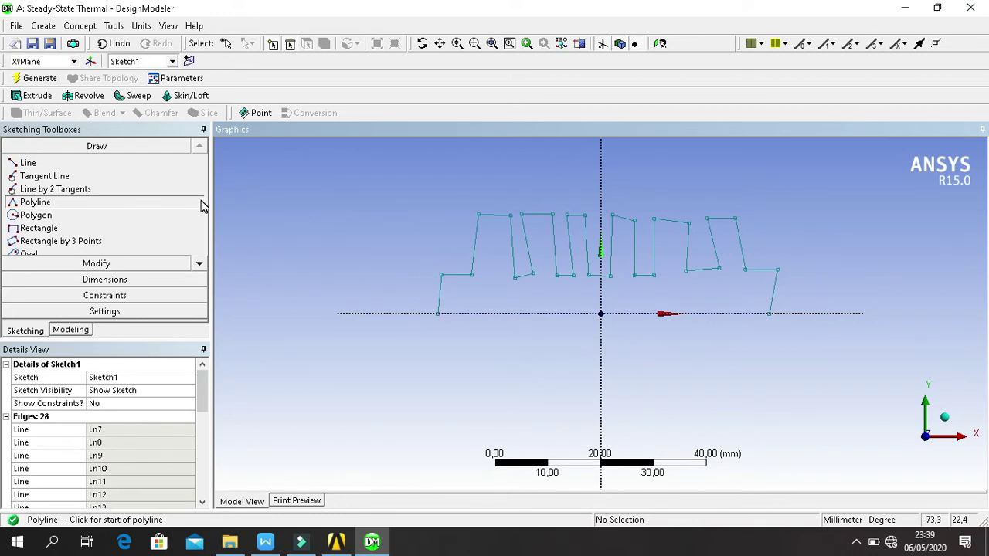
# - Apply horizontal constraints to the top edges of all six fins
pyautogui.click(132, 296)
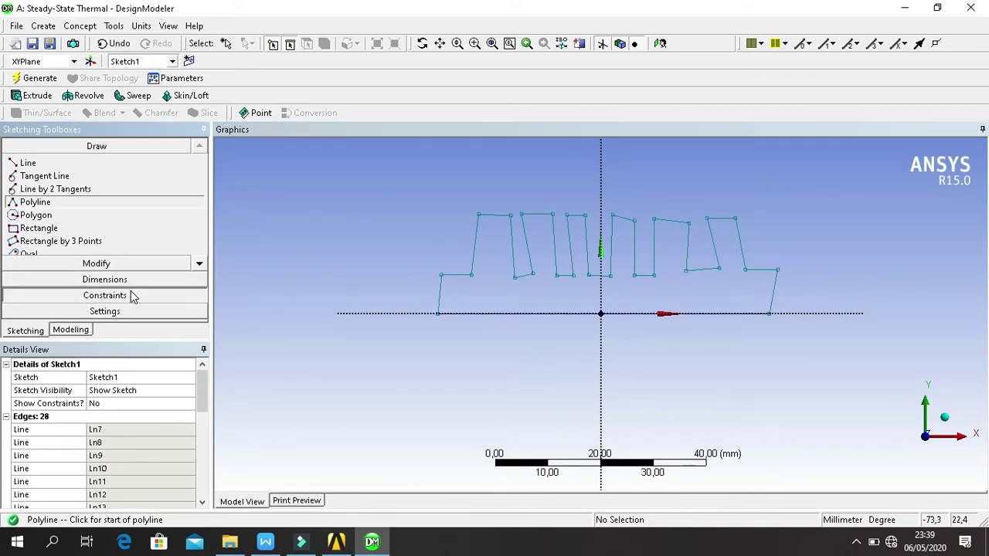
pyautogui.click(67, 223)
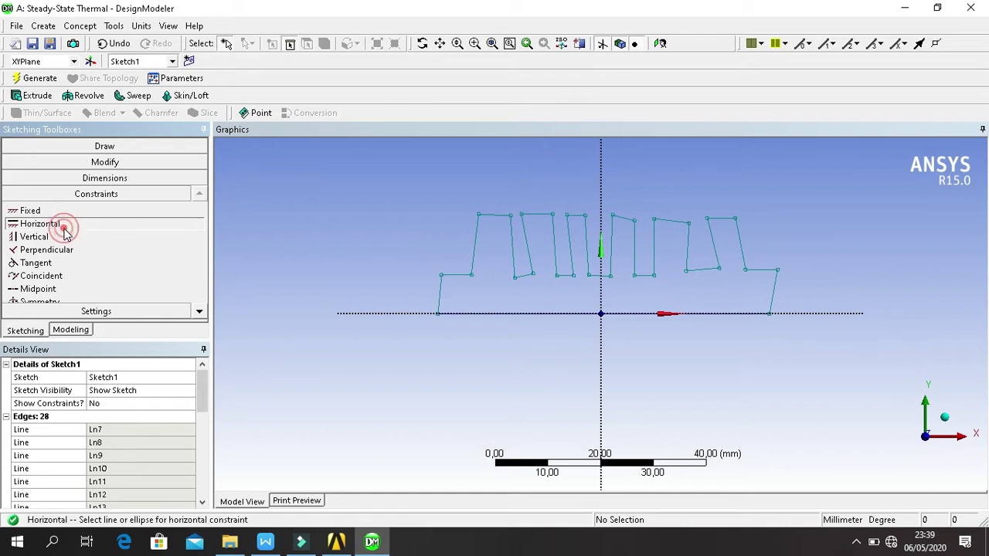
pyautogui.click(626, 217)
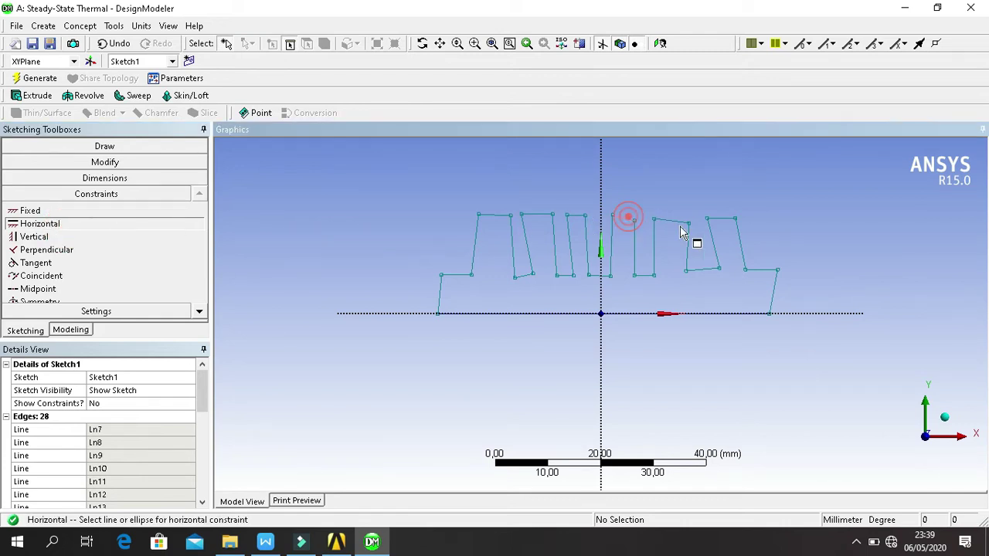
pyautogui.click(678, 224)
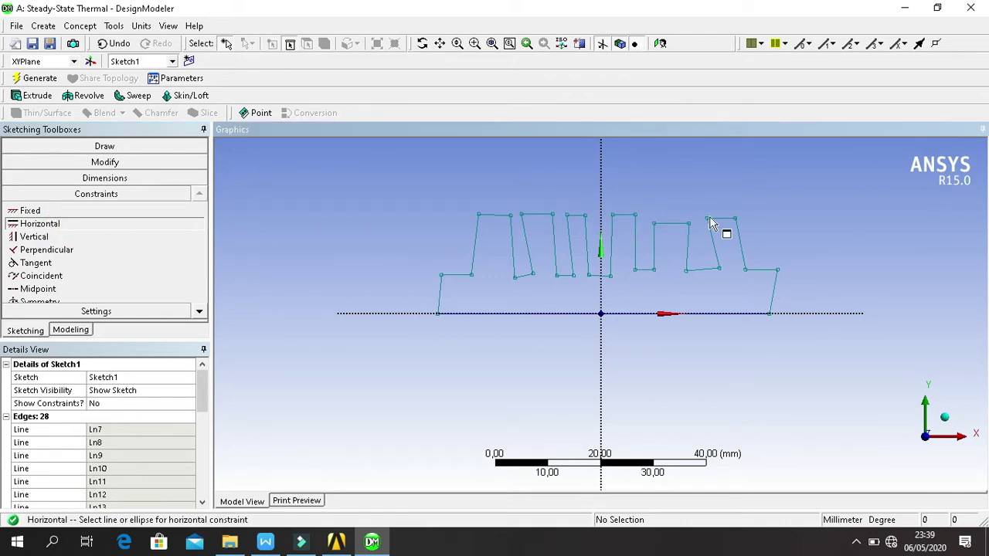
pyautogui.click(715, 220)
pyautogui.click(579, 216)
pyautogui.click(541, 215)
pyautogui.click(491, 215)
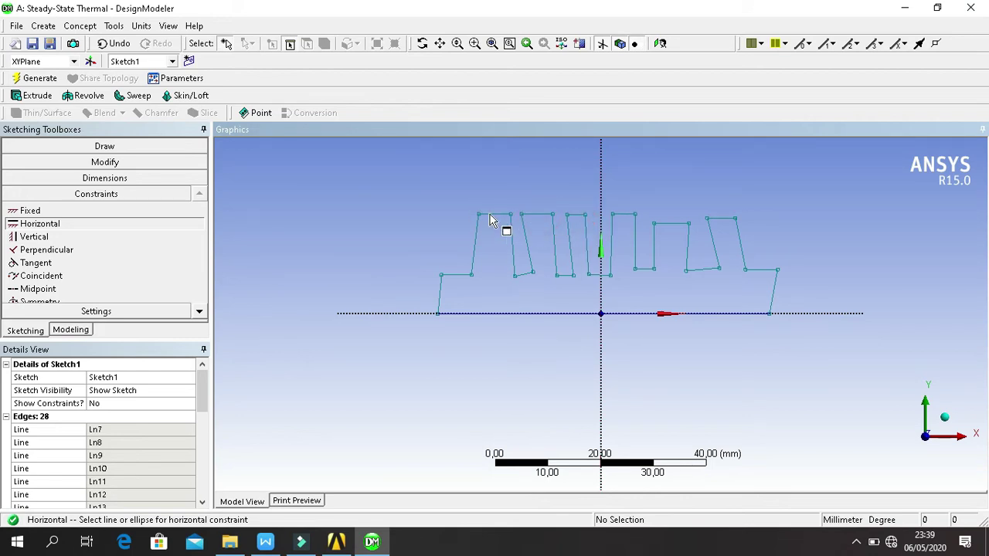
# - Apply vertical constraints to the slanted side edges of the fins and to both outer end edges of the base
pyautogui.click(68, 236)
pyautogui.click(476, 245)
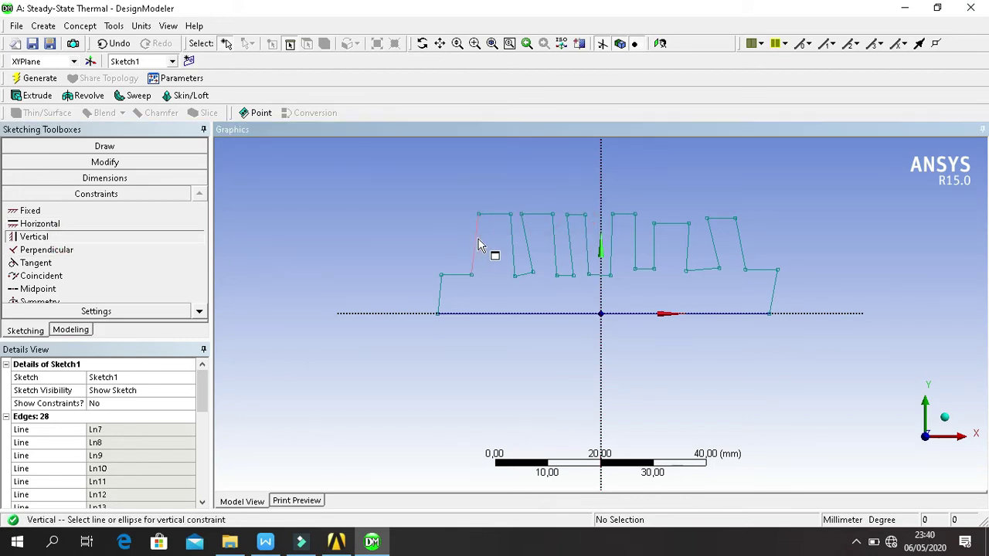
pyautogui.click(440, 287)
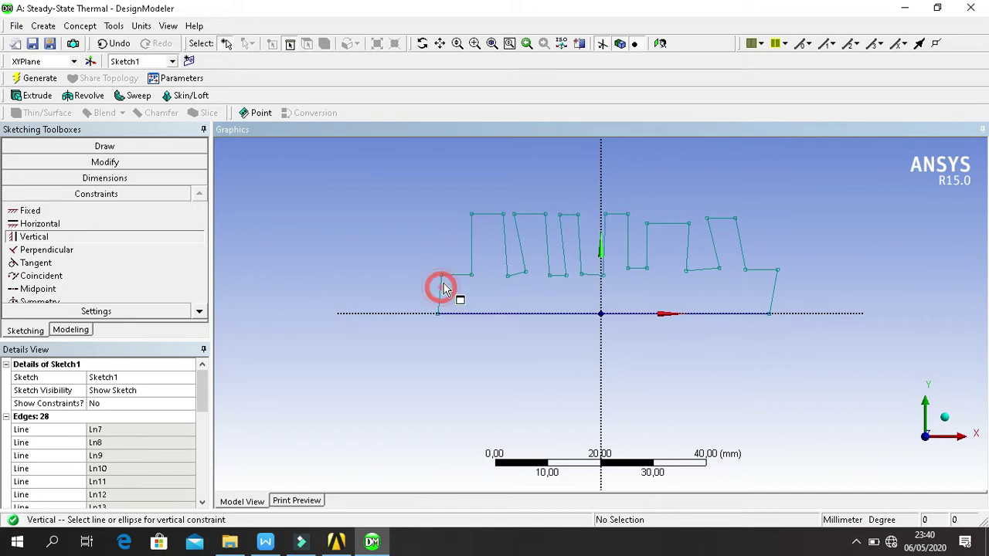
pyautogui.click(508, 262)
pyautogui.click(547, 252)
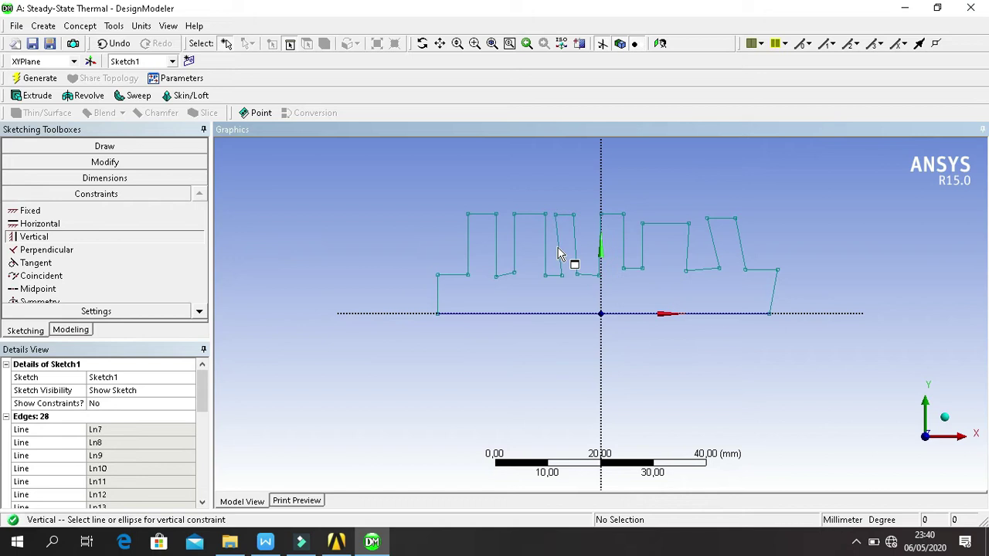
pyautogui.click(559, 249)
pyautogui.click(580, 250)
pyautogui.click(601, 248)
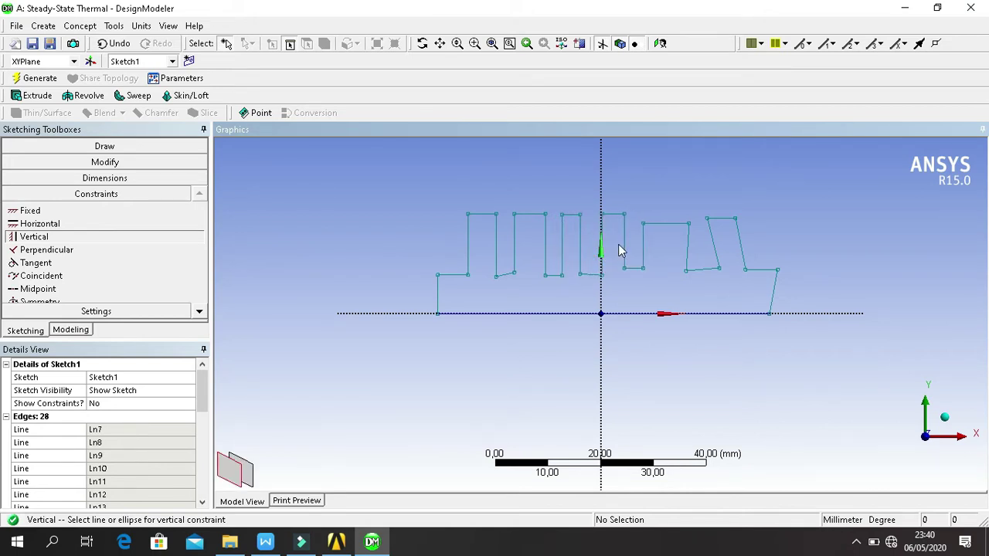
pyautogui.click(685, 249)
pyautogui.click(714, 250)
pyautogui.click(739, 251)
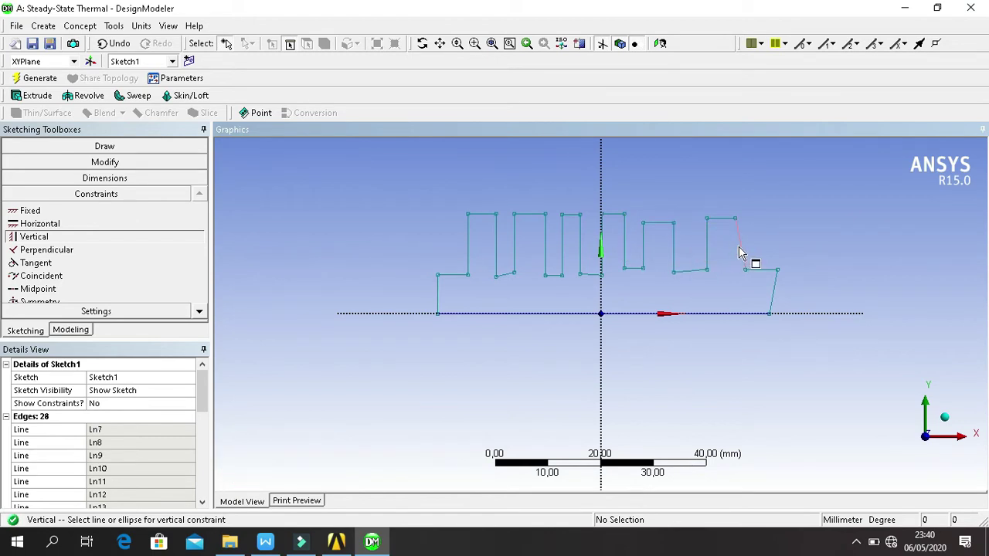
pyautogui.click(776, 292)
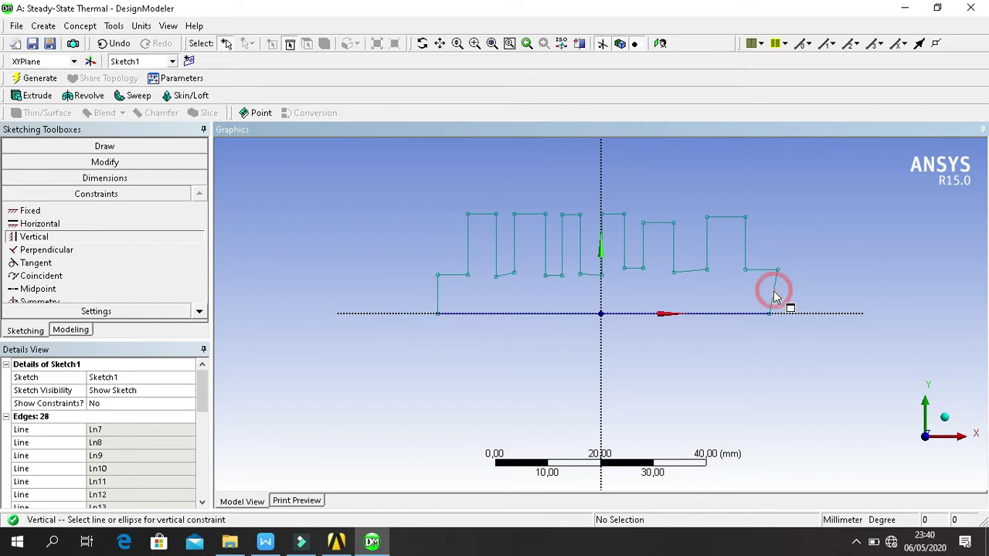
# - Apply horizontal constraints to the sloping bottom edges of the first, third and fifth slots between the fins
pyautogui.click(98, 225)
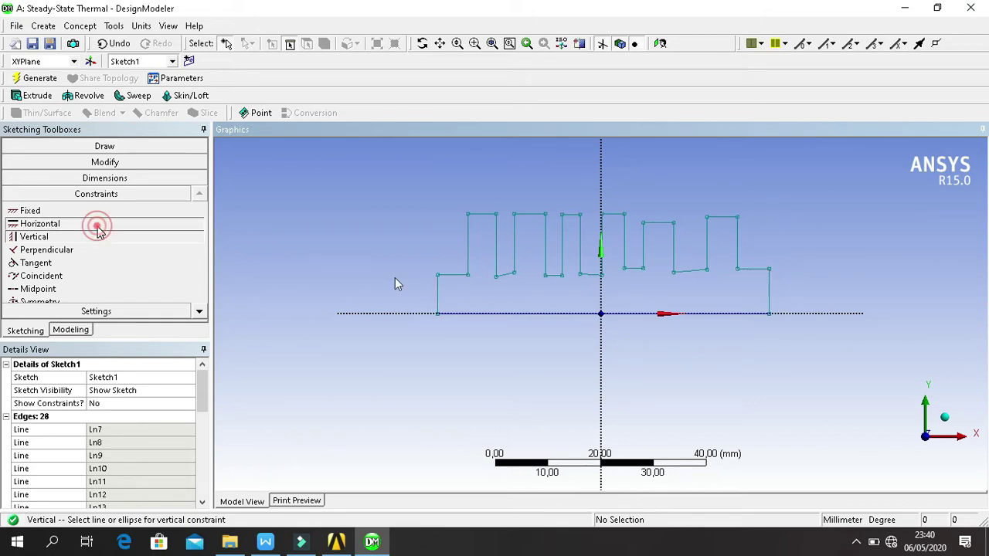
pyautogui.click(505, 274)
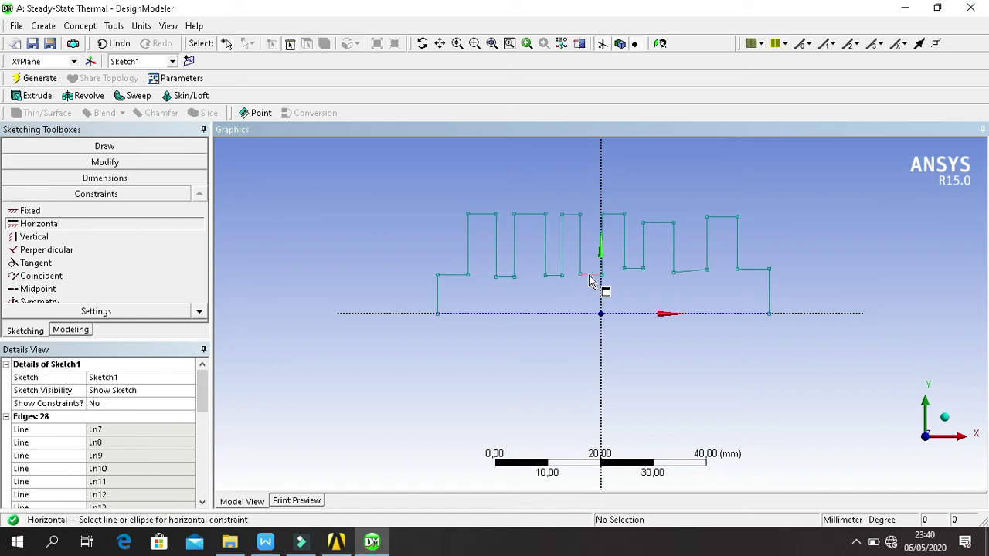
pyautogui.click(687, 274)
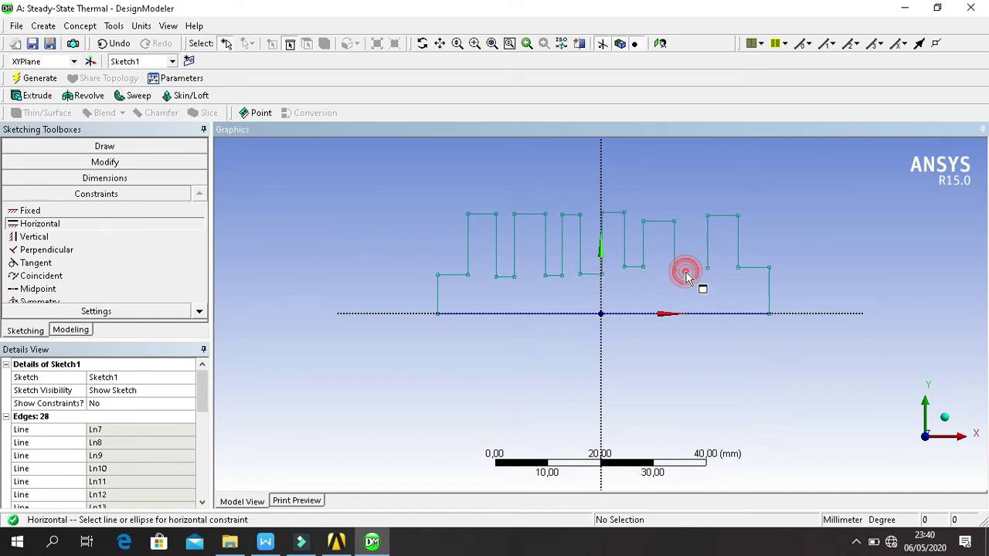
# - Apply Equal Length constraints so the top edges of all six fins match the first fin's top edge
pyautogui.click(200, 311)
pyautogui.click(199, 311)
pyautogui.click(199, 312)
pyautogui.click(199, 311)
pyautogui.click(200, 311)
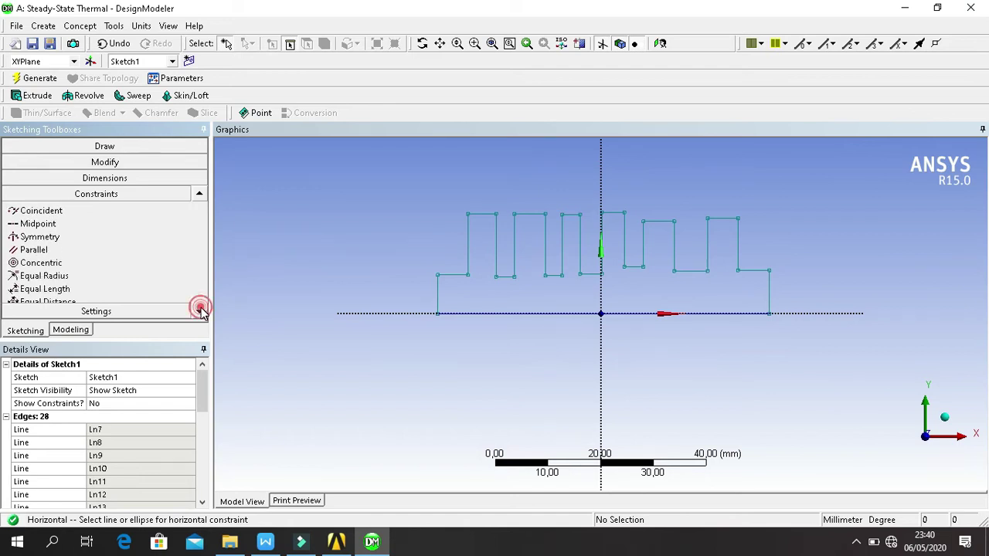
pyautogui.click(44, 289)
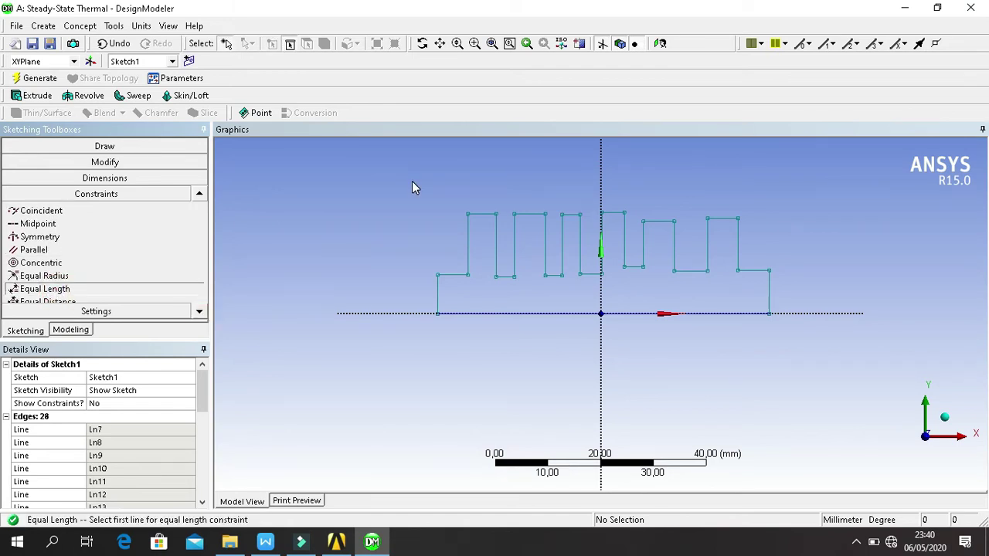
pyautogui.click(482, 213)
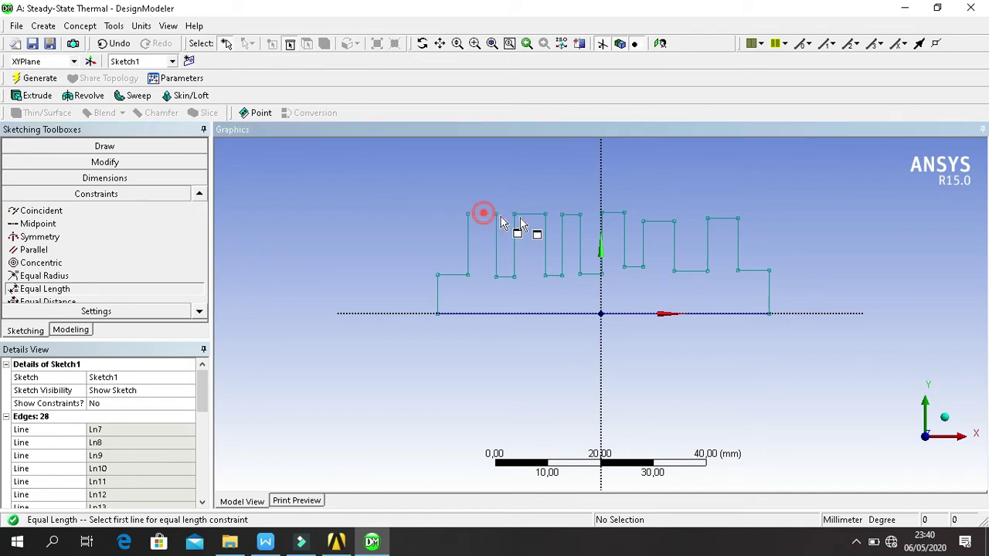
pyautogui.click(524, 217)
pyautogui.click(572, 215)
pyautogui.click(492, 215)
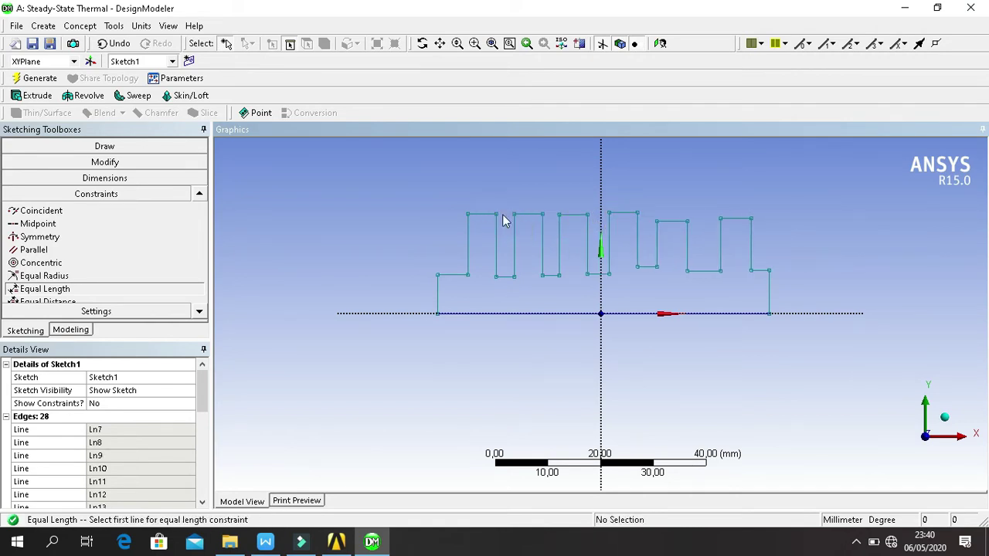
pyautogui.click(485, 215)
pyautogui.click(672, 221)
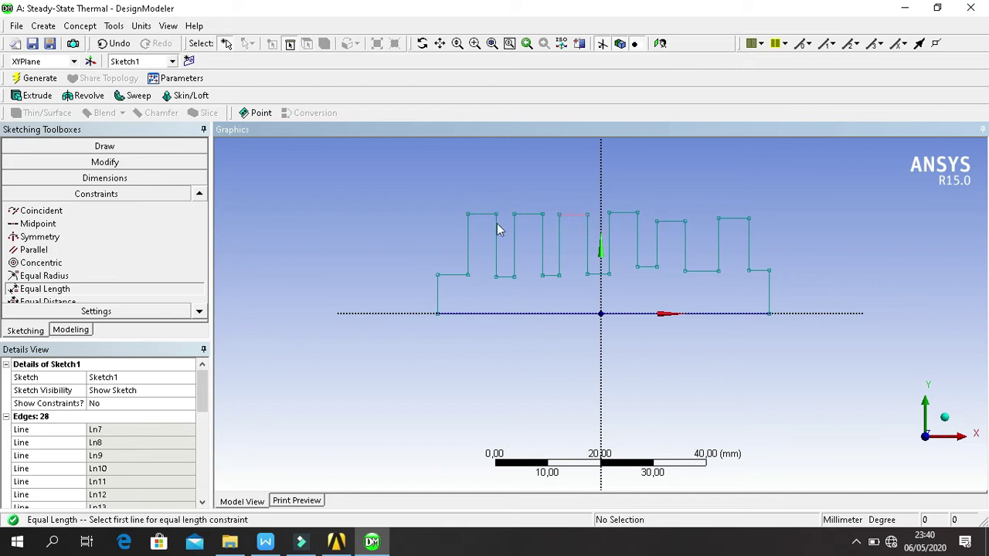
pyautogui.click(482, 214)
pyautogui.click(740, 220)
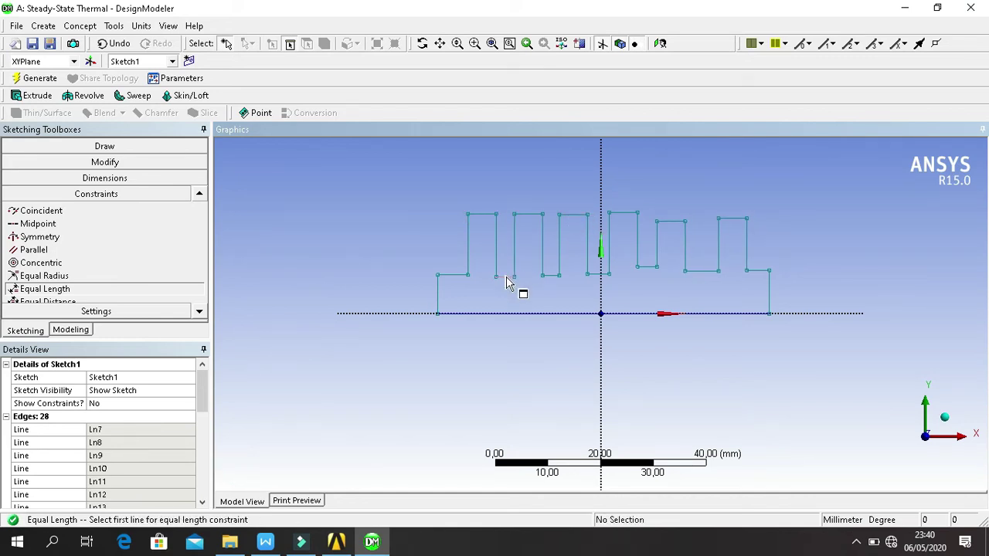
# - Apply Equal Length constraints to the bottom edges of the five slots and to the two outer ledges of the base
pyautogui.click(503, 279)
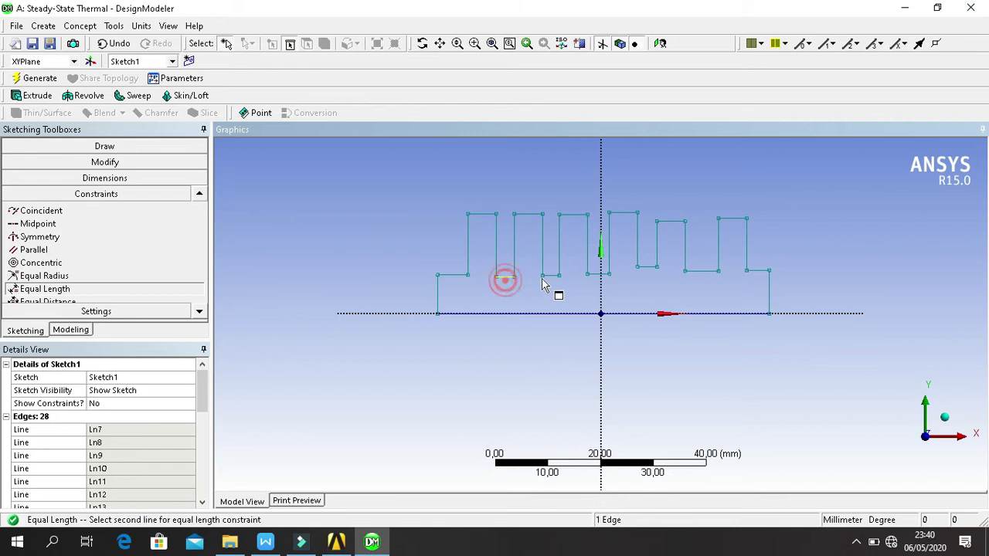
pyautogui.click(501, 279)
pyautogui.click(598, 276)
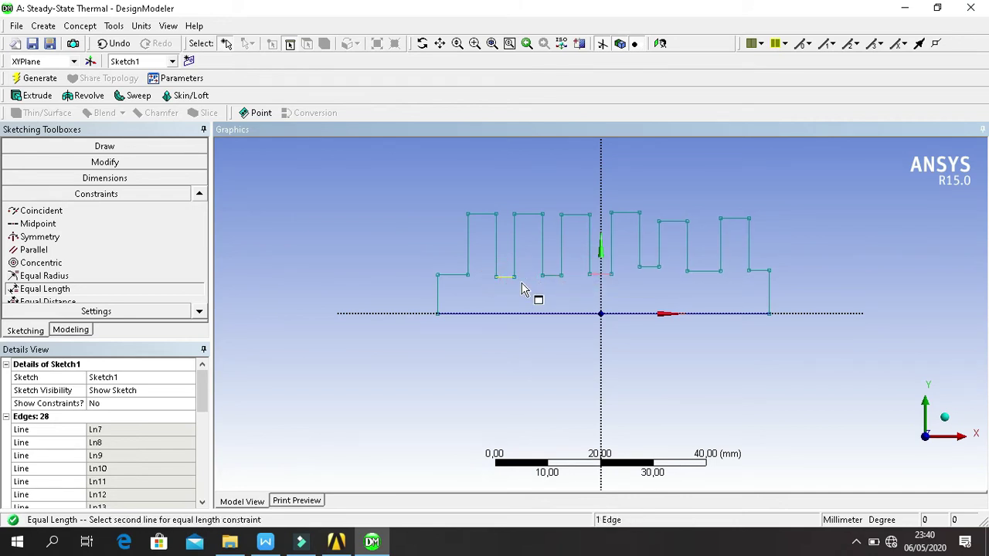
pyautogui.click(509, 279)
pyautogui.click(638, 268)
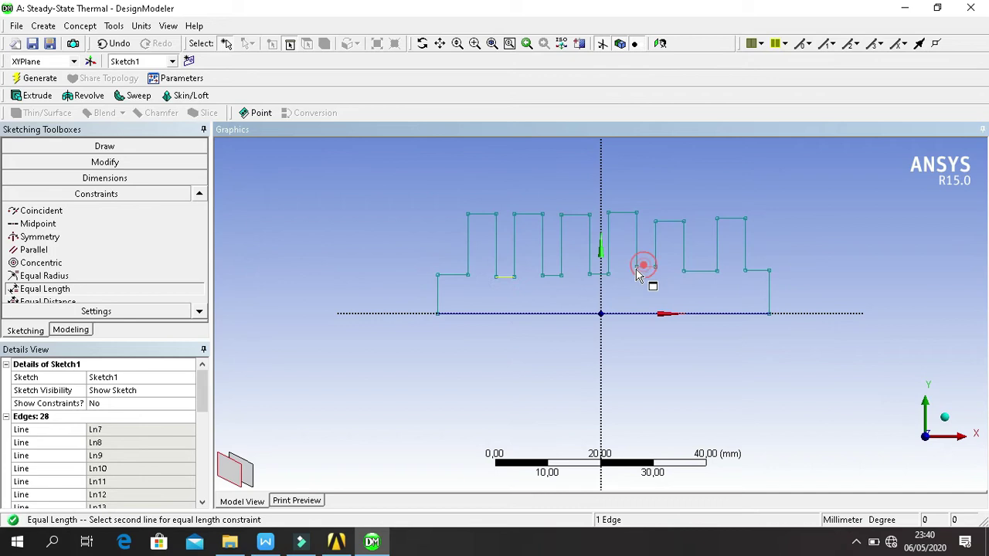
pyautogui.click(503, 278)
pyautogui.click(704, 271)
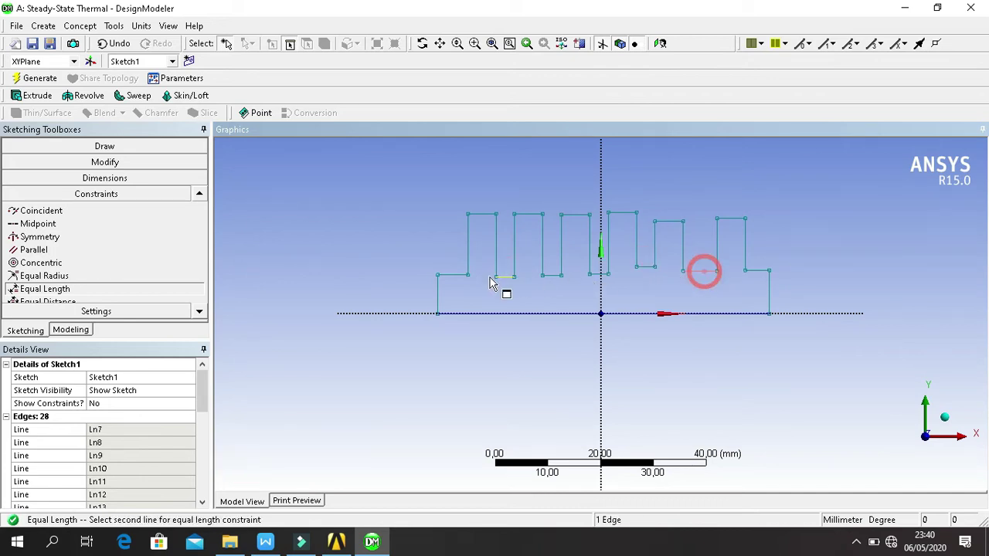
pyautogui.click(464, 277)
pyautogui.click(760, 271)
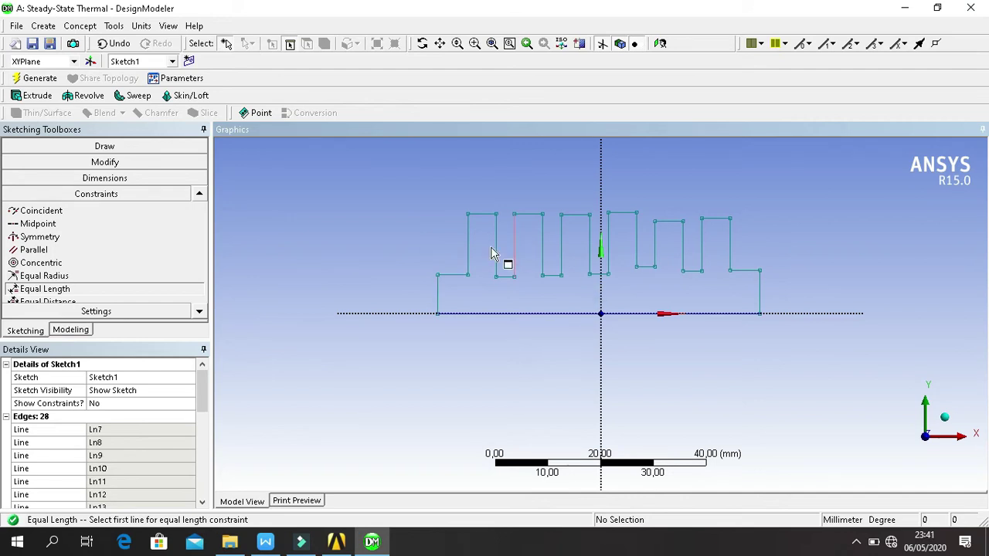
# - Apply Equal Length constraints between the vertical side edges of the fins so all six fins share one height
pyautogui.click(468, 243)
pyautogui.click(513, 247)
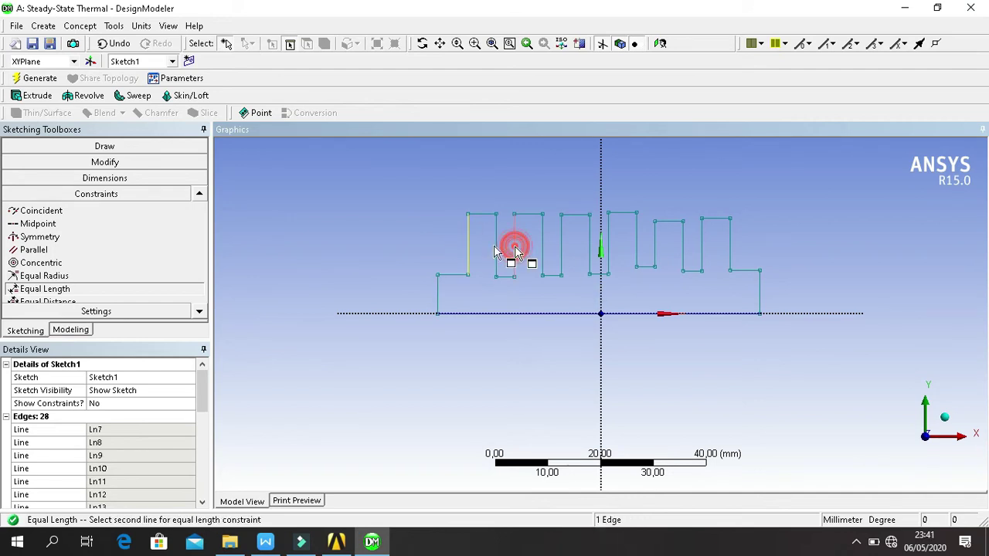
pyautogui.click(494, 249)
pyautogui.click(558, 248)
pyautogui.click(497, 250)
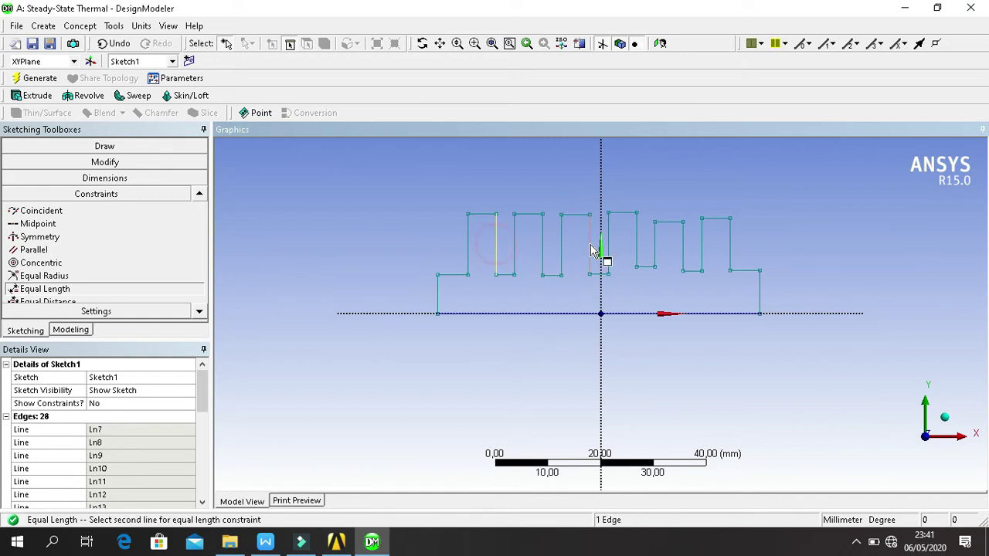
pyautogui.click(591, 245)
pyautogui.click(472, 248)
pyautogui.click(635, 248)
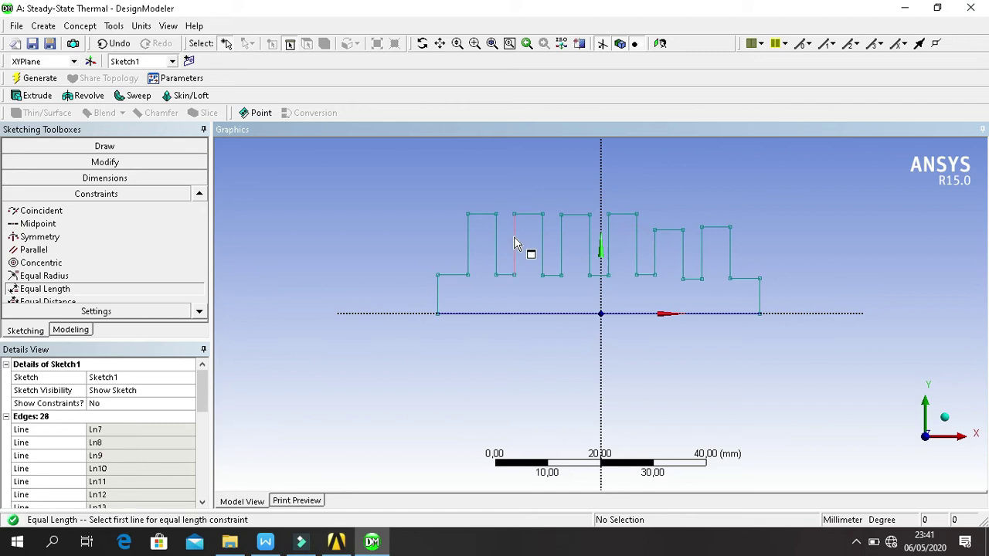
pyautogui.click(497, 236)
pyautogui.click(654, 245)
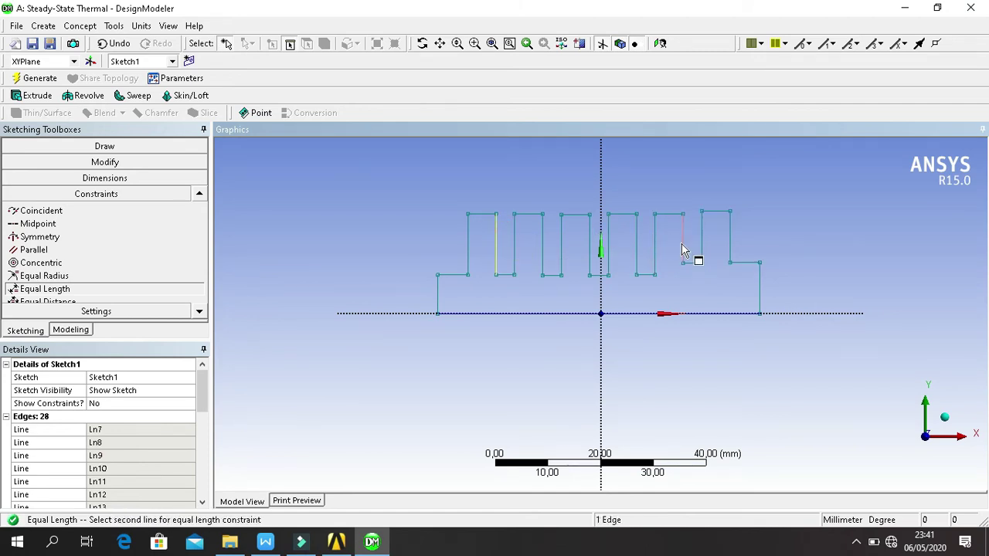
pyautogui.click(684, 247)
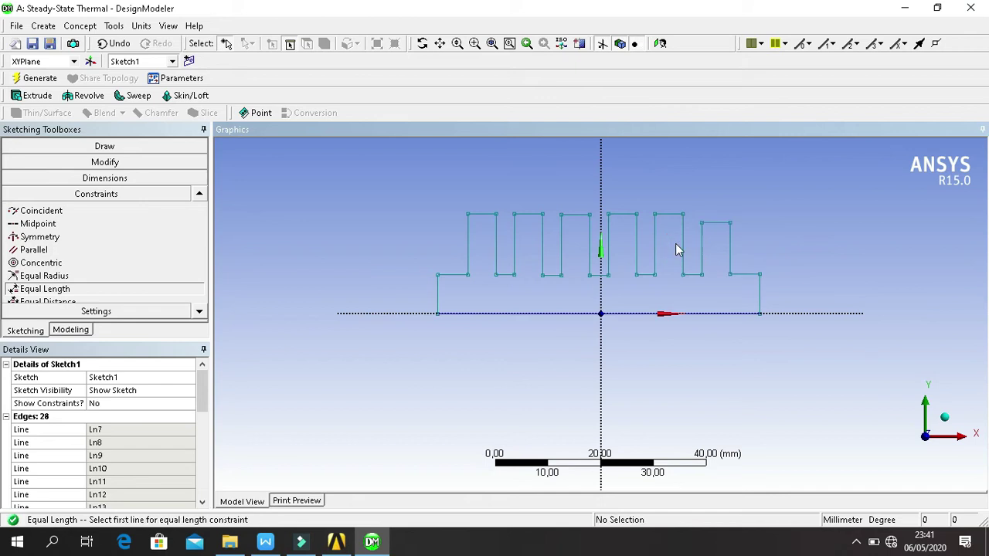
pyautogui.click(495, 229)
pyautogui.click(701, 247)
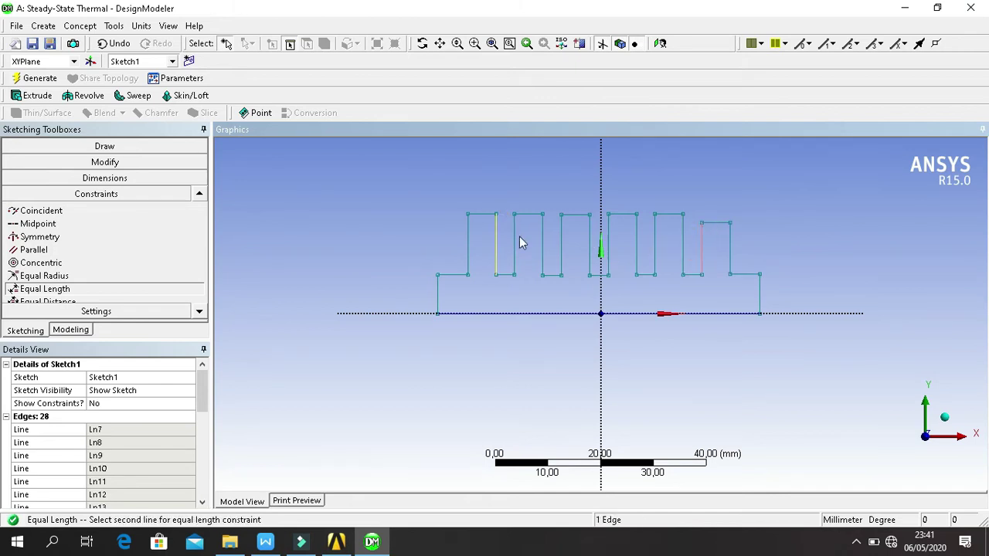
pyautogui.click(469, 240)
pyautogui.click(731, 245)
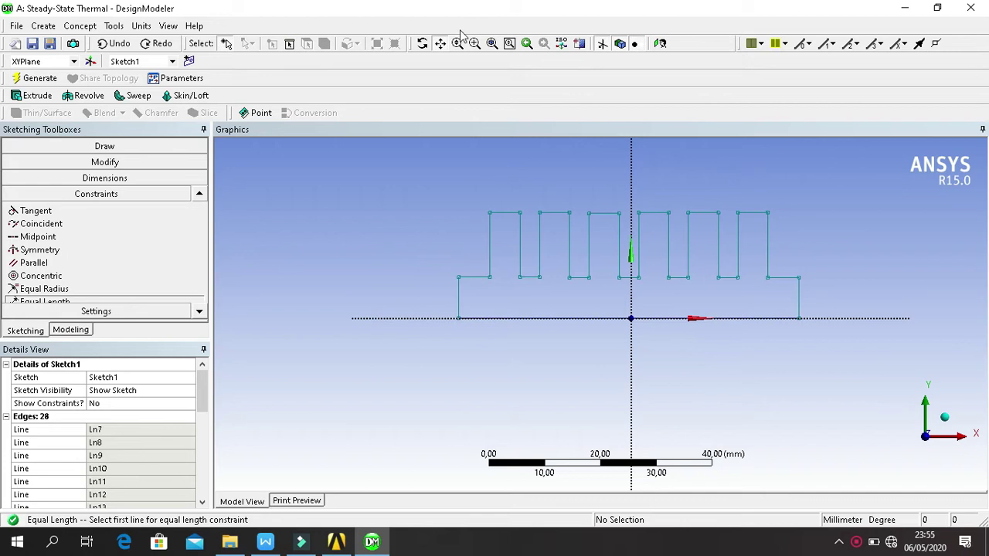
# - Add a horizontal dimension to the top edge of the rightmost fin and set its width to 4 mm
pyautogui.click(191, 179)
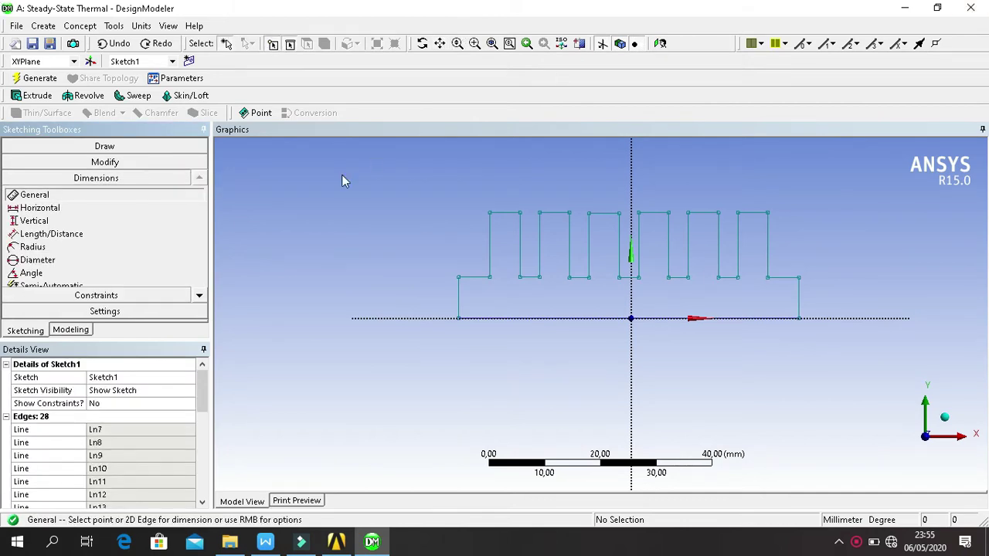
pyautogui.click(43, 207)
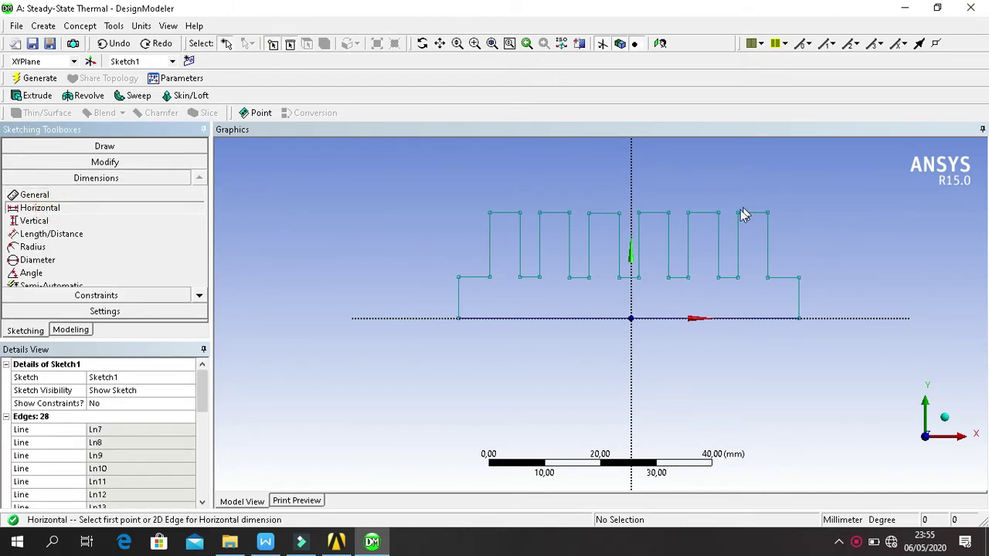
pyautogui.click(769, 213)
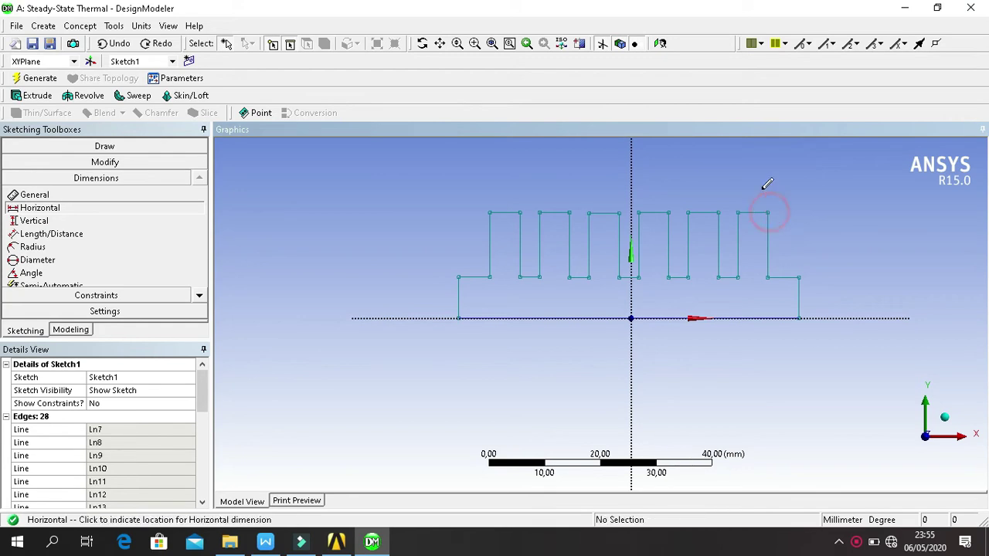
pyautogui.click(749, 177)
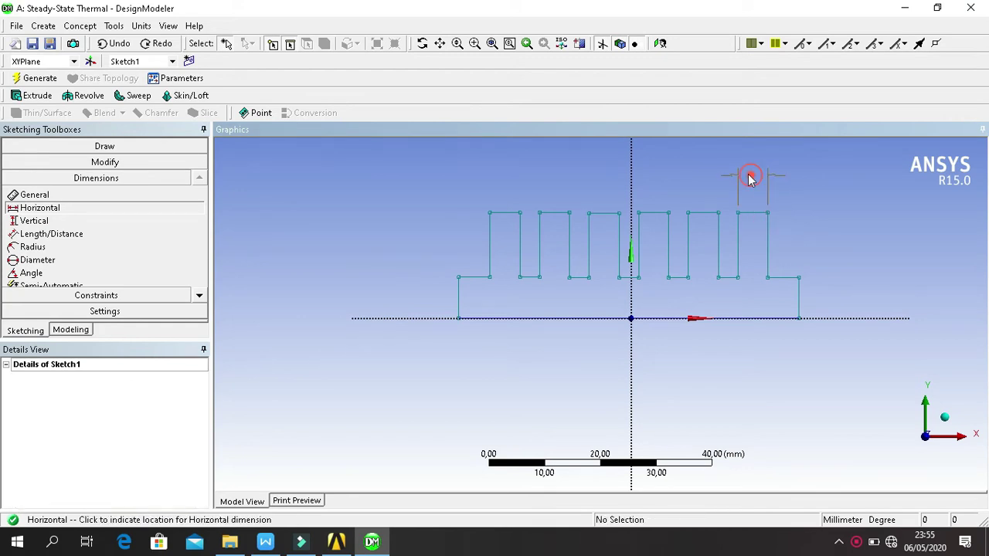
pyautogui.click(133, 428)
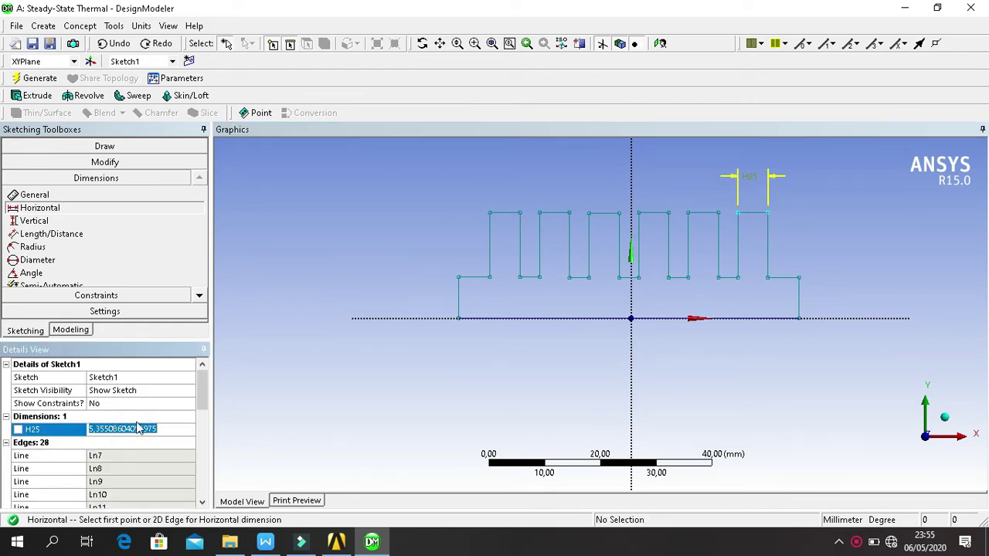
pyautogui.write('4')
pyautogui.press('Return')
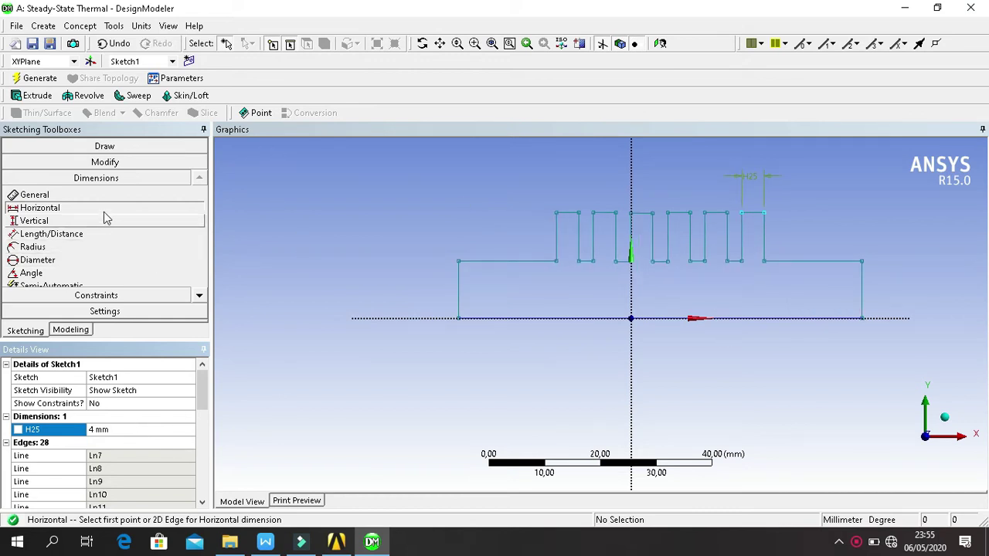
# - Add a horizontal dimension across the gap between the two rightmost fins and set it to 4 mm
pyautogui.click(727, 247)
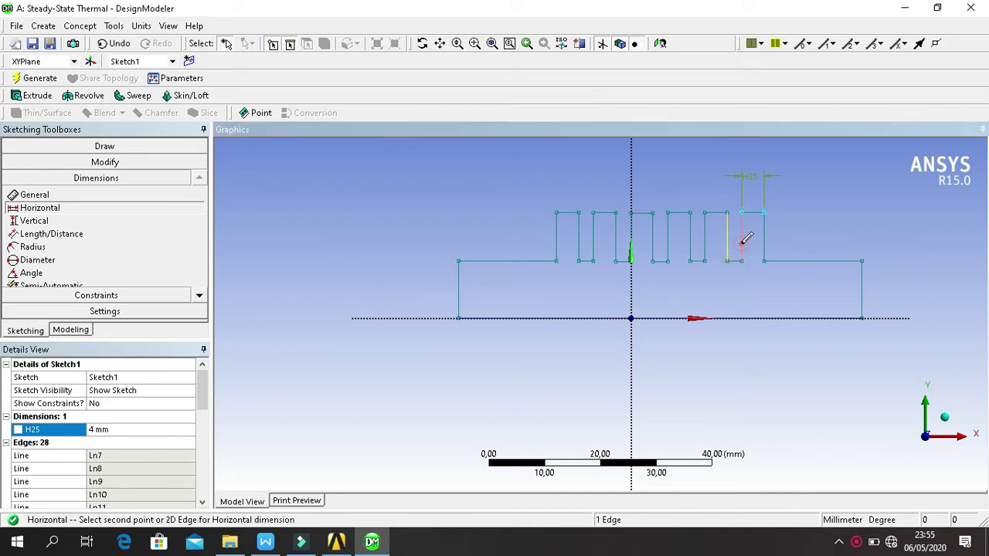
pyautogui.click(742, 241)
pyautogui.click(731, 241)
pyautogui.click(145, 440)
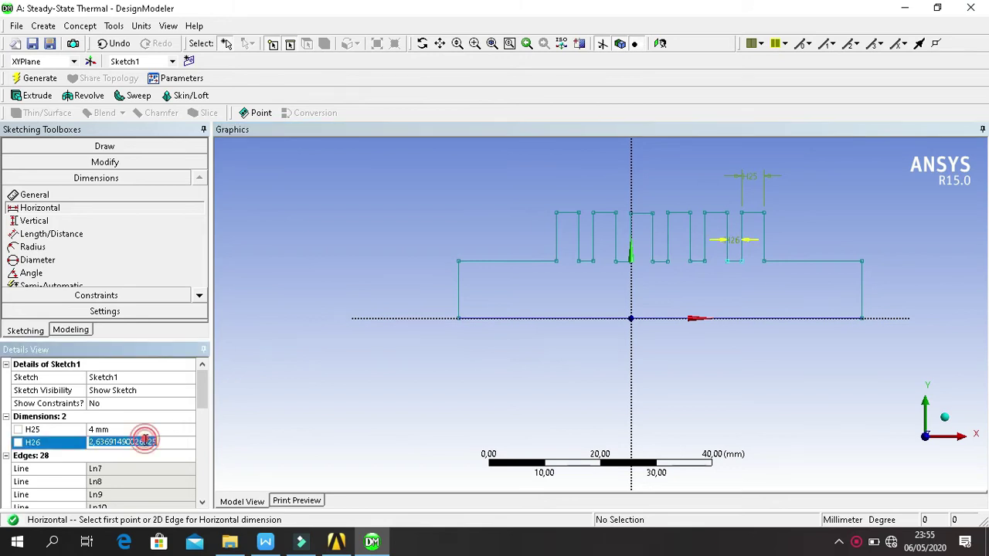
pyautogui.write('2')
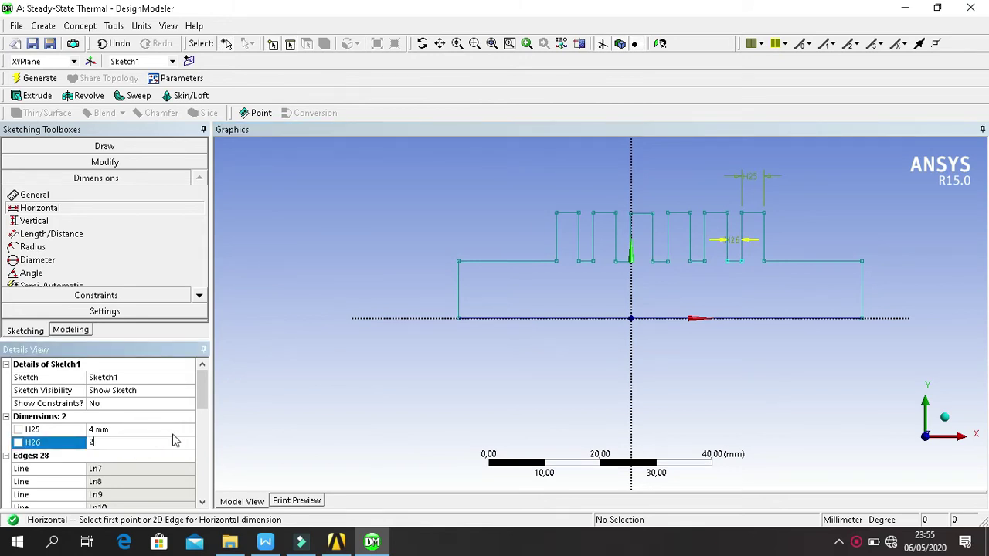
pyautogui.press('Return')
pyautogui.click(142, 443)
pyautogui.write('4')
pyautogui.press('Return')
# - Set the rightmost fin's width dimension to 2 mm
pyautogui.click(142, 428)
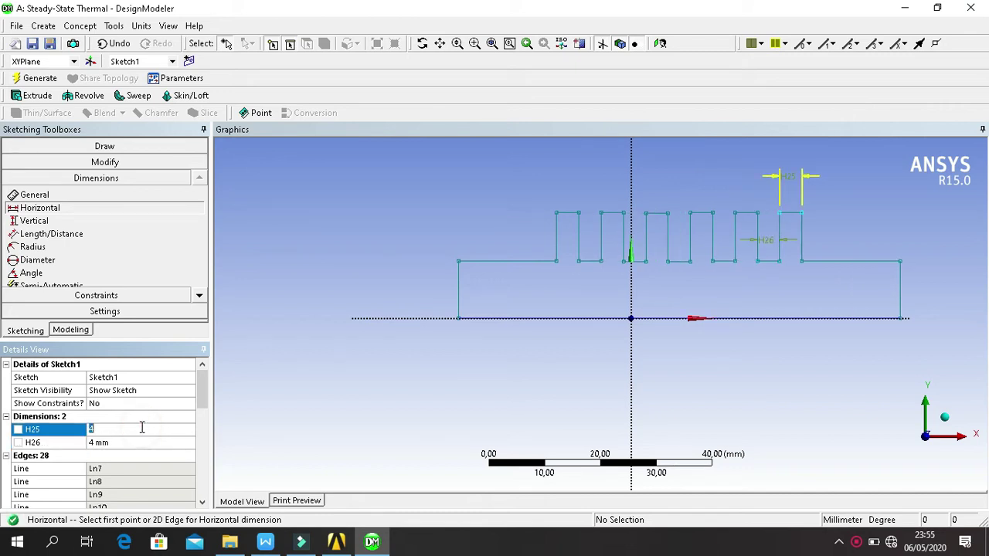
pyautogui.write('2')
pyautogui.press('Return')
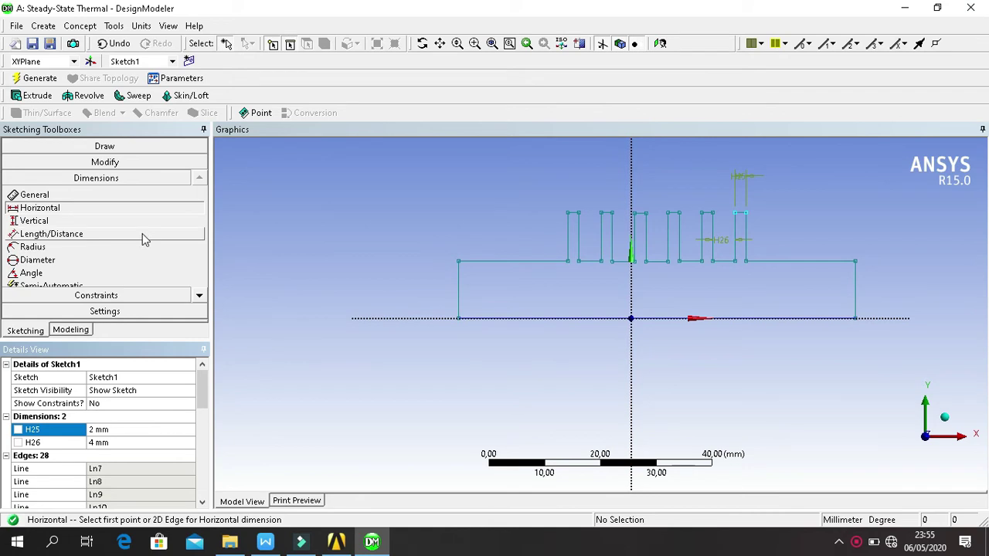
# - Add a vertical dimension to the leftmost fin's outer side and set the fin height to 16 mm
pyautogui.click(124, 222)
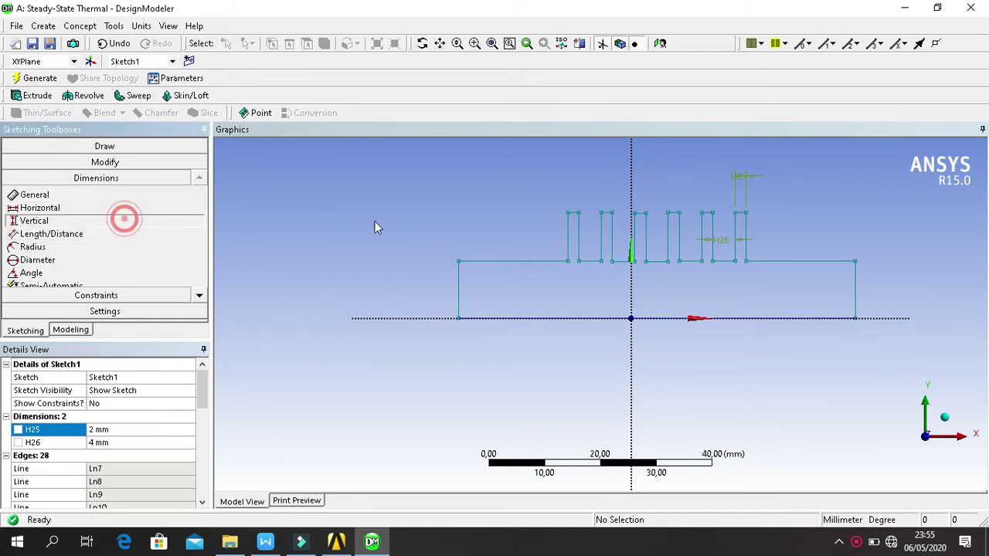
pyautogui.click(569, 213)
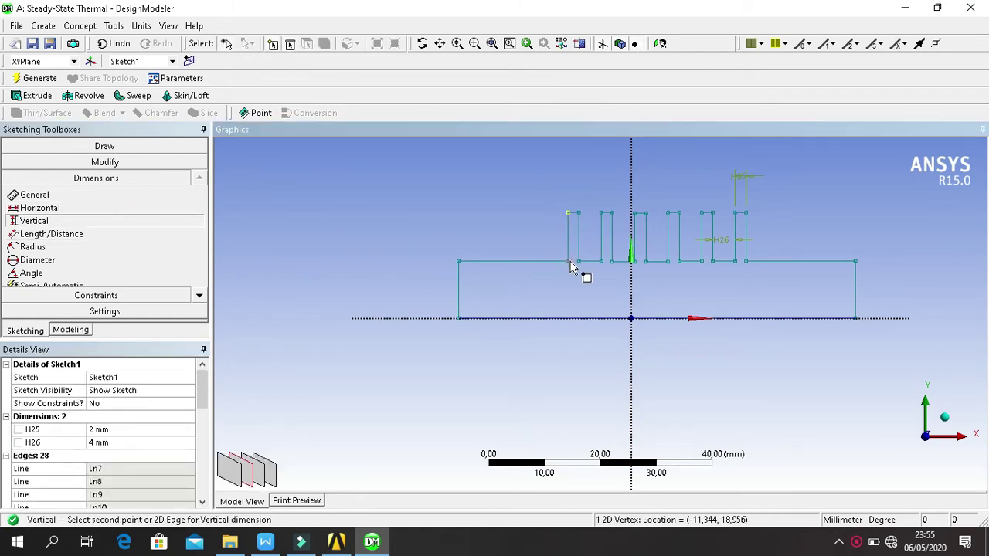
pyautogui.click(571, 262)
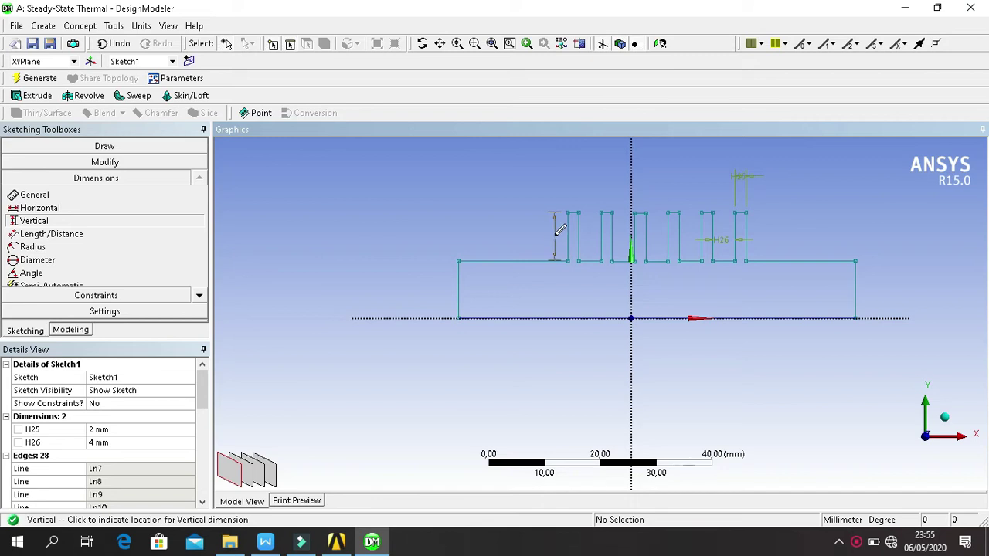
pyautogui.click(541, 173)
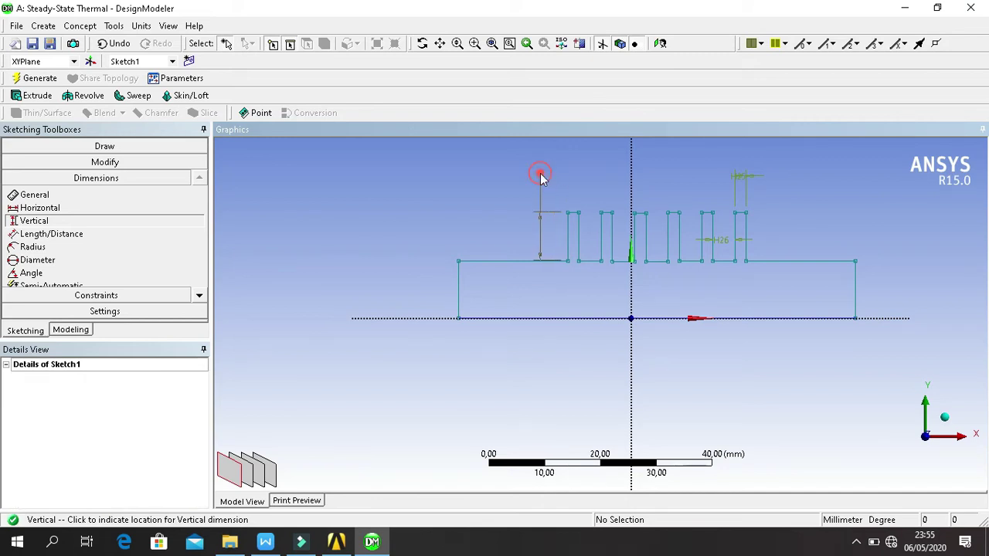
pyautogui.click(109, 456)
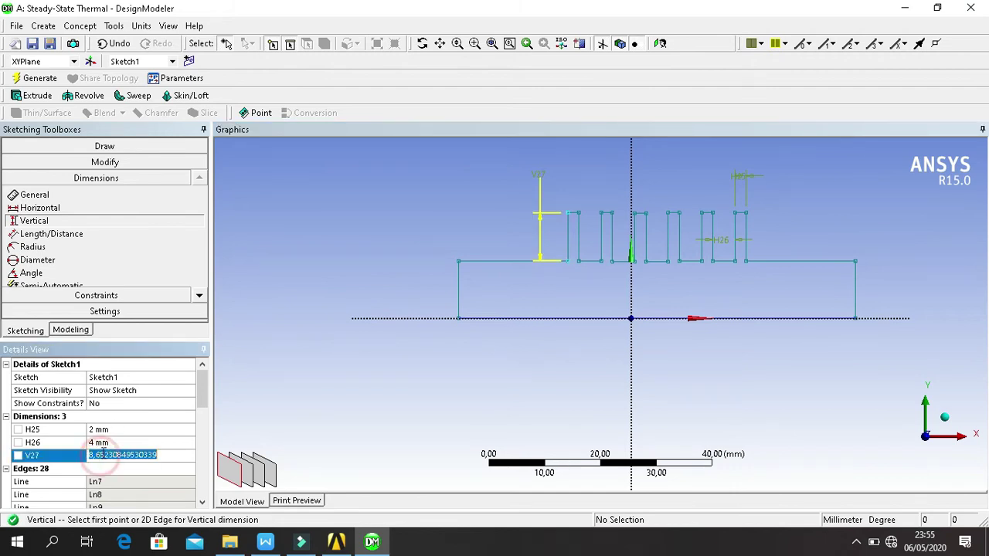
pyautogui.write('16')
pyautogui.press('Return')
# - Add a vertical dimension to the left edge of the base and set the base thickness to 6 mm
pyautogui.scroll(-3, 600, 278)
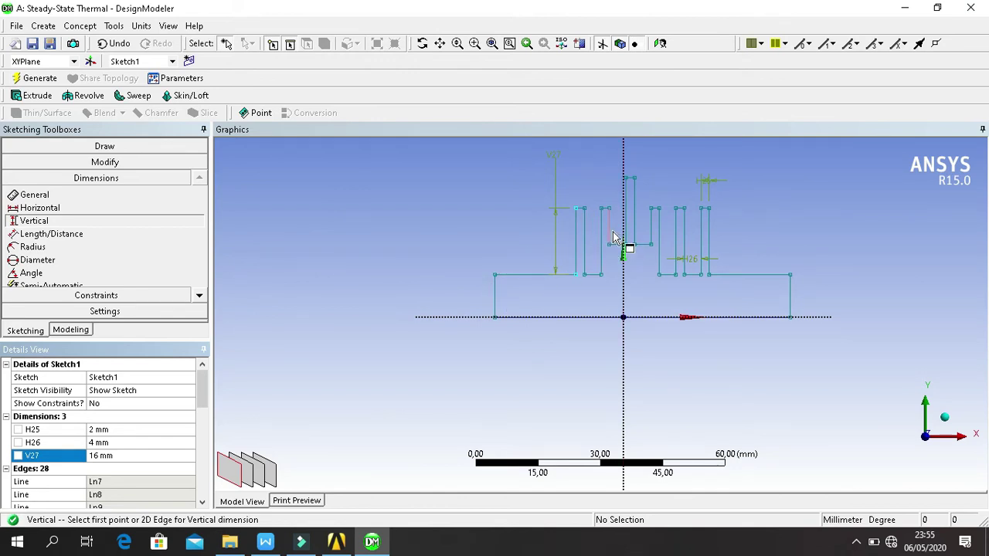
pyautogui.click(494, 274)
pyautogui.click(495, 316)
pyautogui.click(474, 293)
pyautogui.click(119, 468)
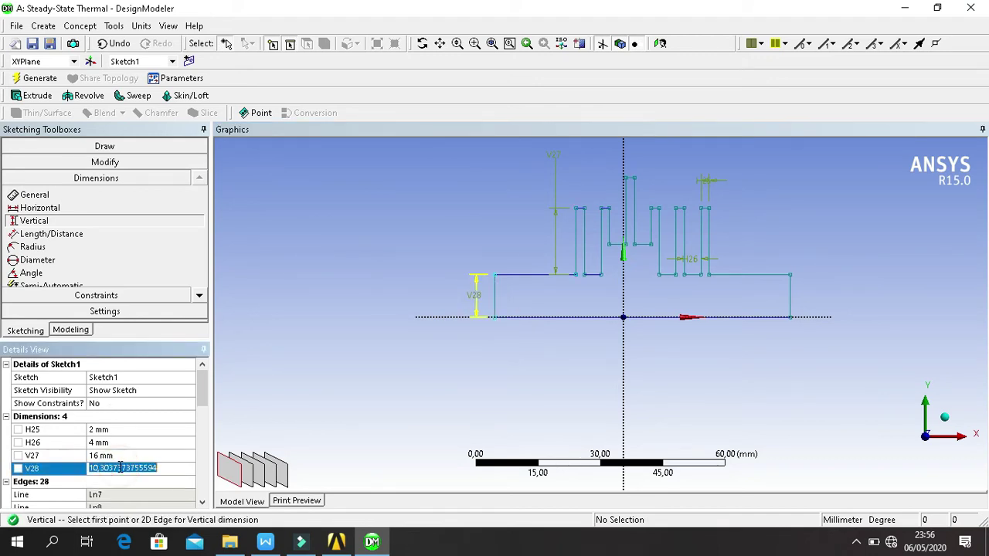
pyautogui.write('6')
pyautogui.press('Return')
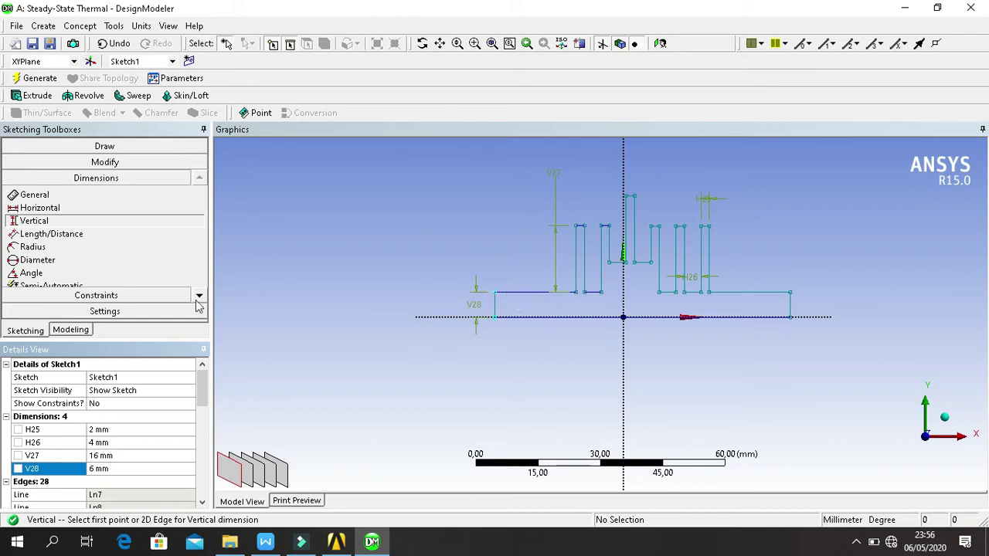
# - Add a horizontal dimension from the leftmost fin to the base's left end and set the ledge width to 6 mm
pyautogui.click(64, 208)
pyautogui.click(577, 226)
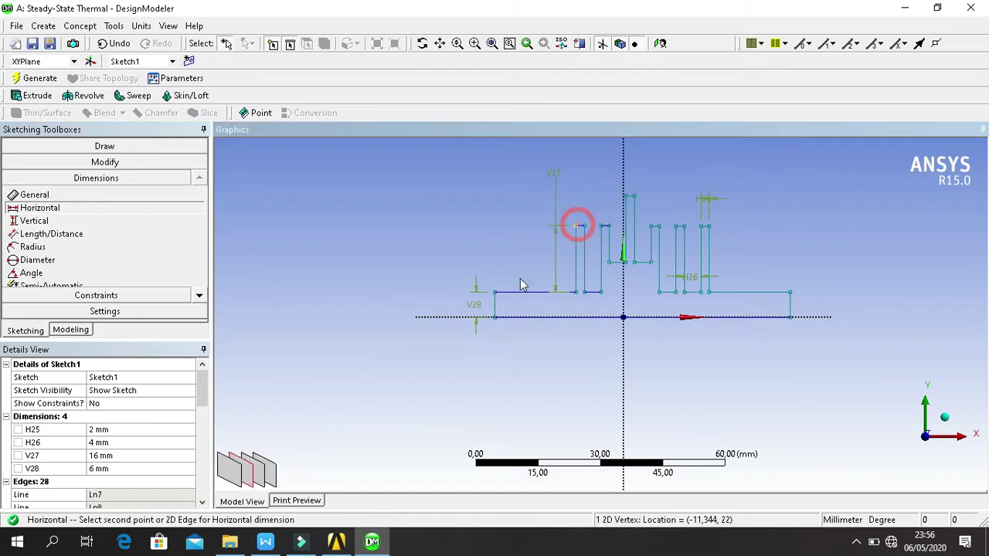
pyautogui.click(507, 293)
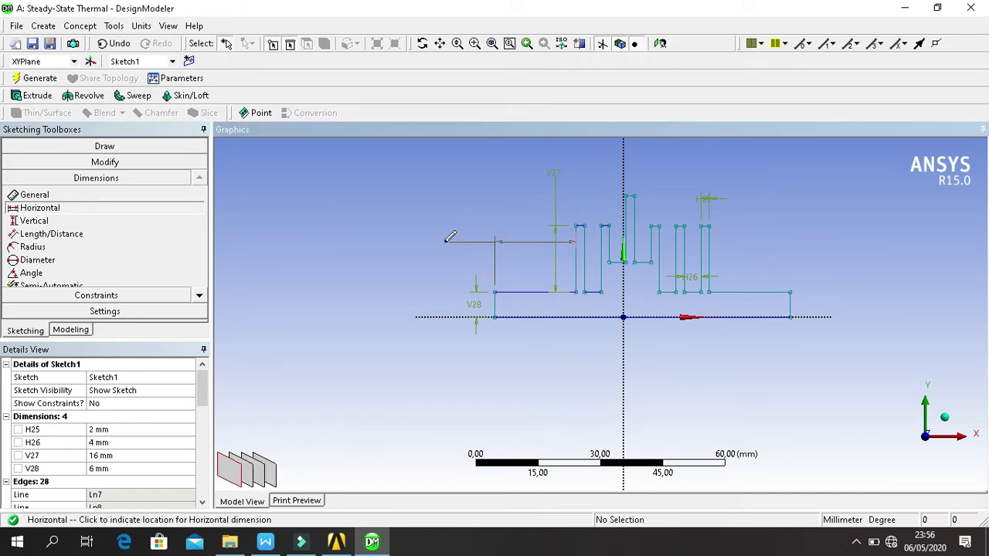
pyautogui.click(445, 240)
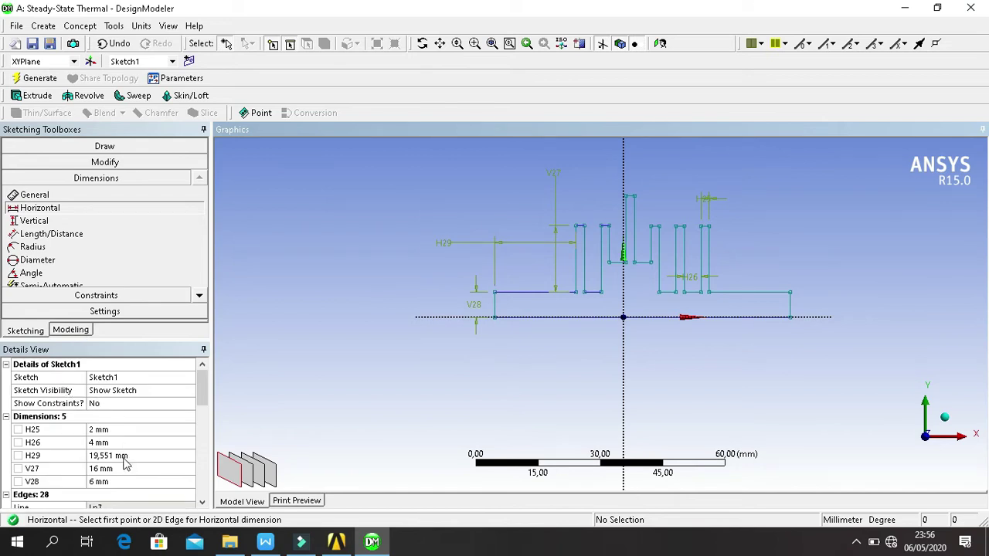
pyautogui.click(128, 455)
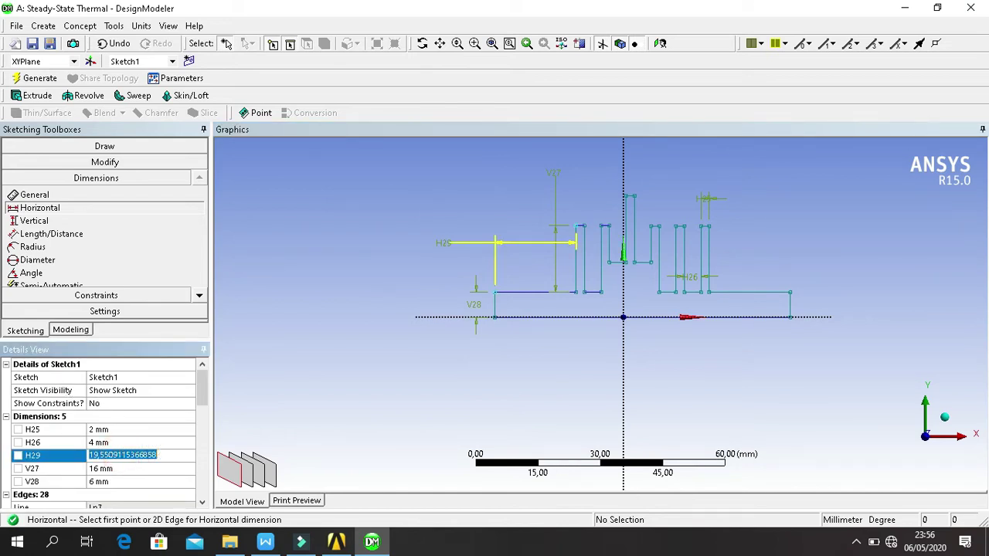
pyautogui.write('6')
pyautogui.press('Return')
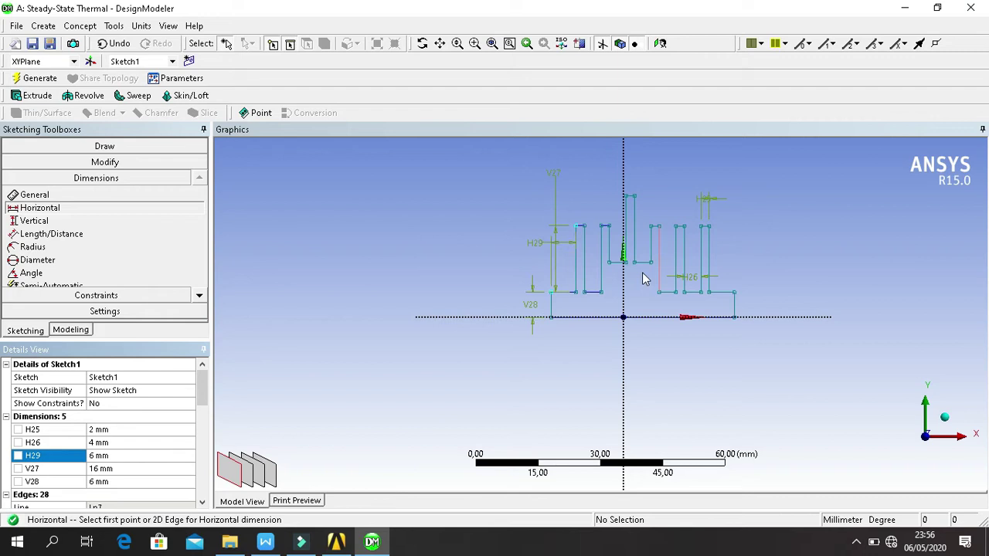
# - Add a vertical dimension from the third fin's top corner down to the lower left corner of the second fin
pyautogui.click(83, 229)
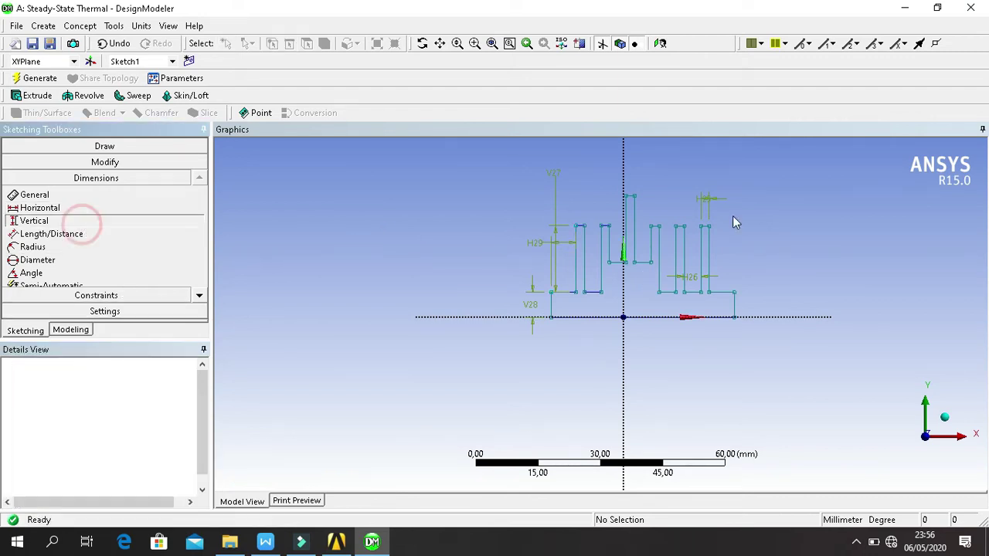
pyautogui.click(625, 198)
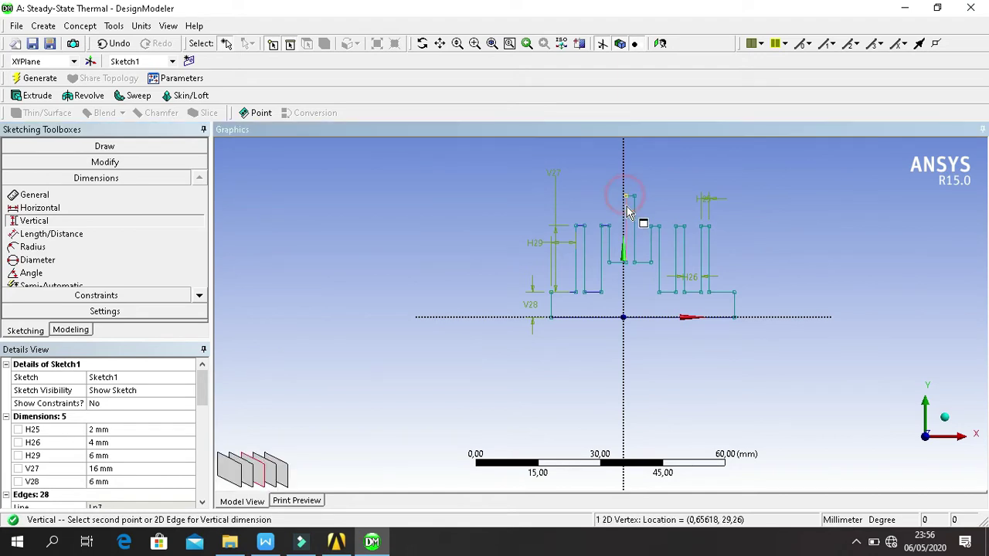
pyautogui.click(603, 293)
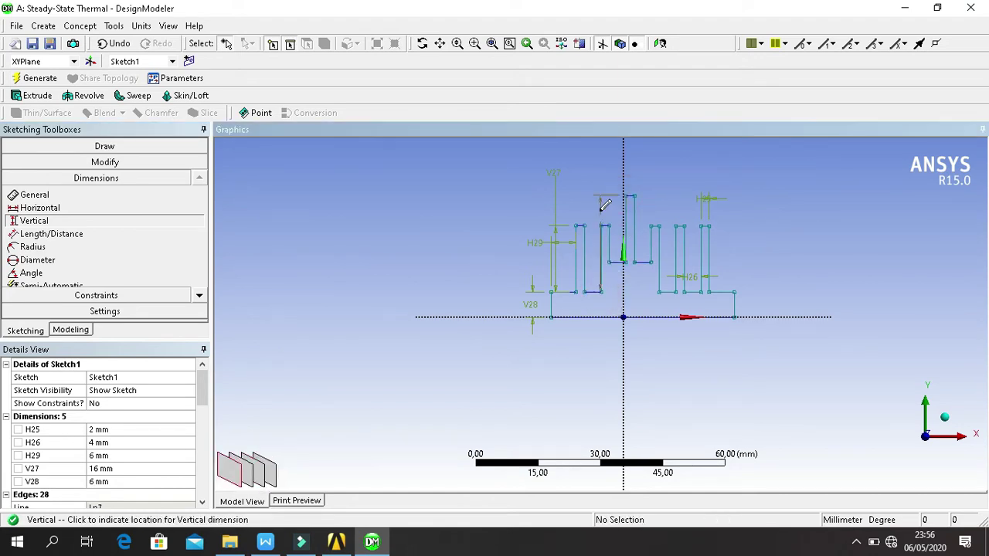
pyautogui.click(592, 177)
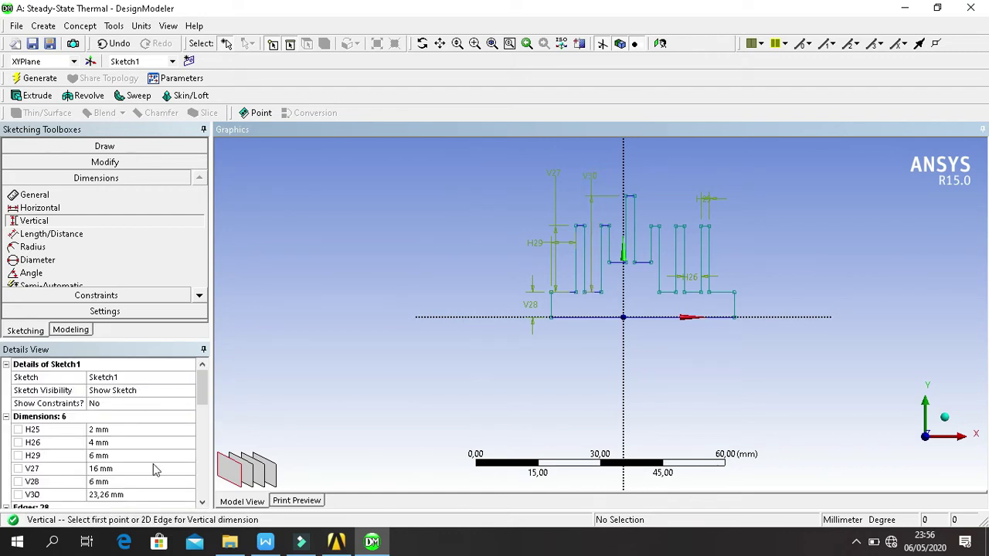
# - Set the leftmost fin's height dimension to 6 mm and undo that change
pyautogui.click(154, 467)
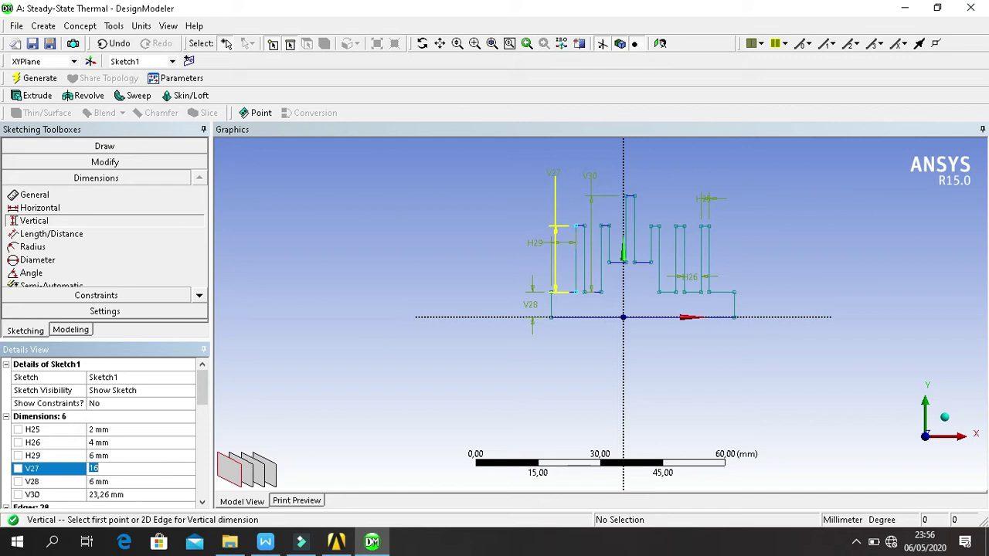
pyautogui.press('Return')
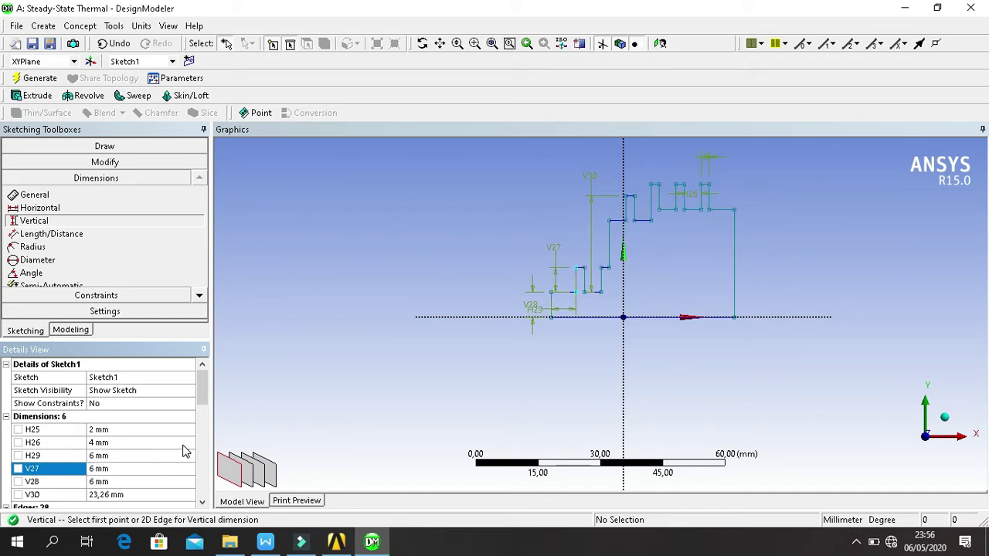
pyautogui.hotkey('ctrl', 'z')
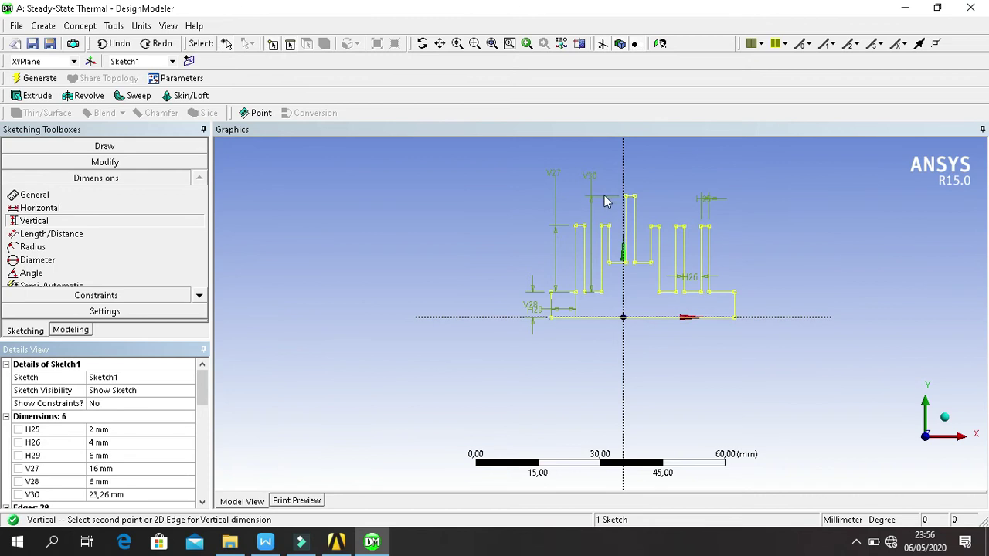
# - Delete the vertical dimension that runs from the third fin's top to the second fin's base
pyautogui.click(606, 199)
pyautogui.click(591, 201)
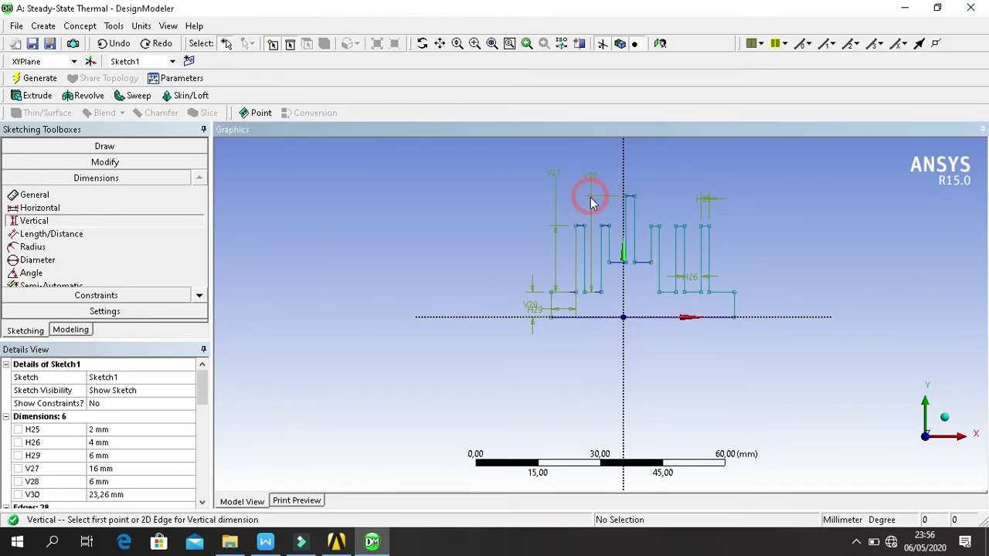
pyautogui.click(61, 494)
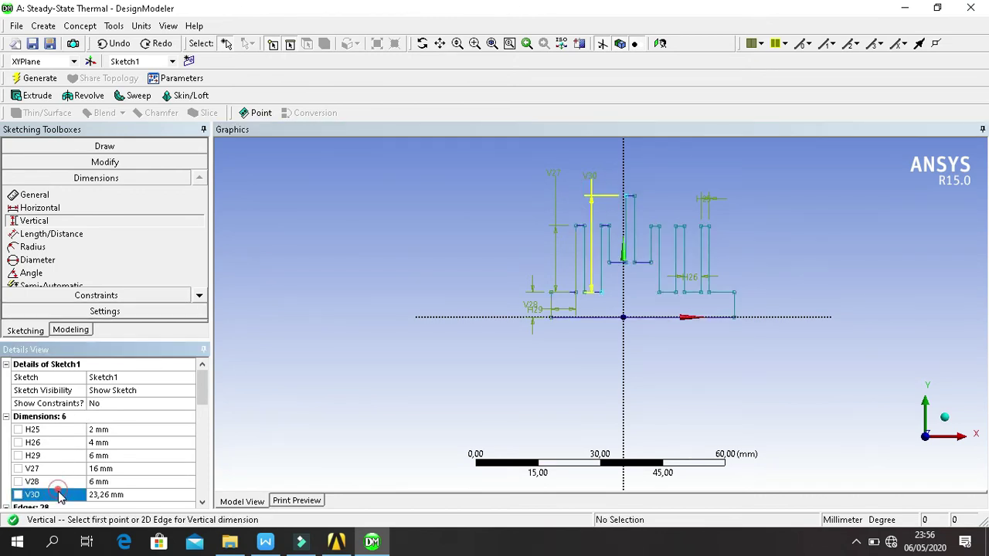
pyautogui.rightClick(63, 495)
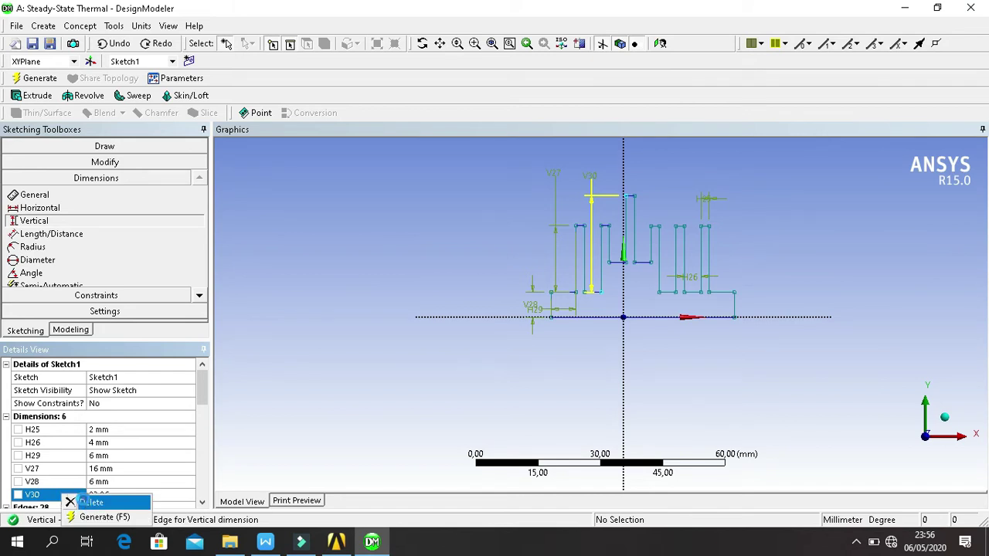
pyautogui.click(88, 501)
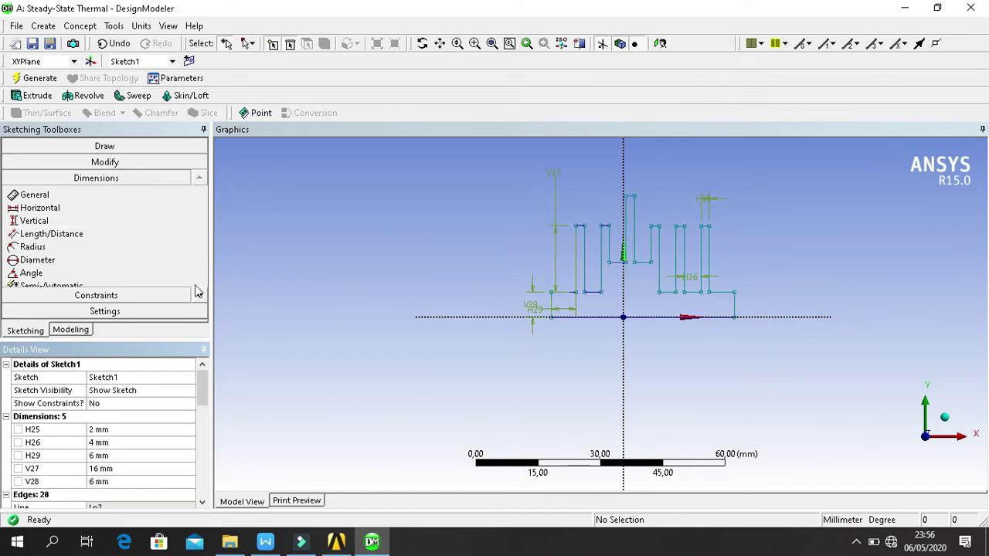
# - Apply Equal Length constraints matching the second fin's right side and the fourth fin's left side to the first fin's right side
pyautogui.click(164, 295)
pyautogui.click(200, 316)
pyautogui.click(199, 315)
pyautogui.click(199, 315)
pyautogui.click(199, 315)
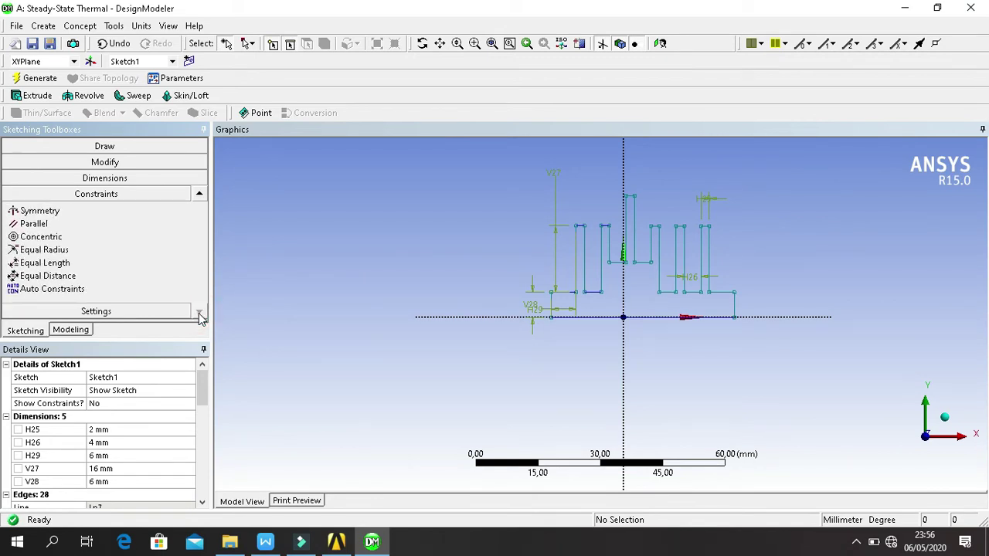
pyautogui.click(133, 265)
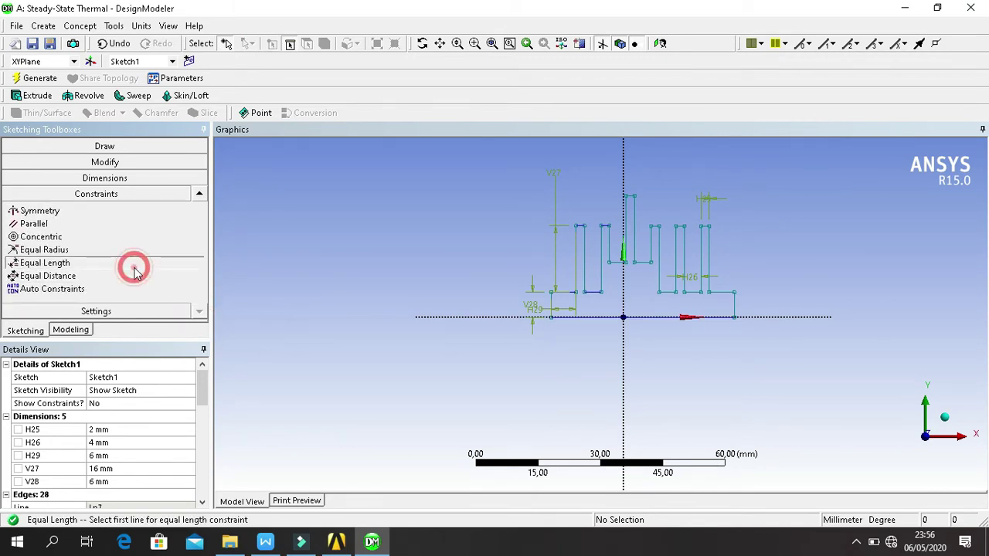
pyautogui.click(585, 263)
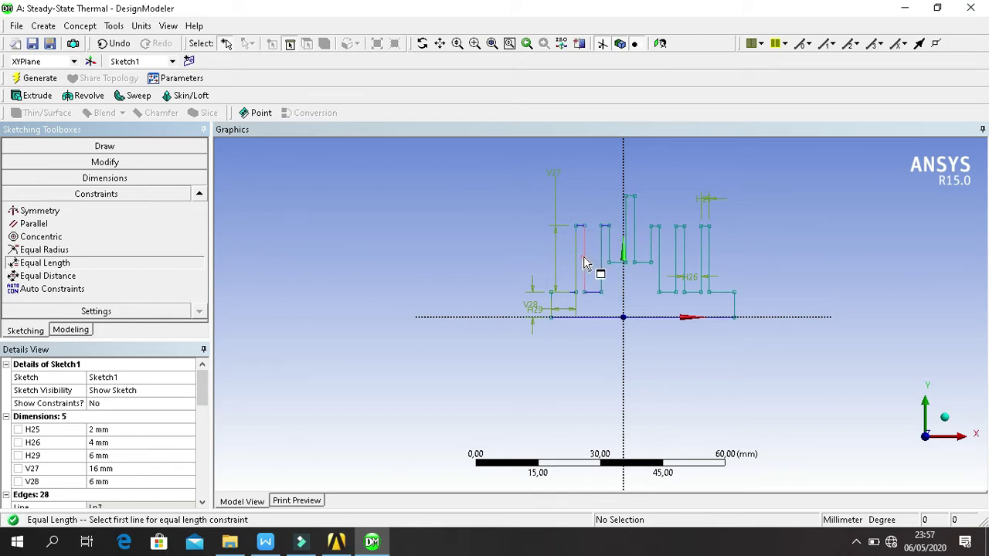
pyautogui.click(611, 252)
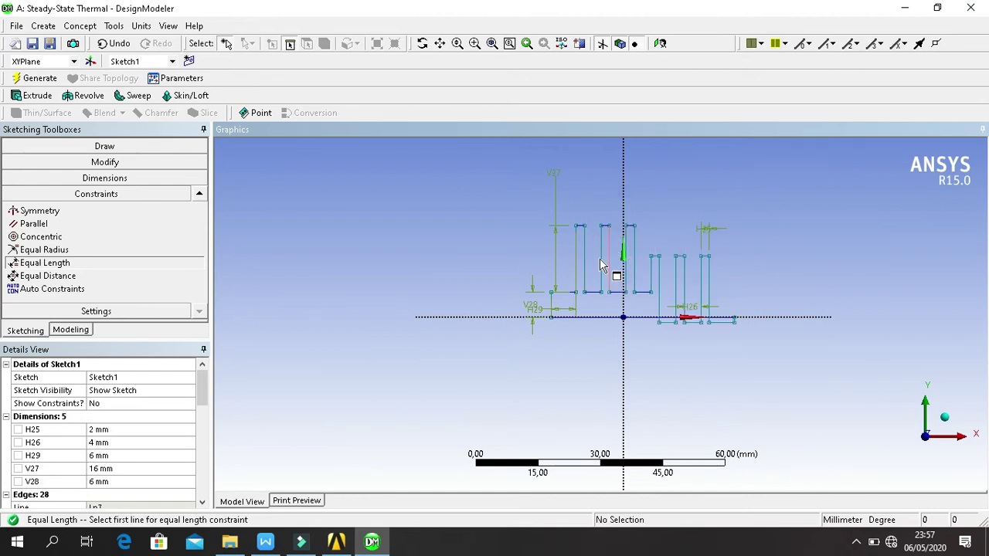
pyautogui.click(585, 251)
pyautogui.click(654, 276)
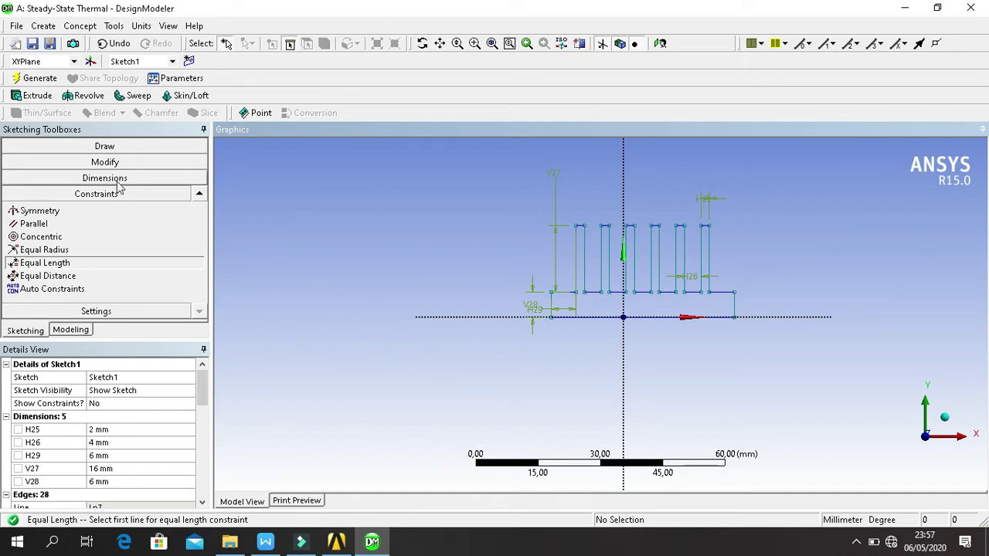
pyautogui.scroll(2, 768, 320)
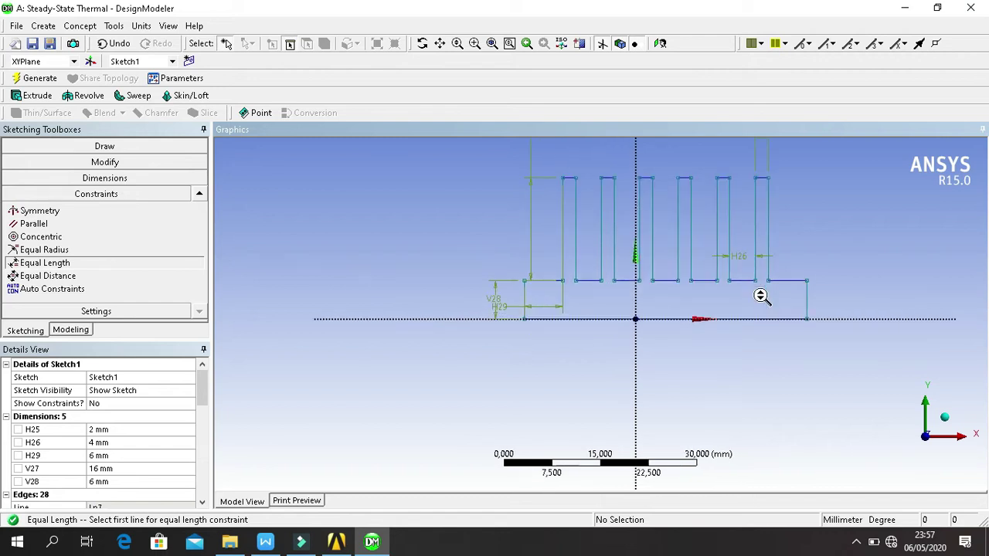
# - Add a horizontal dimension from the origin to the base's lower left corner and set it to 22 mm
pyautogui.scroll(-3, 763, 292)
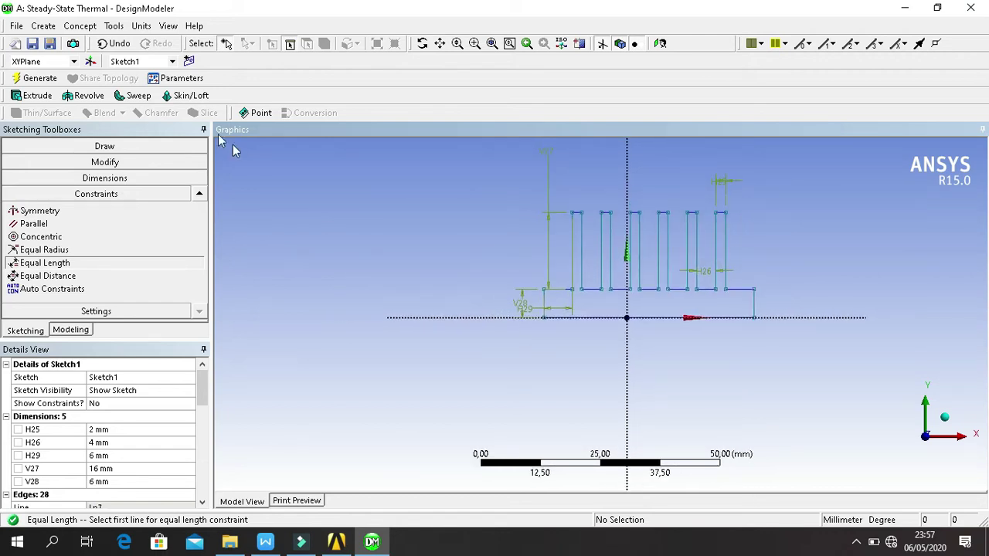
pyautogui.click(160, 176)
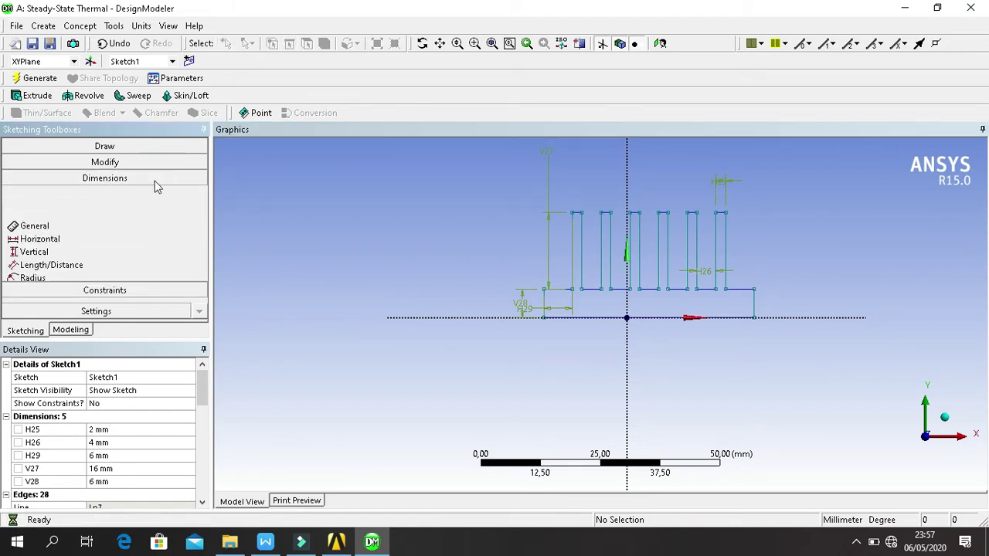
pyautogui.click(118, 205)
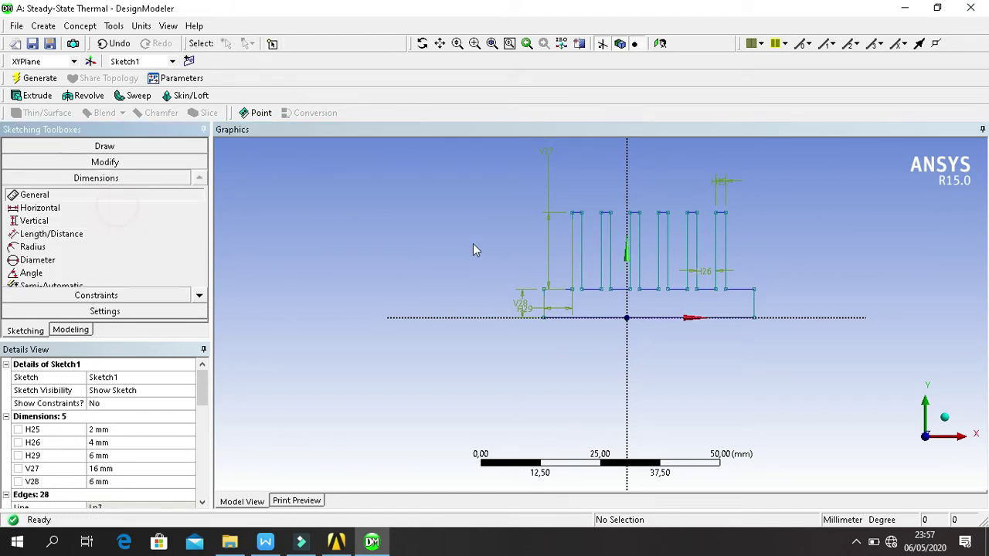
pyautogui.click(628, 318)
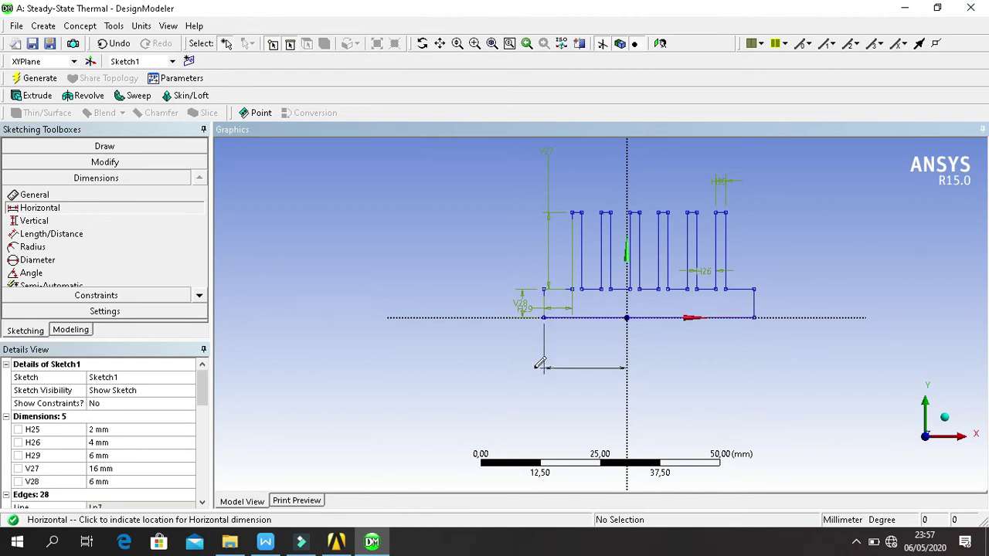
pyautogui.click(587, 345)
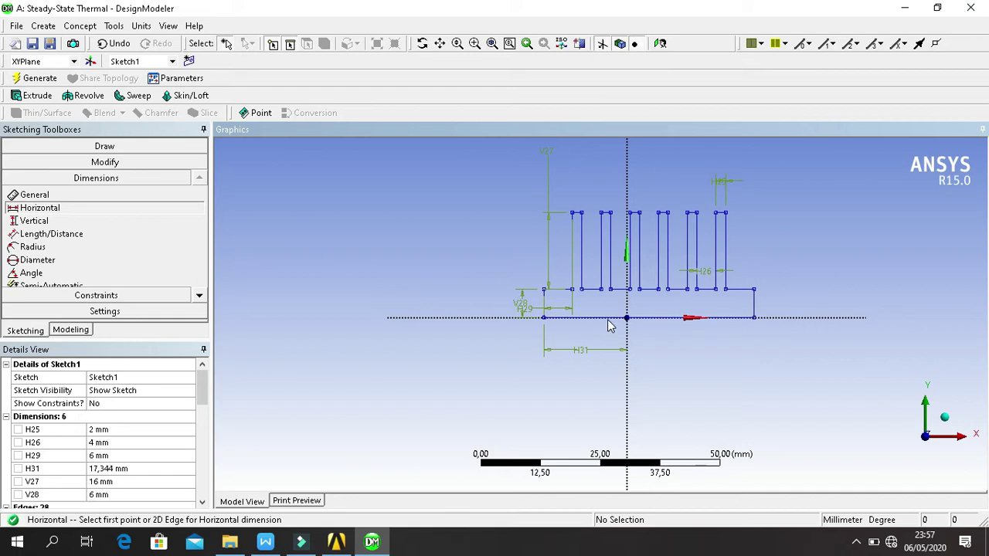
pyautogui.click(112, 469)
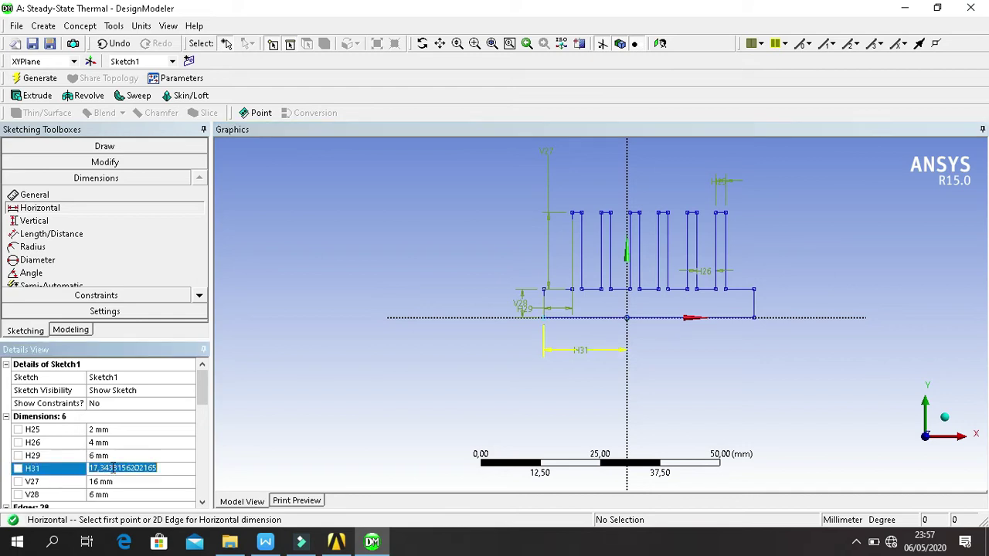
pyautogui.write('22')
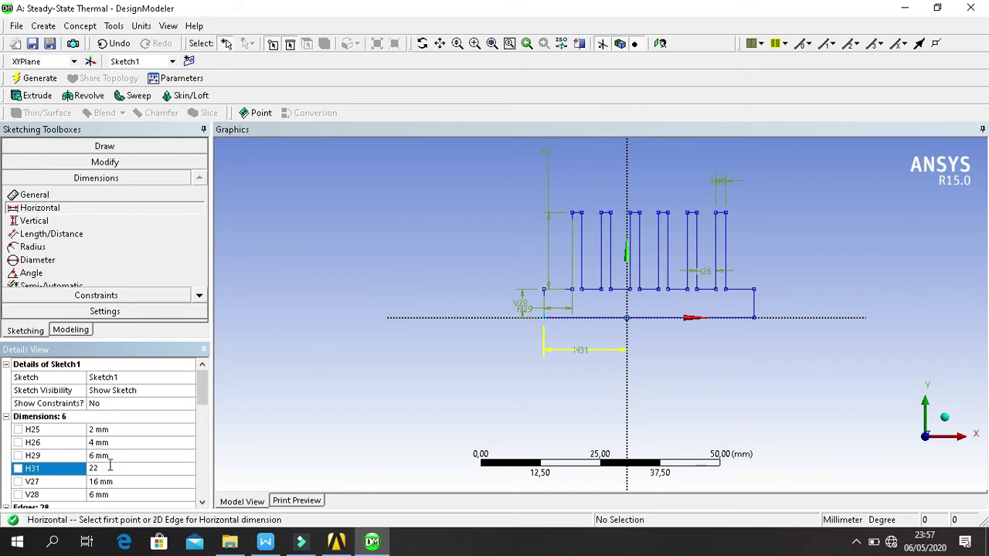
pyautogui.press('Return')
pyautogui.scroll(-1, 603, 336)
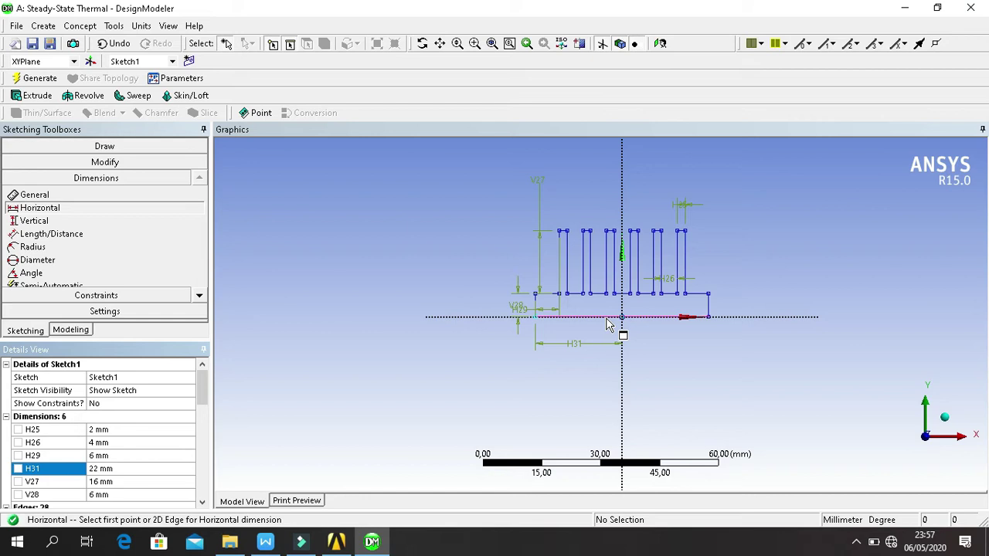
# - Extrude the fin profile sketch 30 mm in the normal direction as added material and generate the solid
pyautogui.click(47, 96)
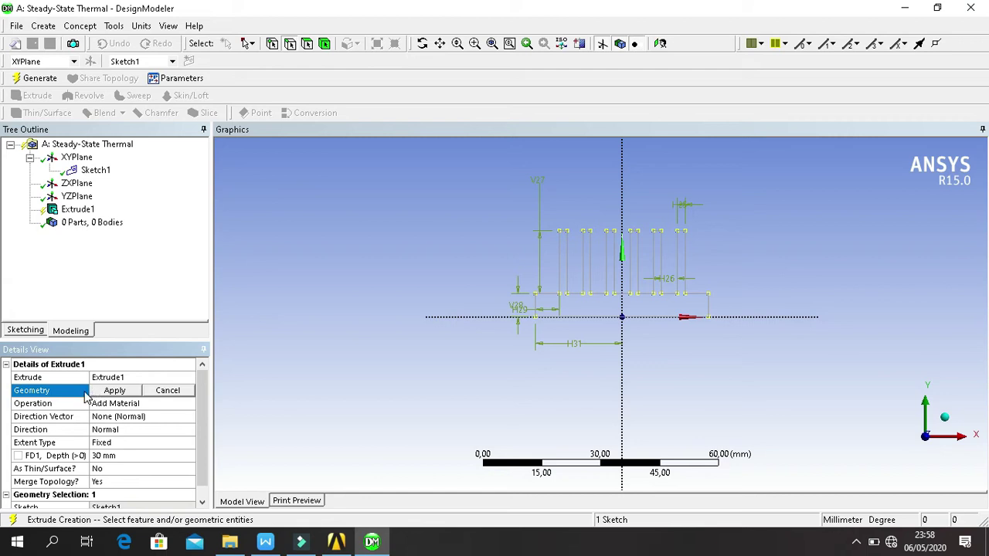
pyautogui.click(133, 390)
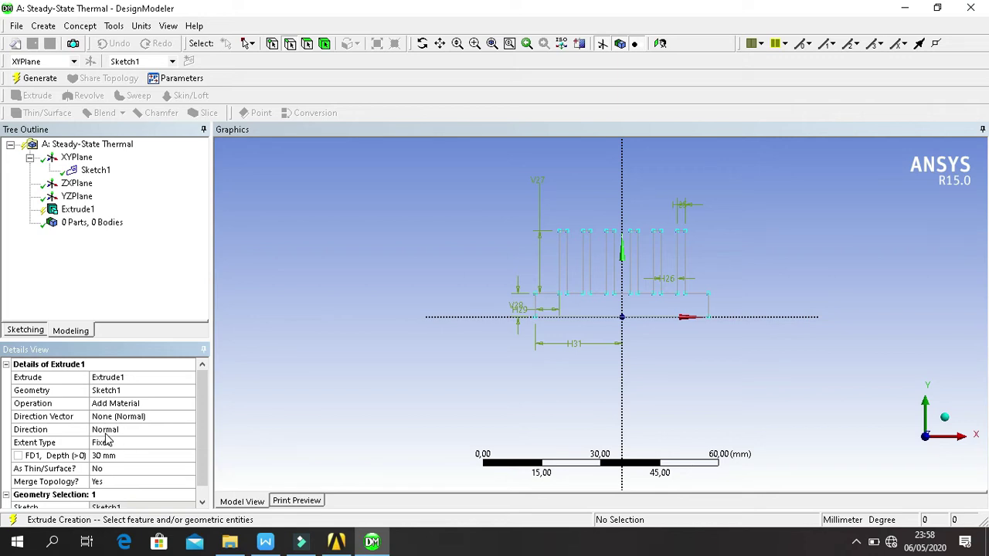
pyautogui.click(562, 44)
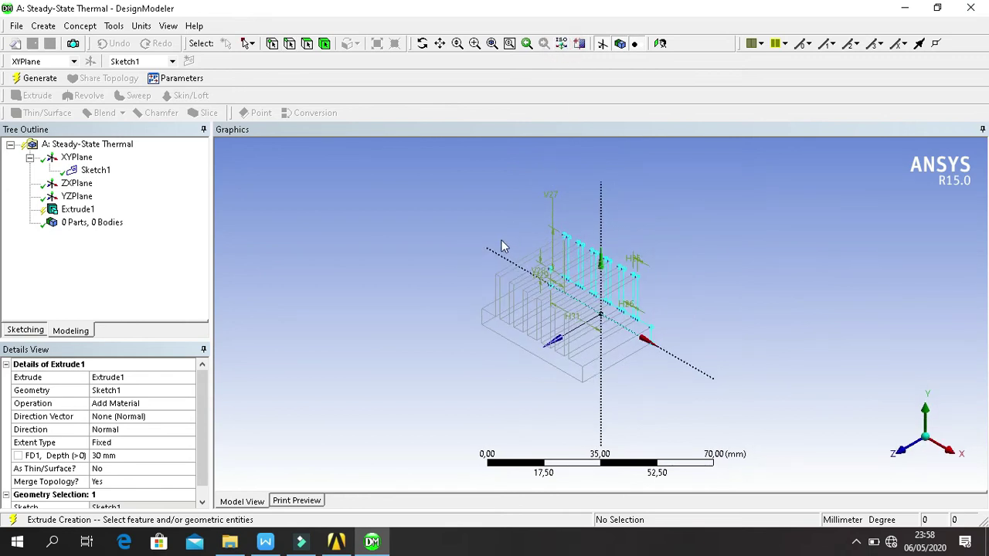
pyautogui.click(52, 80)
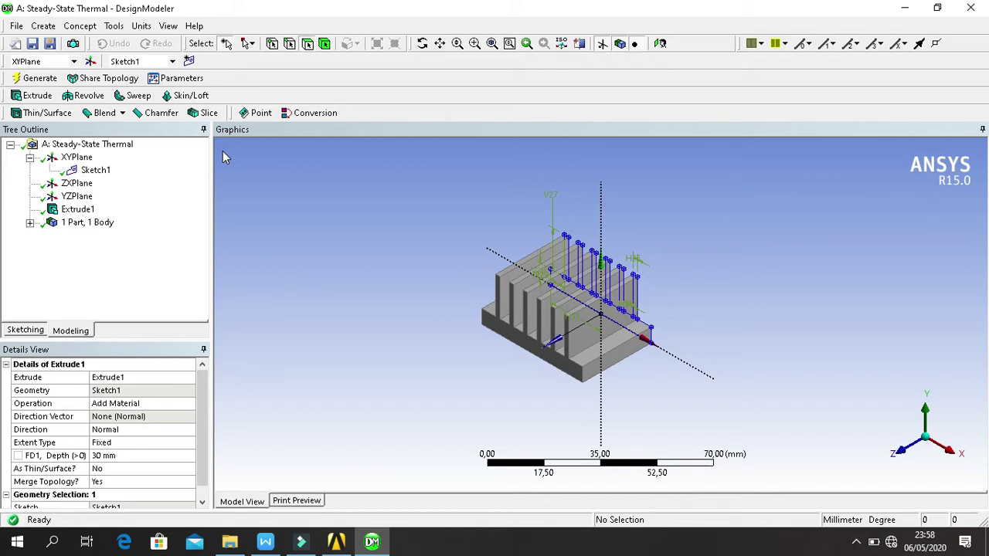
# - Select the generated part in the model tree and turn off the plane and sketch display
pyautogui.click(107, 224)
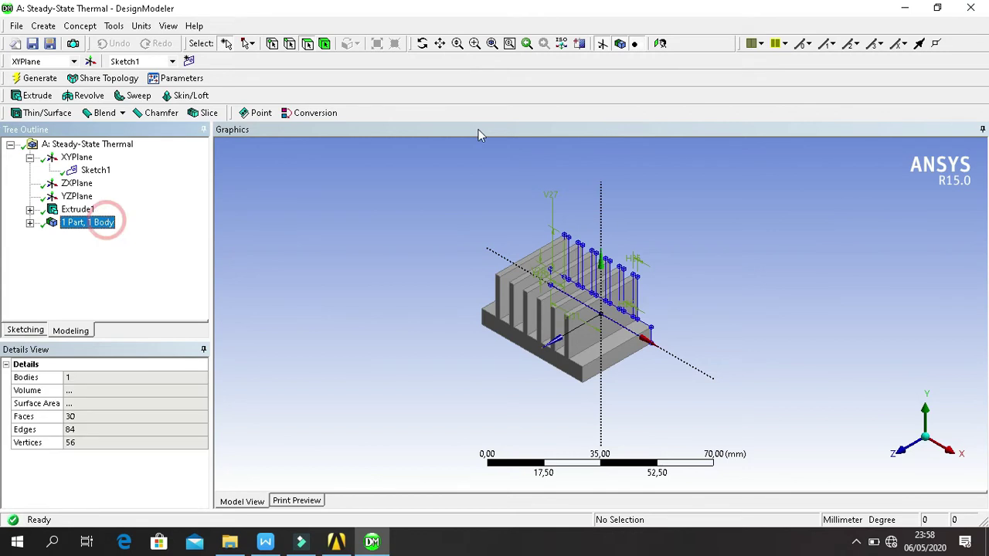
pyautogui.click(603, 44)
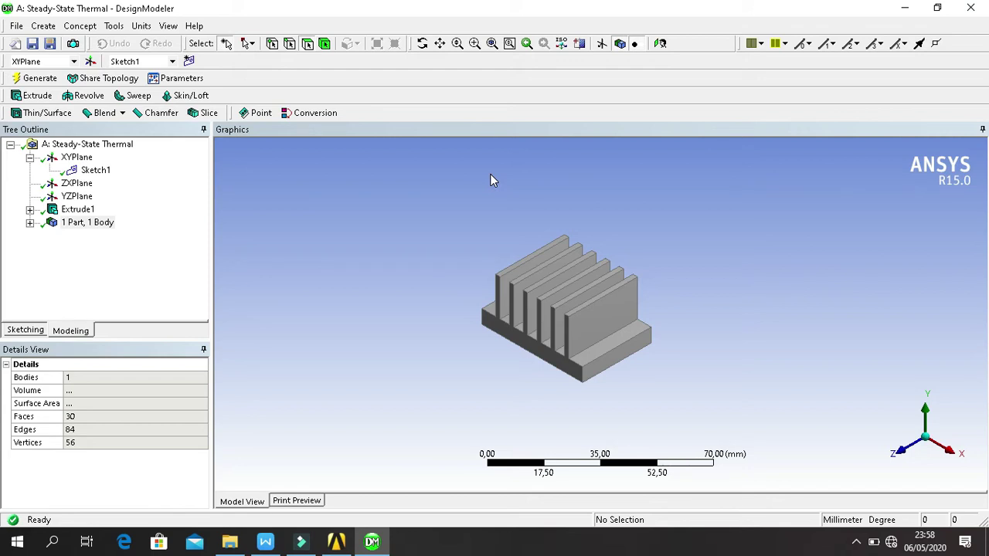
pyautogui.scroll(2, 489, 180)
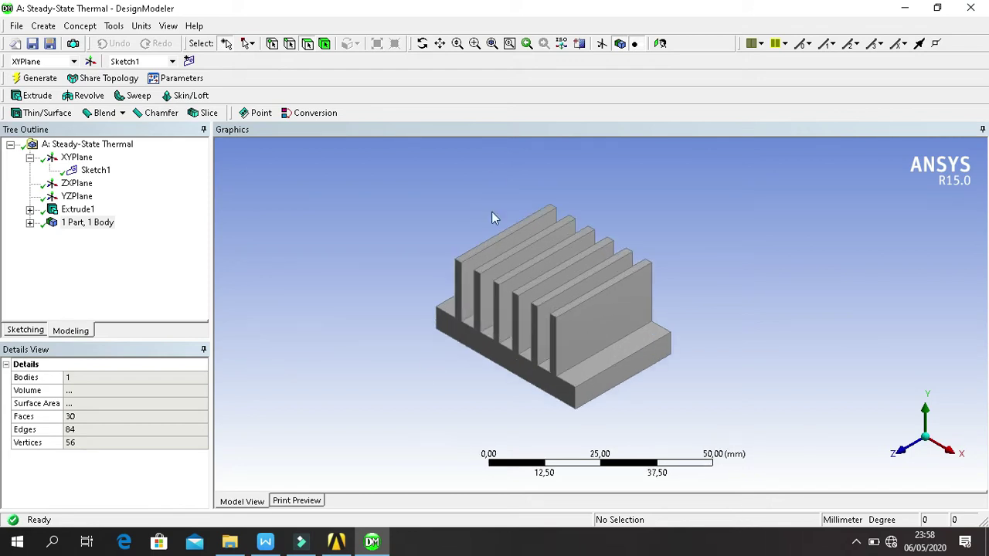
# - Switch to the ANSYS Workbench project and open the Steady-State Thermal system's Model cell in Mechanical
pyautogui.click(348, 541)
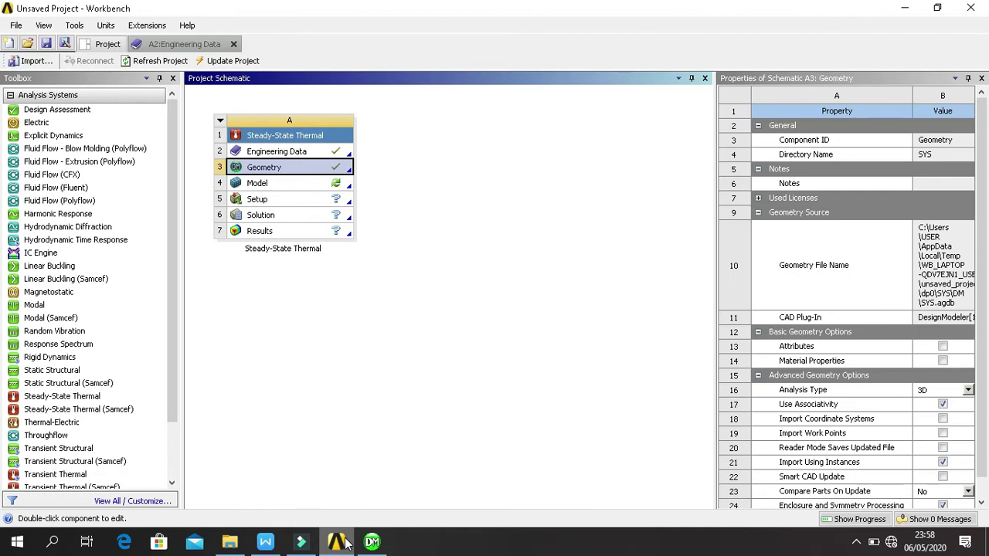
pyautogui.click(294, 191)
pyautogui.doubleClick(294, 191)
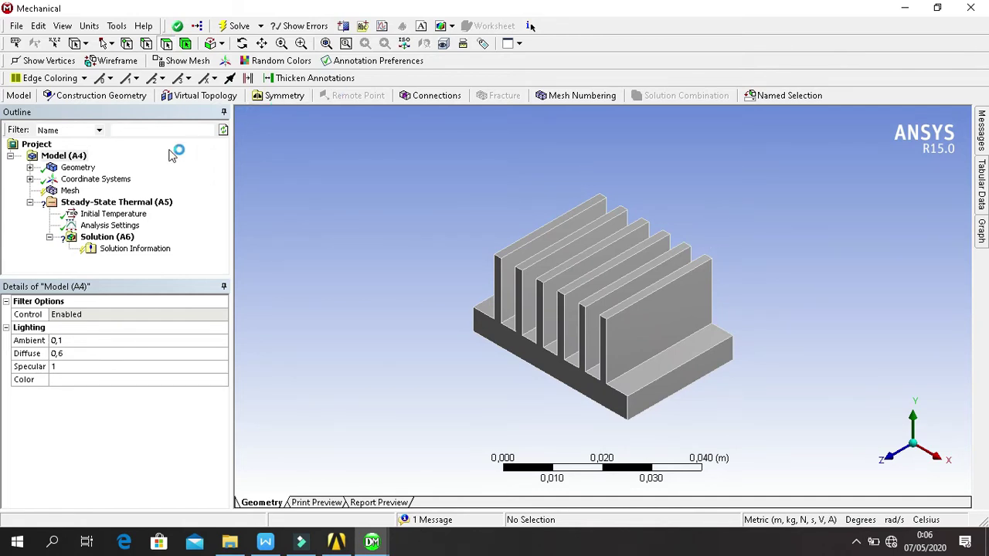
# - Check the material assignment of the heat sink's solid body
pyautogui.click(78, 168)
pyautogui.click(29, 168)
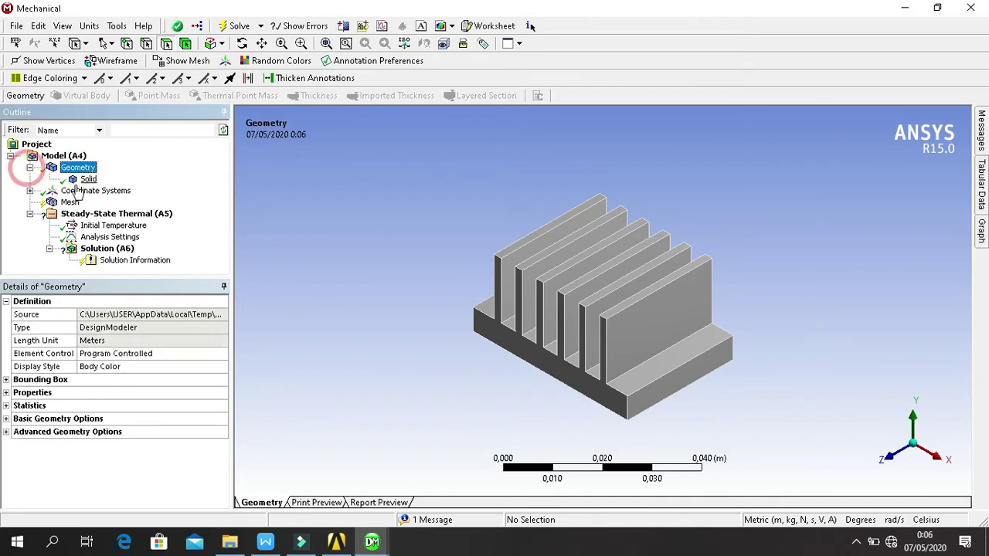
pyautogui.click(86, 179)
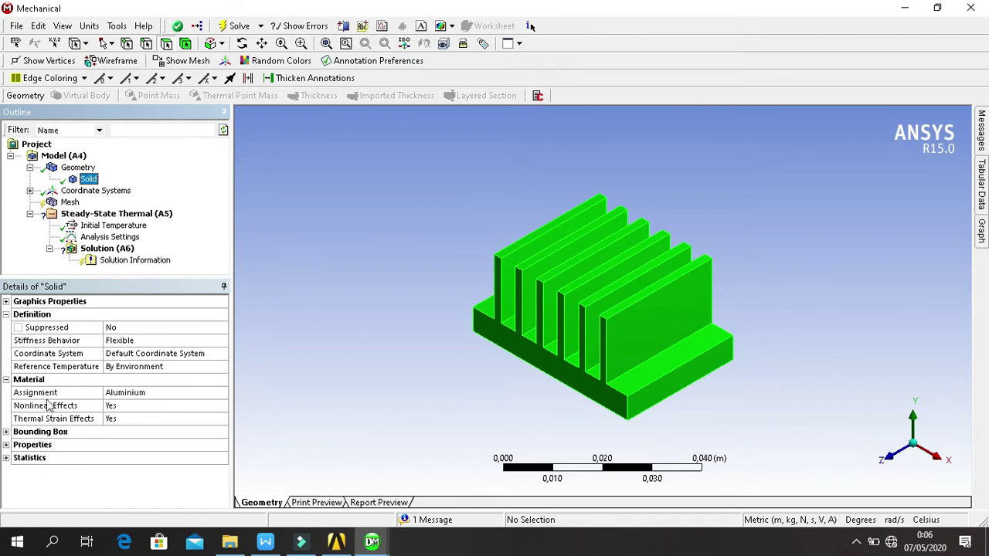
pyautogui.click(145, 395)
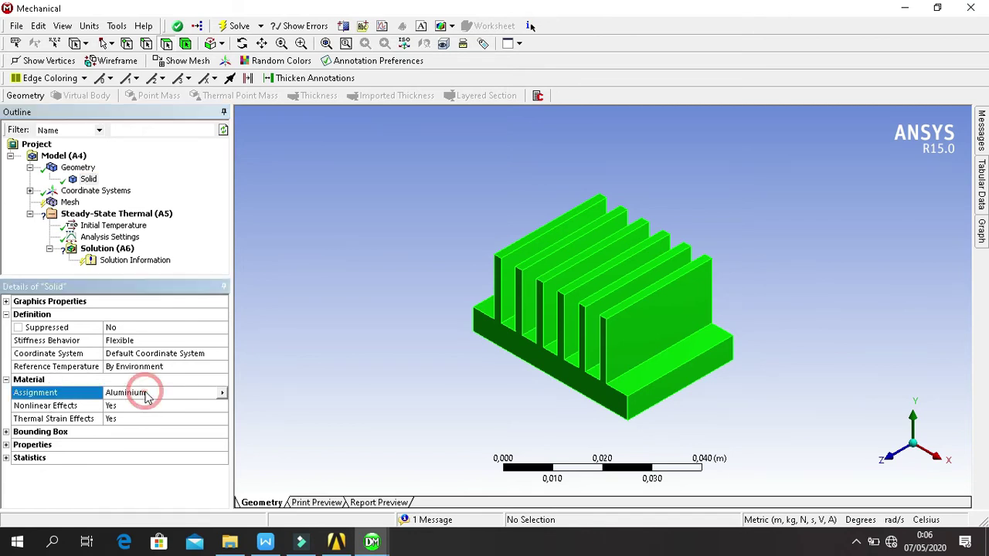
# - Insert a mesh sizing control and scope it to the whole heat sink body
pyautogui.click(72, 202)
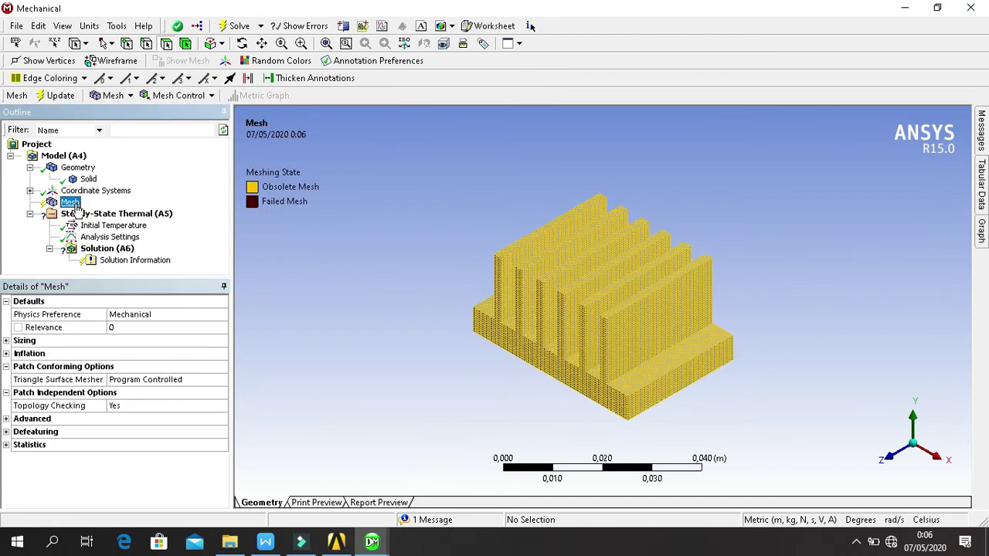
pyautogui.rightClick(76, 205)
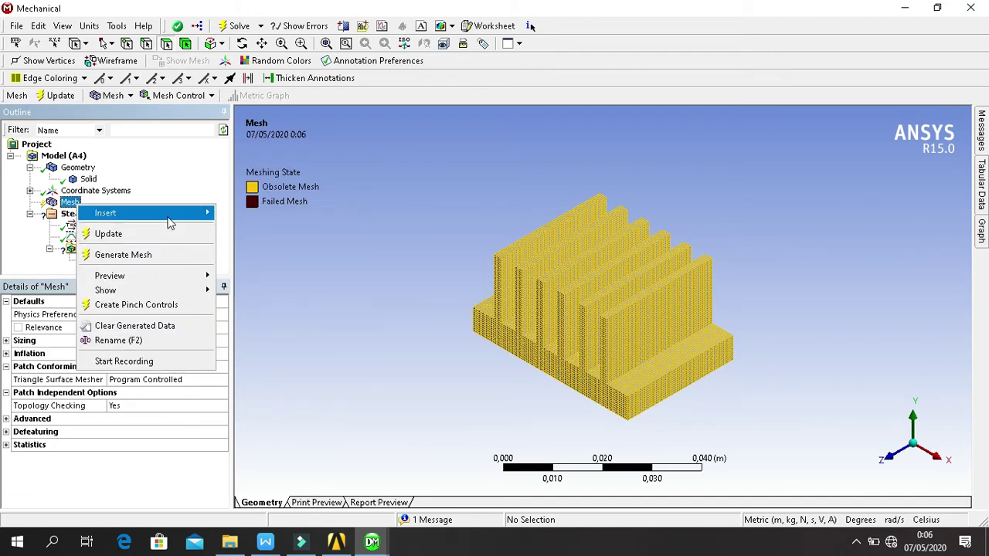
pyautogui.moveTo(167, 214)
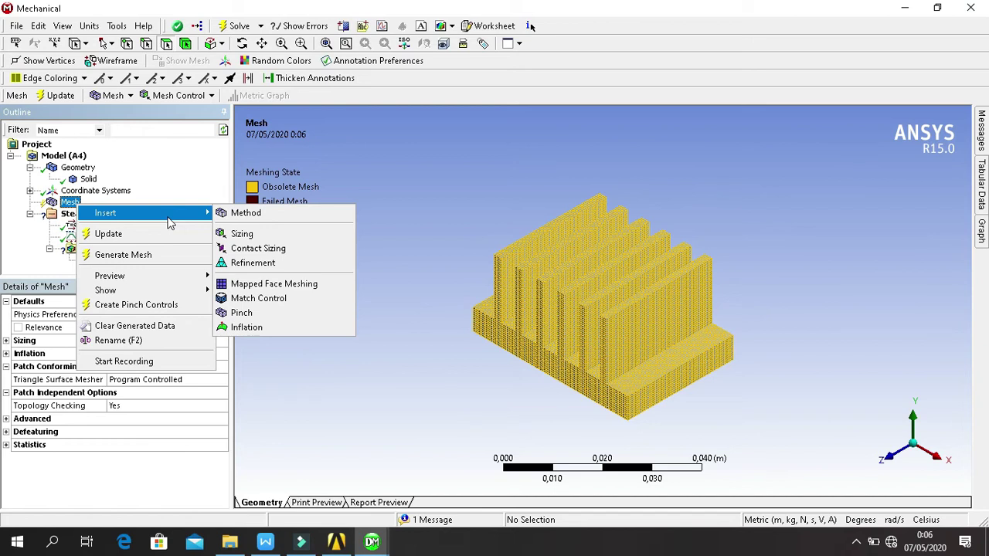
pyautogui.click(238, 234)
pyautogui.click(139, 329)
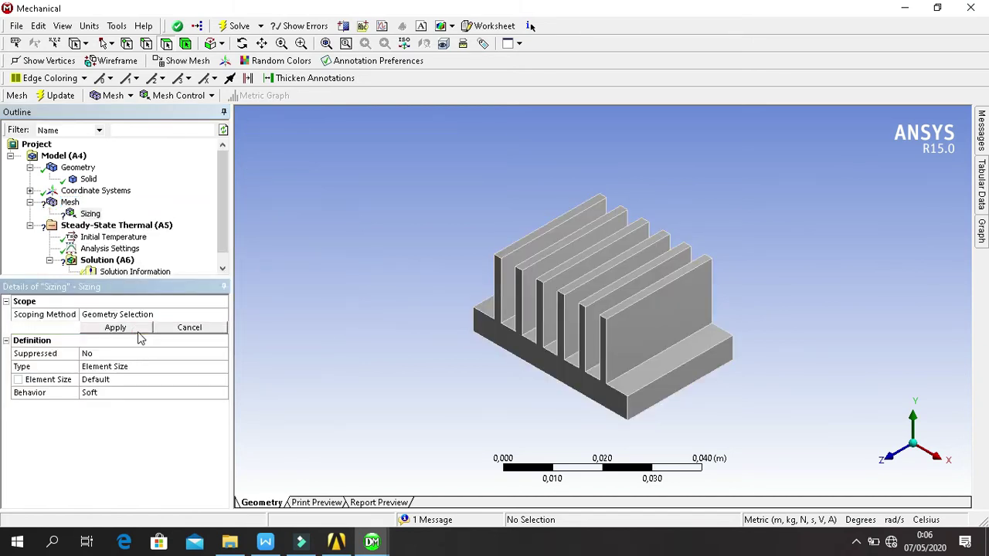
pyautogui.click(185, 43)
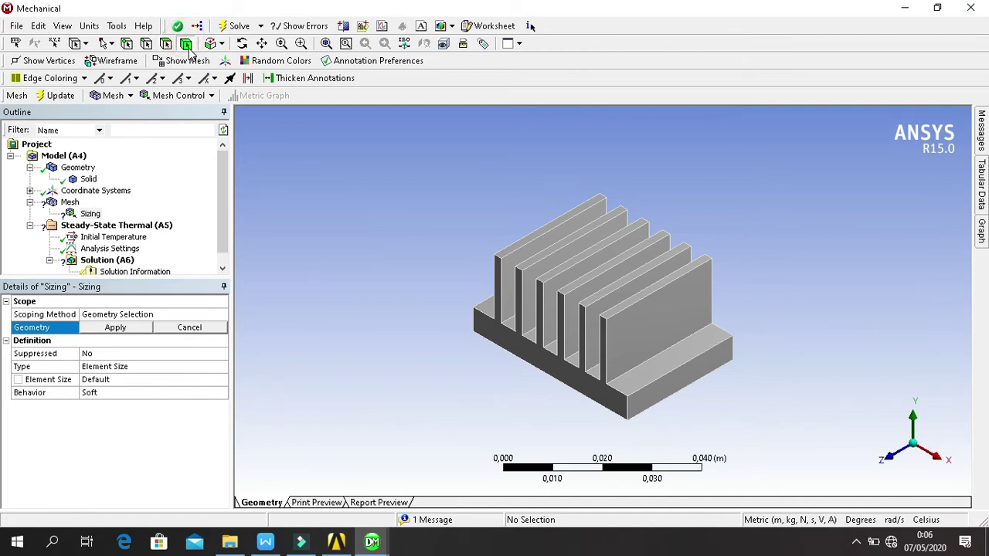
pyautogui.click(607, 282)
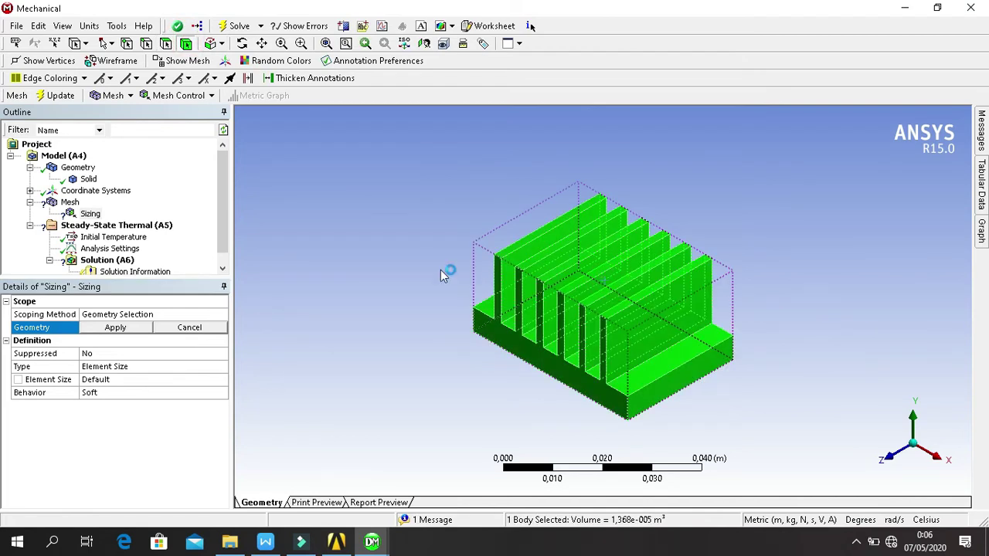
pyautogui.click(108, 328)
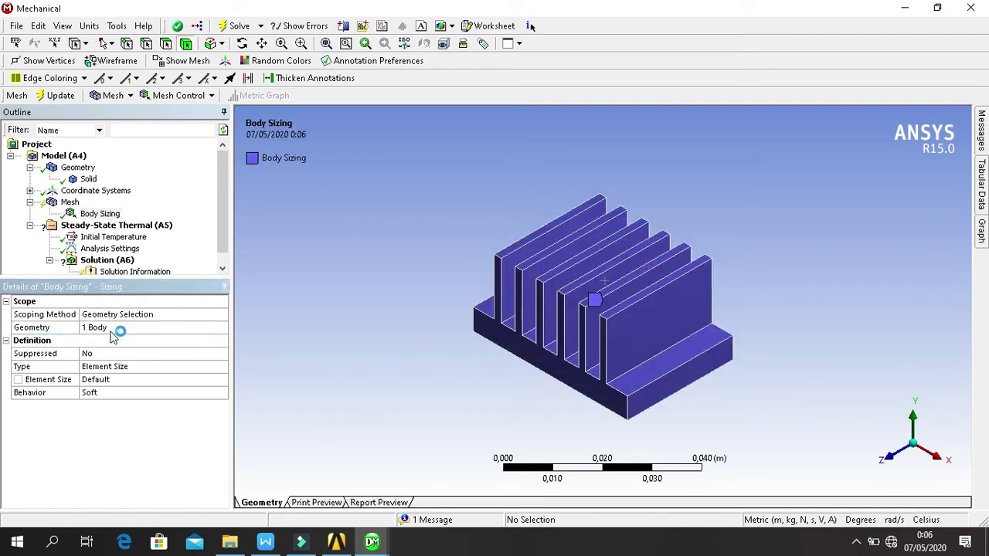
# - Set the body sizing's element size to 5e-004 m
pyautogui.click(120, 379)
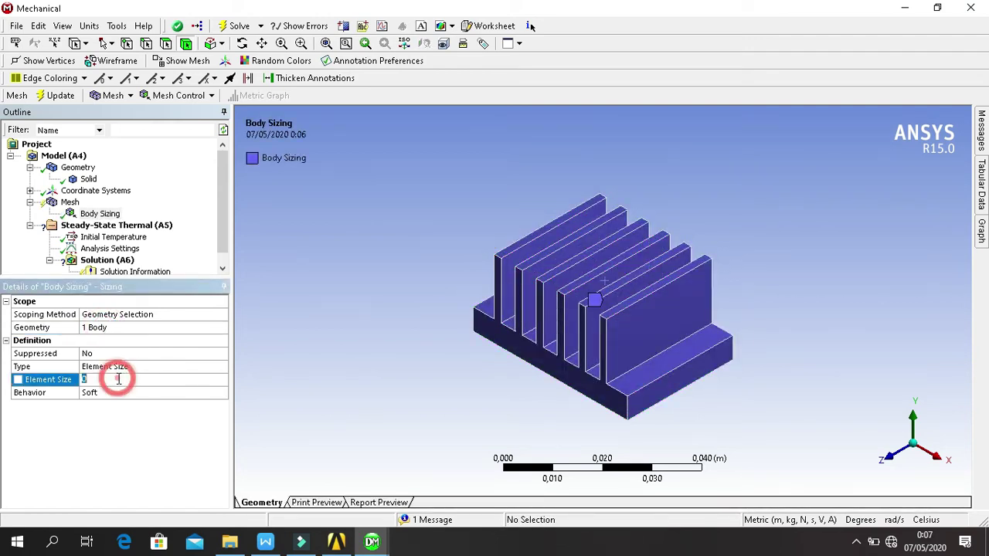
pyautogui.write('5,e-00')
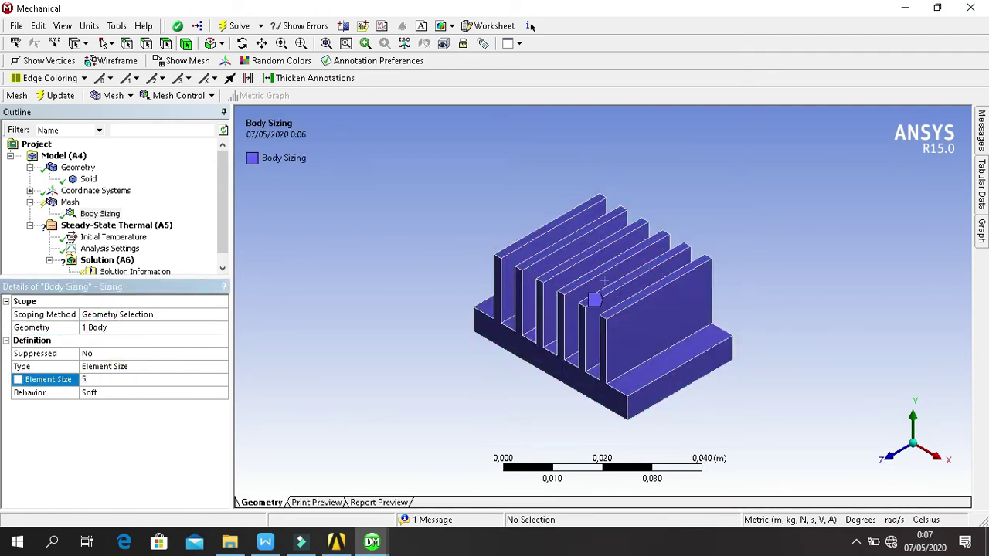
pyautogui.write('4')
pyautogui.press('Return')
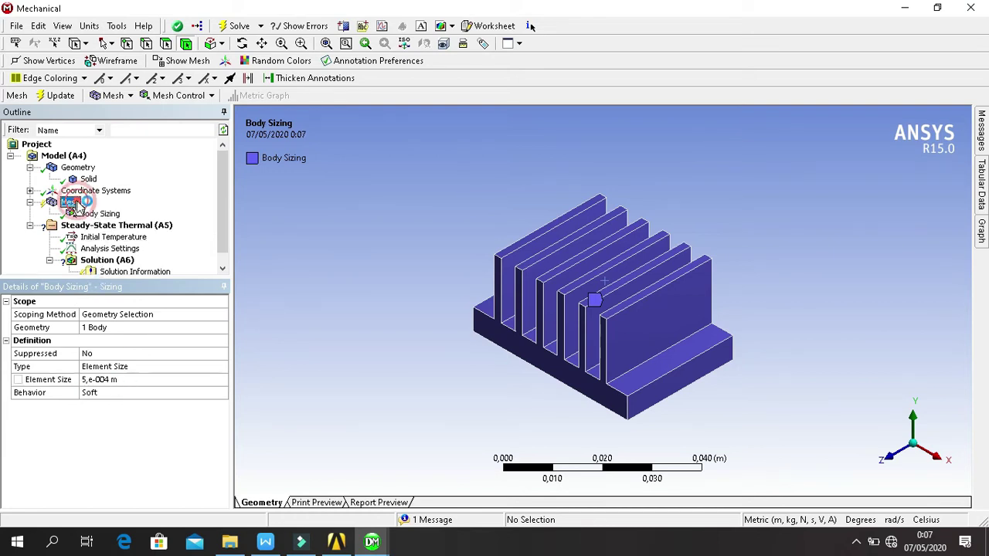
# - Set the mesh's advanced Element Midside Nodes option to Dropped
pyautogui.click(68, 202)
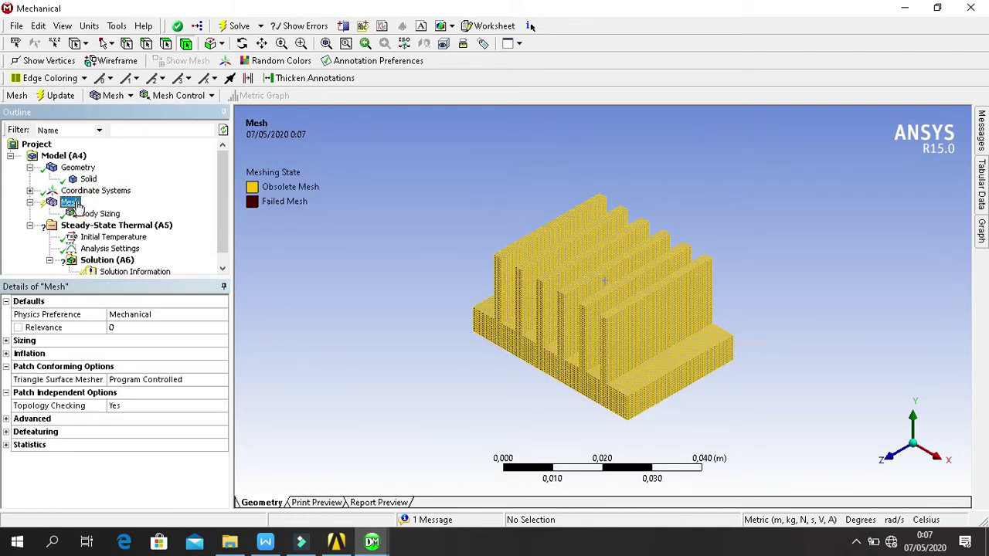
pyautogui.click(6, 419)
pyautogui.scroll(-1, 101, 442)
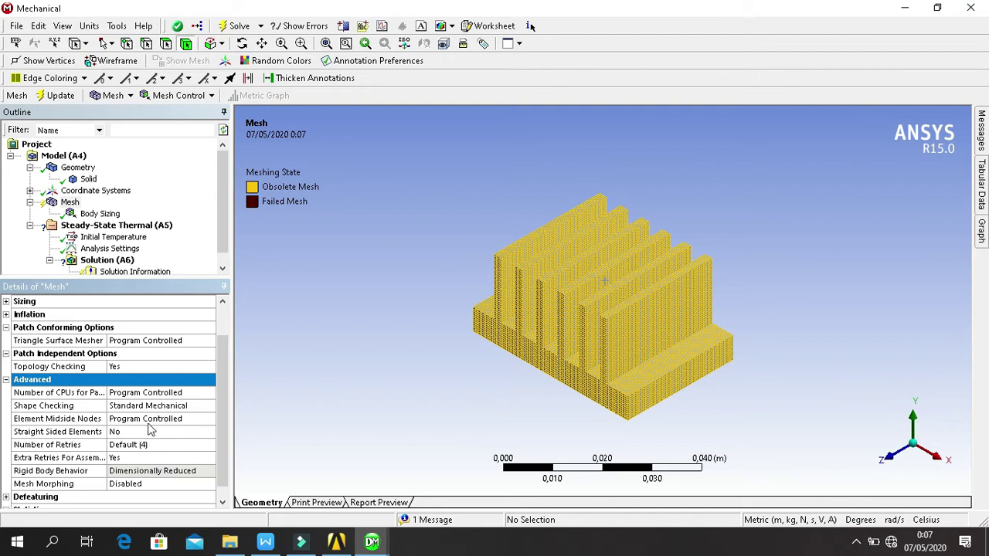
pyautogui.click(146, 419)
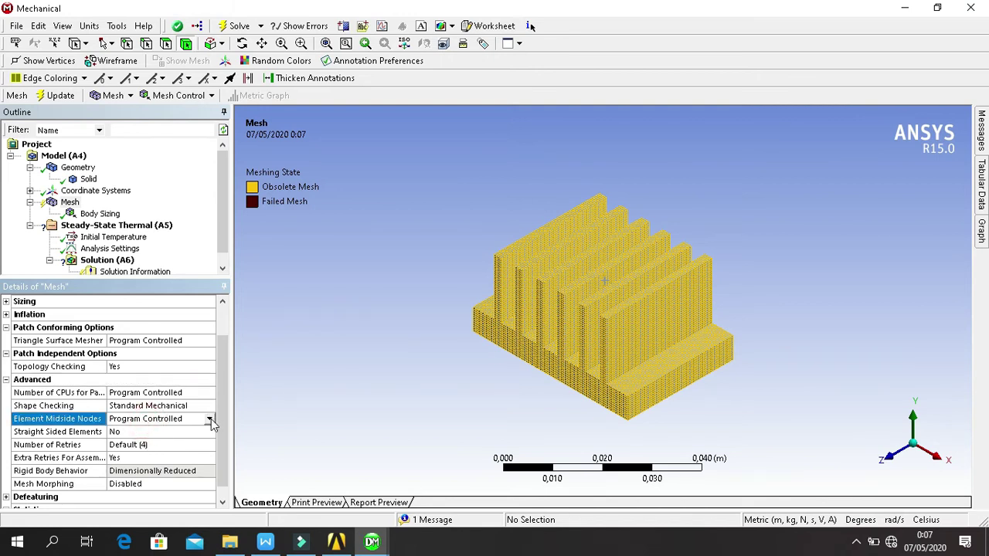
pyautogui.click(209, 419)
pyautogui.click(195, 440)
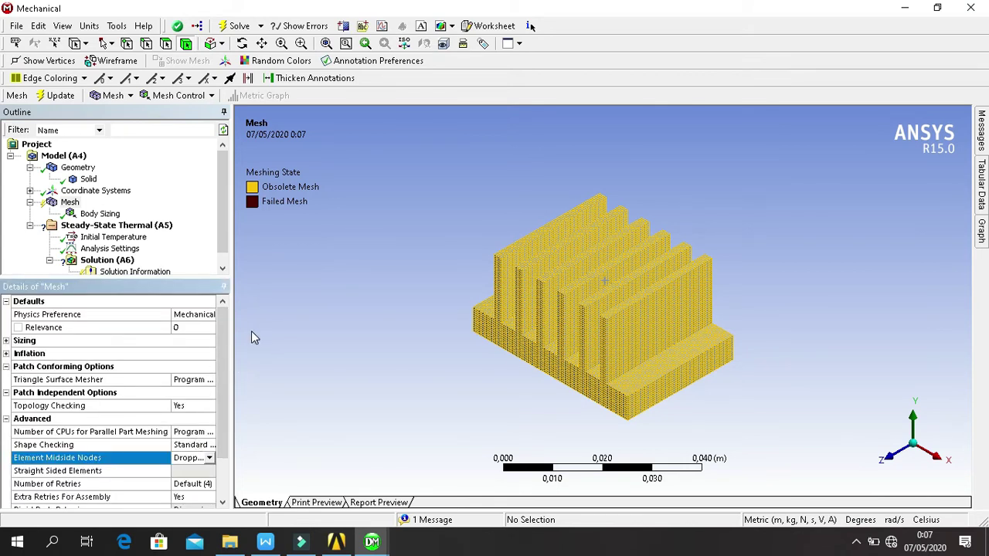
# - Generate the heat sink's mesh with the updated settings
pyautogui.click(68, 203)
pyautogui.rightClick(67, 205)
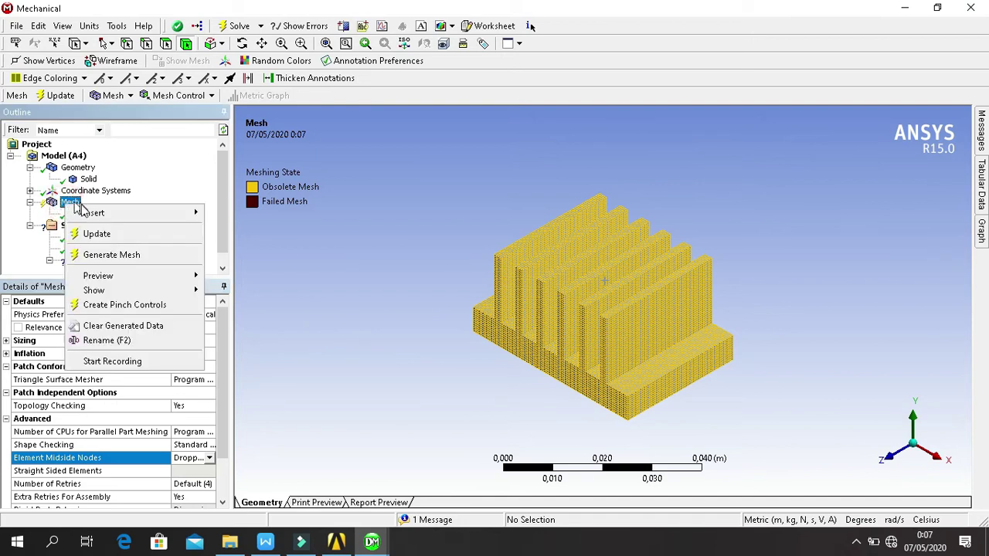
pyautogui.click(120, 257)
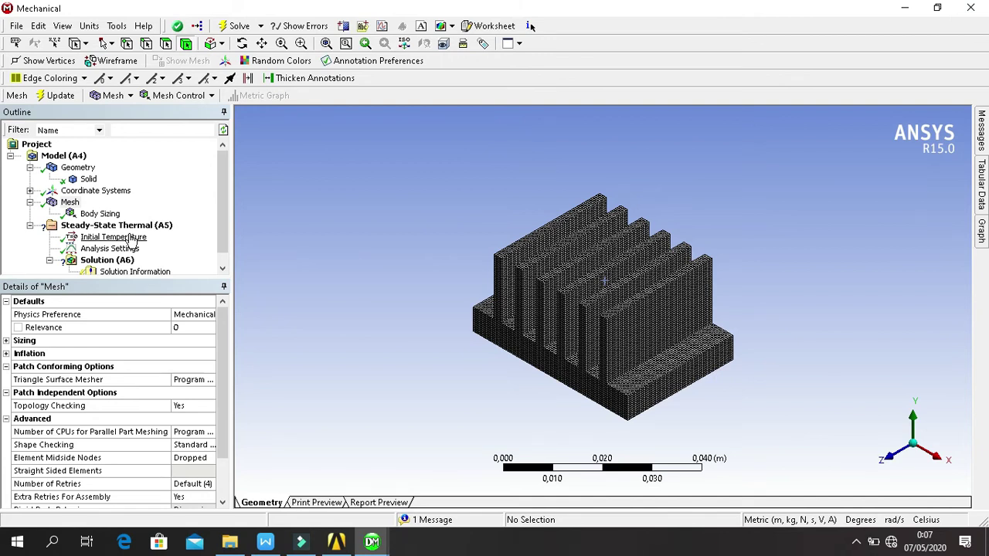
# - Insert a heat flux load in the steady-state thermal analysis and scope it to the underside face of the heat sink's base
pyautogui.click(104, 226)
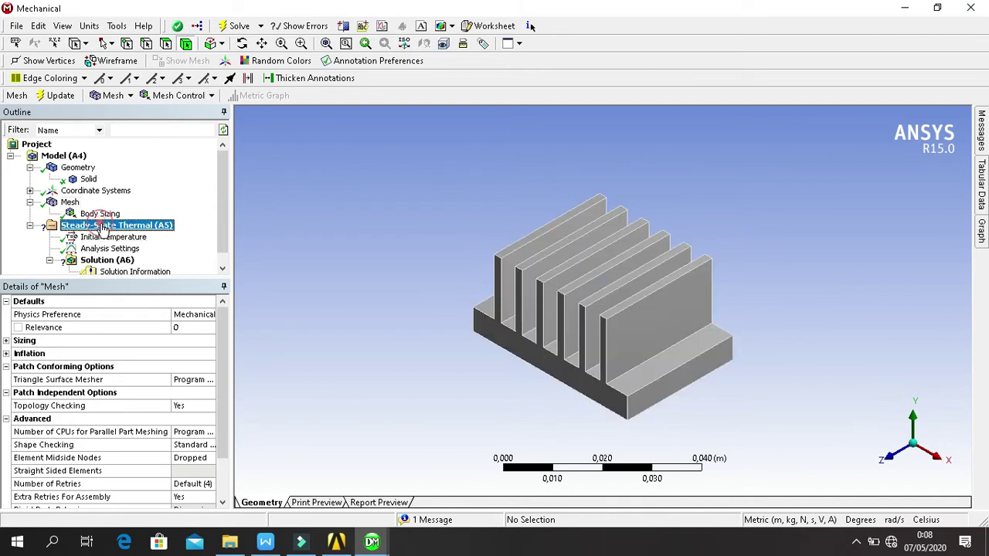
pyautogui.rightClick(103, 226)
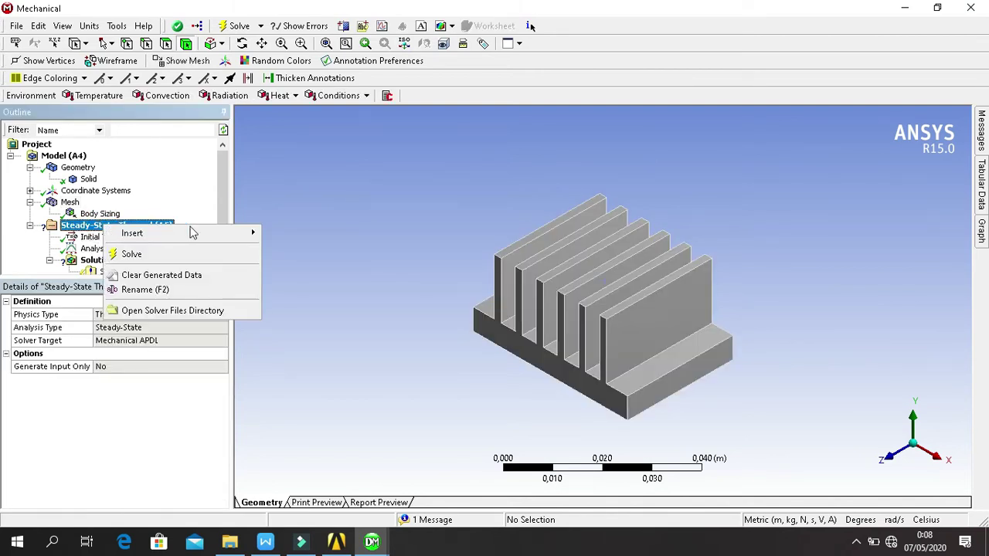
pyautogui.moveTo(193, 233)
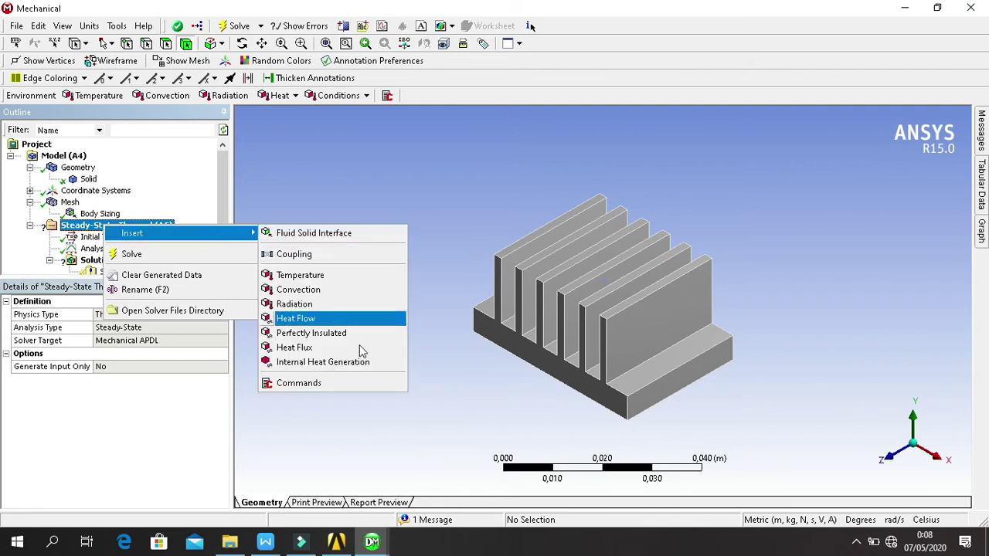
pyautogui.click(347, 349)
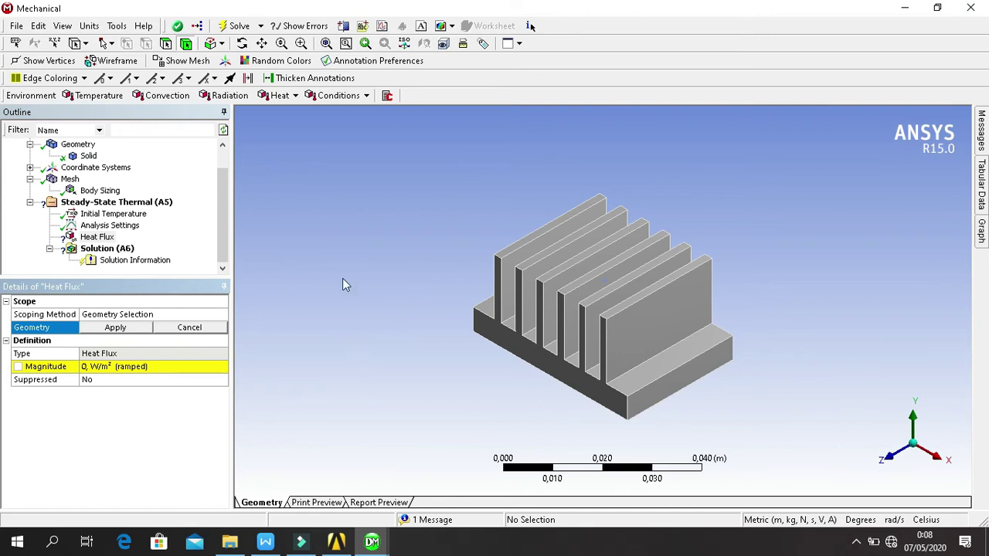
pyautogui.click(241, 43)
pyautogui.moveTo(692, 346); pyautogui.dragTo(606, 244)
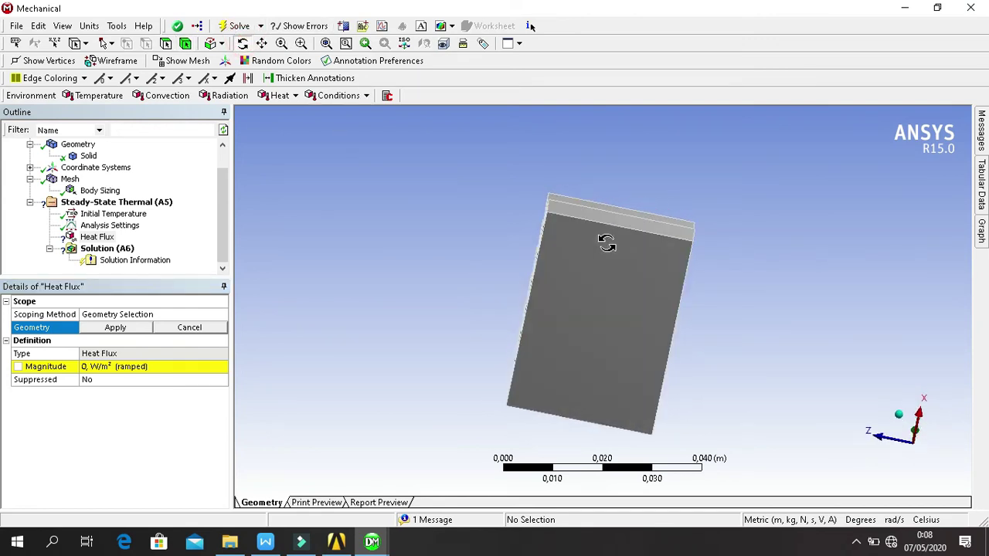
pyautogui.click(165, 44)
pyautogui.click(578, 333)
pyautogui.click(123, 319)
pyautogui.click(196, 327)
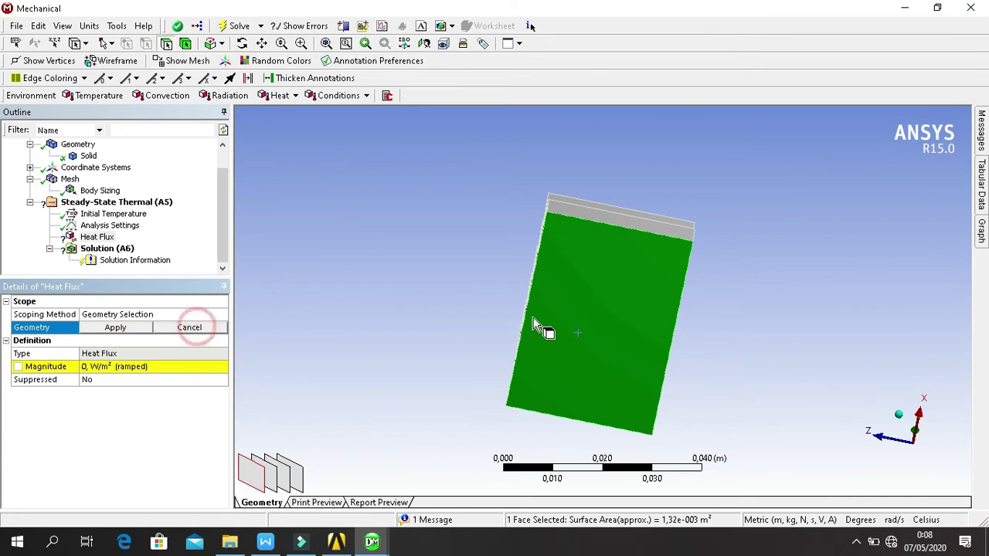
pyautogui.click(570, 307)
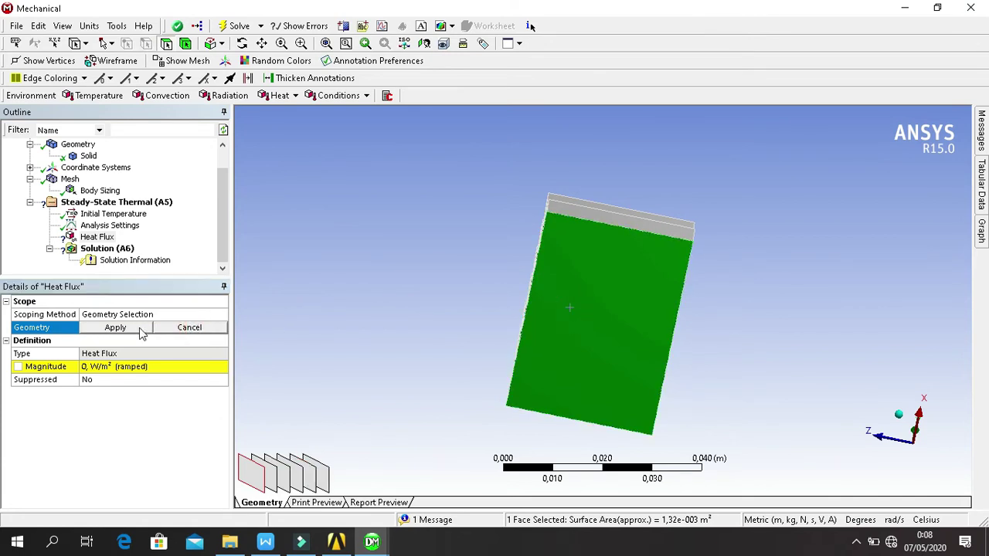
pyautogui.click(115, 327)
# - Set the heat flux magnitude to 2000 W/m²
pyautogui.click(241, 44)
pyautogui.moveTo(578, 237); pyautogui.dragTo(548, 290)
pyautogui.moveTo(497, 267); pyautogui.dragTo(469, 237)
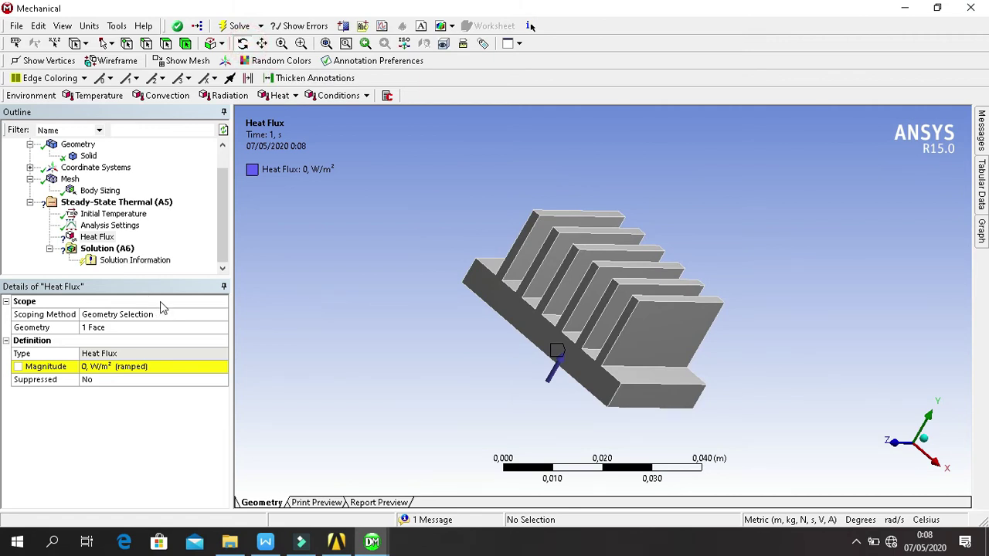
pyautogui.click(164, 368)
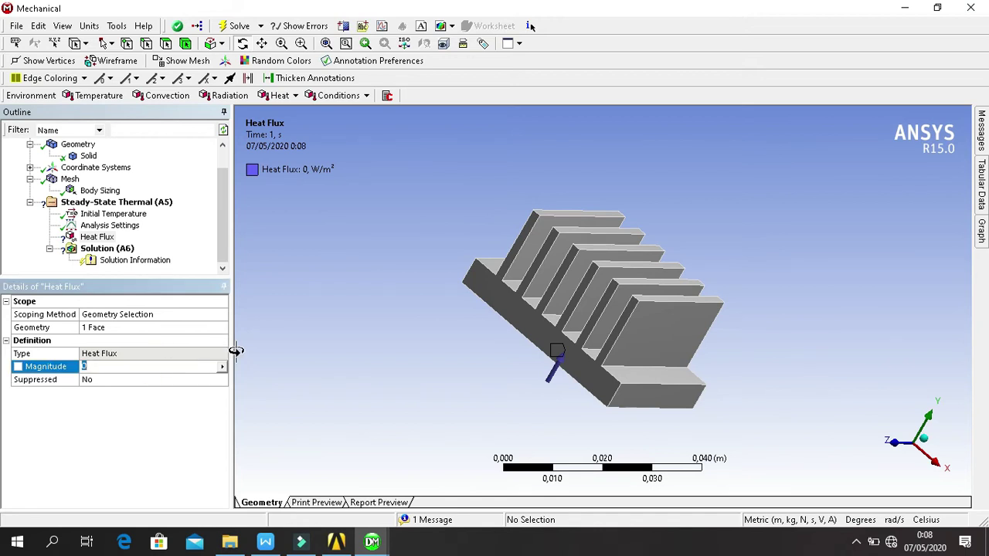
pyautogui.write('2000')
pyautogui.press('Return')
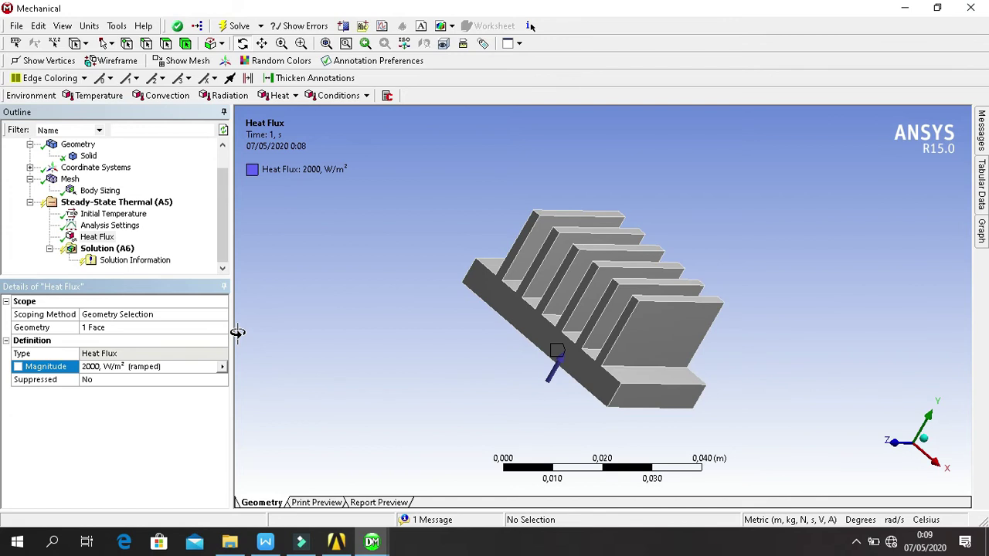
# - Insert a convection load in the steady-state thermal analysis
pyautogui.click(115, 203)
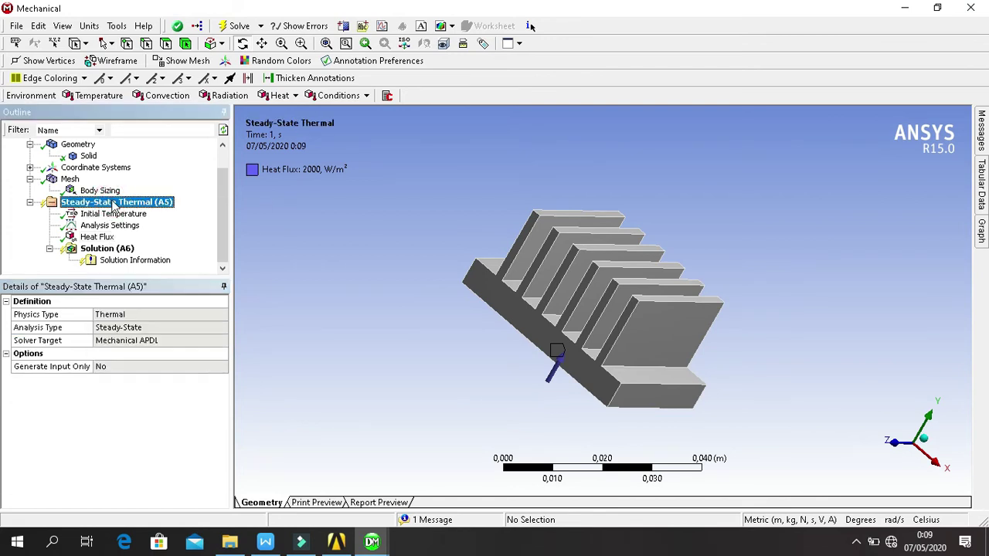
pyautogui.rightClick(114, 203)
pyautogui.moveTo(140, 210)
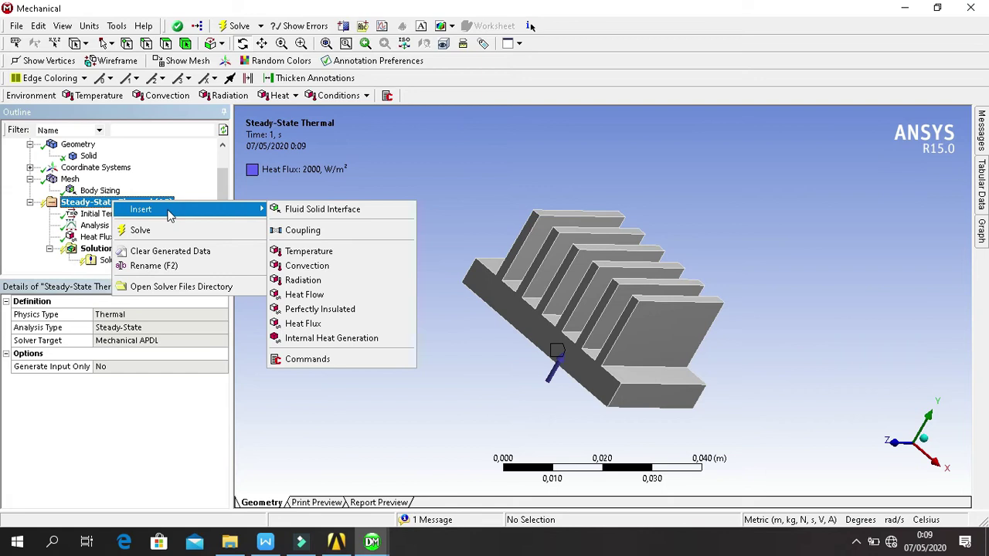
pyautogui.click(331, 266)
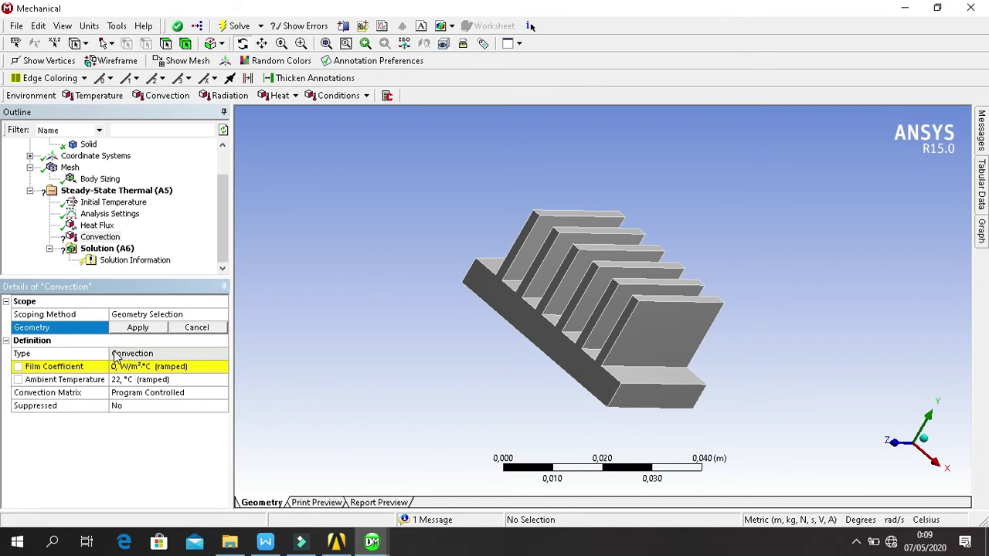
# - Select the outermost fin's outer side, the adjacent base ledge, the base's end face and the finned profile face for the convection
pyautogui.click(167, 44)
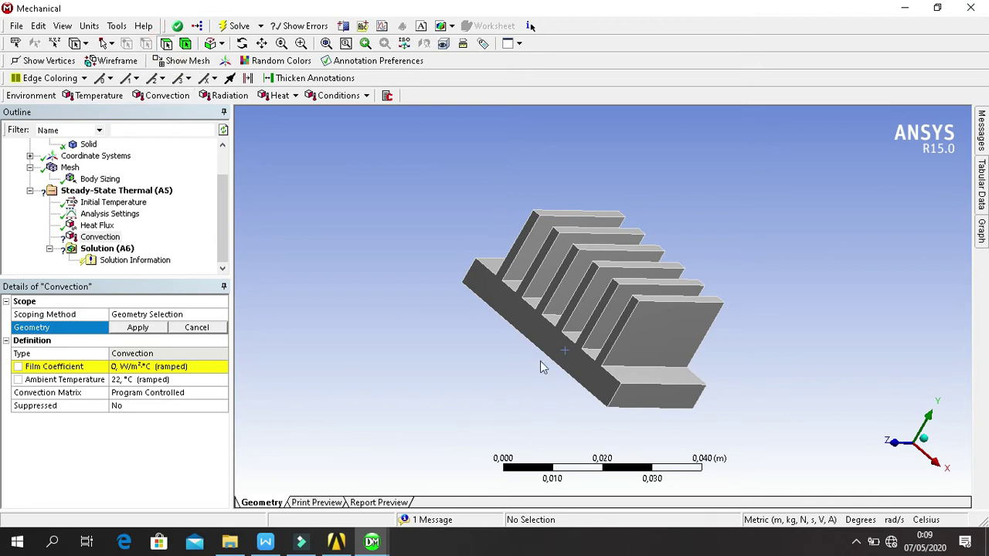
pyautogui.click(567, 352)
pyautogui.click(670, 378)
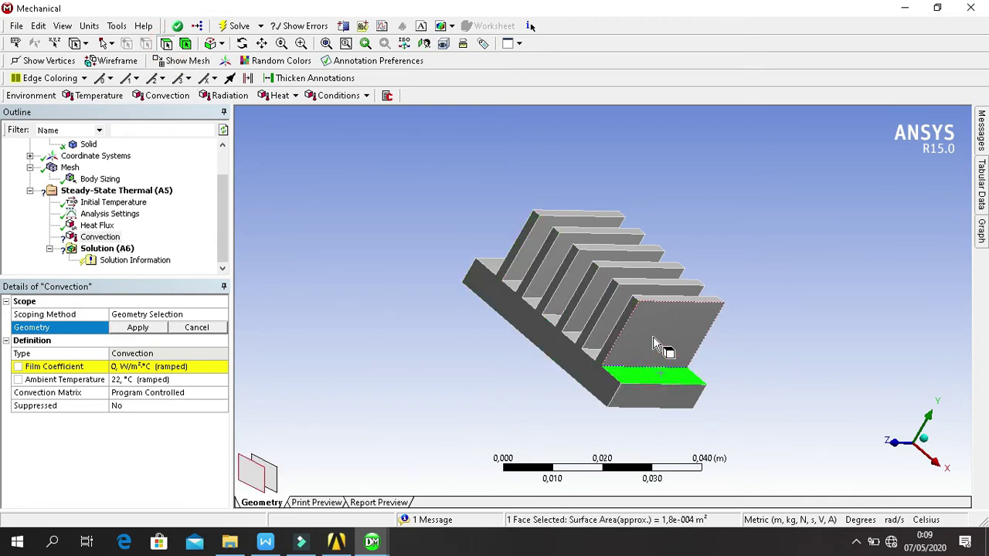
pyautogui.click(652, 337)
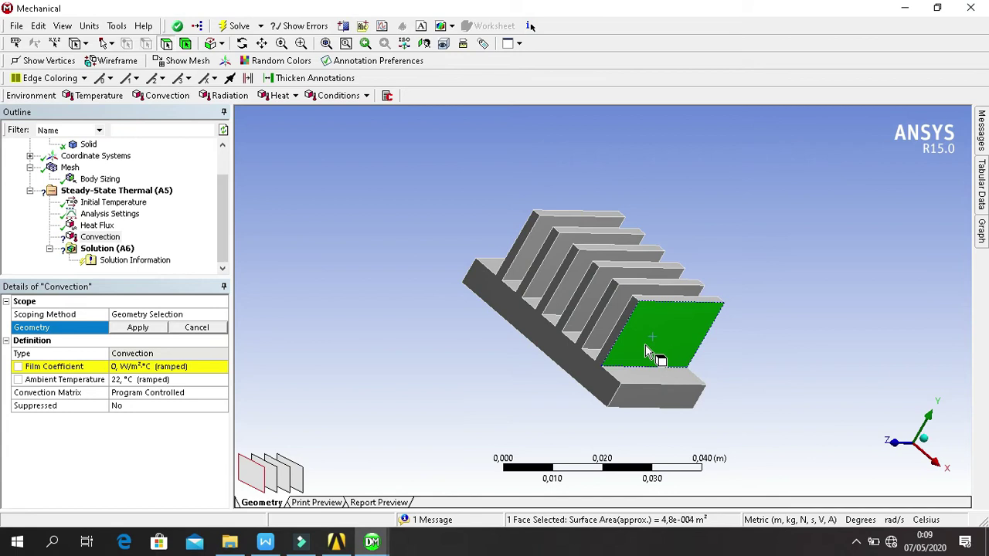
pyautogui.keyDown('ctrl'); pyautogui.click(629, 388); pyautogui.keyUp('ctrl')
pyautogui.keyDown('ctrl'); pyautogui.click(642, 398); pyautogui.keyUp('ctrl')
pyautogui.keyDown('ctrl'); pyautogui.click(610, 346); pyautogui.keyUp('ctrl')
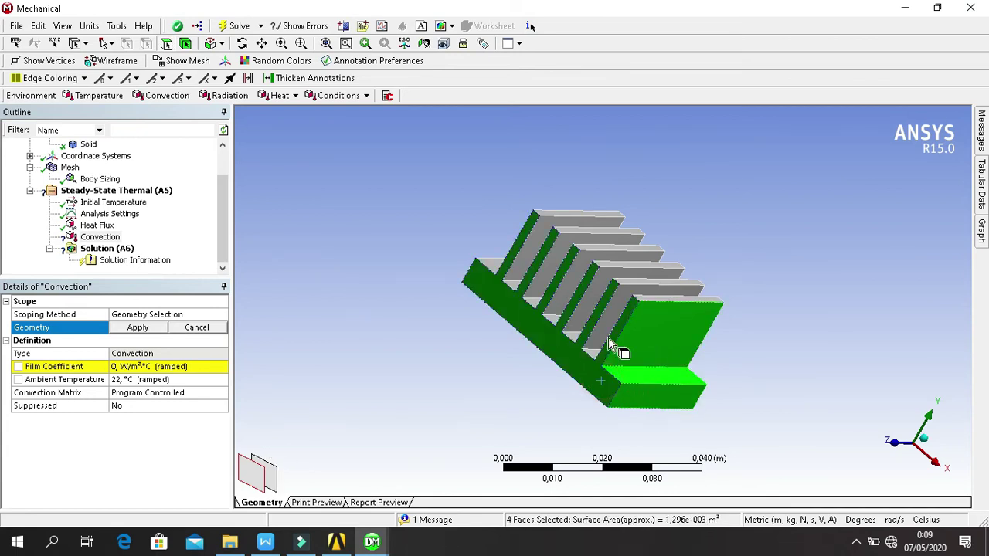
# - Add the matching side faces of the other five fins to the convection's face selection
pyautogui.keyDown('ctrl'); pyautogui.click(641, 286); pyautogui.keyUp('ctrl')
pyautogui.keyDown('ctrl'); pyautogui.click(624, 271); pyautogui.keyUp('ctrl')
pyautogui.keyDown('ctrl'); pyautogui.click(616, 263); pyautogui.keyUp('ctrl')
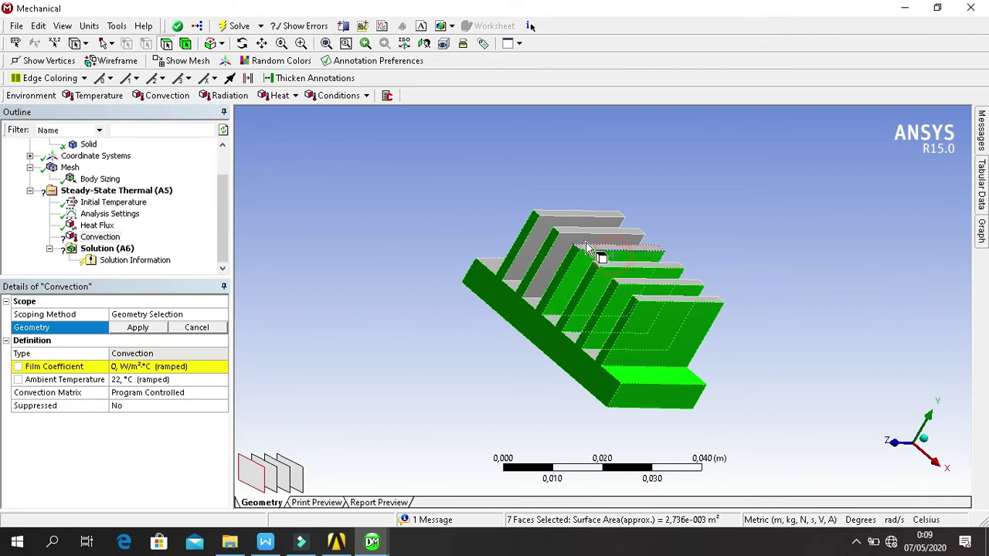
pyautogui.keyDown('ctrl'); pyautogui.click(579, 232); pyautogui.keyUp('ctrl')
pyautogui.keyDown('ctrl'); pyautogui.click(556, 216); pyautogui.keyUp('ctrl')
# - Add the base ledge at the far end and the channel floors between the fins to the convection's face selection
pyautogui.keyDown('ctrl'); pyautogui.click(494, 261); pyautogui.keyUp('ctrl')
pyautogui.keyDown('ctrl'); pyautogui.click(507, 285); pyautogui.keyUp('ctrl')
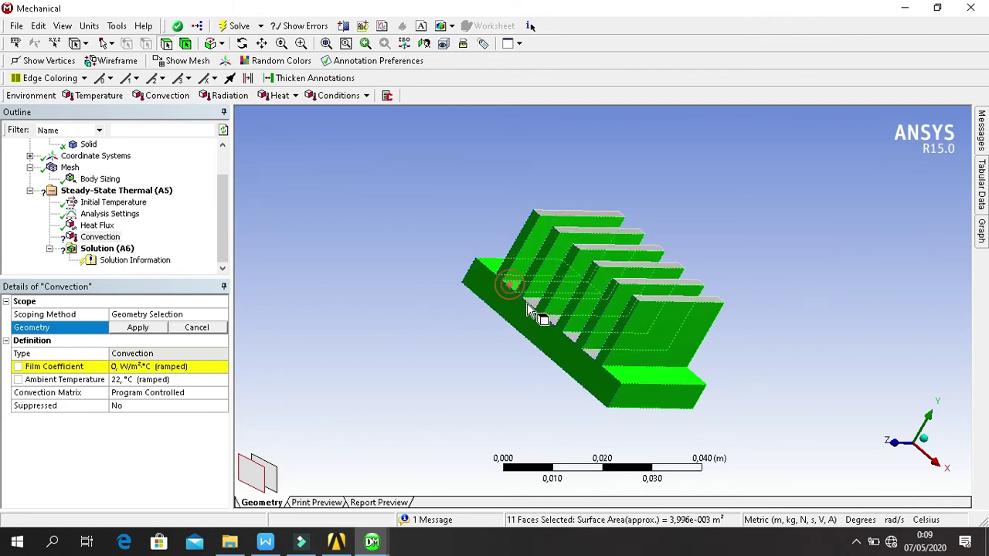
pyautogui.keyDown('ctrl'); pyautogui.click(528, 302); pyautogui.keyUp('ctrl')
pyautogui.keyDown('ctrl'); pyautogui.click(526, 302); pyautogui.keyUp('ctrl')
pyautogui.keyDown('ctrl'); pyautogui.click(549, 318); pyautogui.keyUp('ctrl')
pyautogui.keyDown('ctrl'); pyautogui.click(574, 340); pyautogui.keyUp('ctrl')
pyautogui.keyDown('ctrl'); pyautogui.click(605, 352); pyautogui.keyUp('ctrl')
# - Add the tip faces of all six fins and the one unselected fin side to the convection's face selection
pyautogui.keyDown('ctrl'); pyautogui.click(623, 329); pyautogui.keyUp('ctrl')
pyautogui.keyDown('ctrl'); pyautogui.click(637, 294); pyautogui.keyUp('ctrl')
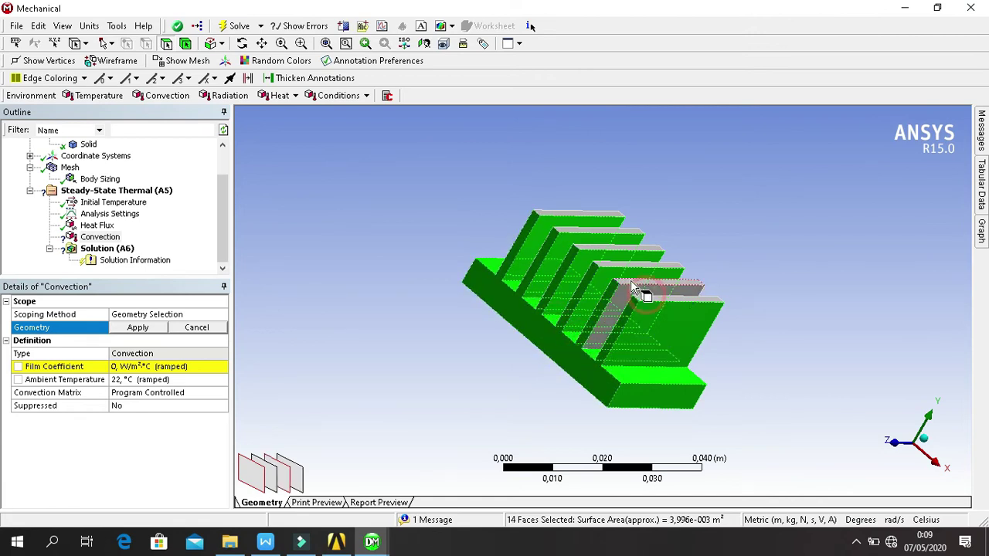
pyautogui.keyDown('ctrl'); pyautogui.click(626, 282); pyautogui.keyUp('ctrl')
pyautogui.keyDown('ctrl'); pyautogui.click(611, 265); pyautogui.keyUp('ctrl')
pyautogui.keyDown('ctrl'); pyautogui.click(595, 248); pyautogui.keyUp('ctrl')
pyautogui.keyDown('ctrl'); pyautogui.click(585, 230); pyautogui.keyUp('ctrl')
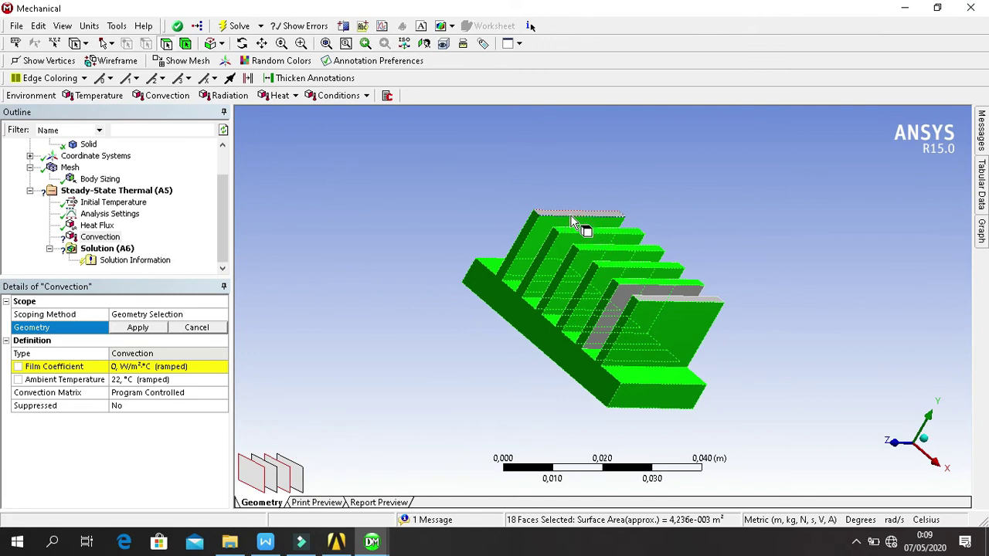
pyautogui.keyDown('ctrl'); pyautogui.click(575, 215); pyautogui.keyUp('ctrl')
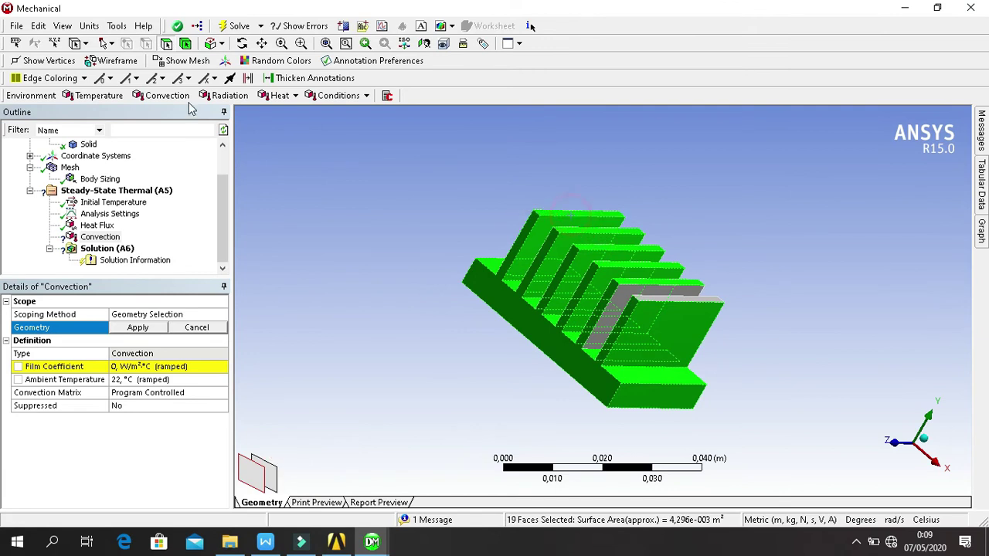
pyautogui.keyDown('ctrl'); pyautogui.click(632, 298); pyautogui.keyUp('ctrl')
pyautogui.keyDown('ctrl'); pyautogui.click(645, 296); pyautogui.keyUp('ctrl')
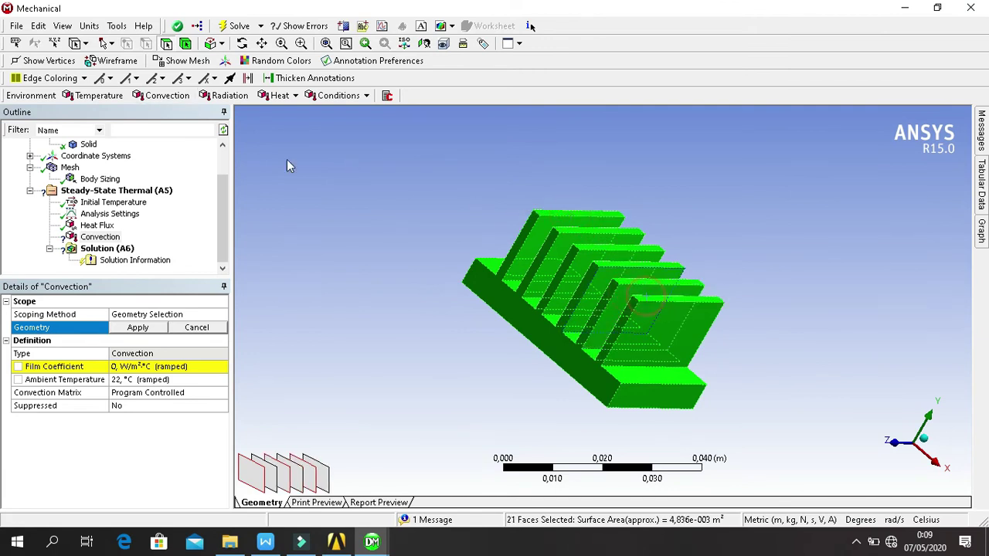
# - Add the opposite profile face, the fins' opposite sides and the base's other end face, and apply all 29 faces as the convection's scope
pyautogui.click(242, 43)
pyautogui.moveTo(636, 357); pyautogui.dragTo(564, 349)
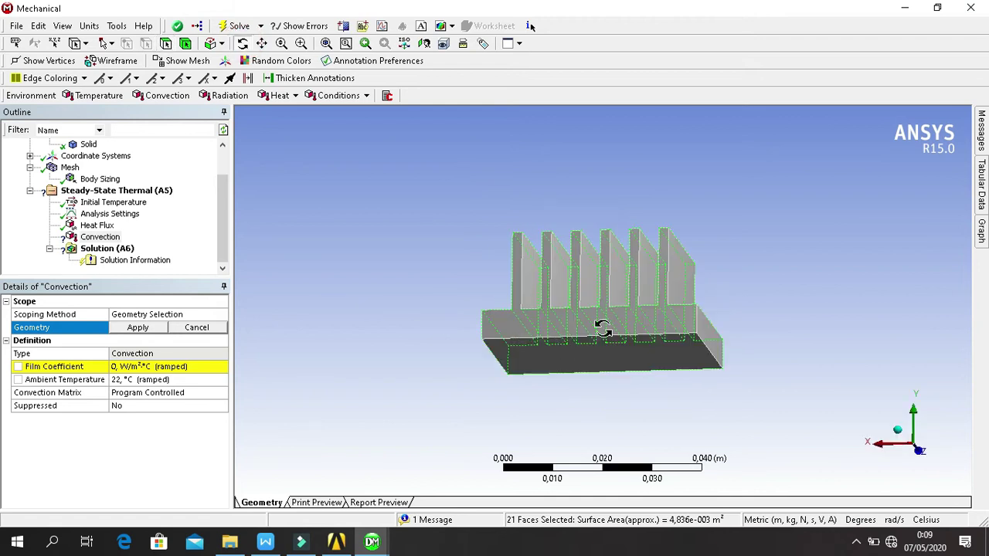
pyautogui.click(166, 43)
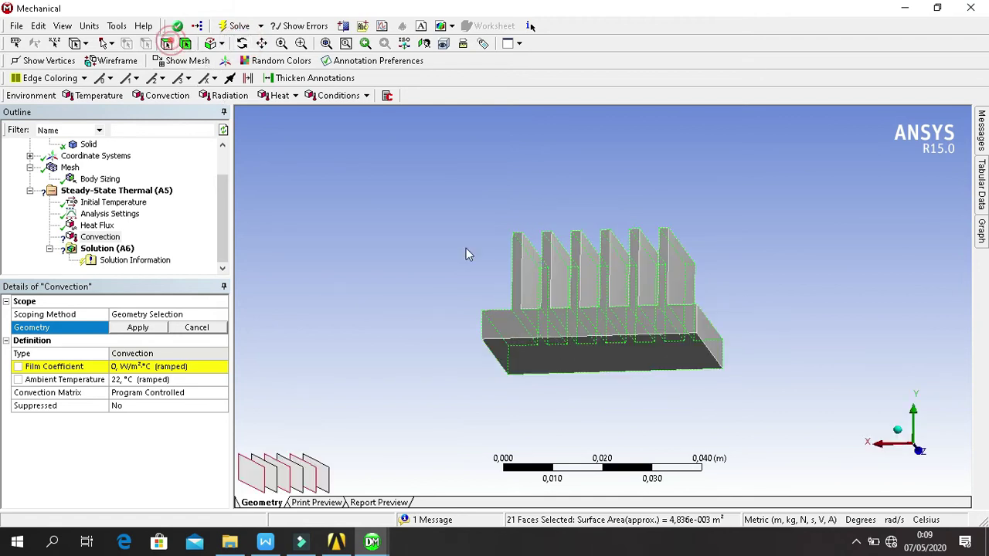
pyautogui.keyDown('ctrl'); pyautogui.click(523, 324); pyautogui.keyUp('ctrl')
pyautogui.keyDown('ctrl'); pyautogui.click(531, 287); pyautogui.keyUp('ctrl')
pyautogui.keyDown('ctrl'); pyautogui.click(560, 289); pyautogui.keyUp('ctrl')
pyautogui.keyDown('ctrl'); pyautogui.click(589, 286); pyautogui.keyUp('ctrl')
pyautogui.keyDown('ctrl'); pyautogui.click(617, 280); pyautogui.keyUp('ctrl')
pyautogui.keyDown('ctrl'); pyautogui.click(643, 275); pyautogui.keyUp('ctrl')
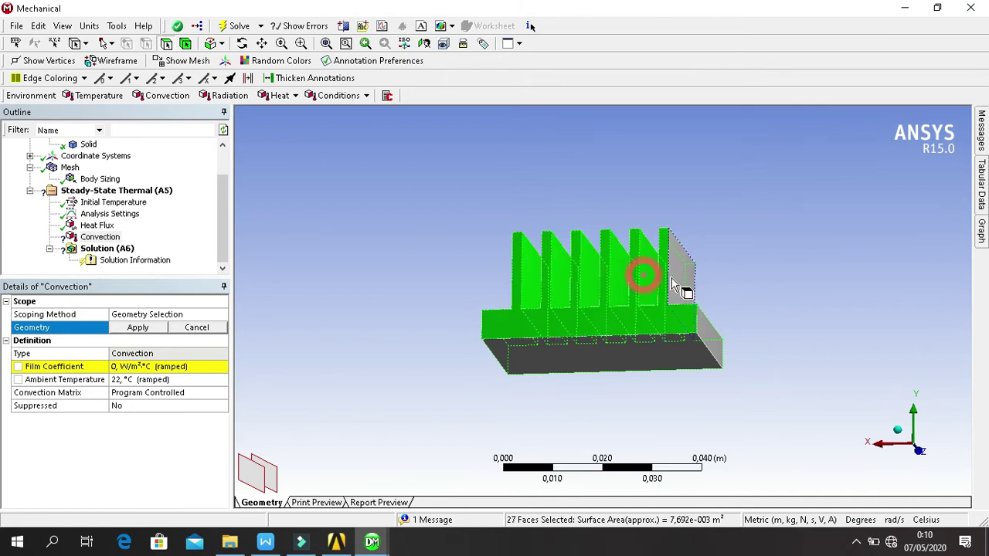
pyautogui.keyDown('ctrl'); pyautogui.click(673, 286); pyautogui.keyUp('ctrl')
pyautogui.keyDown('ctrl'); pyautogui.click(714, 340); pyautogui.keyUp('ctrl')
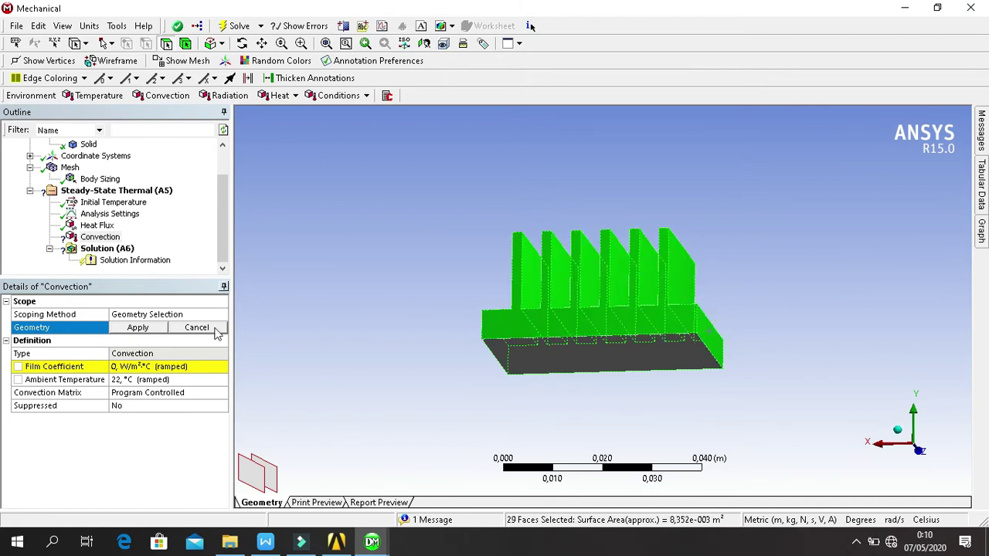
pyautogui.click(154, 330)
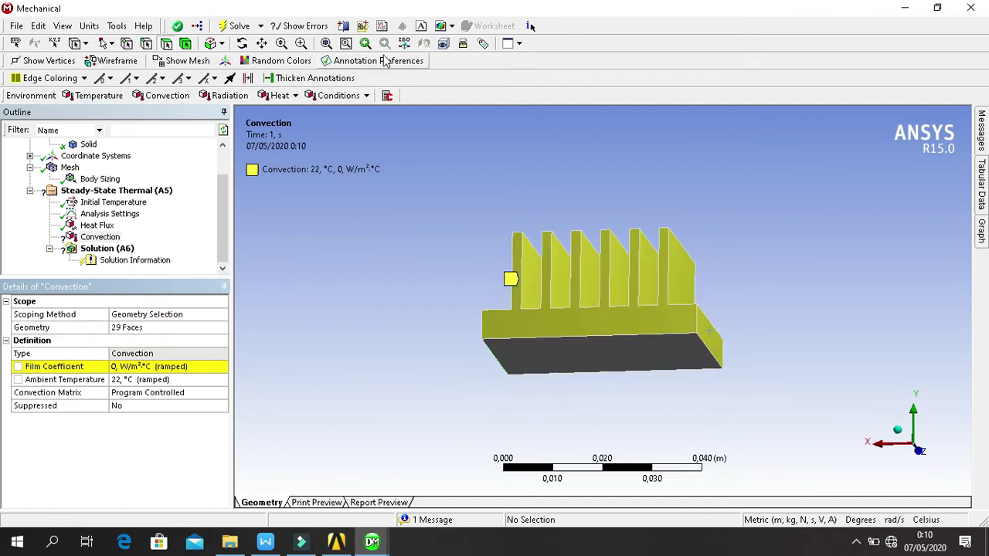
# - Set the convection's film coefficient to 60 W/m²·°C
pyautogui.click(404, 43)
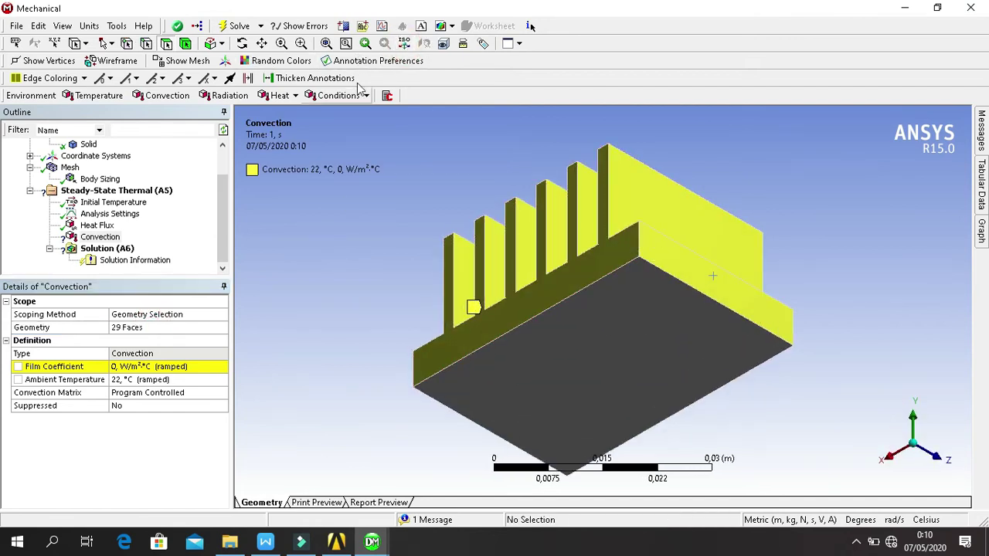
pyautogui.click(242, 44)
pyautogui.moveTo(540, 250); pyautogui.dragTo(548, 335)
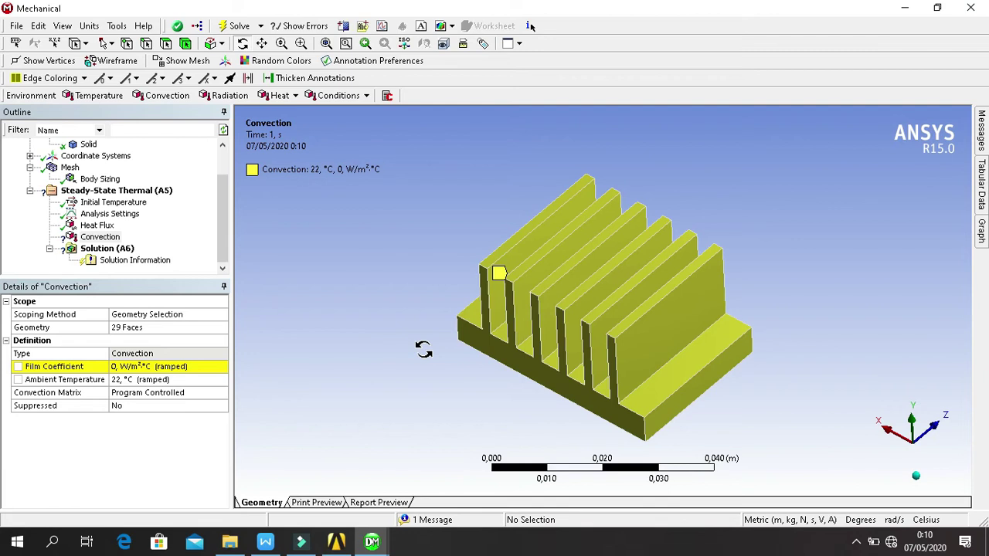
pyautogui.click(172, 368)
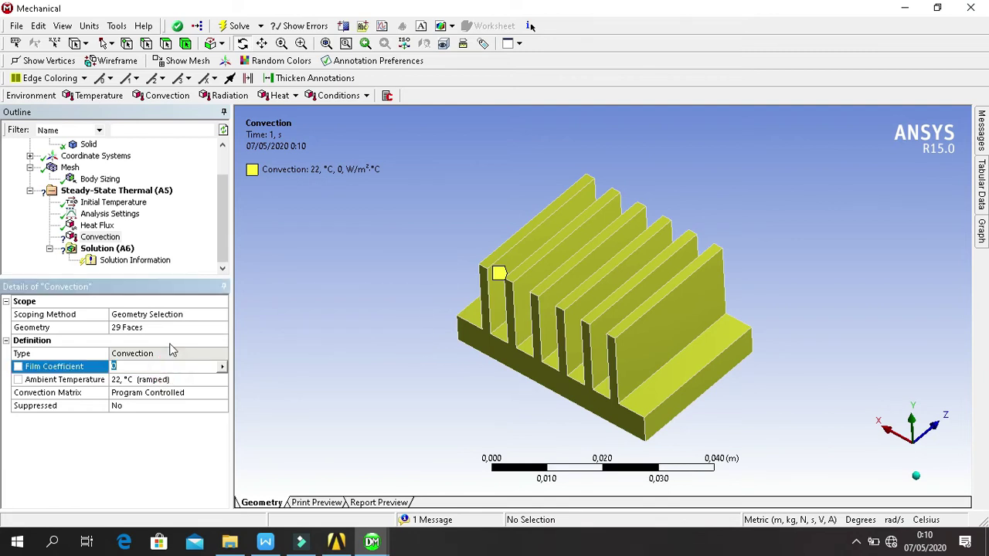
pyautogui.write('60')
pyautogui.press('Return')
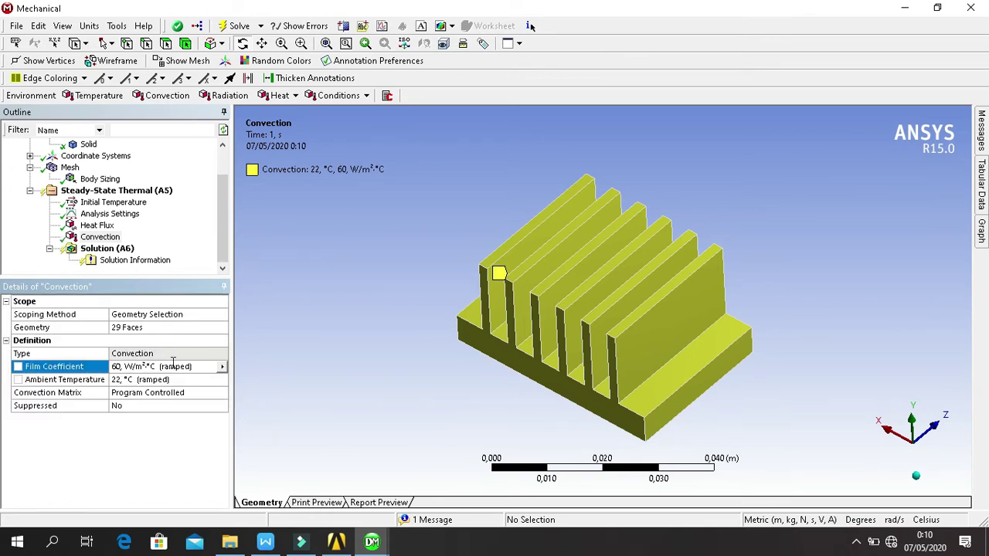
# - Set the convection's ambient temperature to 56 °C
pyautogui.click(181, 379)
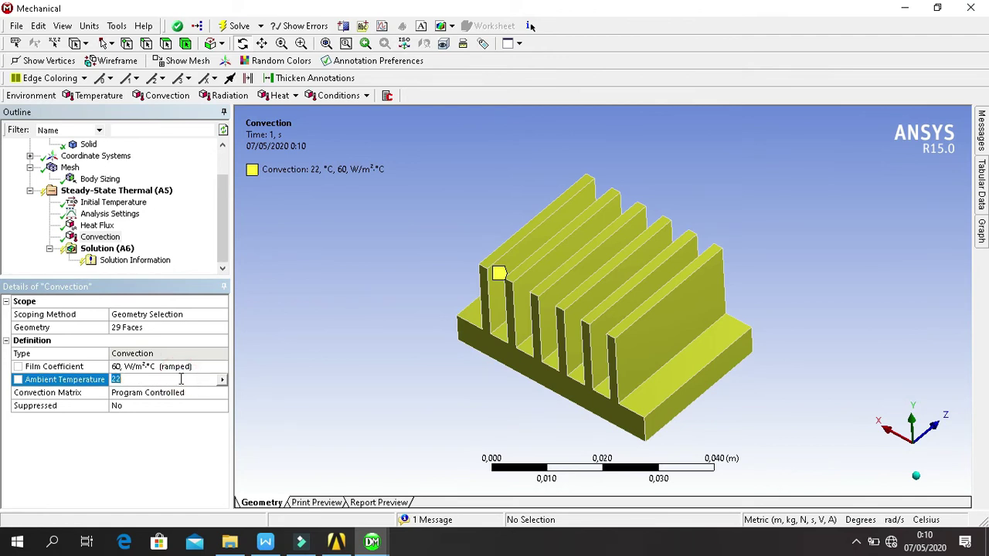
pyautogui.write('56')
pyautogui.press('Return')
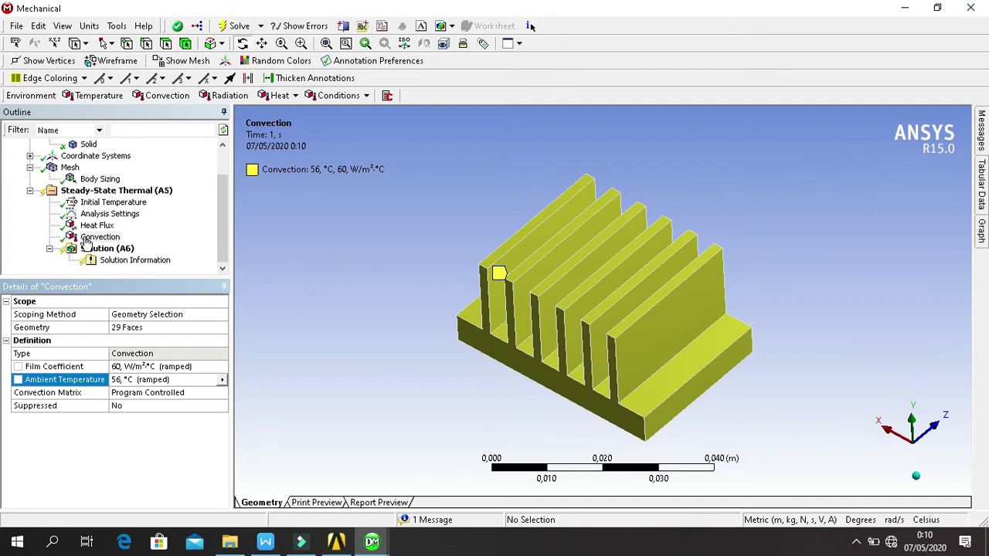
# - Insert a thermal Temperature result under Solution (A6)
pyautogui.click(108, 249)
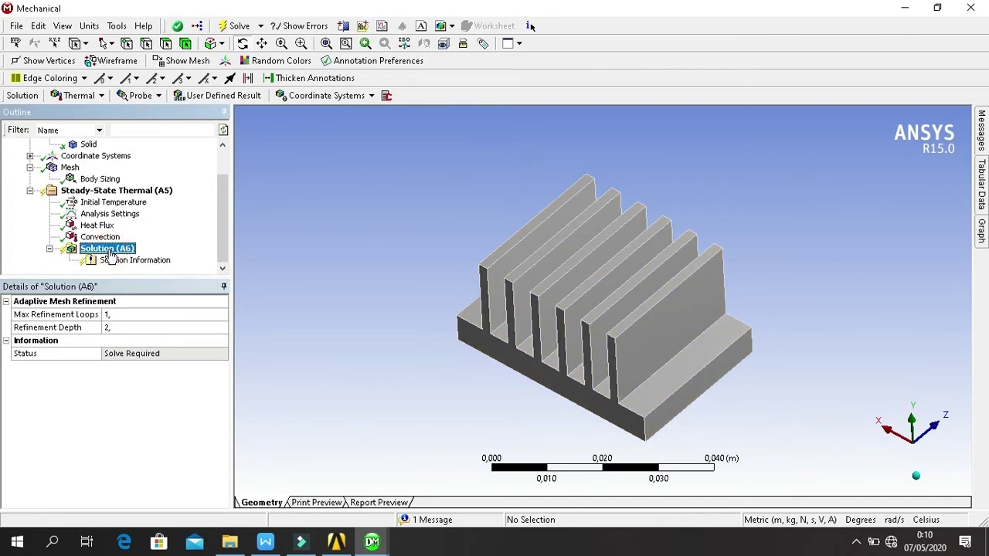
pyautogui.rightClick(107, 249)
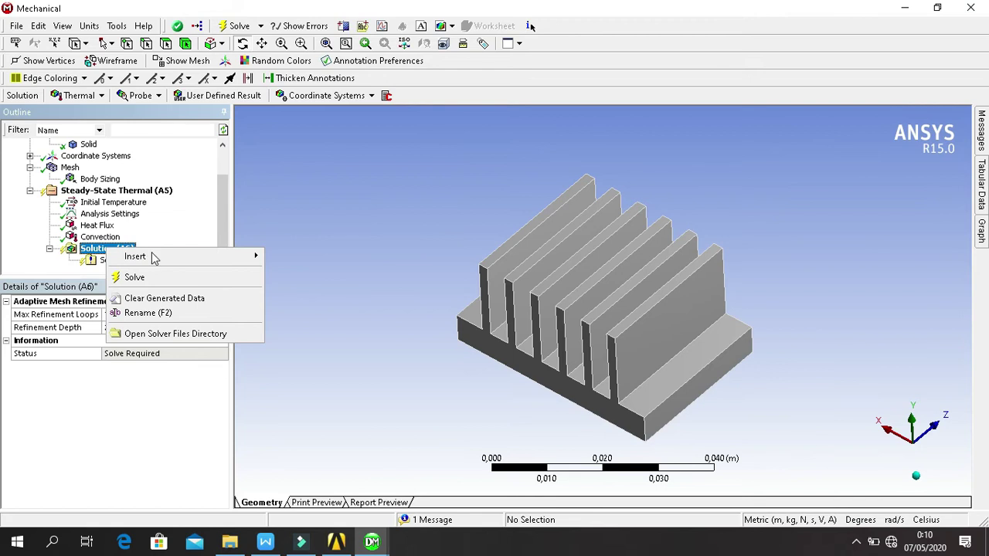
pyautogui.moveTo(152, 257)
pyautogui.moveTo(311, 256)
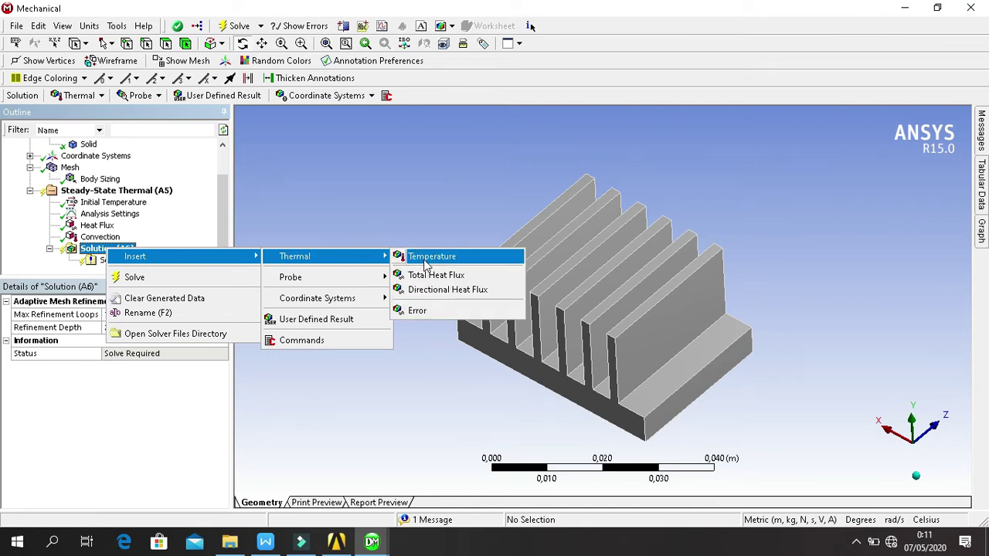
pyautogui.click(429, 257)
# - Insert a Total Heat Flux result under Solution (A6)
pyautogui.click(97, 238)
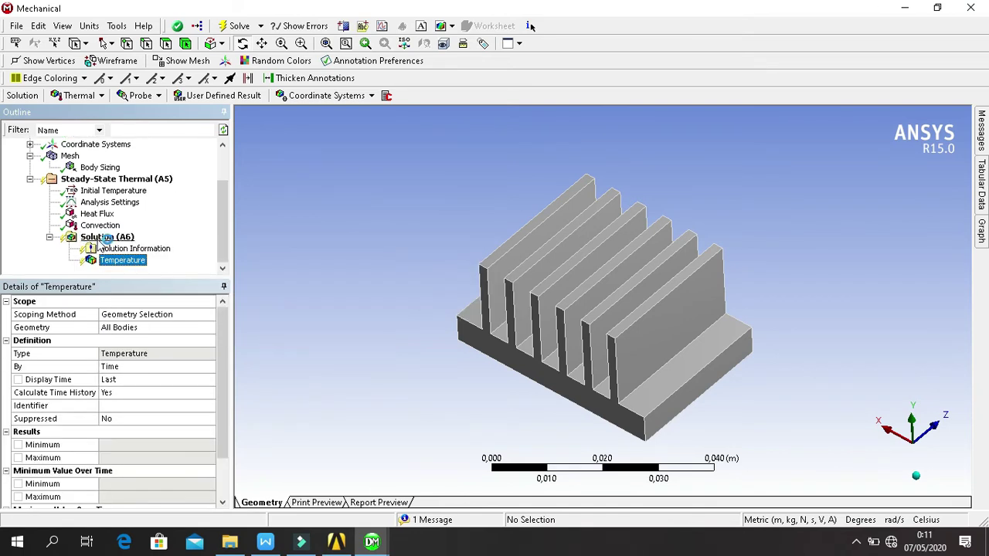
pyautogui.rightClick(98, 244)
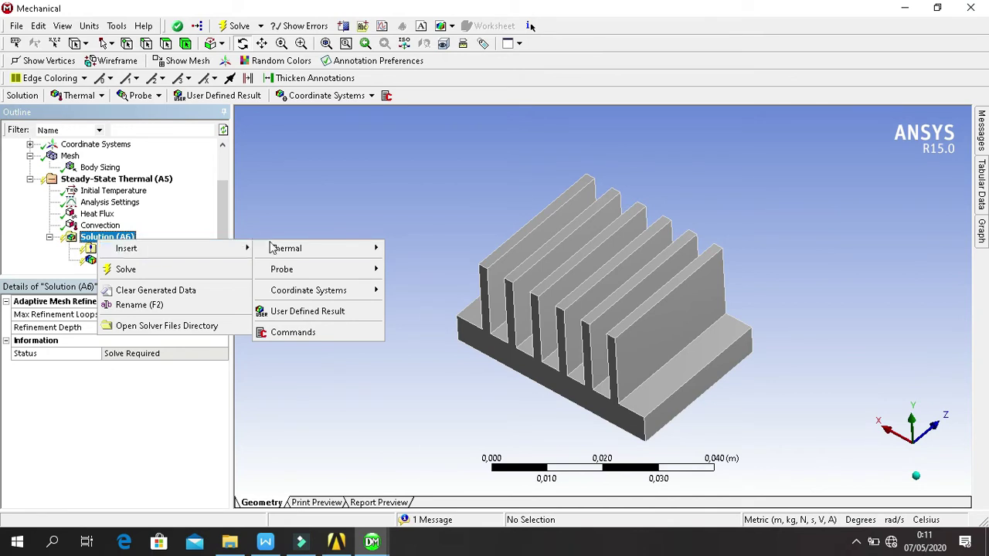
pyautogui.moveTo(304, 248)
pyautogui.click(415, 266)
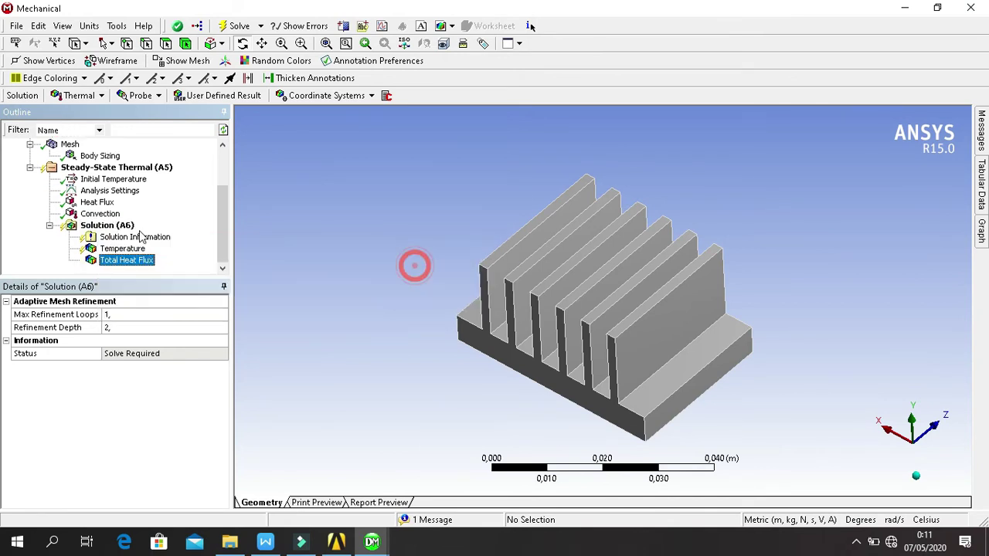
# - Insert a Directional Heat Flux result under Solution (A6) and solve the steady-state thermal analysis
pyautogui.click(112, 225)
pyautogui.rightClick(114, 227)
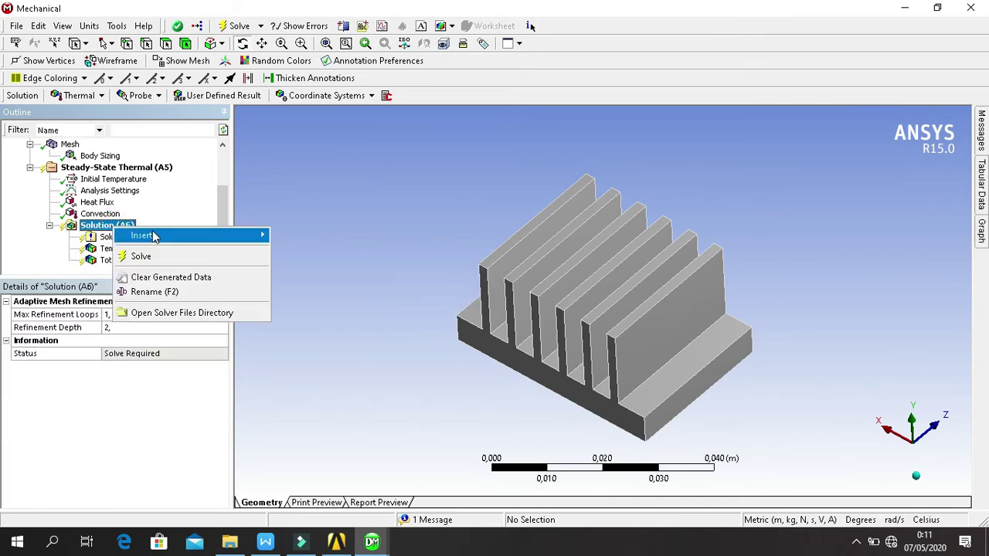
pyautogui.moveTo(154, 236)
pyautogui.moveTo(326, 239)
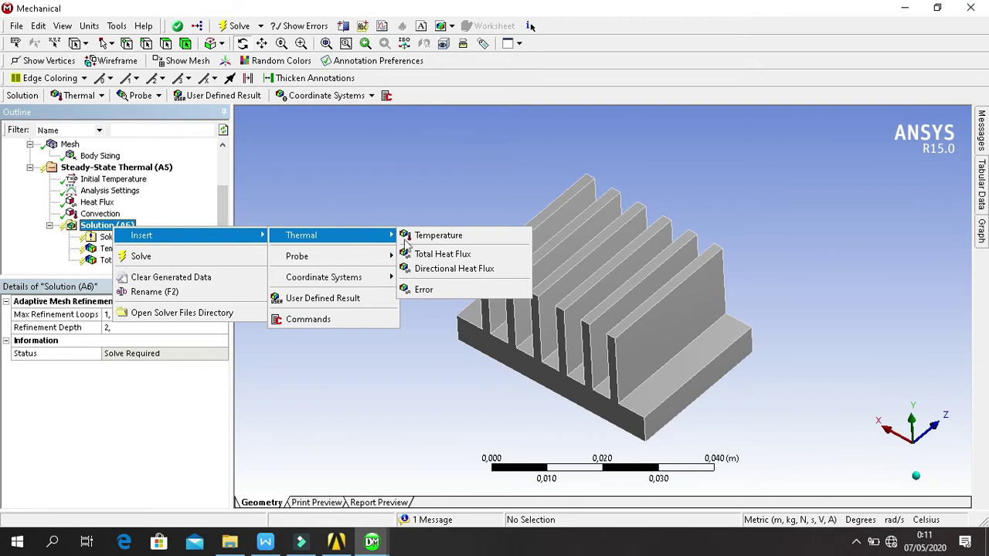
pyautogui.click(446, 268)
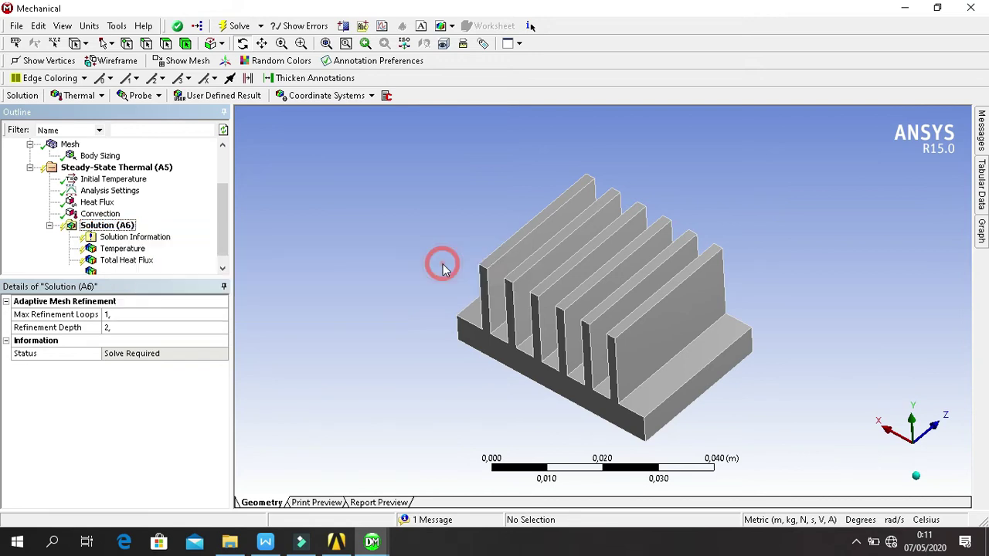
pyautogui.click(236, 25)
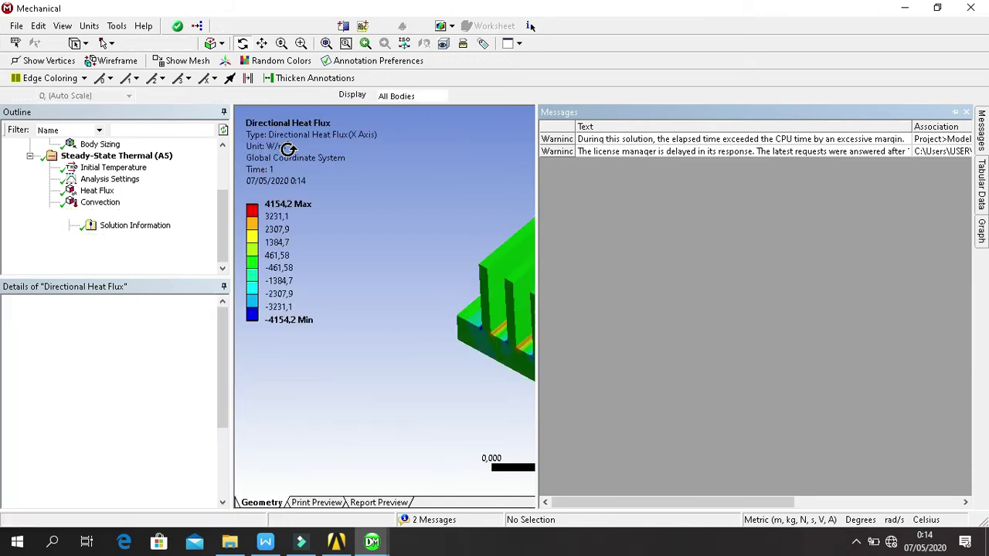
pyautogui.click(966, 113)
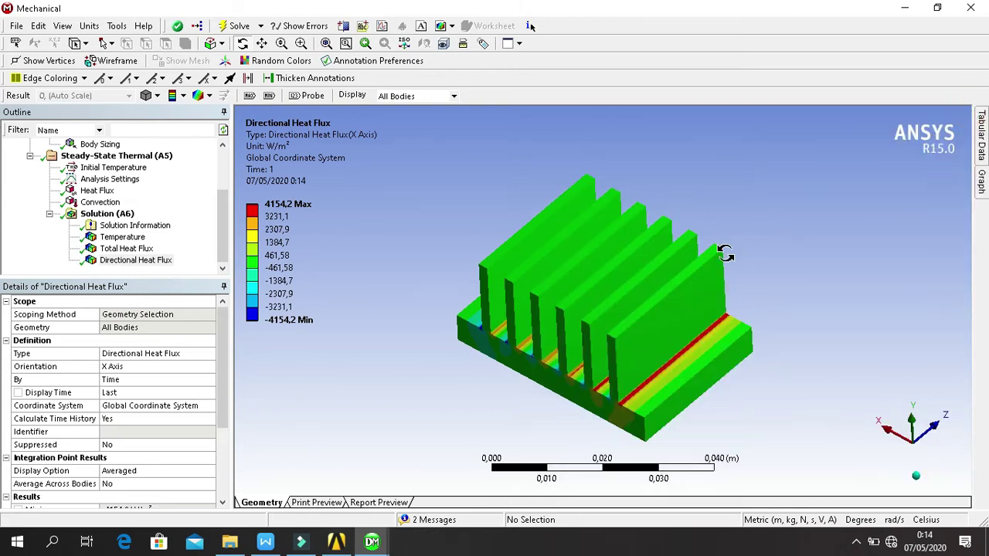
# - Show the Temperature result on the heat sink with its minimum and maximum locations labelled
pyautogui.click(124, 238)
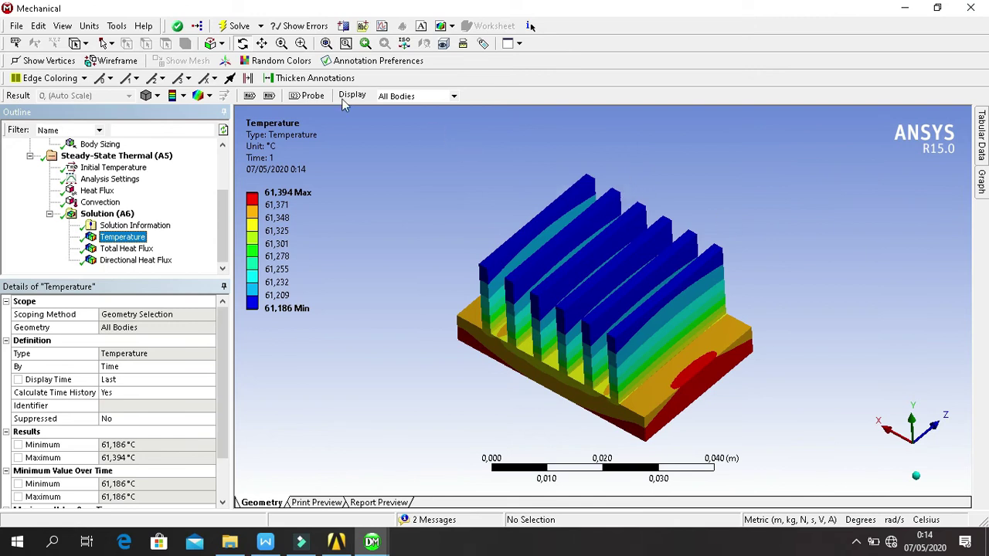
pyautogui.click(272, 96)
pyautogui.click(250, 96)
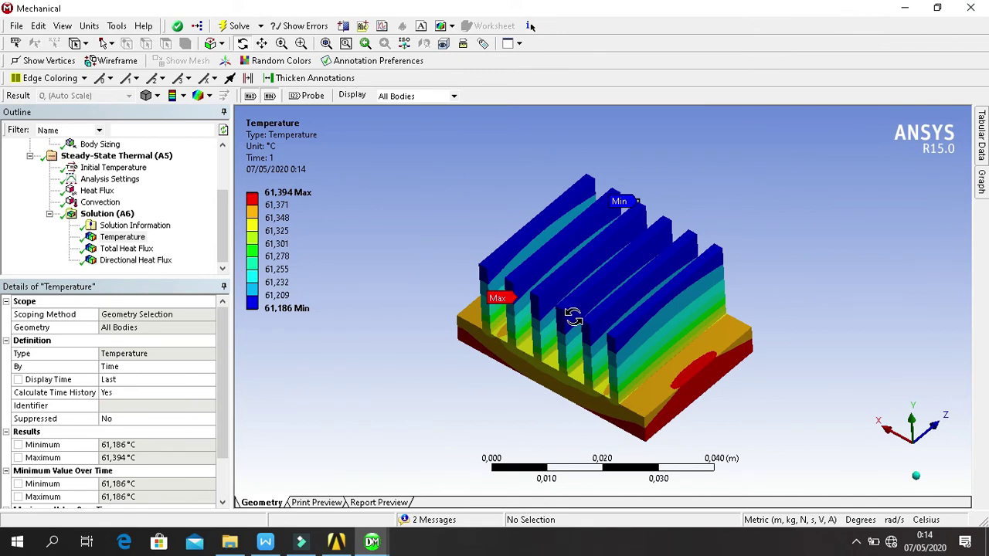
pyautogui.moveTo(589, 322); pyautogui.dragTo(551, 295)
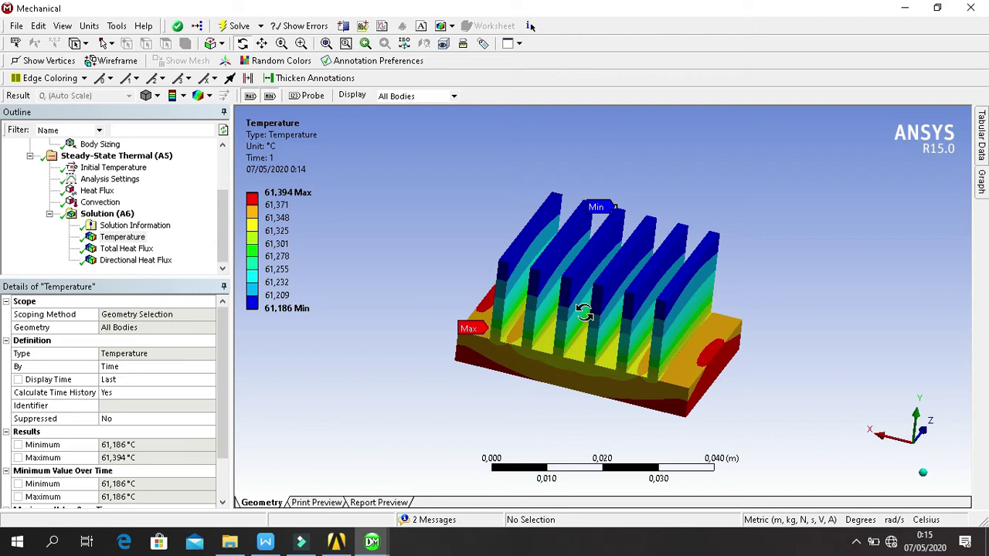
# - Show the Total Heat Flux result as isolines and examine the Directional Heat Flux result in the same display
pyautogui.click(141, 250)
pyautogui.moveTo(545, 352); pyautogui.dragTo(485, 336)
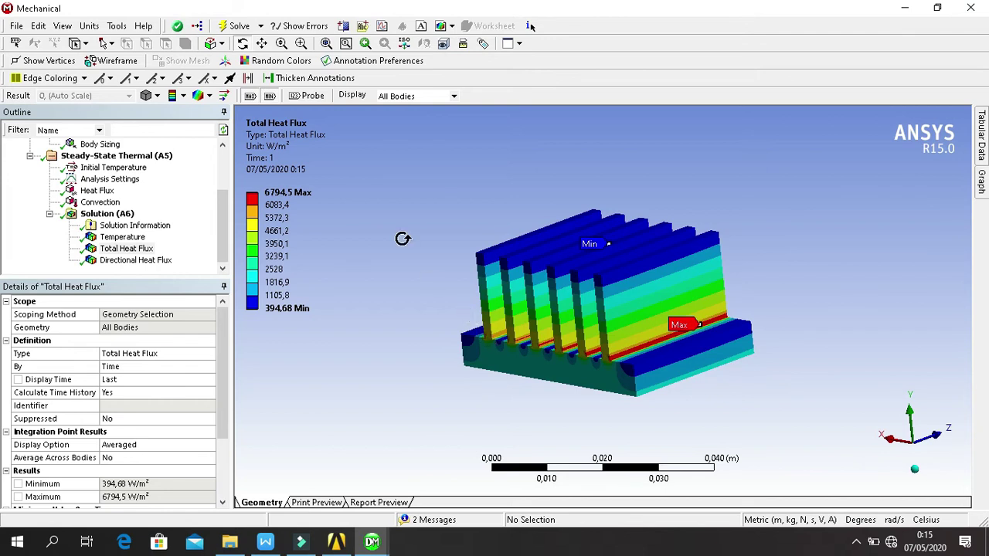
pyautogui.click(185, 95)
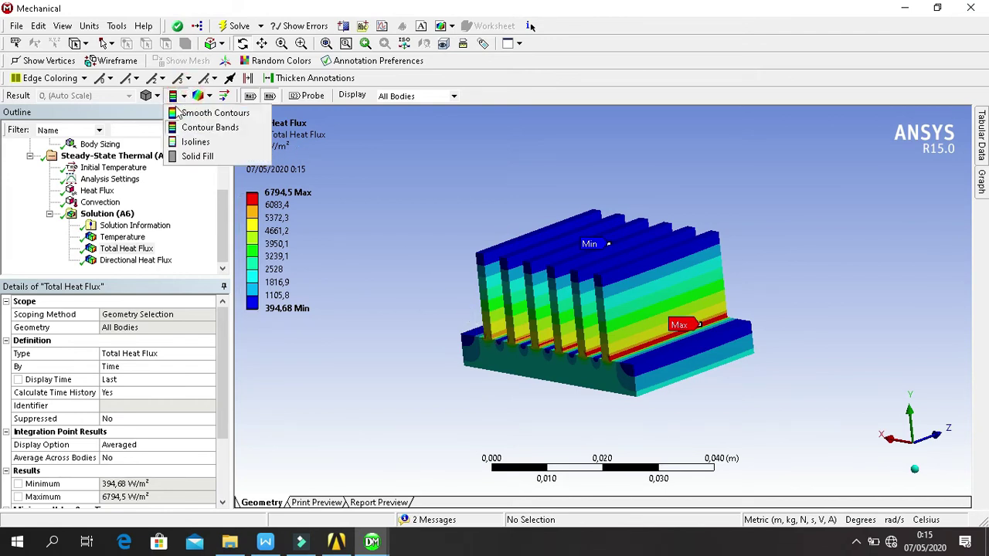
pyautogui.click(190, 142)
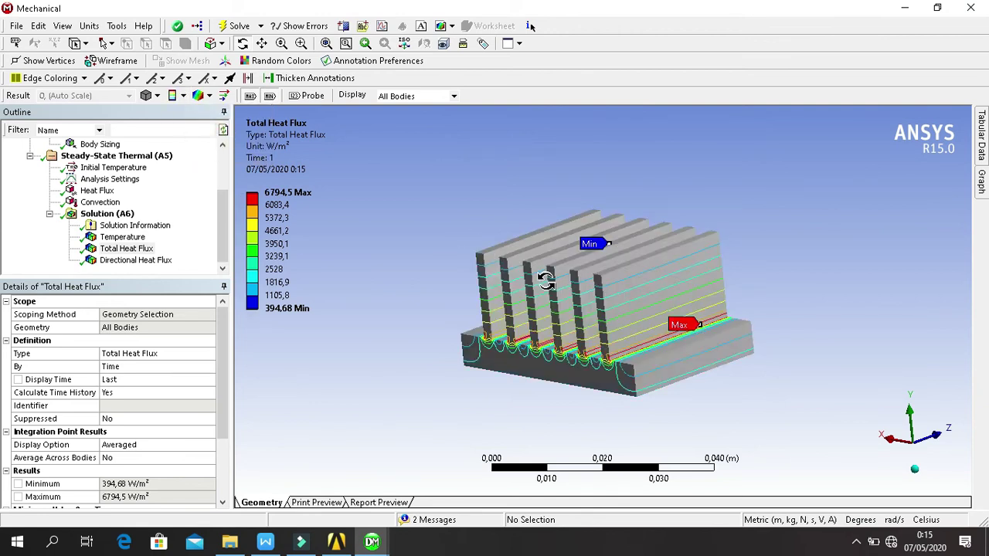
pyautogui.moveTo(543, 278); pyautogui.dragTo(560, 283)
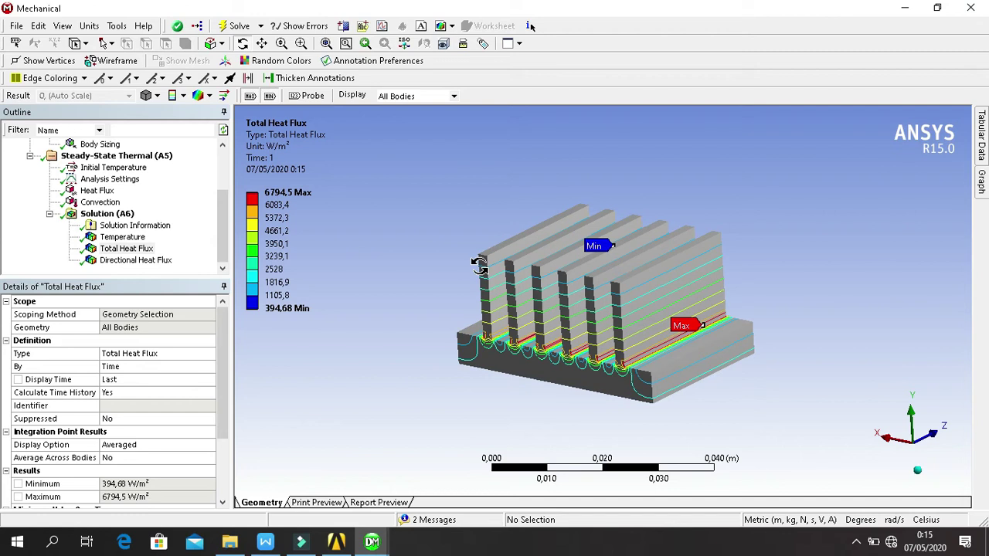
pyautogui.click(138, 260)
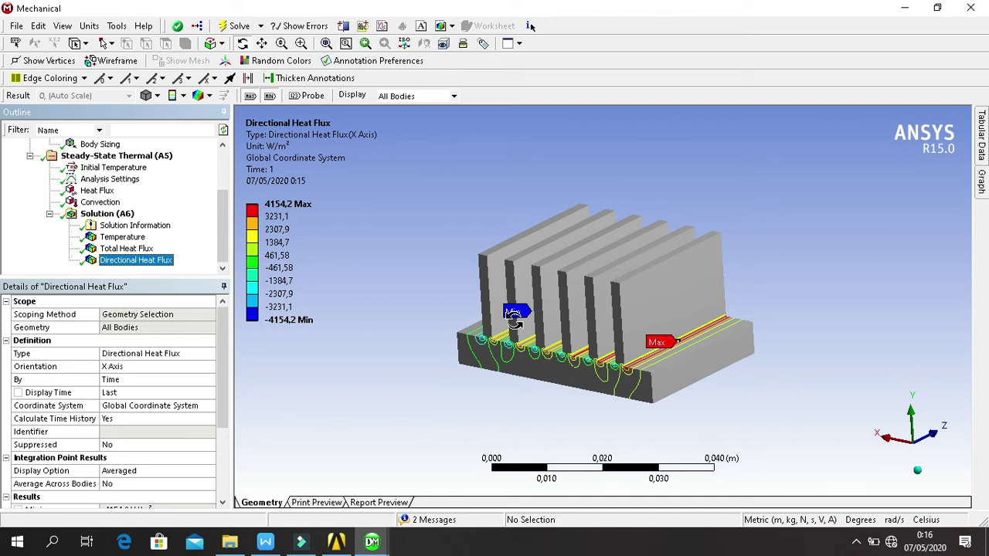
# - Switch to Workbench and add a Transient Thermal system linked to the Steady-State Thermal system's solution
pyautogui.click(338, 542)
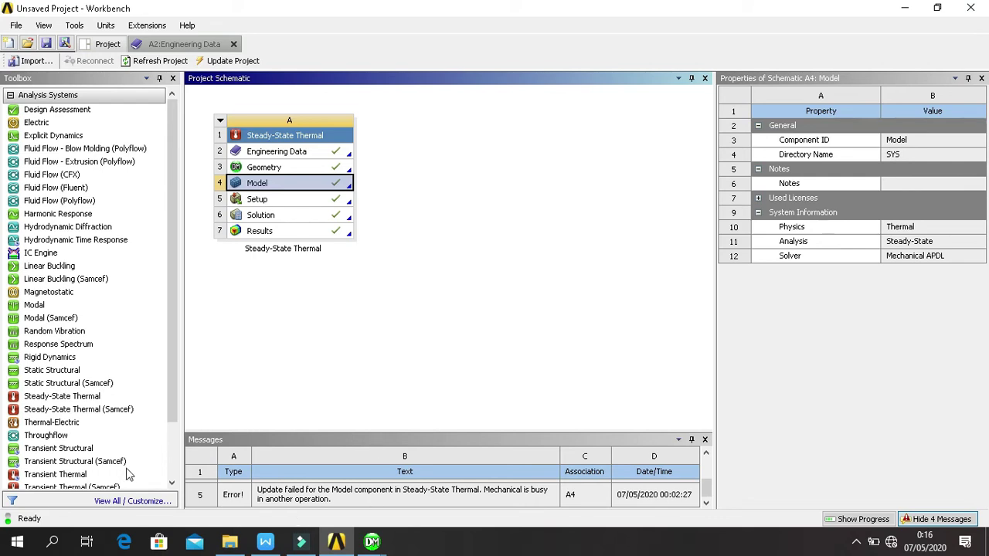
pyautogui.moveTo(90, 479); pyautogui.dragTo(285, 214)
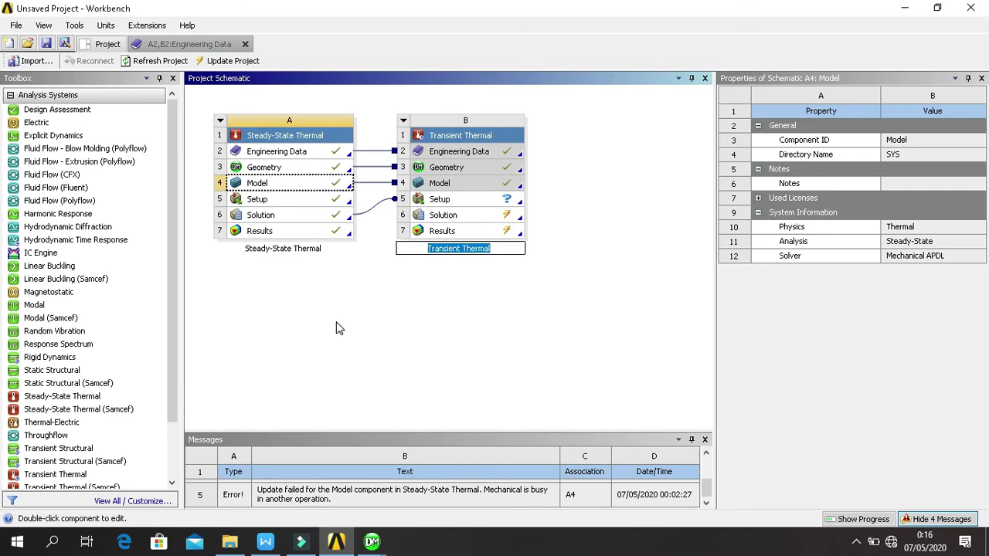
# - Close the DesignModeler and Mechanical windows
pyautogui.click(372, 542)
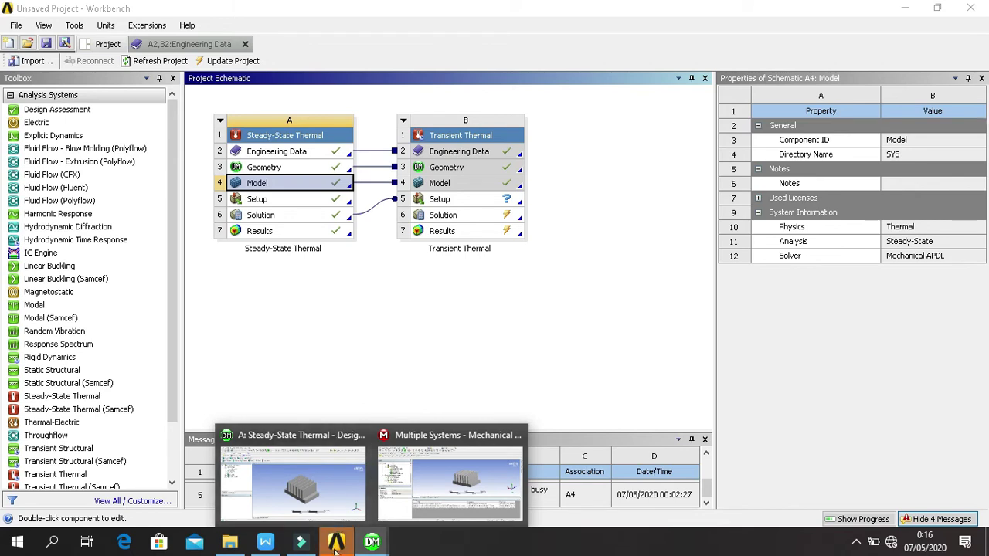
pyautogui.moveTo(372, 542)
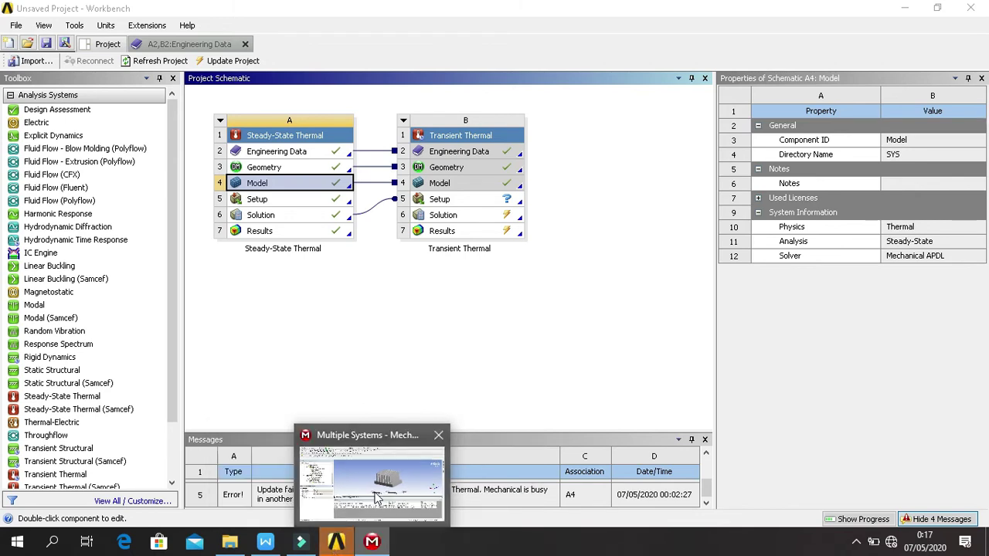
pyautogui.click(438, 436)
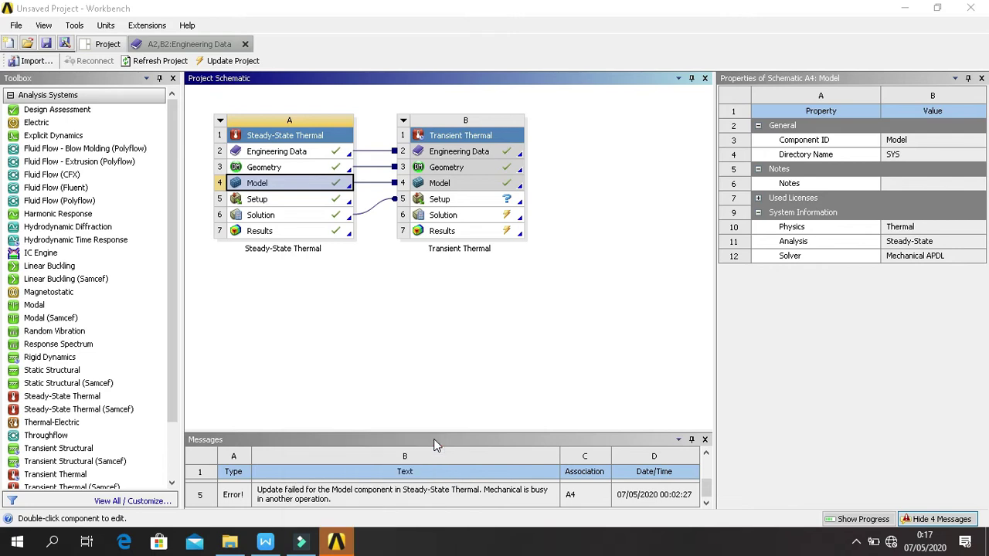
# - Open the steady-state system's Engineering Data and add Density and Specific Heat properties to Aluminium
pyautogui.doubleClick(300, 151)
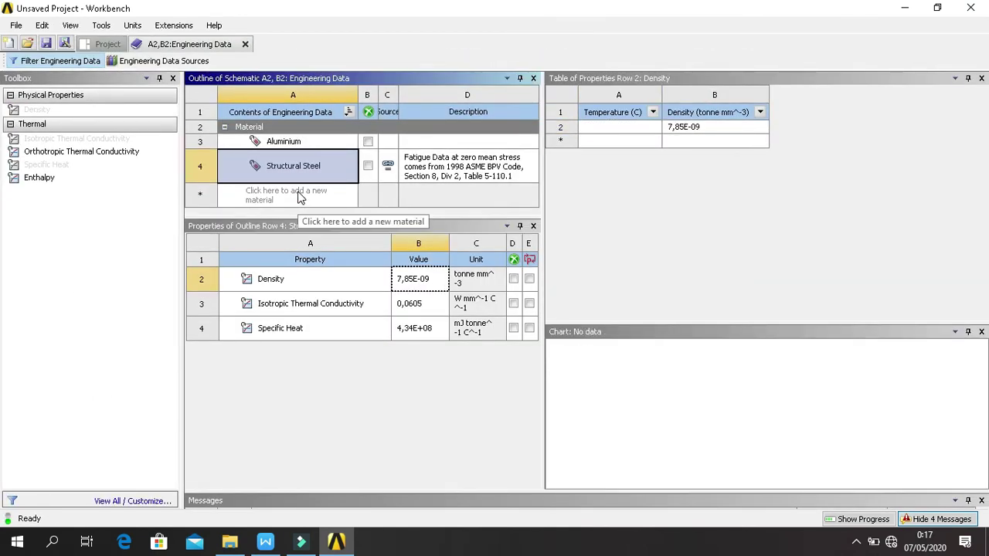
pyautogui.click(317, 143)
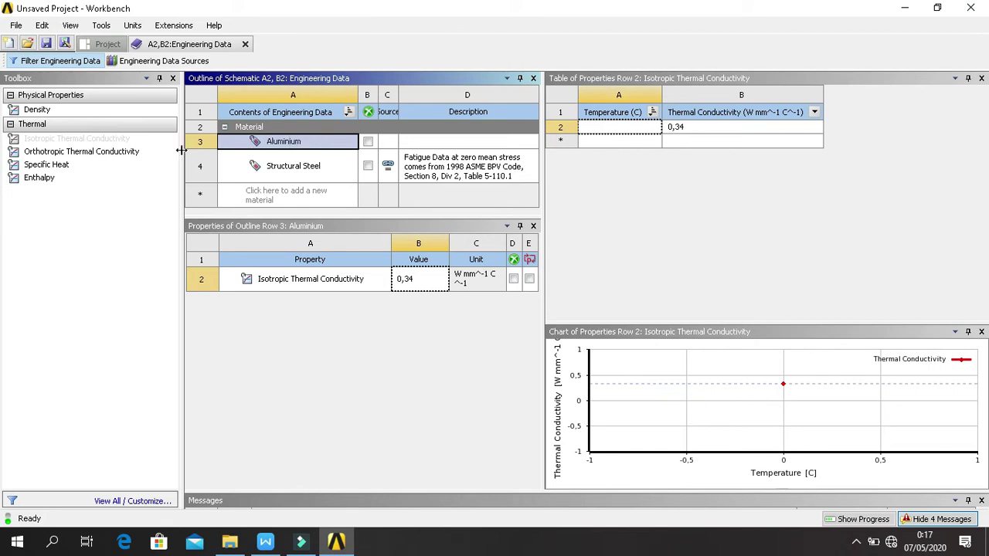
pyautogui.doubleClick(100, 112)
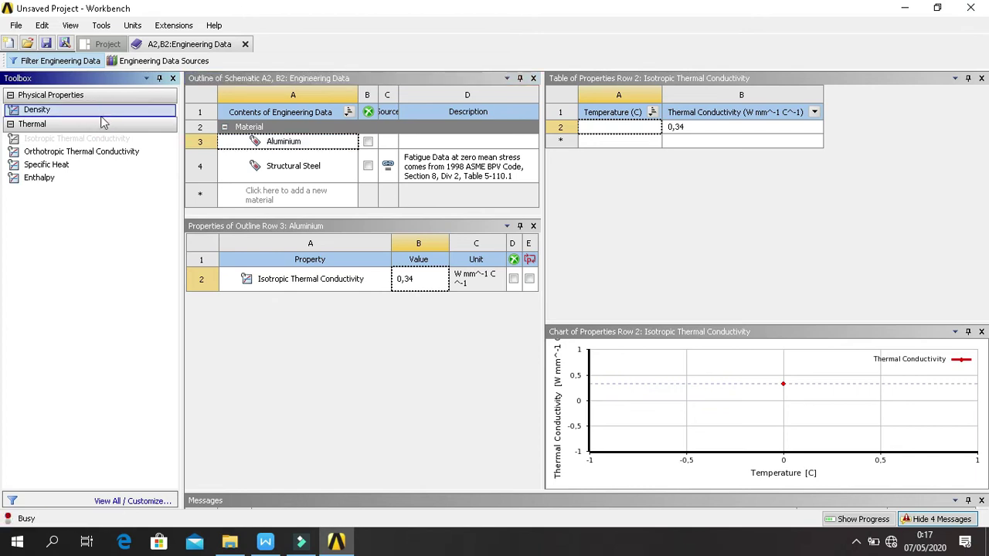
pyautogui.doubleClick(90, 167)
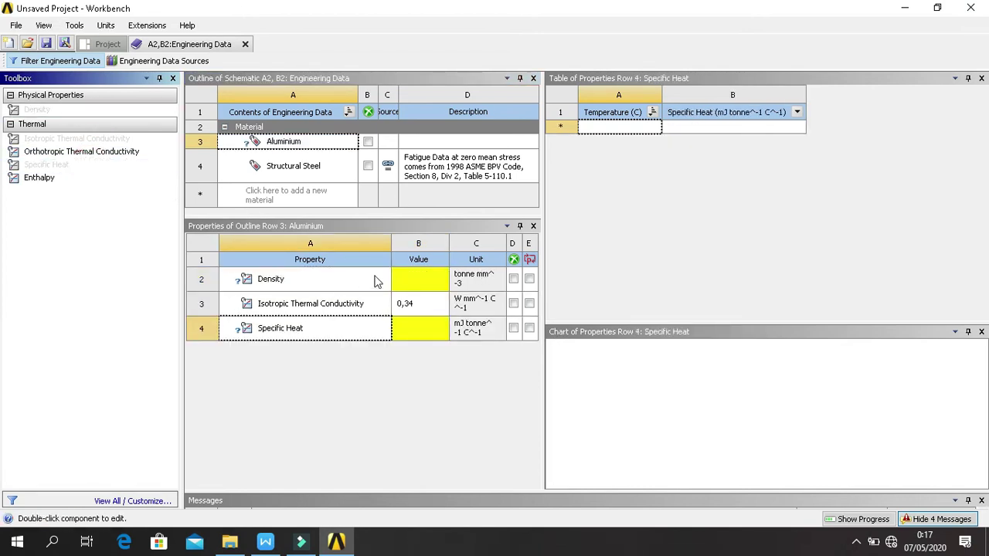
# - Set Aluminium's density to 5600 tonne mm^-3 and specific heat to 174 mJ tonne^-1 C^-1, and return to the project schematic
pyautogui.click(411, 278)
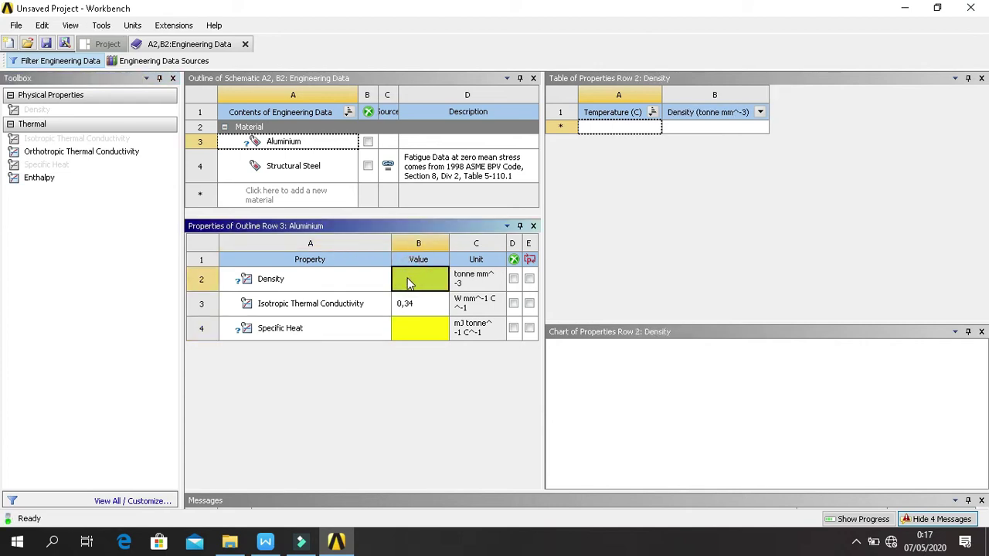
pyautogui.write('5600')
pyautogui.press('Return')
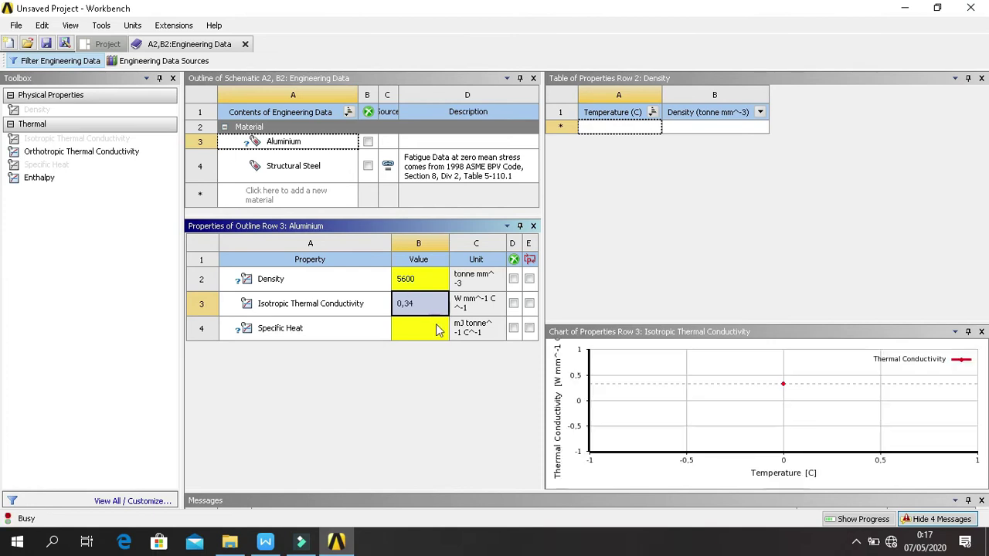
pyautogui.click(434, 333)
pyautogui.write('1')
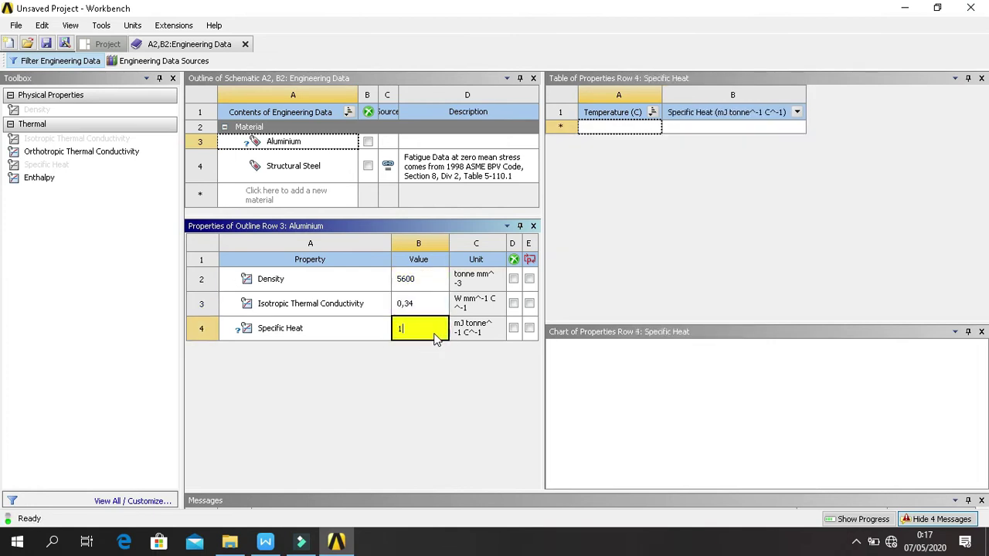
pyautogui.write('74')
pyautogui.press('Return')
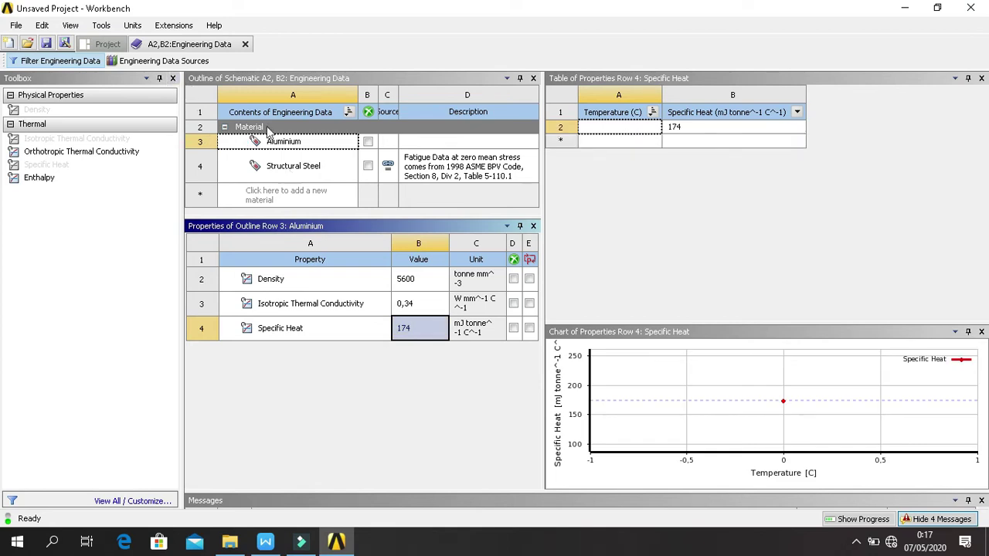
pyautogui.click(103, 44)
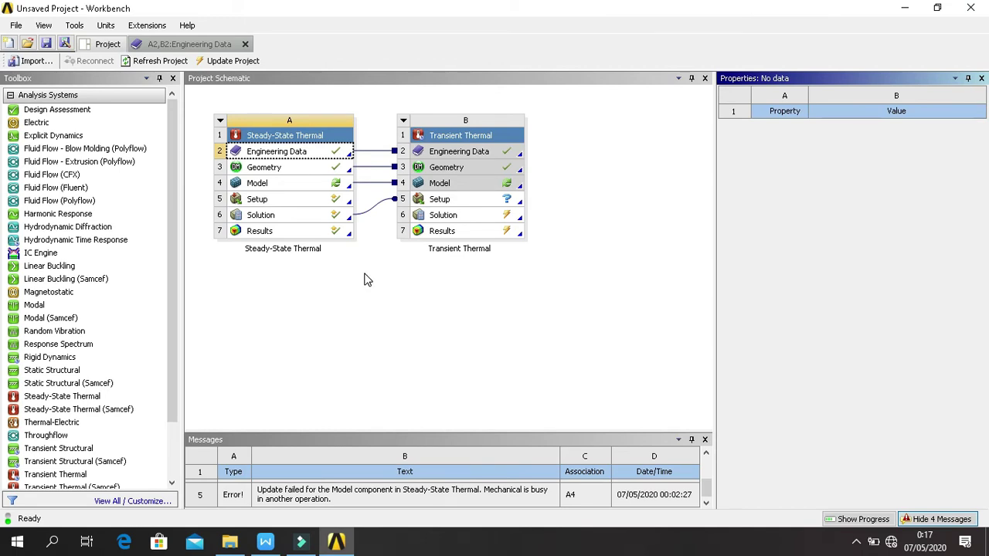
# - Open the Transient Thermal system's Setup, re-read the upstream data, hide the messages and show the model isometrically
pyautogui.click(462, 198)
pyautogui.doubleClick(463, 197)
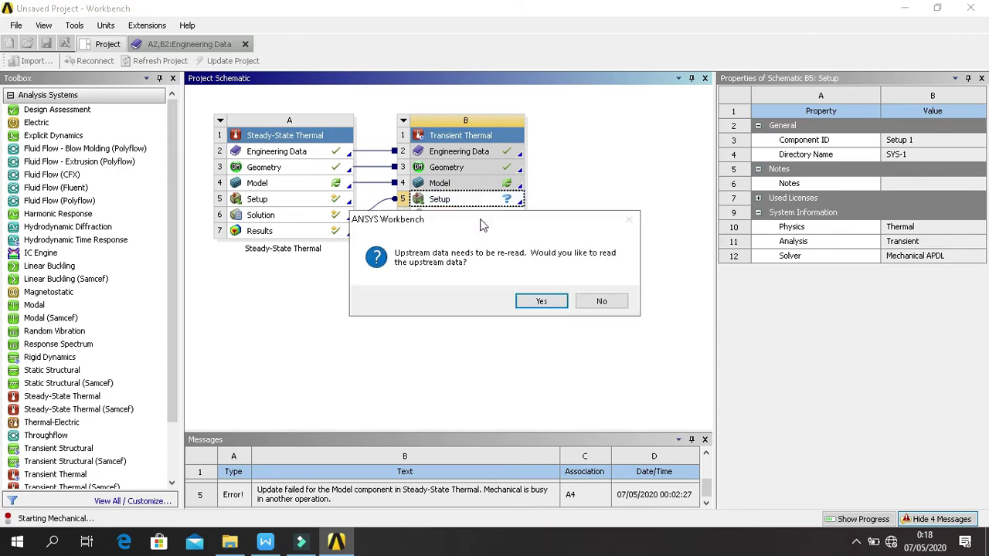
pyautogui.click(555, 300)
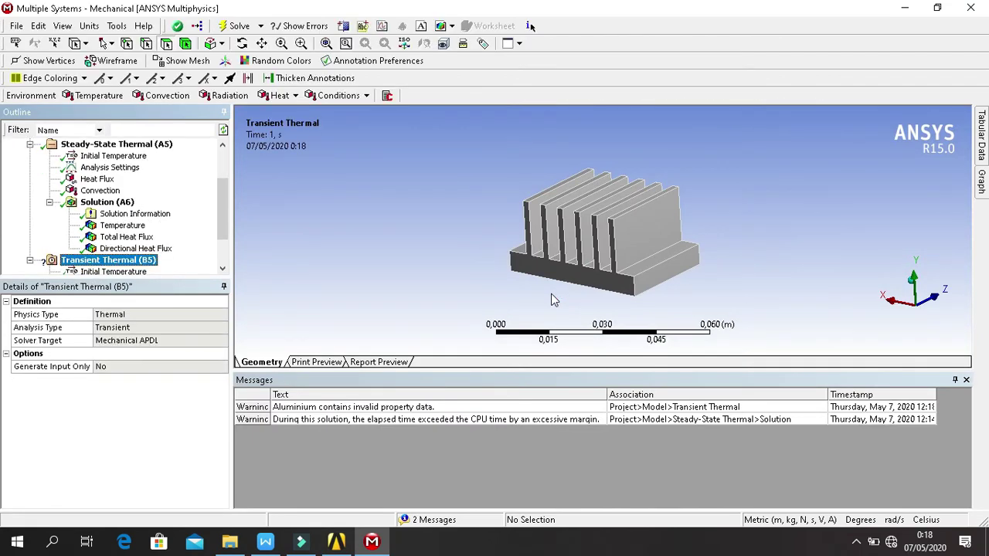
pyautogui.click(955, 379)
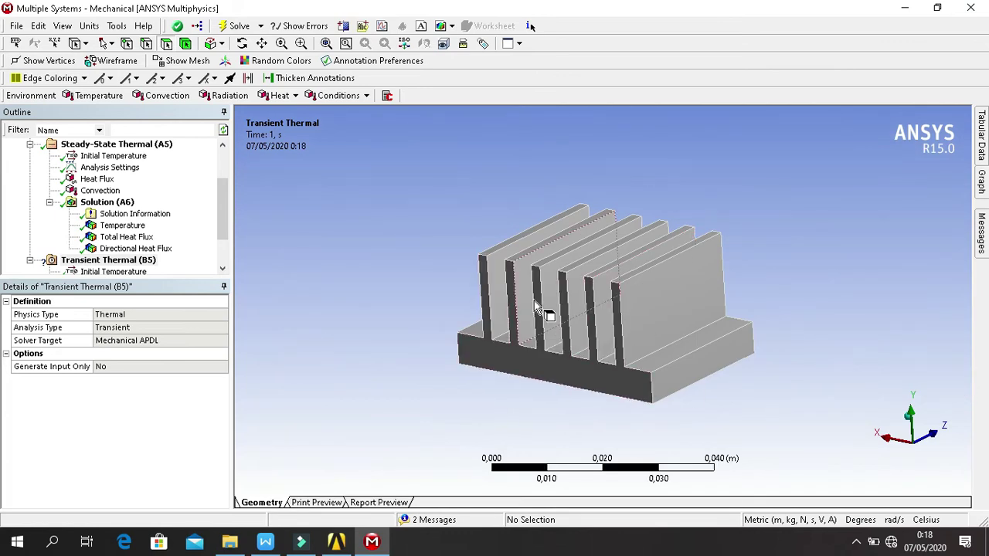
pyautogui.click(404, 43)
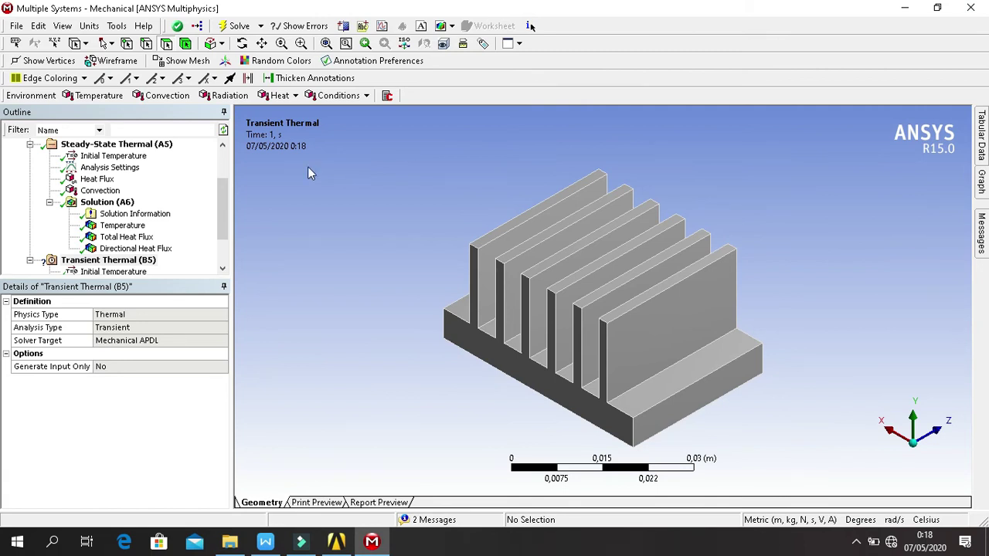
pyautogui.scroll(-1, 139, 246)
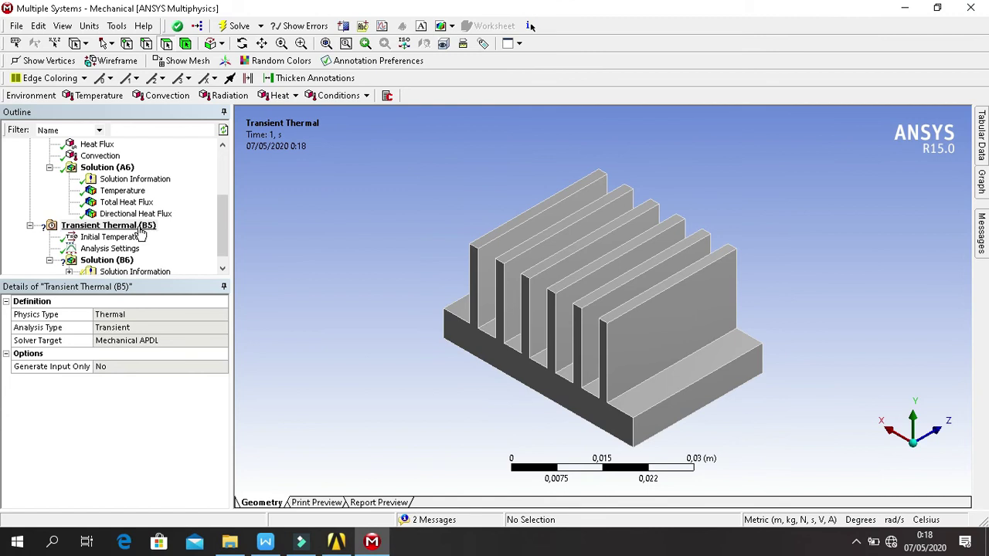
pyautogui.click(139, 229)
pyautogui.rightClick(140, 232)
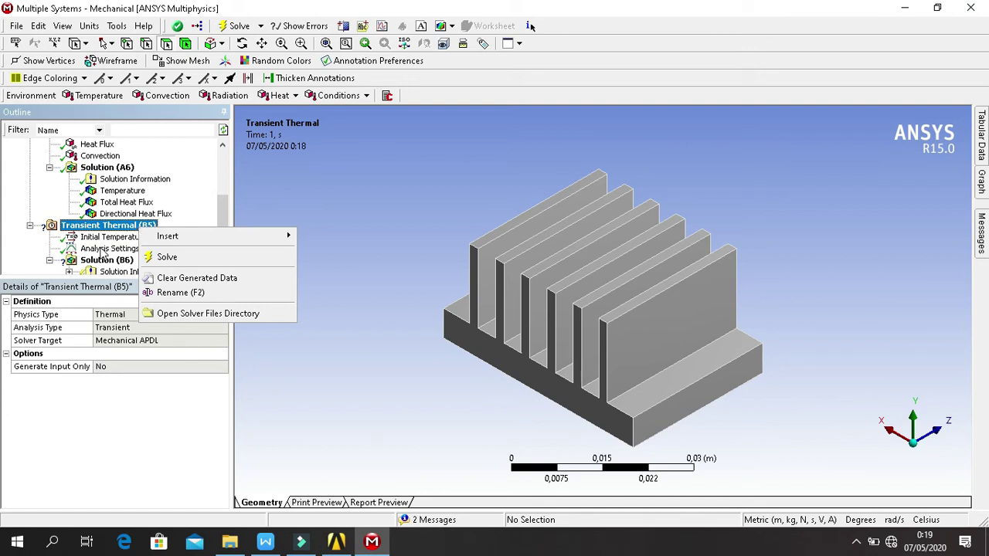
pyautogui.click(104, 251)
pyautogui.click(116, 226)
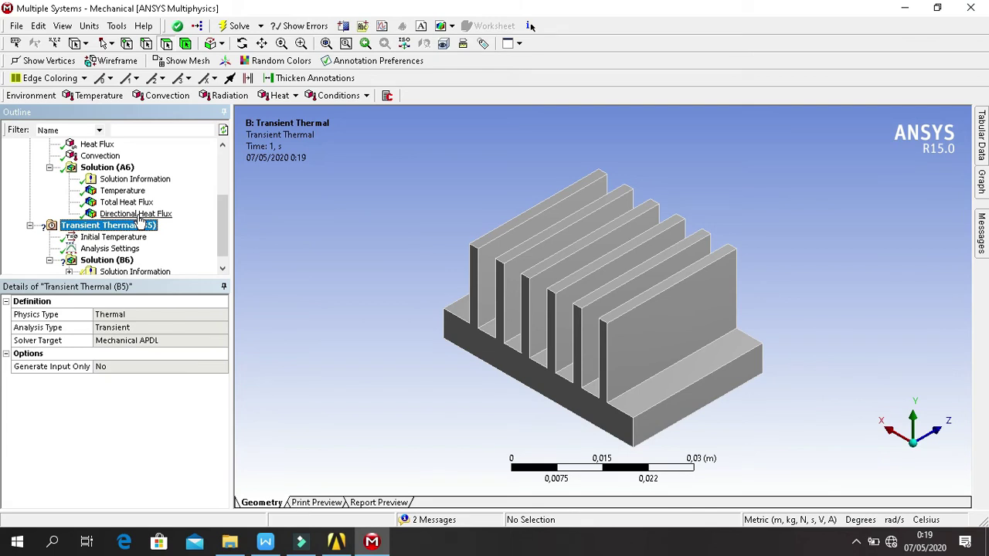
# - In the transient Analysis Settings, set the step end time to 180 s and turn auto time stepping on
pyautogui.click(126, 248)
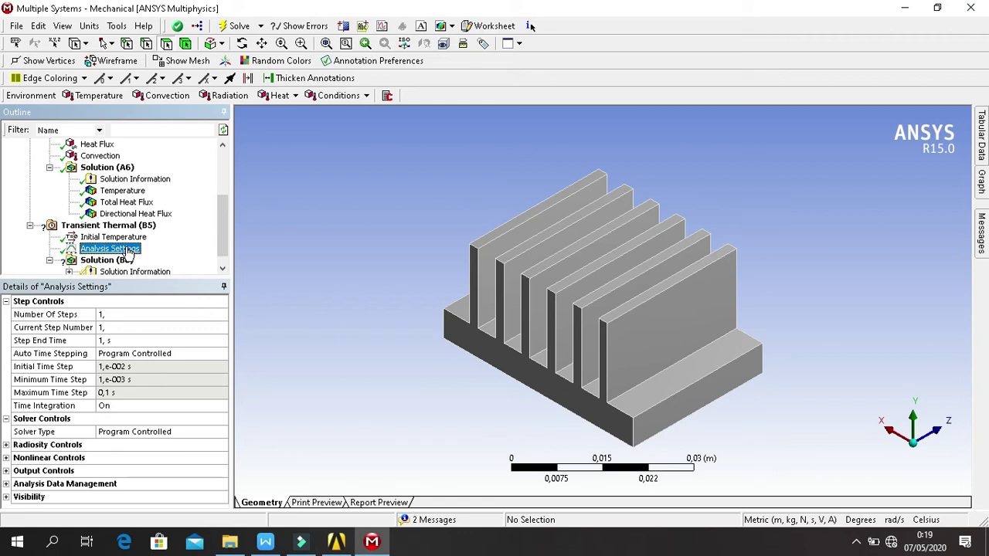
pyautogui.click(148, 315)
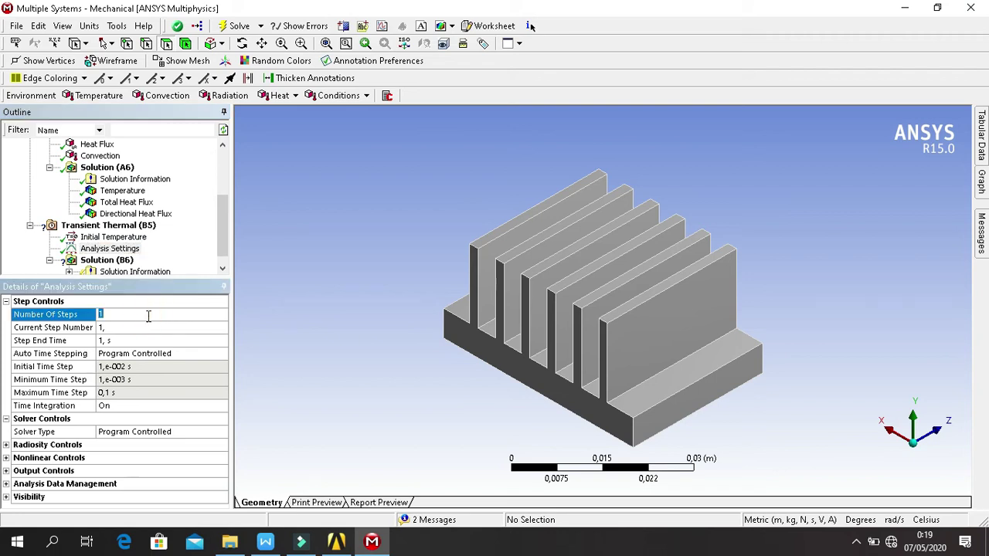
pyautogui.click(148, 334)
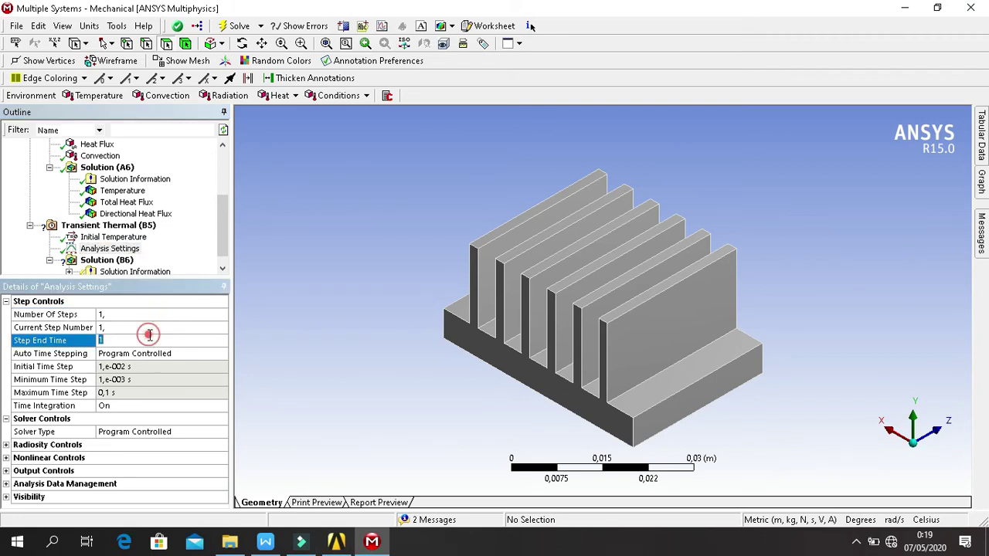
pyautogui.write('180')
pyautogui.press('Return')
pyautogui.click(154, 355)
pyautogui.click(222, 354)
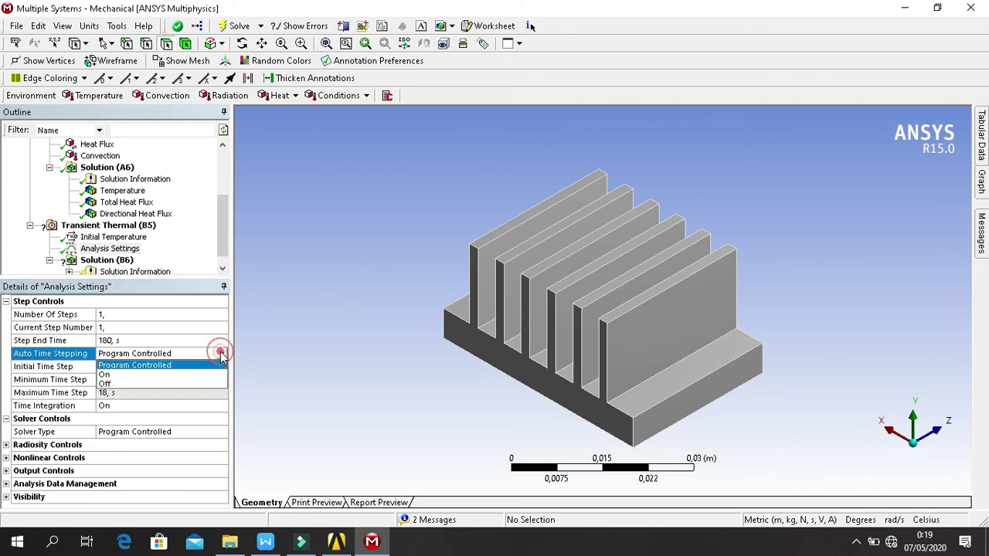
pyautogui.click(187, 376)
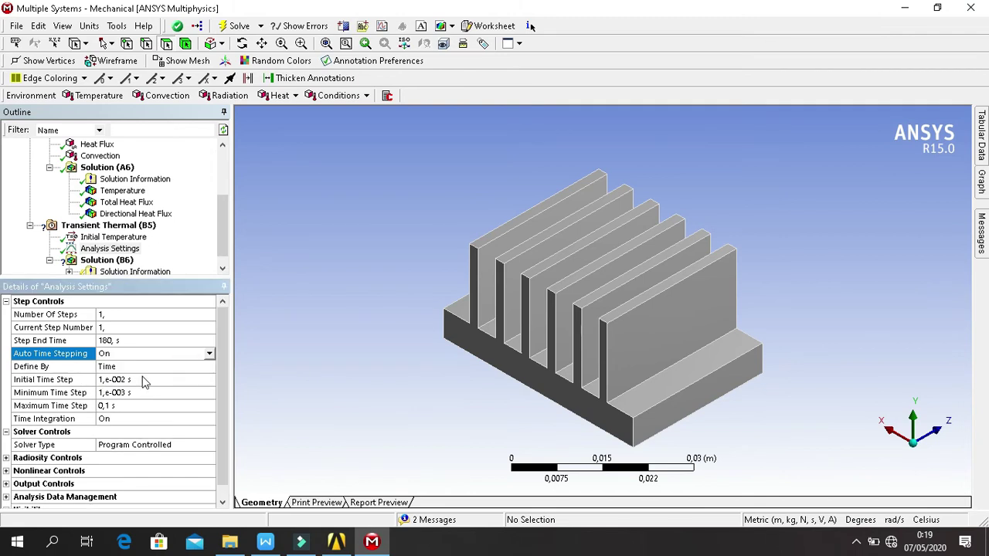
# - Set the initial time step to 0,1 s, the minimum to 5,e-002 s and the maximum to 5 s
pyautogui.click(142, 377)
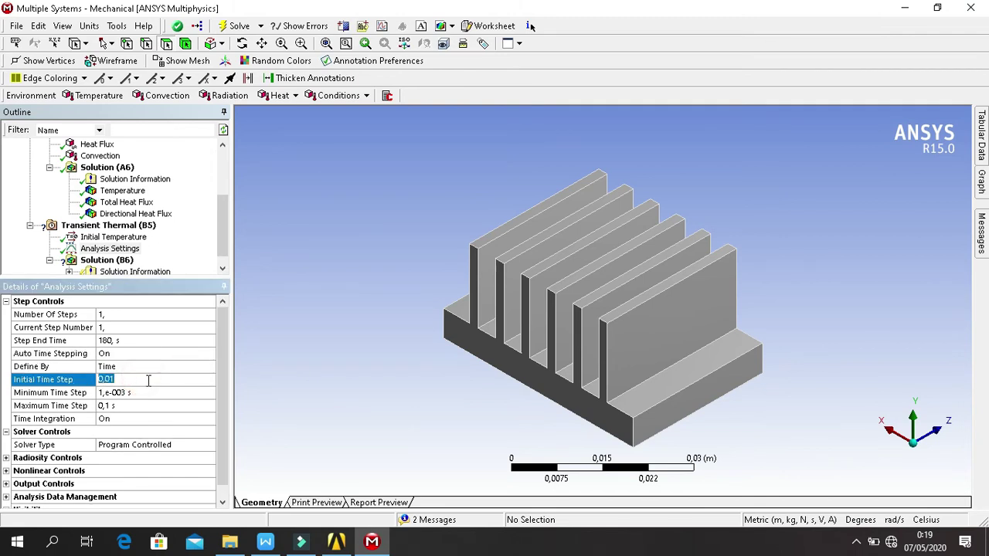
pyautogui.write('0,1')
pyautogui.press('Return')
pyautogui.click(161, 396)
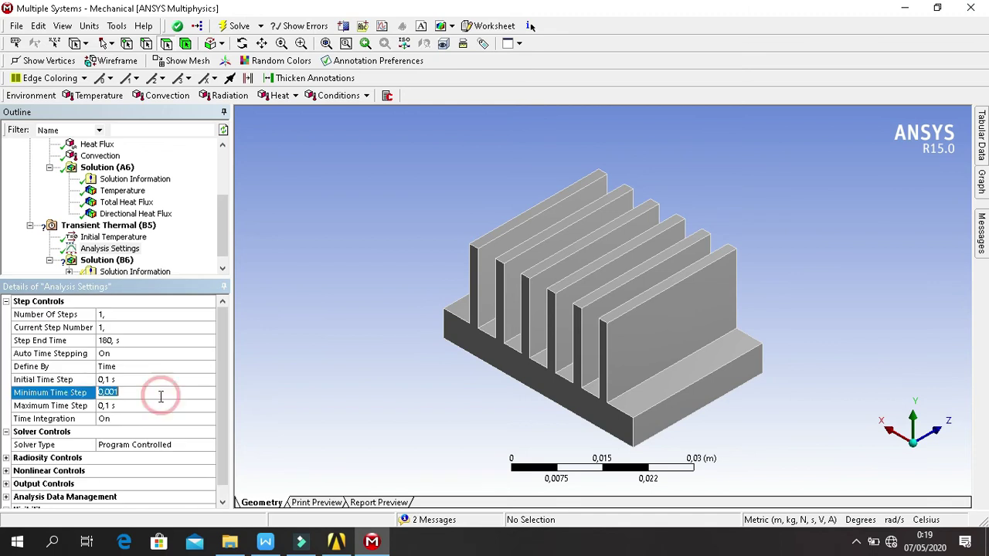
pyautogui.write('5,e-002')
pyautogui.press('Return')
pyautogui.click(155, 407)
pyautogui.write('5')
pyautogui.press('Return')
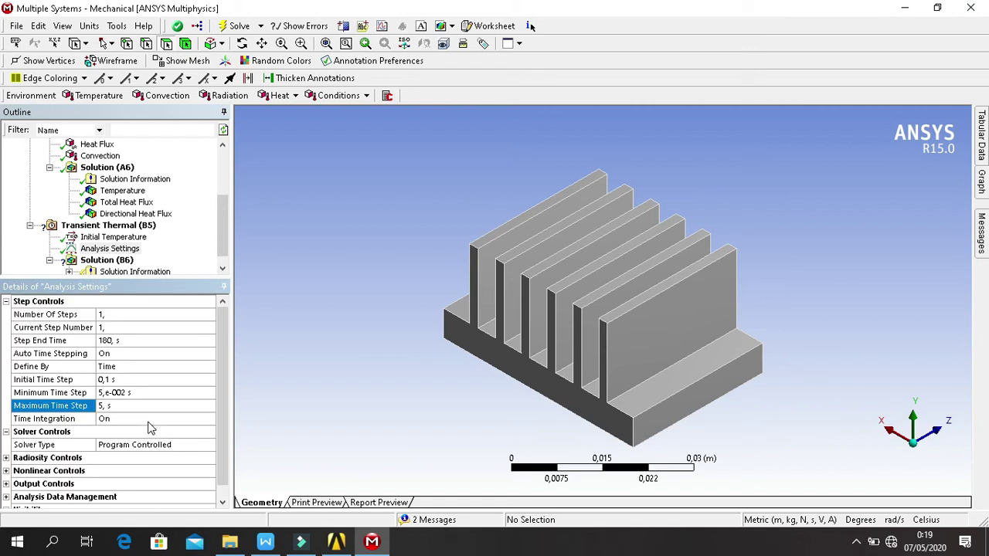
# - Insert a Heat Flux load in the Transient Thermal analysis and apply it to the underside face of the heat sink base
pyautogui.click(131, 228)
pyautogui.rightClick(133, 229)
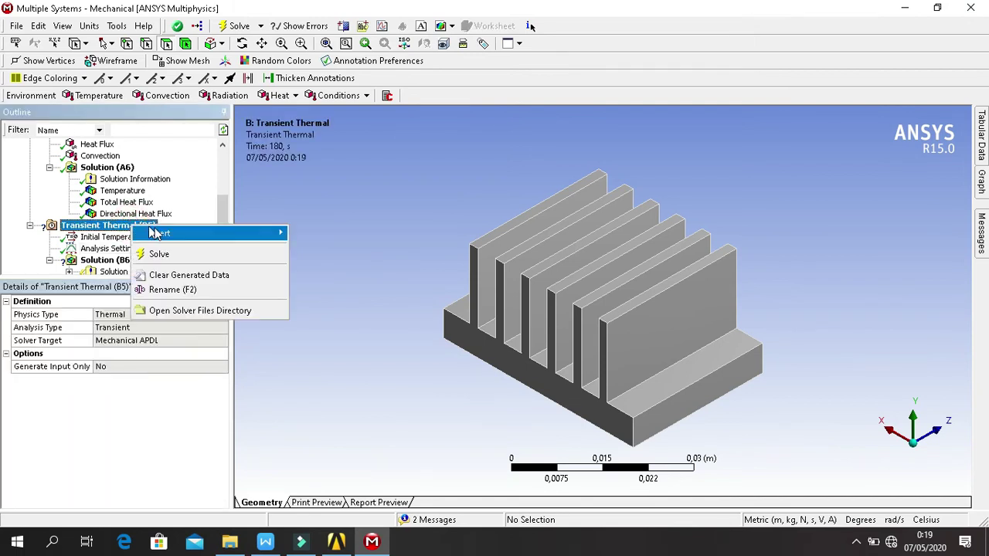
pyautogui.moveTo(158, 233)
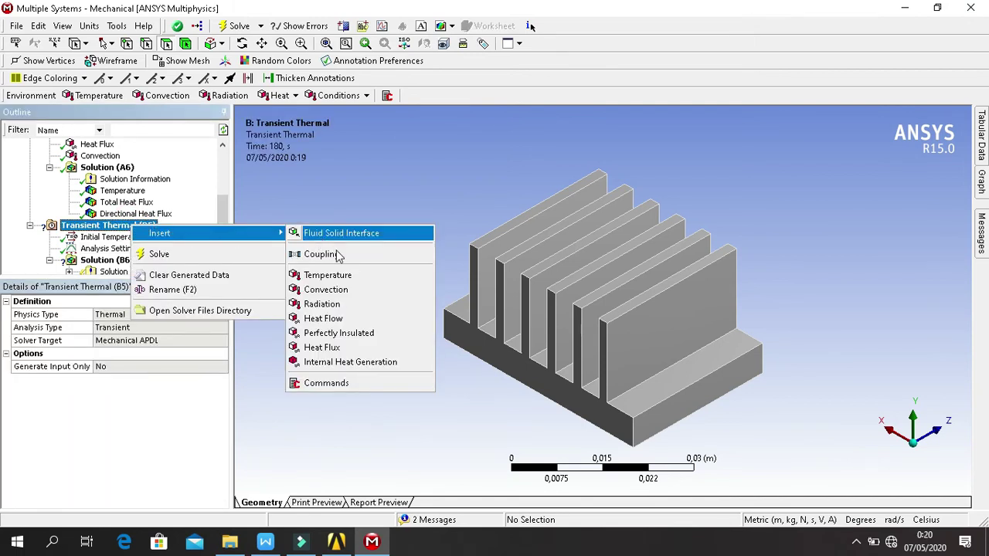
pyautogui.click(351, 348)
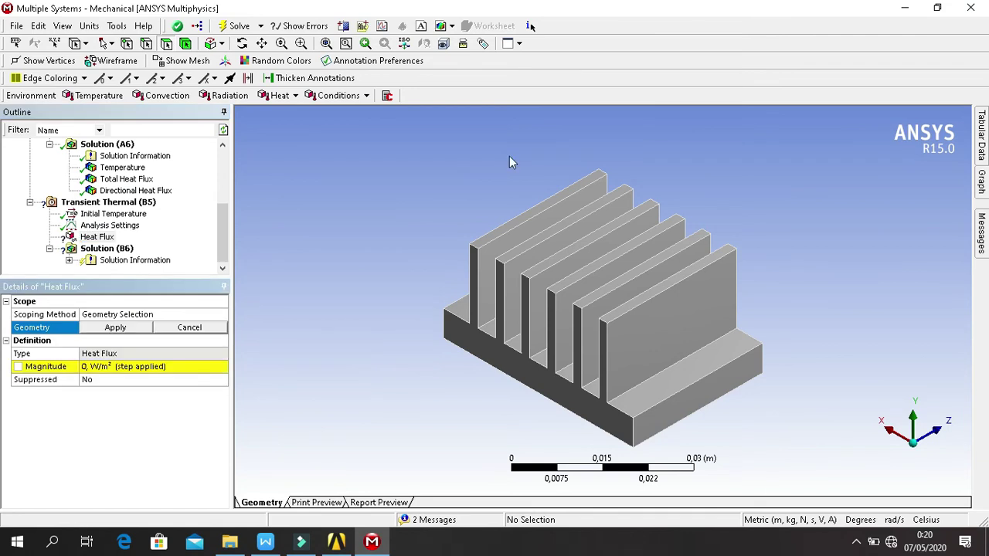
pyautogui.click(242, 43)
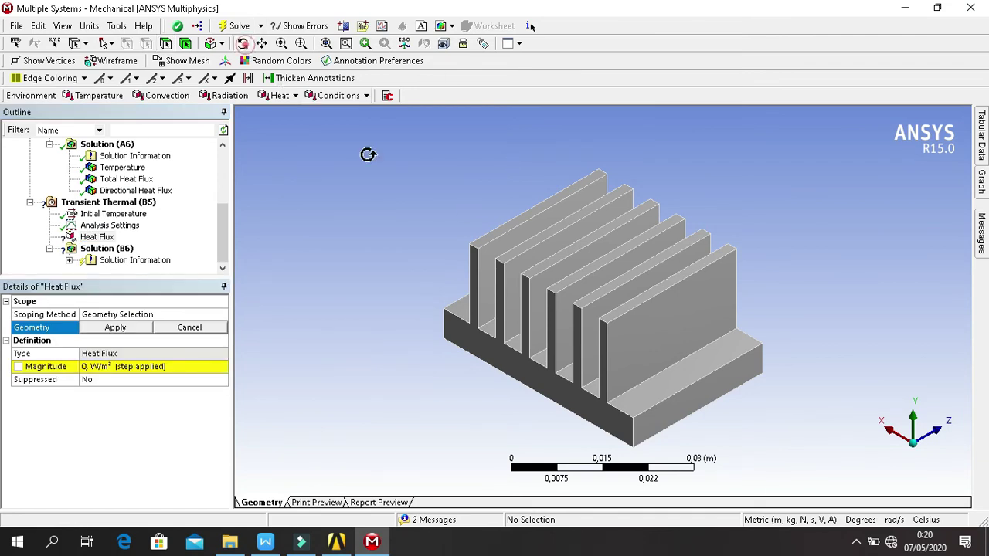
pyautogui.moveTo(488, 267); pyautogui.dragTo(461, 201)
pyautogui.click(165, 43)
pyautogui.click(583, 396)
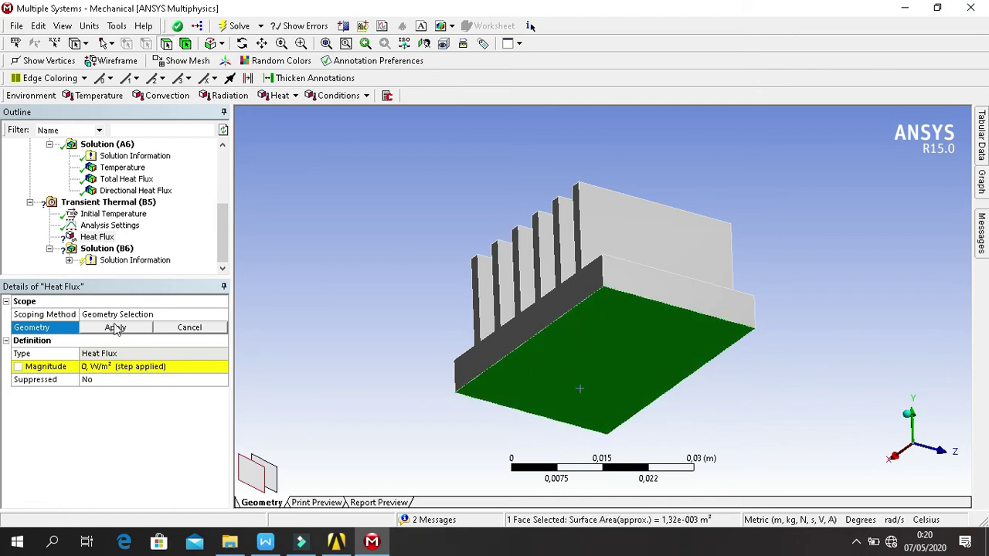
pyautogui.click(131, 327)
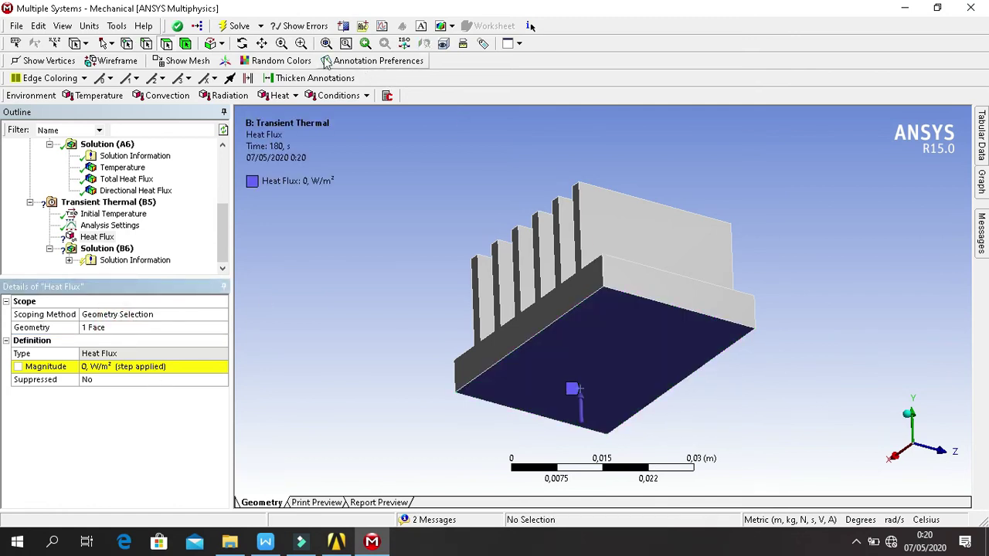
pyautogui.click(242, 43)
pyautogui.moveTo(572, 274); pyautogui.dragTo(523, 275)
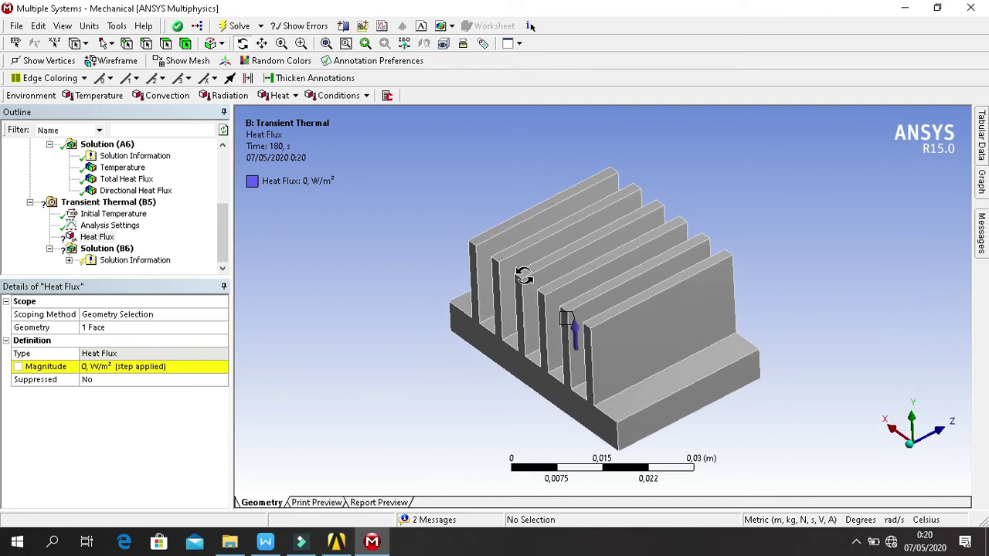
pyautogui.click(403, 48)
pyautogui.scroll(-1, 507, 196)
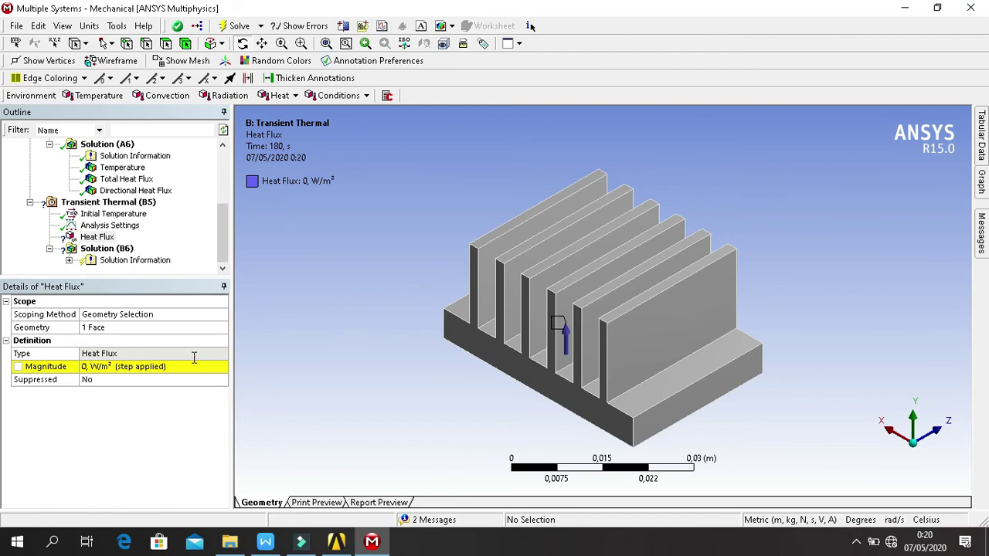
pyautogui.click(192, 357)
pyautogui.click(205, 369)
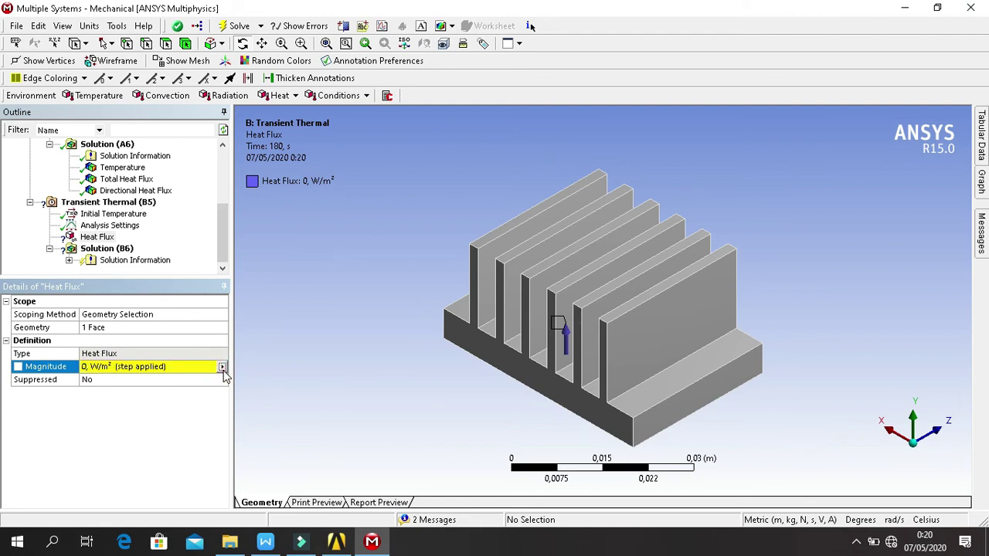
pyautogui.click(223, 368)
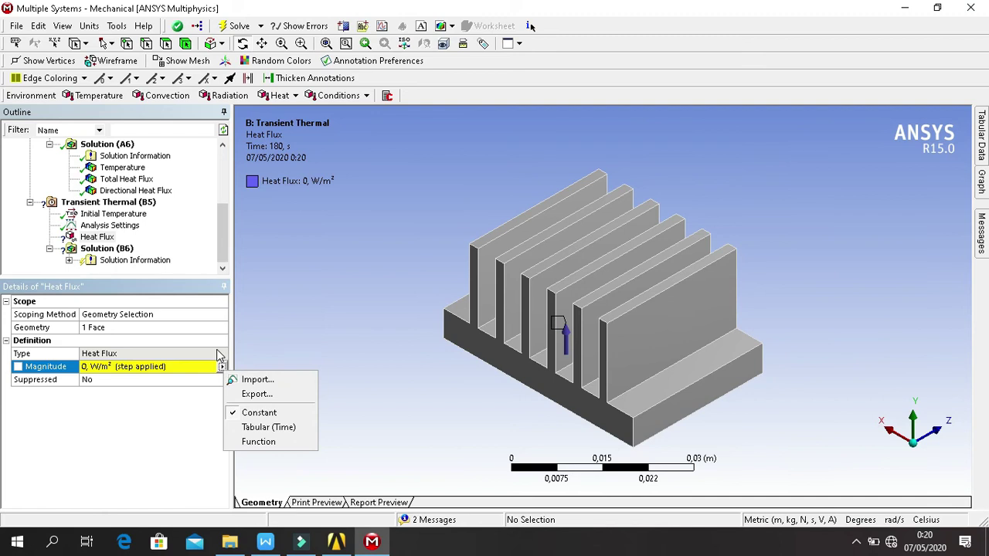
pyautogui.click(218, 353)
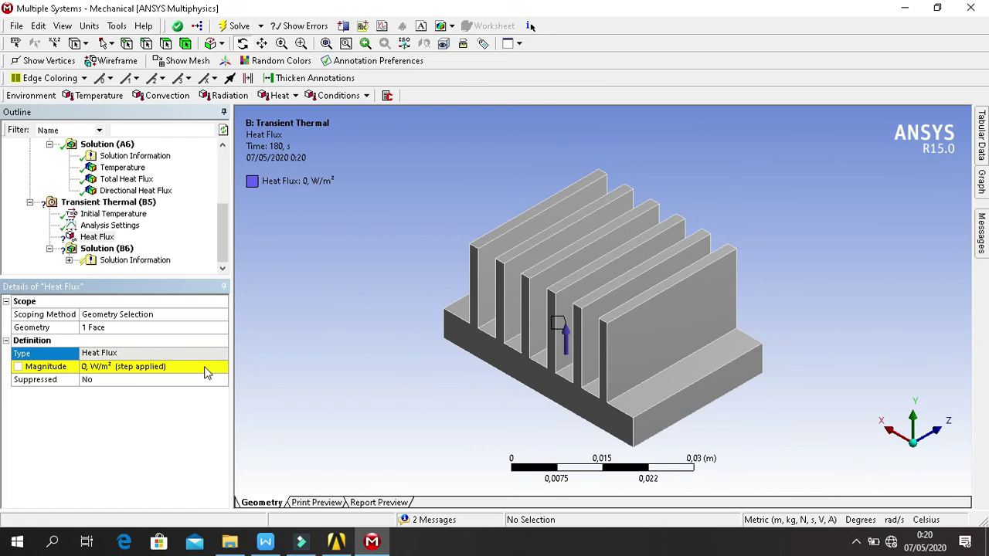
pyautogui.click(207, 372)
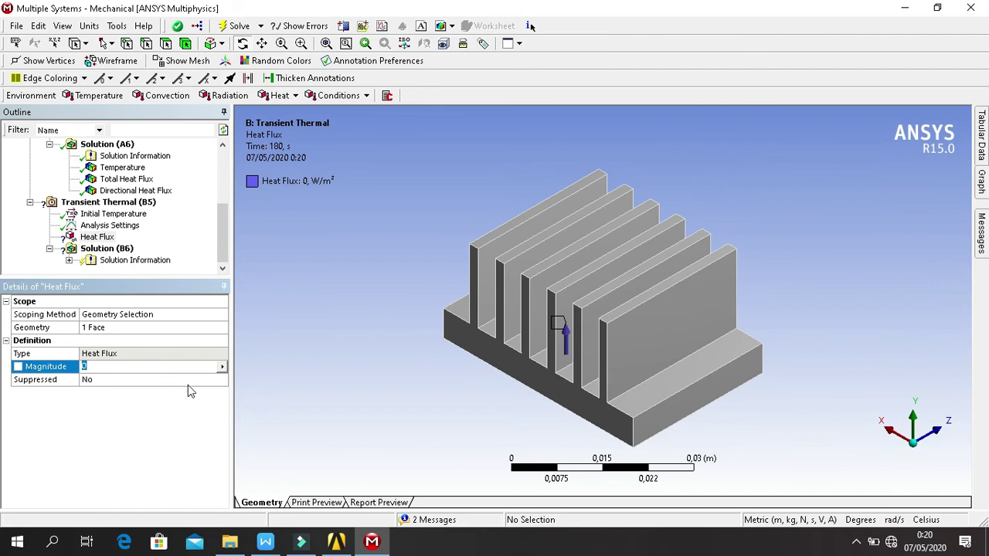
pyautogui.click(222, 368)
pyautogui.click(222, 368)
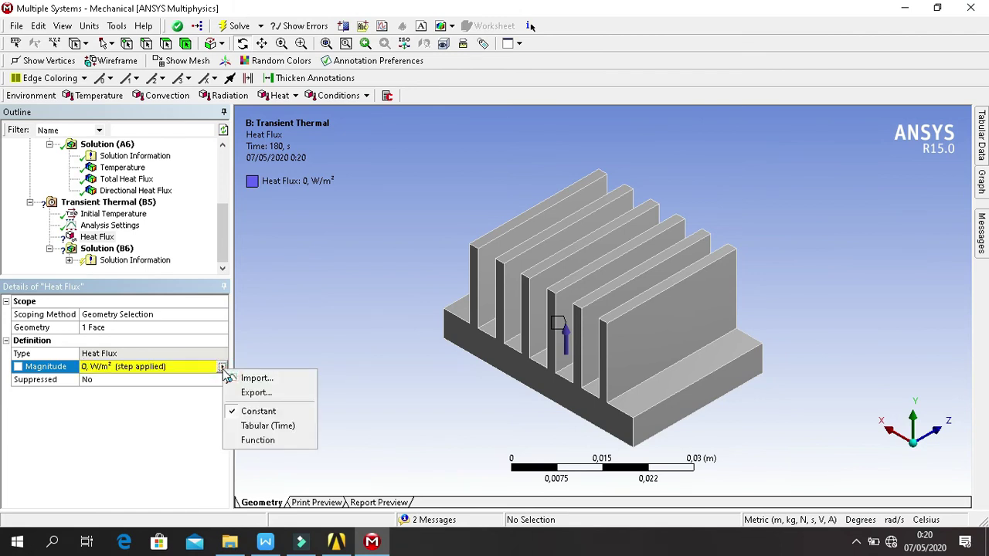
pyautogui.click(300, 318)
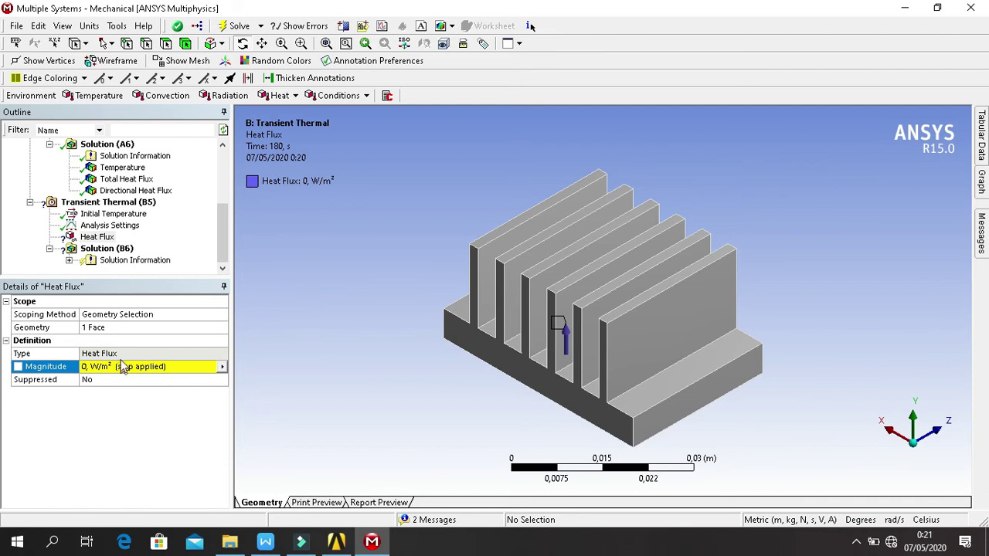
# - Make the heat flux magnitude tabular over time and bring up its data table
pyautogui.click(222, 367)
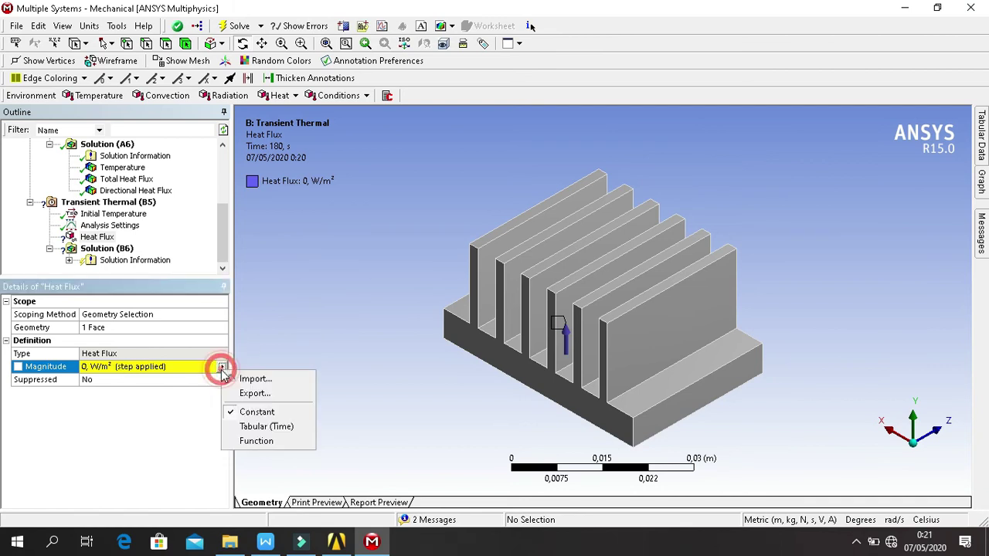
pyautogui.click(256, 426)
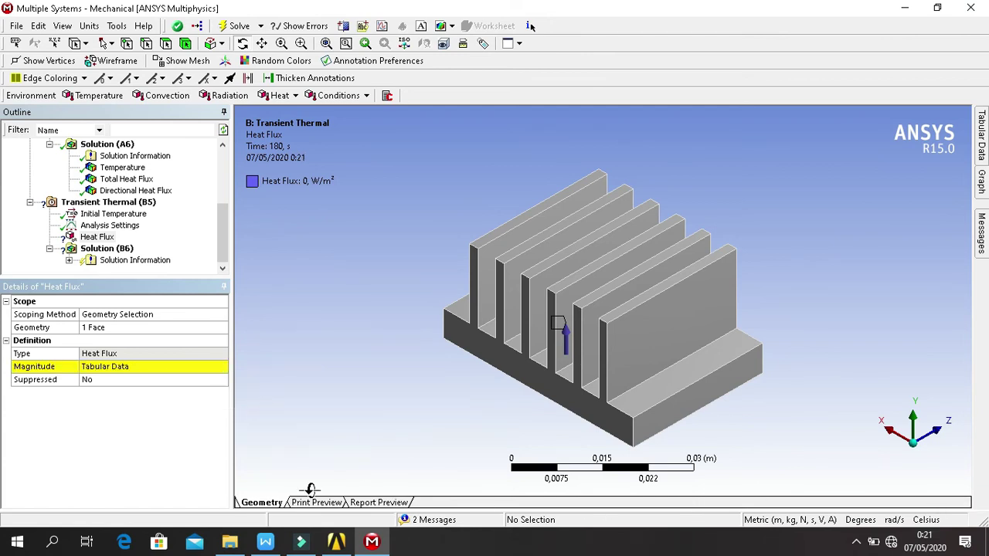
pyautogui.click(272, 503)
pyautogui.click(268, 500)
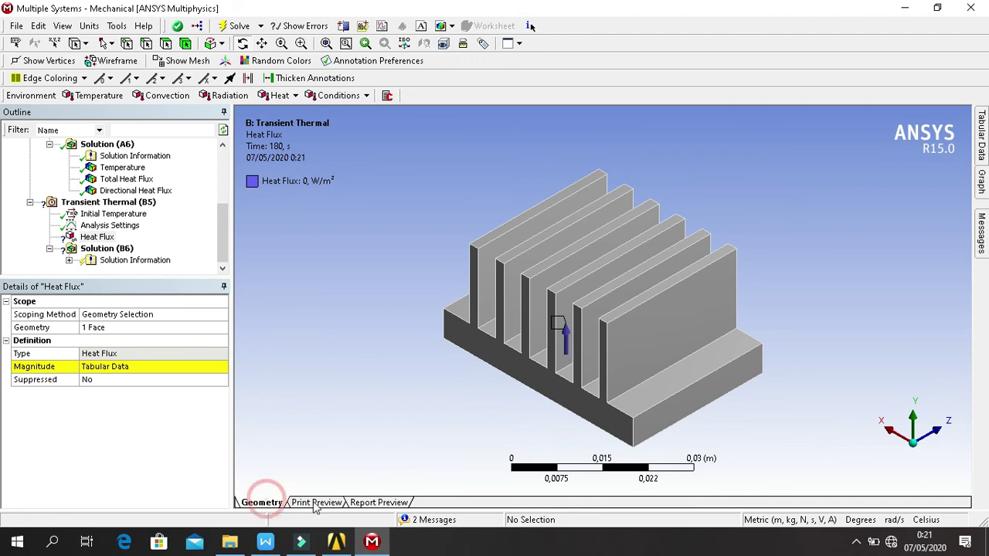
pyautogui.click(443, 495)
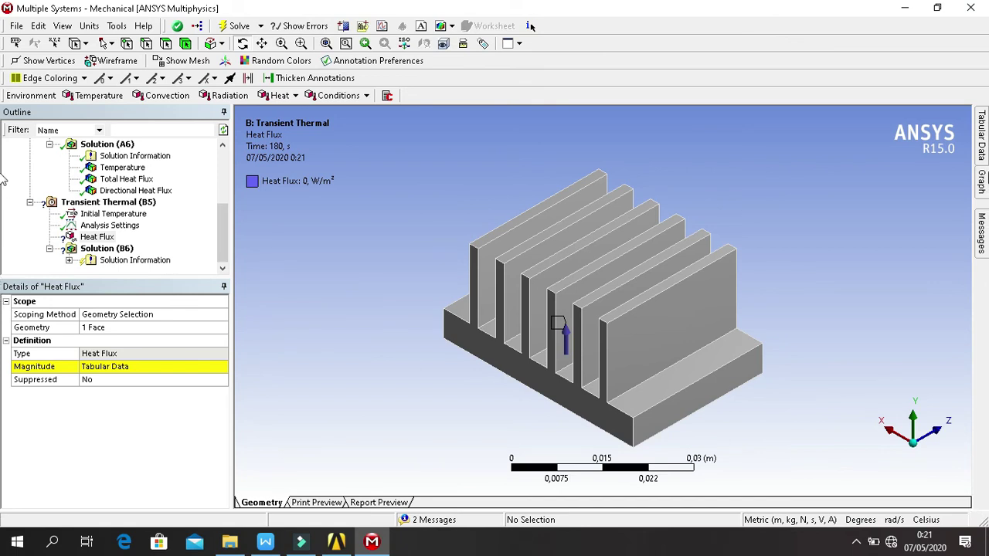
pyautogui.moveTo(981, 135)
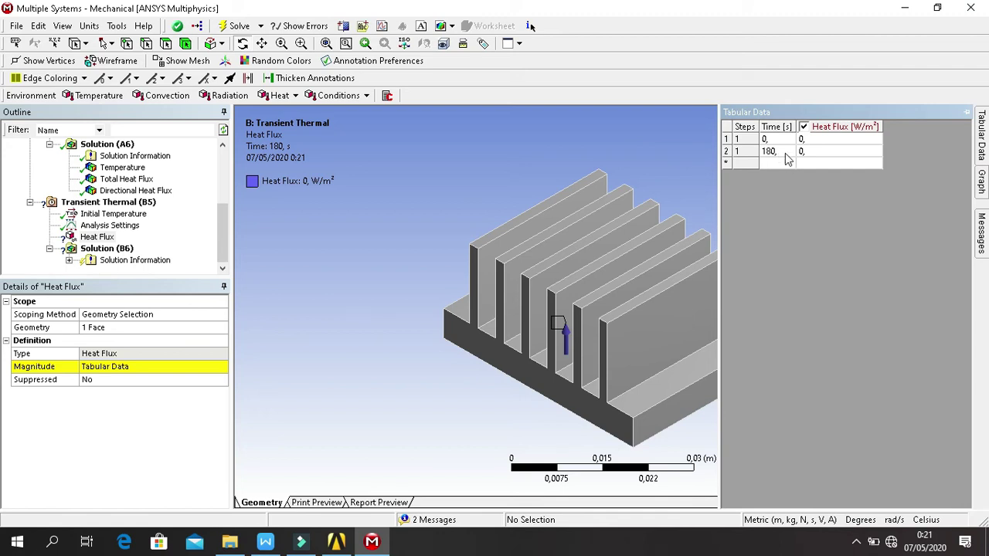
# - Add rows at 45, 90 and 135 s to the heat flux table, setting the 90 s value to 1000 W/m²
pyautogui.click(784, 163)
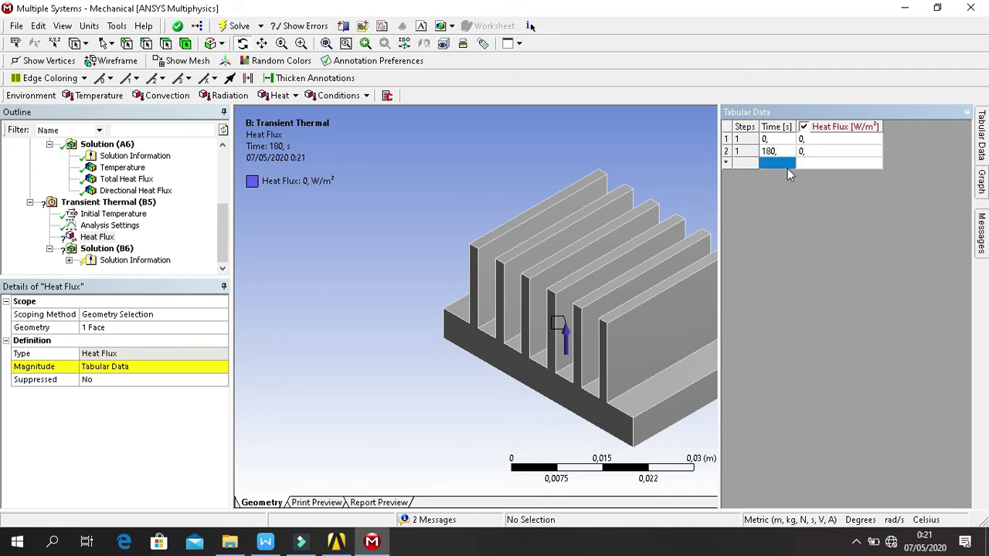
pyautogui.write('45')
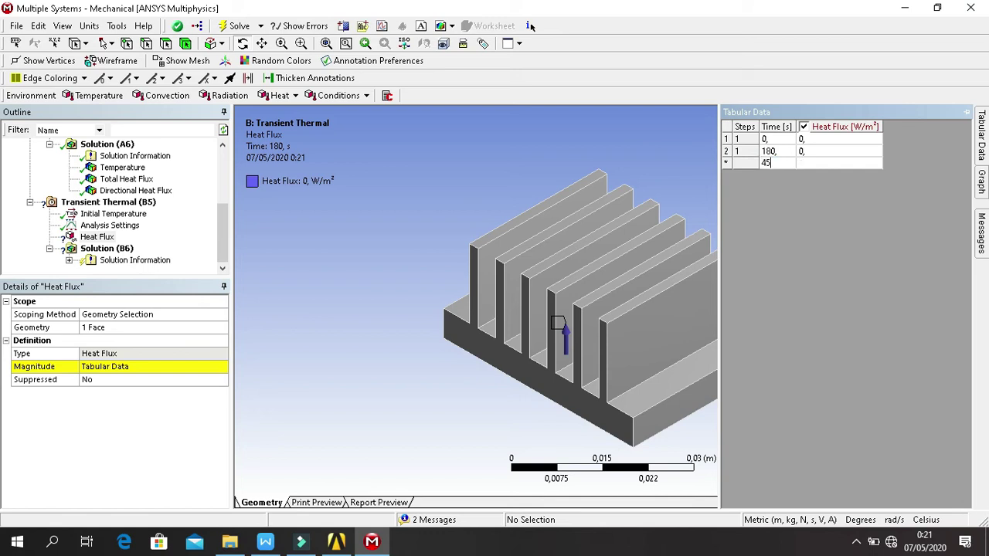
pyautogui.press('Tab')
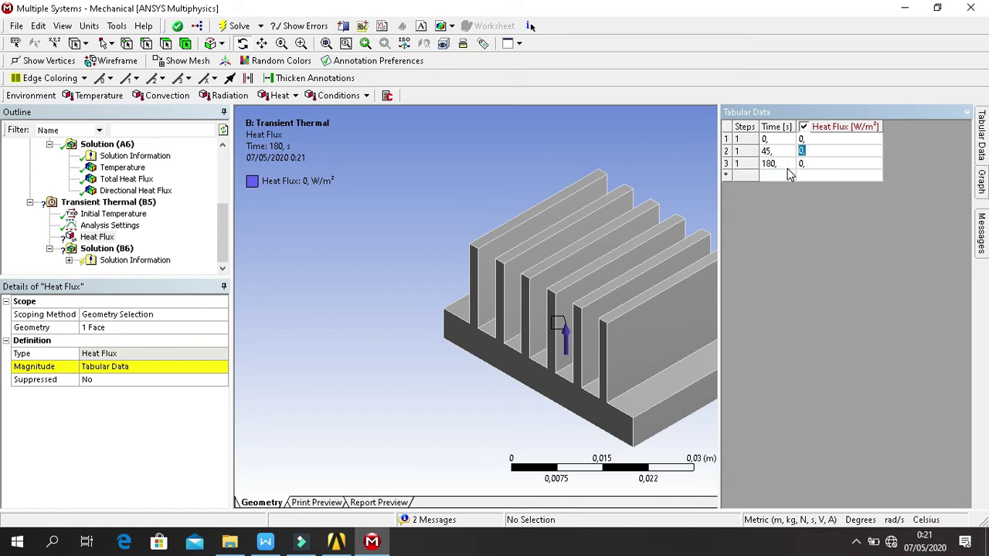
pyautogui.click(785, 175)
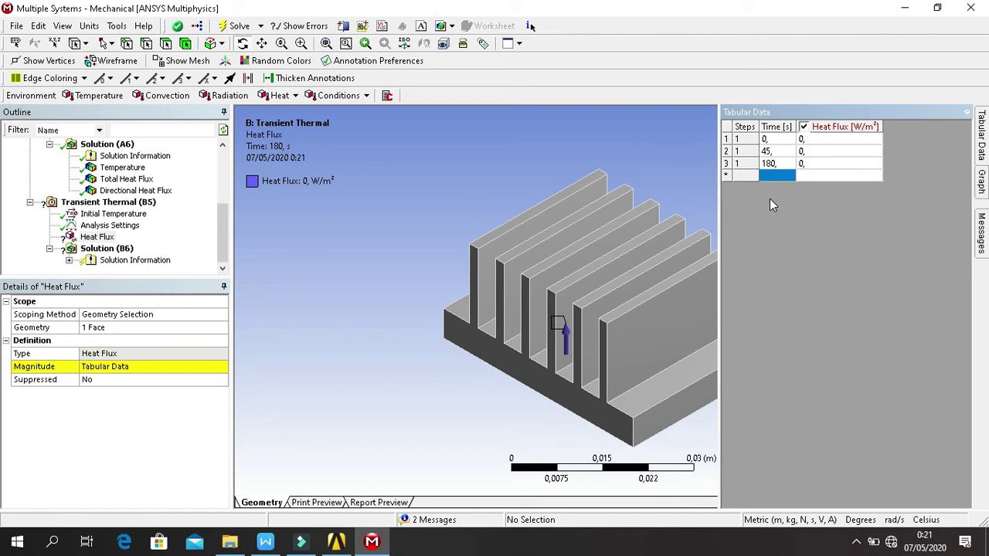
pyautogui.write('90')
pyautogui.press('Tab')
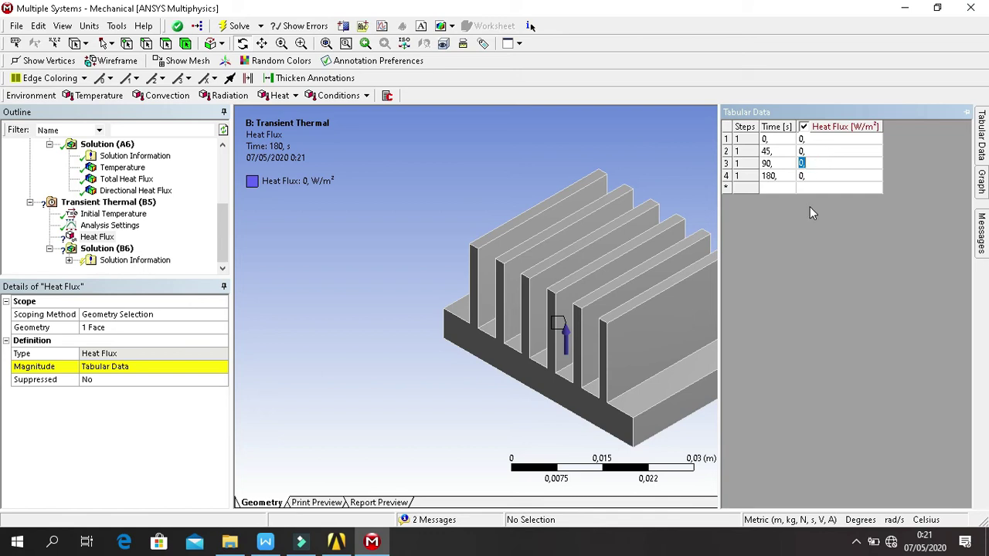
pyautogui.write('1000')
pyautogui.click(779, 188)
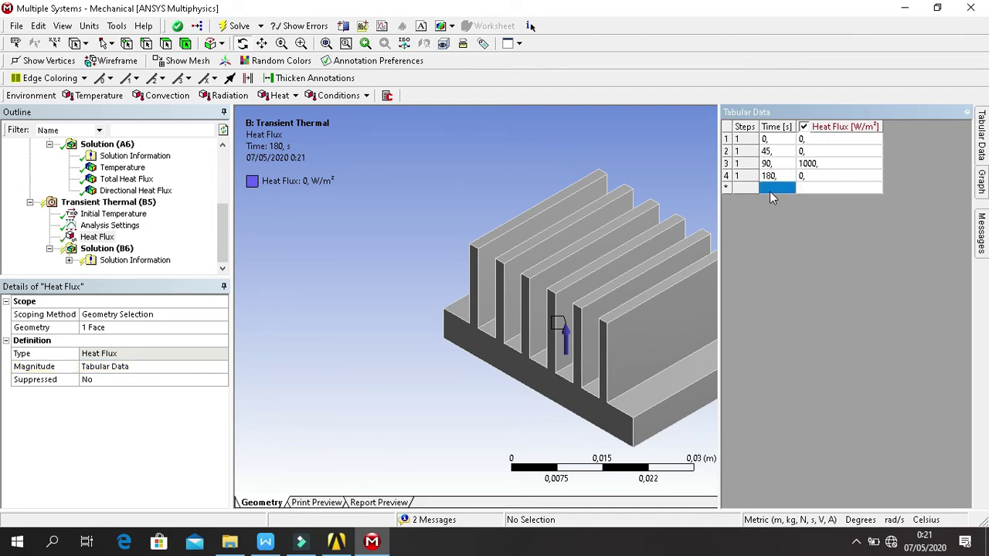
pyautogui.write('135')
pyautogui.press('Tab')
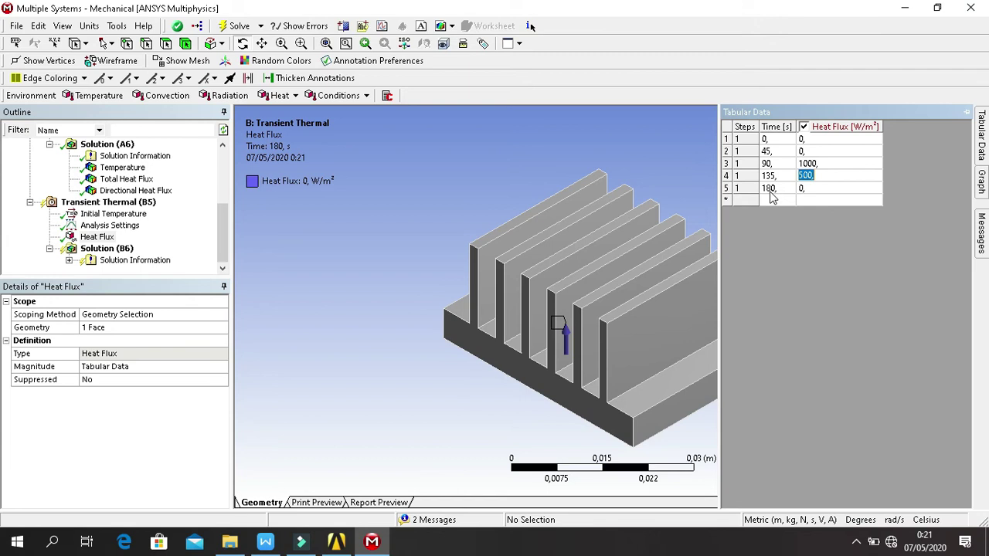
# - Add a row at 45,1 s to the heat flux table with a value of 1000 W/m²
pyautogui.click(773, 202)
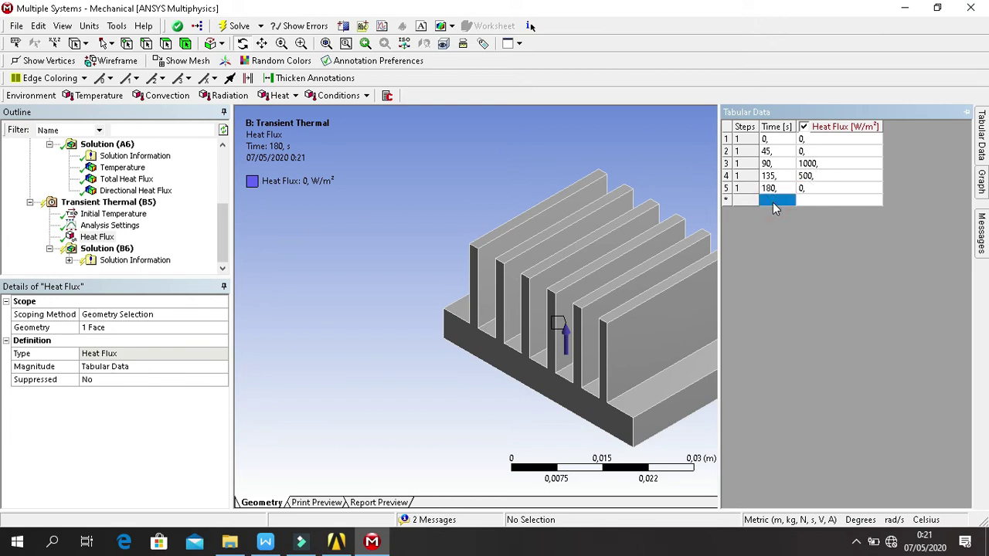
pyautogui.write('45,1')
pyautogui.press('Tab')
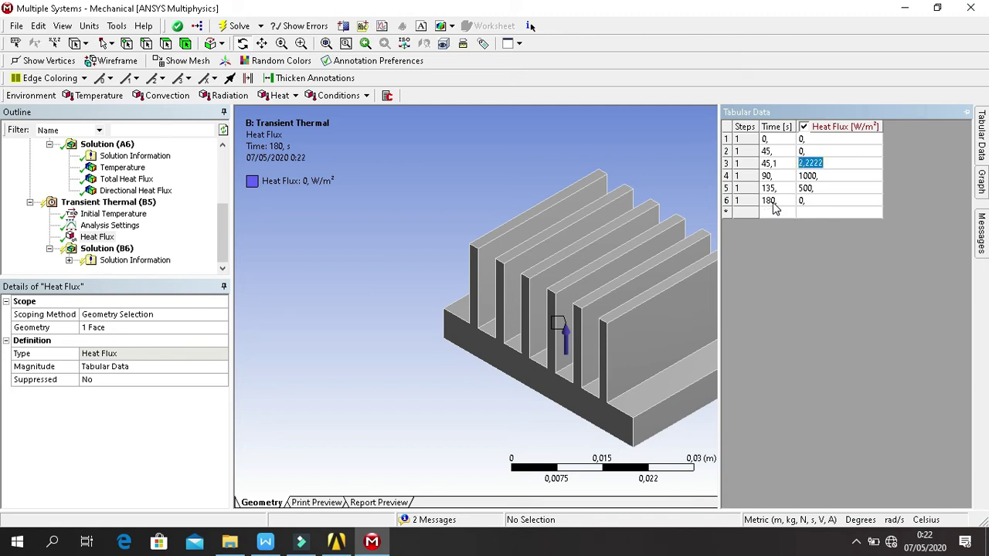
pyautogui.write('19')
pyautogui.press('BackSpace')
pyautogui.write('000')
pyautogui.press('Tab')
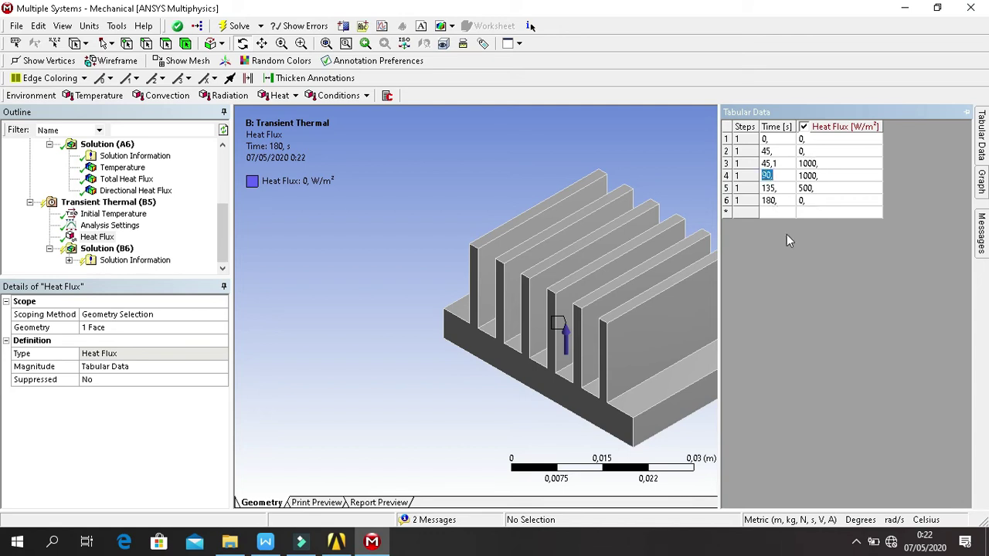
# - Add a row at 90,1 s to the heat flux table with a value of 0 W/m²
pyautogui.click(785, 211)
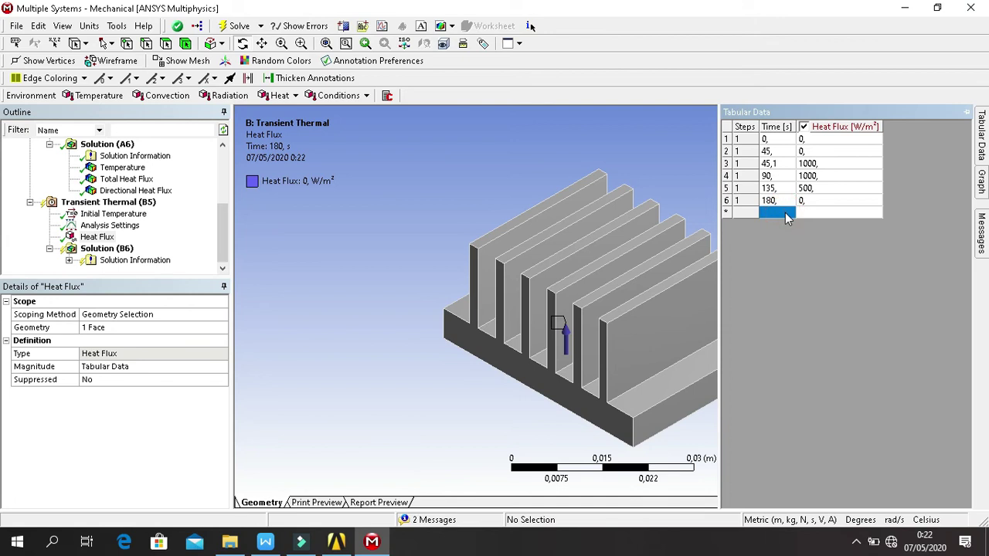
pyautogui.write('90,1')
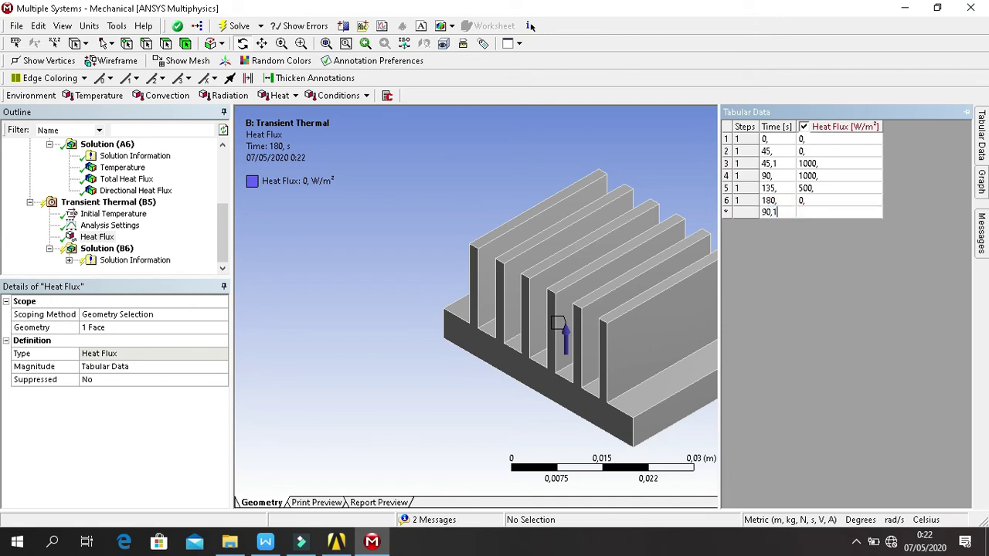
pyautogui.press('Tab')
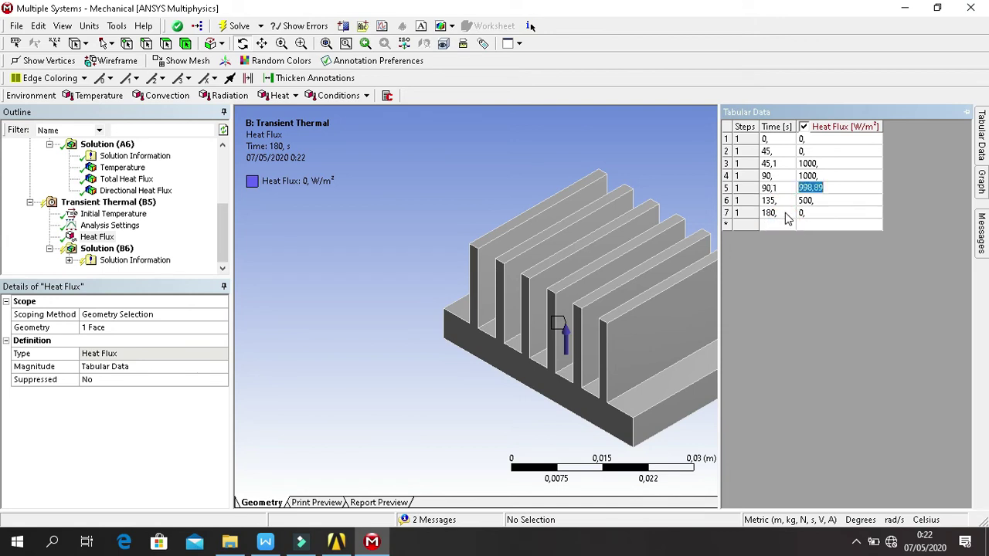
pyautogui.write('0')
# - Add a row at 135,1 s with a heat flux of 1000 W/m², and hide the data table
pyautogui.click(787, 226)
pyautogui.write('135,1')
pyautogui.click(816, 223)
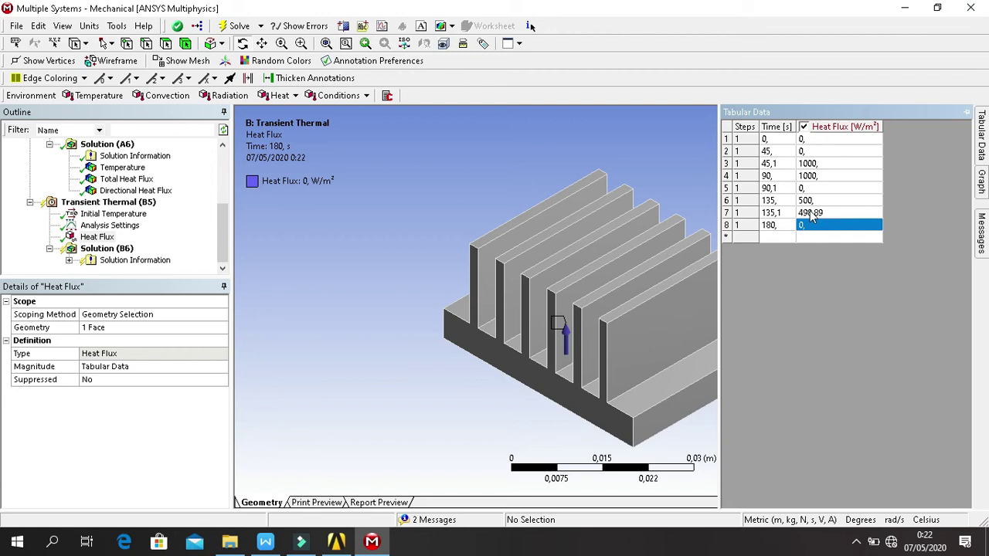
pyautogui.click(817, 214)
pyautogui.write('1999')
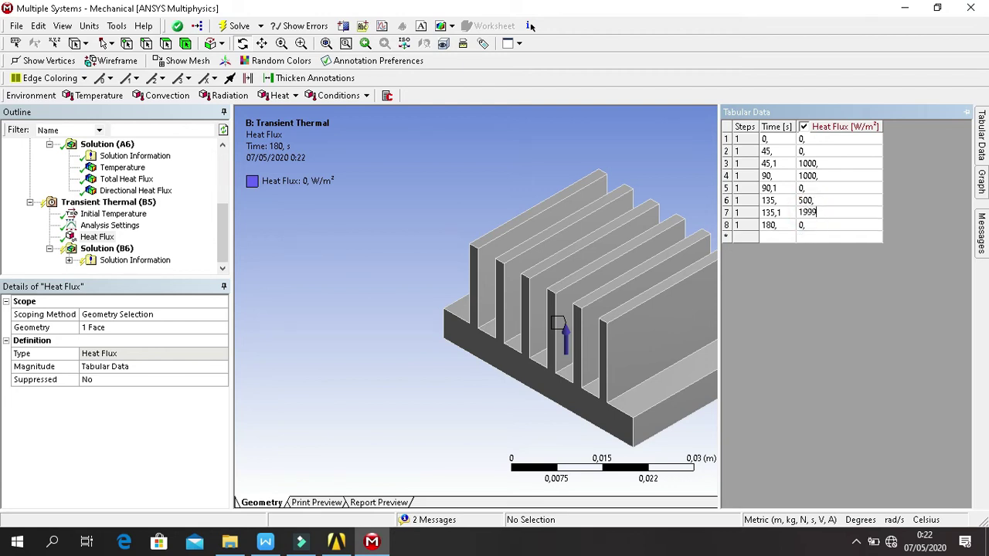
pyautogui.press('BackSpace')
pyautogui.press('BackSpace')
pyautogui.press('BackSpace')
pyautogui.write('000')
pyautogui.press('Return')
pyautogui.click(966, 112)
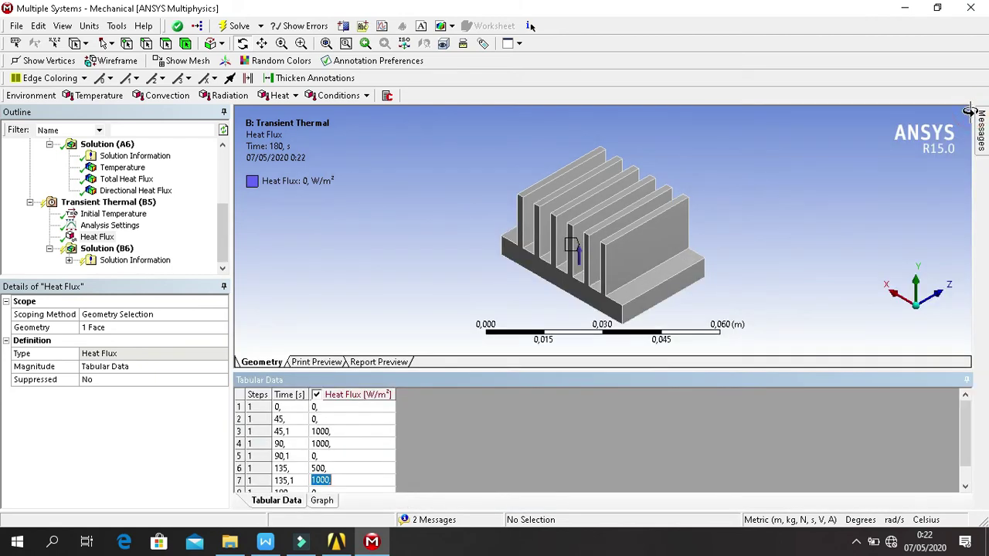
pyautogui.click(965, 381)
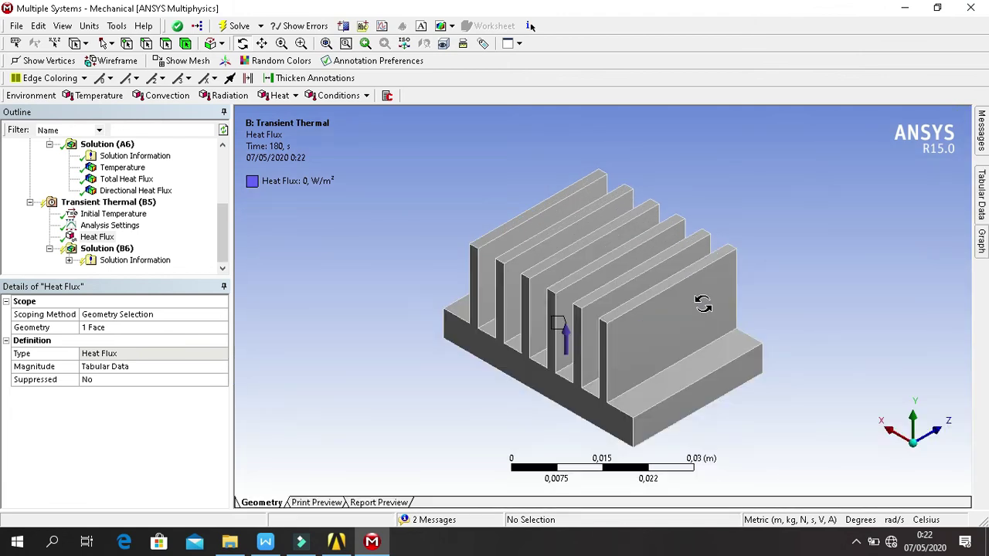
# - Insert a Convection load in the Transient Thermal analysis
pyautogui.click(115, 208)
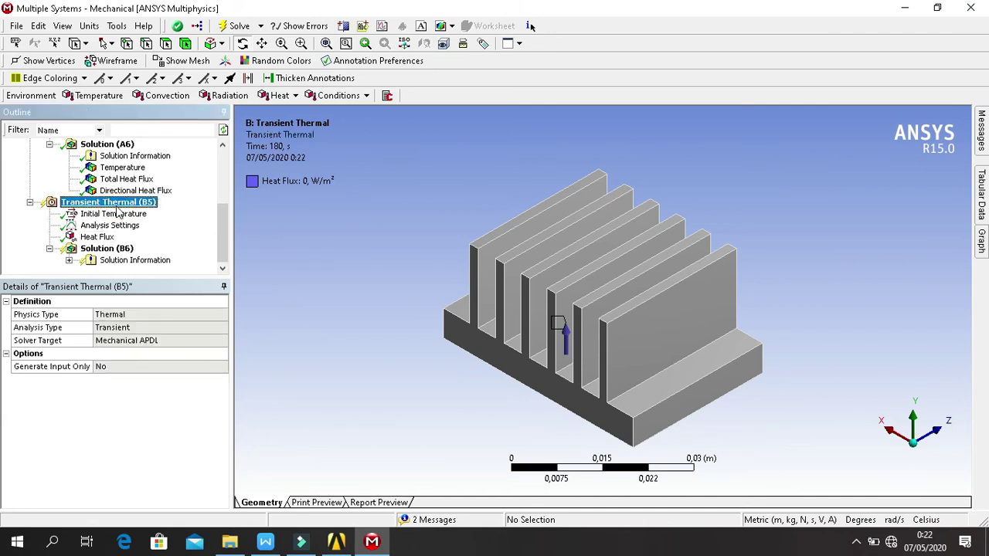
pyautogui.rightClick(116, 204)
pyautogui.moveTo(146, 218)
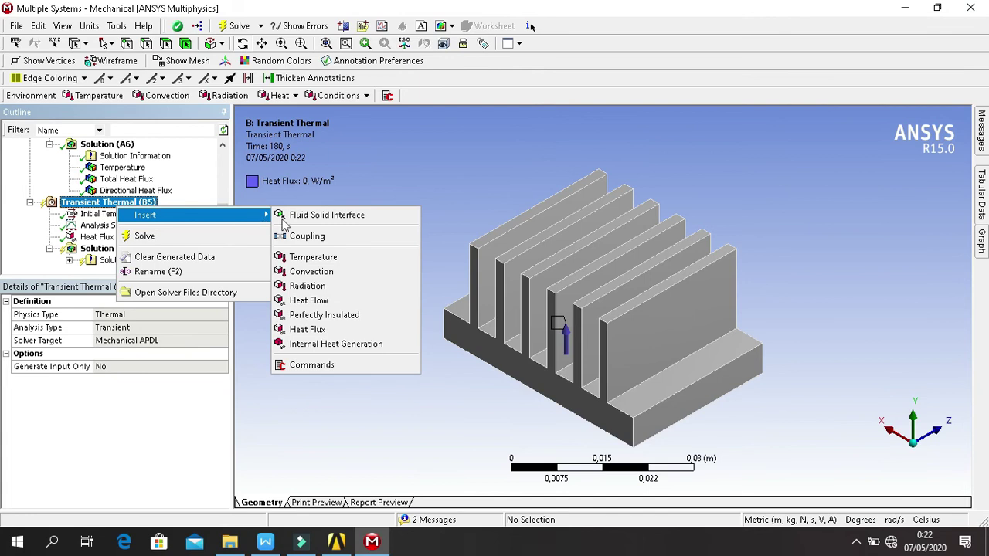
pyautogui.click(323, 275)
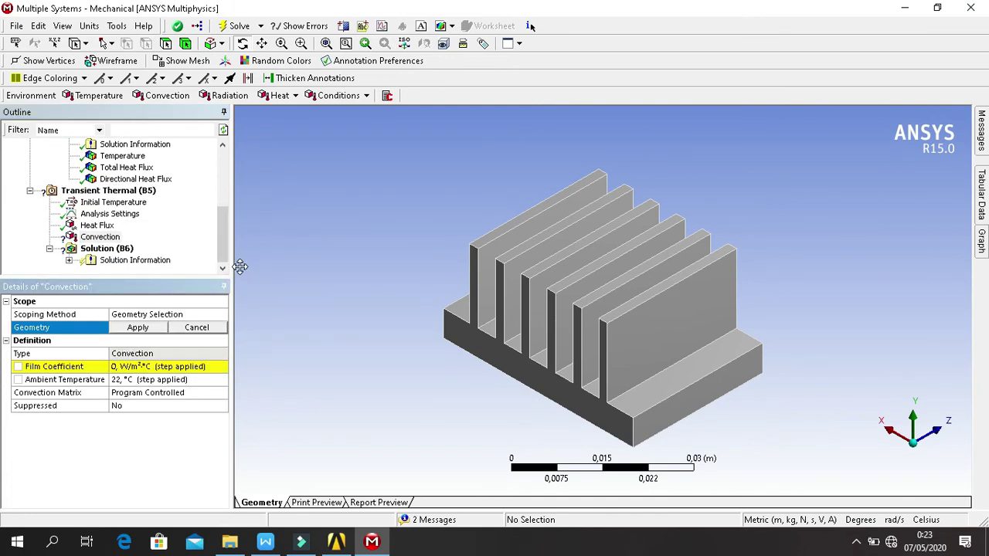
# - Select the visible side face and the top face of all six fins for the convection
pyautogui.click(166, 43)
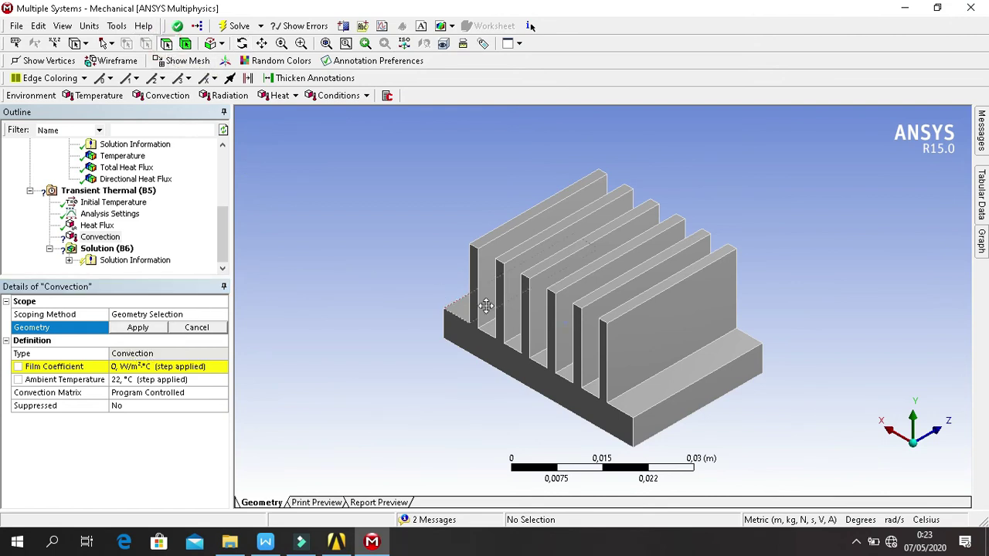
pyautogui.click(166, 44)
pyautogui.click(491, 245)
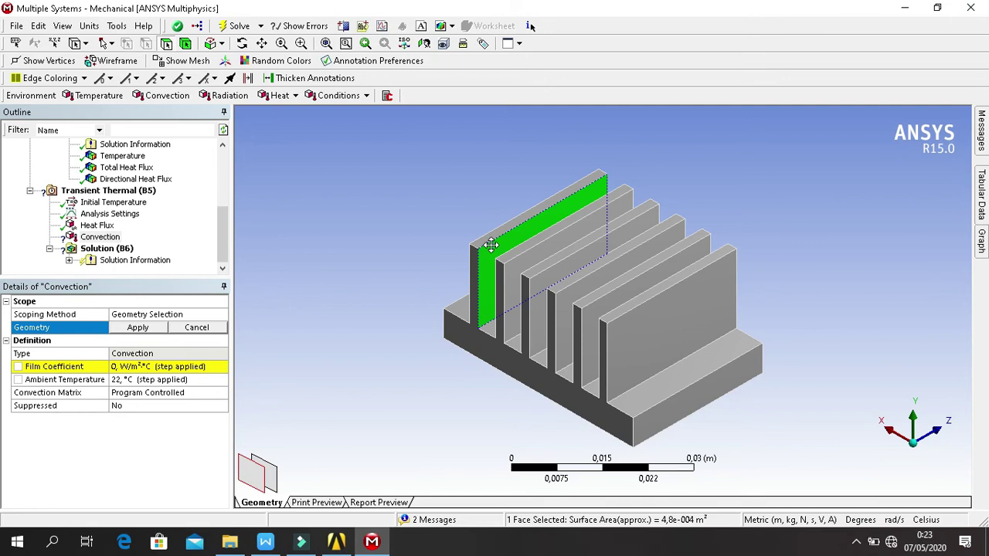
pyautogui.keyDown('ctrl'); pyautogui.click(532, 270); pyautogui.keyUp('ctrl')
pyautogui.keyDown('ctrl'); pyautogui.click(544, 276); pyautogui.keyUp('ctrl')
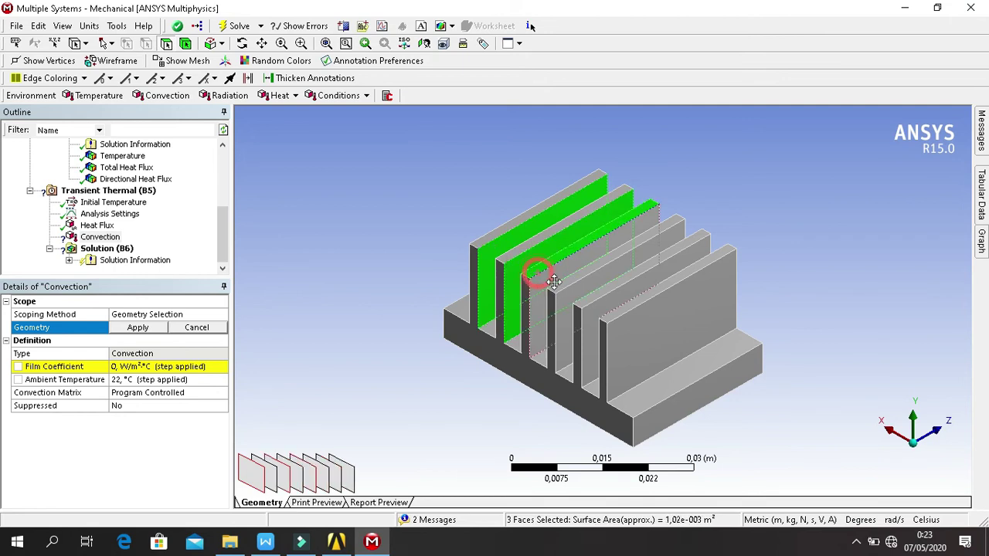
pyautogui.keyDown('ctrl'); pyautogui.click(553, 286); pyautogui.keyUp('ctrl')
pyautogui.keyDown('ctrl'); pyautogui.click(563, 293); pyautogui.keyUp('ctrl')
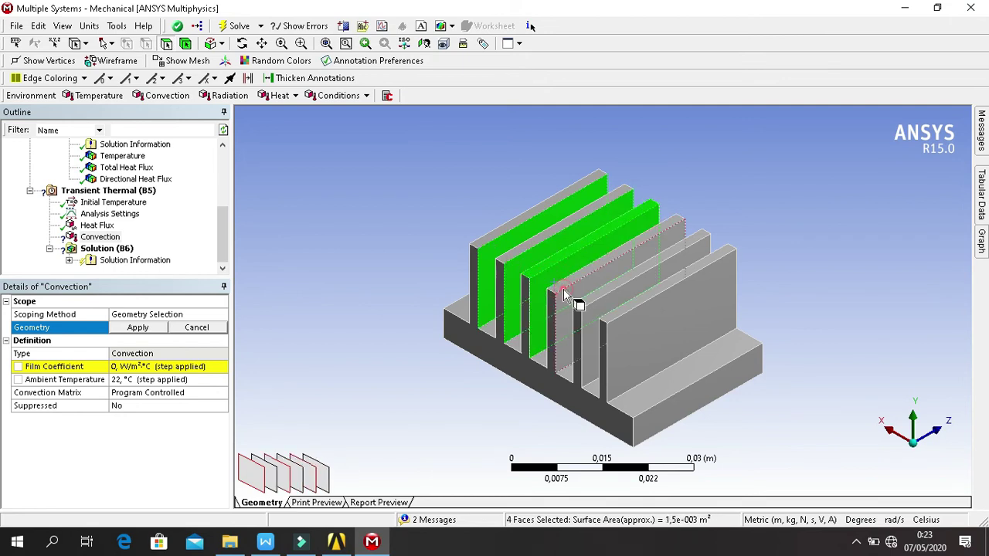
pyautogui.keyDown('ctrl'); pyautogui.click(599, 314); pyautogui.keyUp('ctrl')
pyautogui.keyDown('ctrl'); pyautogui.click(602, 317); pyautogui.keyUp('ctrl')
pyautogui.keyDown('ctrl'); pyautogui.click(622, 329); pyautogui.keyUp('ctrl')
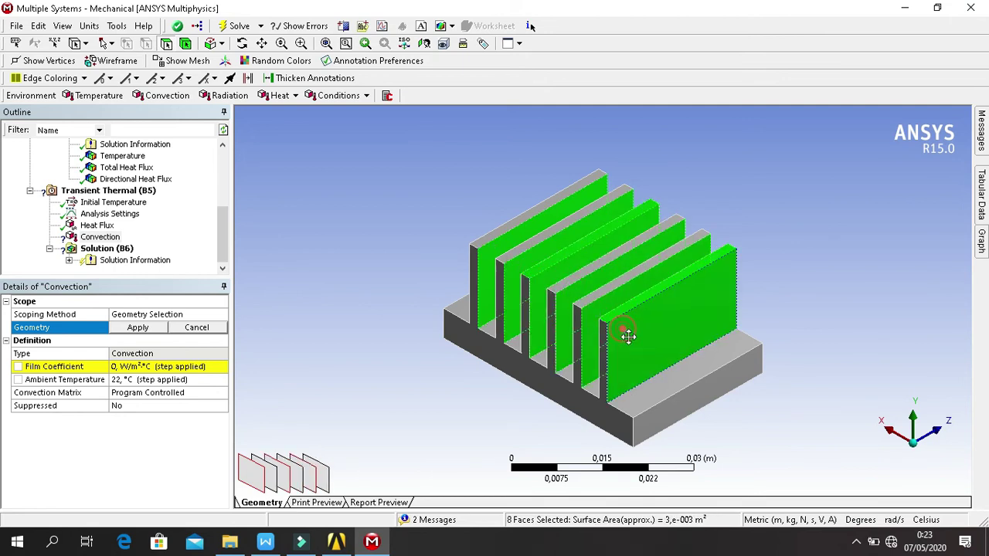
pyautogui.keyDown('ctrl'); pyautogui.click(588, 299); pyautogui.keyUp('ctrl')
pyautogui.keyDown('ctrl'); pyautogui.click(578, 275); pyautogui.keyUp('ctrl')
pyautogui.keyDown('ctrl'); pyautogui.click(544, 236); pyautogui.keyUp('ctrl')
pyautogui.keyDown('ctrl'); pyautogui.click(527, 214); pyautogui.keyUp('ctrl')
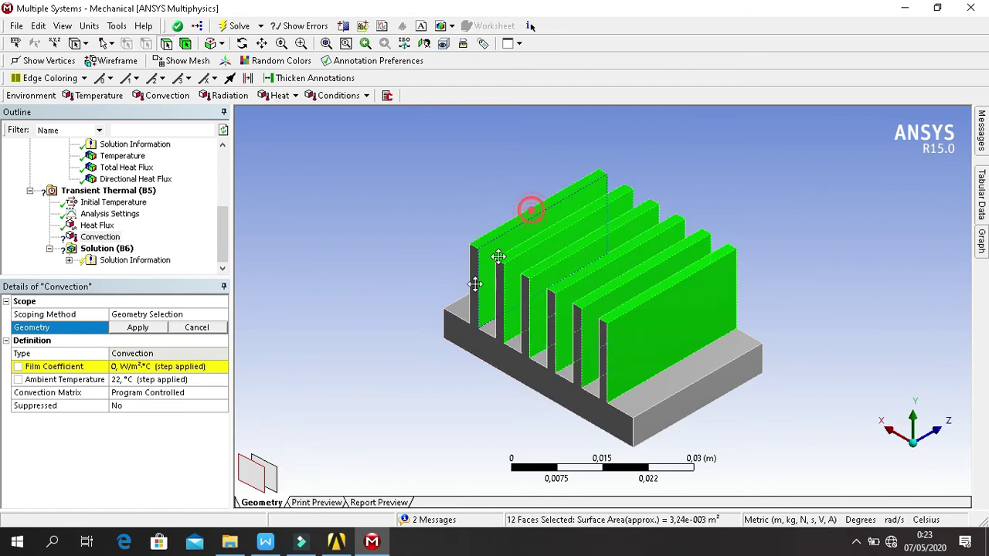
# - Add the floors between the fins, both outer ledges of the base, the front end face and the base's near side face to the convection selection
pyautogui.keyDown('ctrl'); pyautogui.click(491, 333); pyautogui.keyUp('ctrl')
pyautogui.keyDown('ctrl'); pyautogui.click(520, 347); pyautogui.keyUp('ctrl')
pyautogui.keyDown('ctrl'); pyautogui.click(541, 363); pyautogui.keyUp('ctrl')
pyautogui.keyDown('ctrl'); pyautogui.click(567, 373); pyautogui.keyUp('ctrl')
pyautogui.keyDown('ctrl'); pyautogui.click(593, 390); pyautogui.keyUp('ctrl')
pyautogui.keyDown('ctrl'); pyautogui.click(614, 401); pyautogui.keyUp('ctrl')
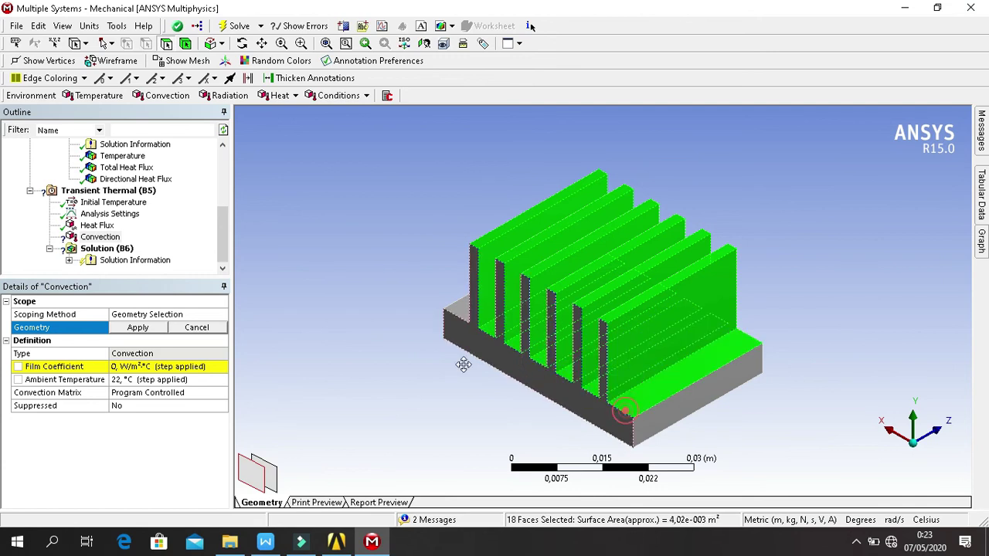
pyautogui.keyDown('ctrl'); pyautogui.click(458, 309); pyautogui.keyUp('ctrl')
pyautogui.keyDown('ctrl'); pyautogui.click(495, 353); pyautogui.keyUp('ctrl')
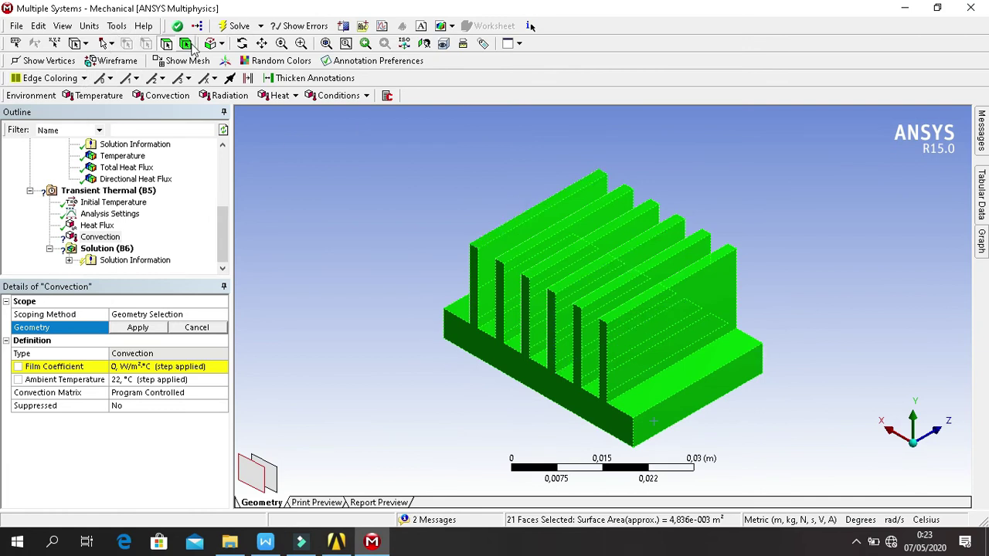
# - Add the heat sink's opposite end face, spanning the base and fin ends, to the convection selection
pyautogui.click(242, 44)
pyautogui.moveTo(439, 317); pyautogui.dragTo(314, 329)
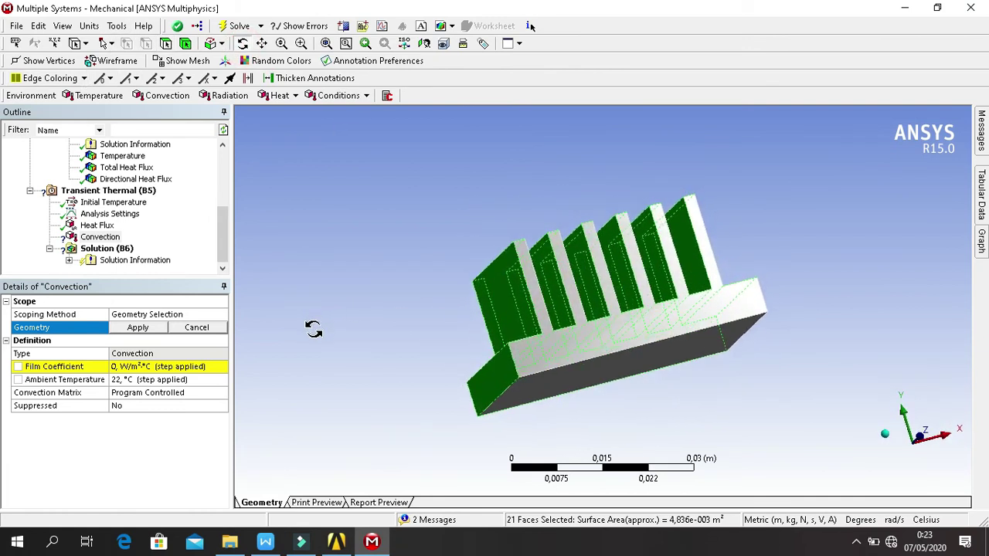
pyautogui.click(166, 44)
pyautogui.keyDown('ctrl'); pyautogui.click(578, 349); pyautogui.keyUp('ctrl')
# - Add the remaining side face of all six fins and the base's other side face, and apply the selection as the convection geometry
pyautogui.click(244, 43)
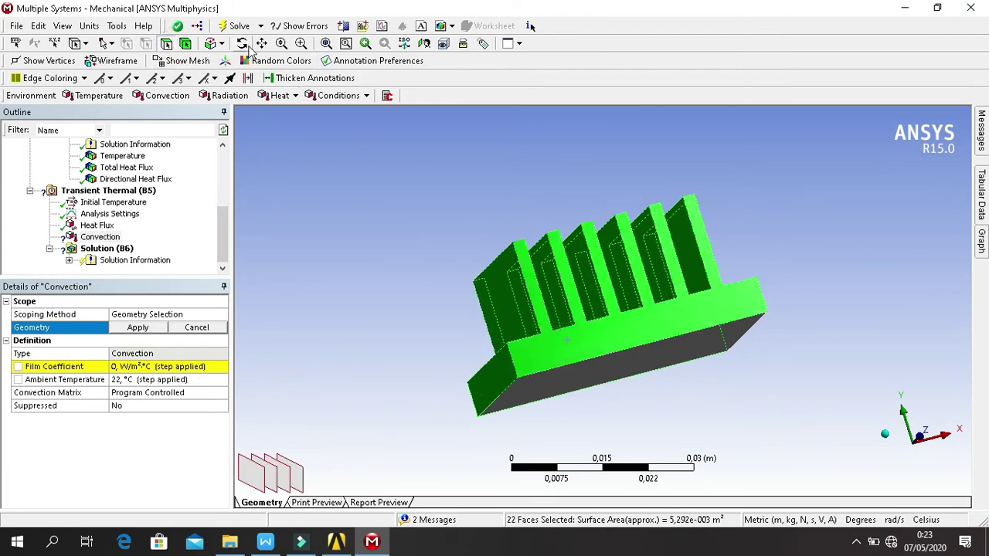
pyautogui.moveTo(678, 346); pyautogui.dragTo(440, 189)
pyautogui.moveTo(592, 302); pyautogui.dragTo(640, 316)
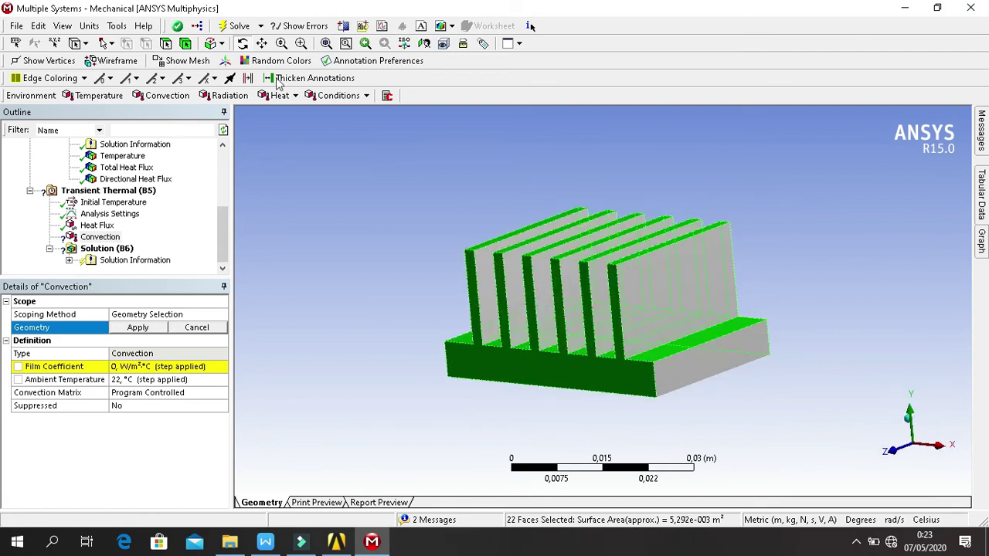
pyautogui.click(166, 43)
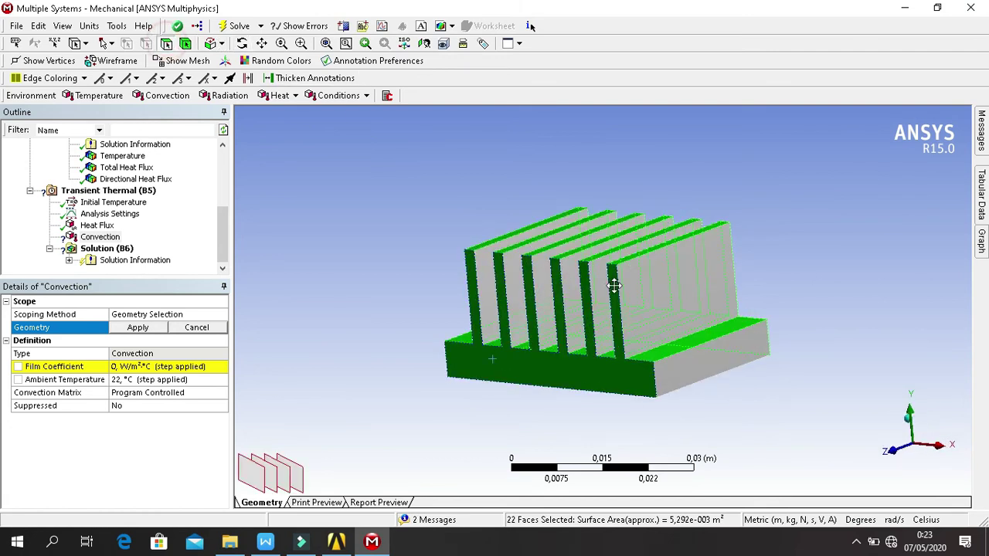
pyautogui.keyDown('ctrl'); pyautogui.click(648, 308); pyautogui.keyUp('ctrl')
pyautogui.keyDown('ctrl'); pyautogui.click(592, 295); pyautogui.keyUp('ctrl')
pyautogui.keyDown('ctrl'); pyautogui.click(689, 380); pyautogui.keyUp('ctrl')
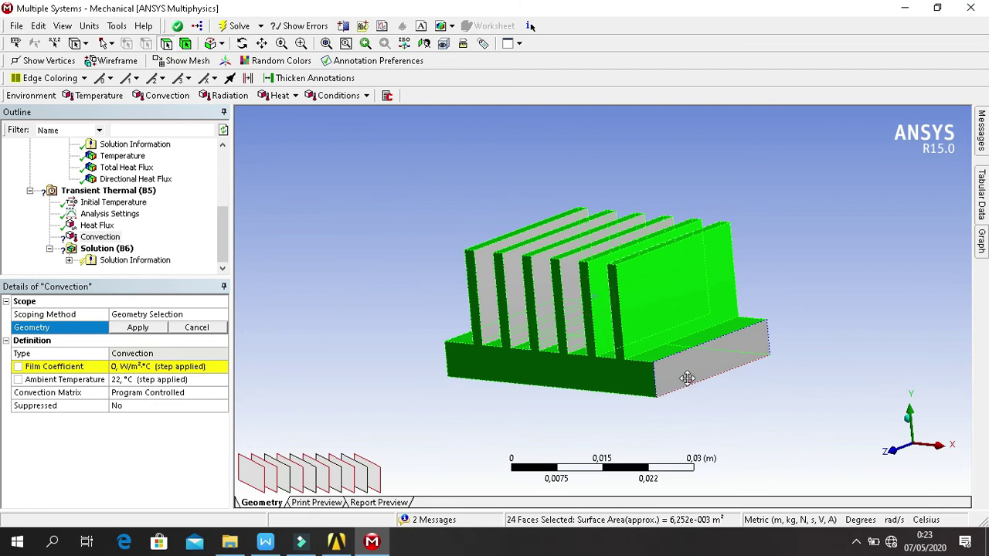
pyautogui.keyDown('ctrl'); pyautogui.click(571, 323); pyautogui.keyUp('ctrl')
pyautogui.keyDown('ctrl'); pyautogui.click(545, 307); pyautogui.keyUp('ctrl')
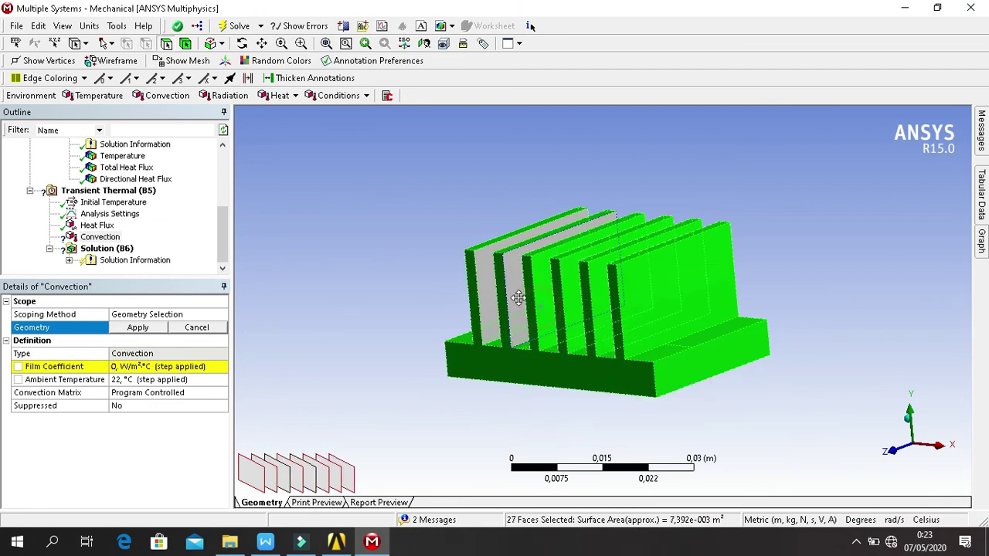
pyautogui.keyDown('ctrl'); pyautogui.click(516, 295); pyautogui.keyUp('ctrl')
pyautogui.keyDown('ctrl'); pyautogui.click(485, 286); pyautogui.keyUp('ctrl')
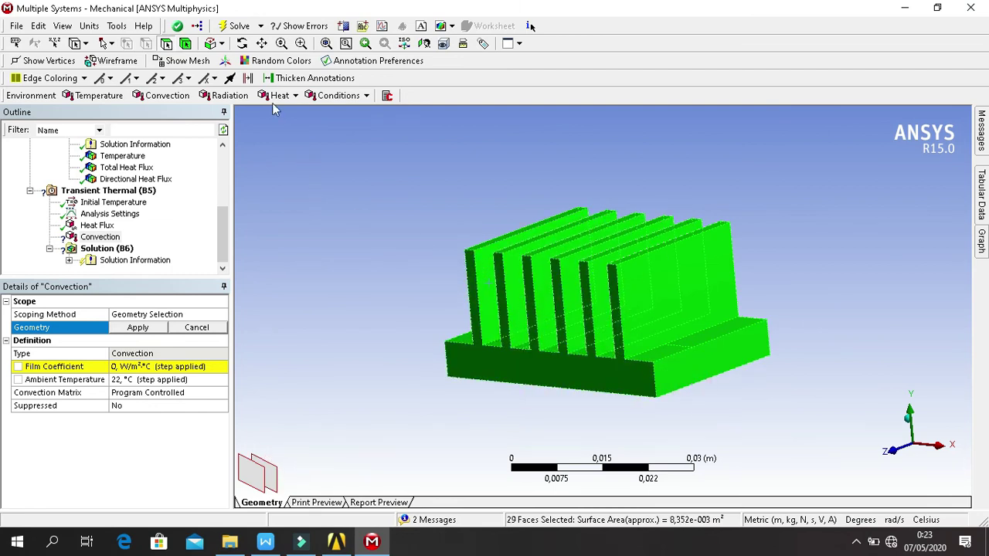
pyautogui.click(153, 330)
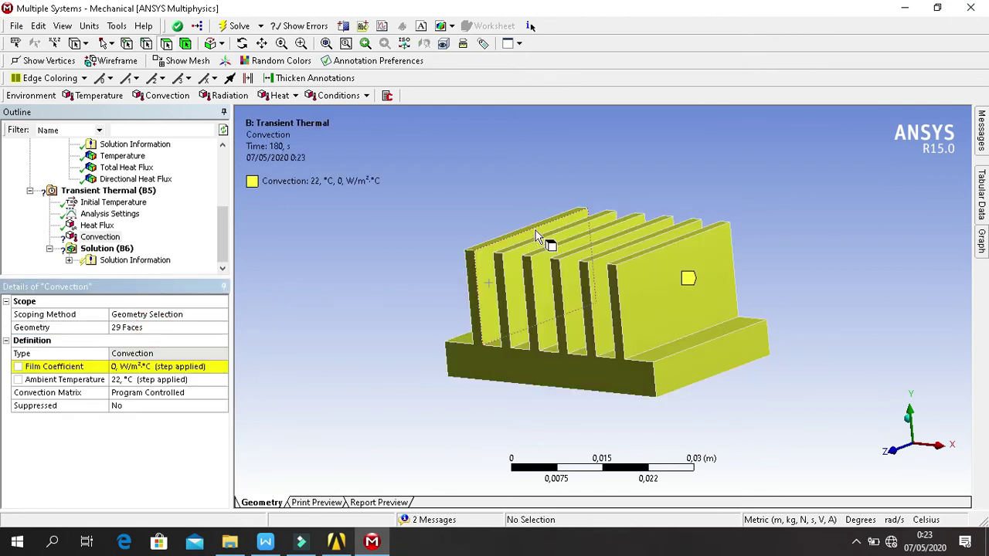
# - Set the convection's film coefficient to 30 W/m²·°C, keeping the 22 °C ambient temperature
pyautogui.click(404, 43)
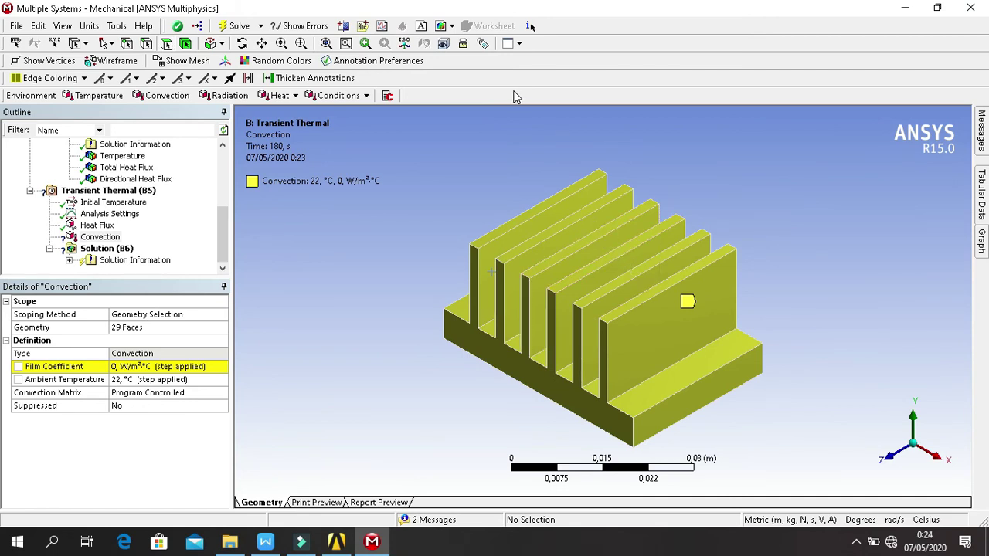
pyautogui.click(208, 368)
pyautogui.write('30')
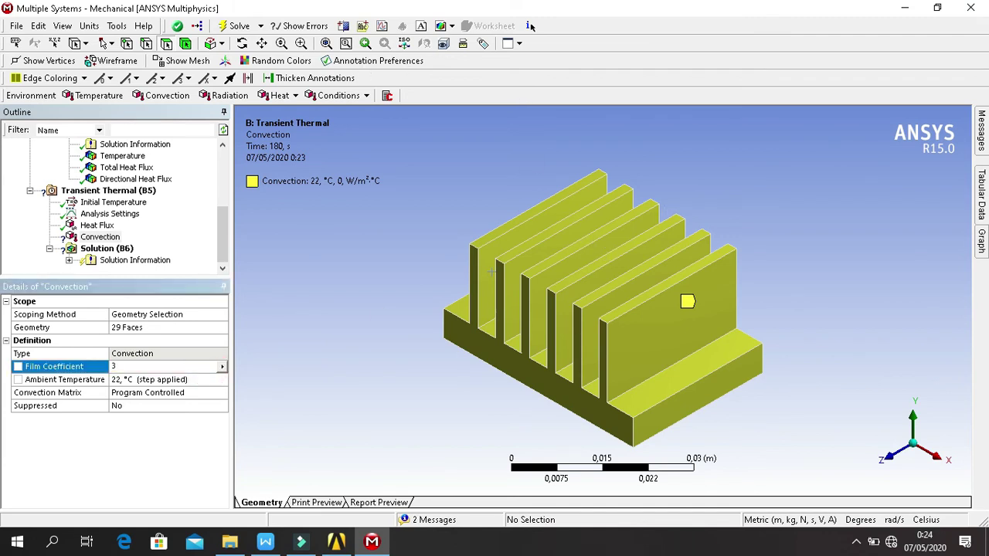
pyautogui.click(207, 379)
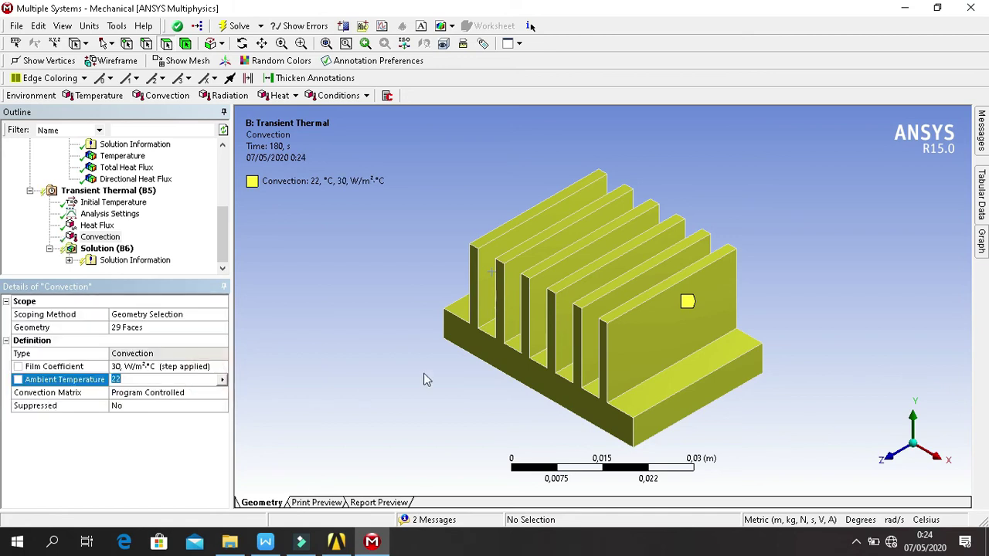
pyautogui.click(106, 450)
# - Insert a Temperature result in the Transient Thermal solution
pyautogui.click(112, 250)
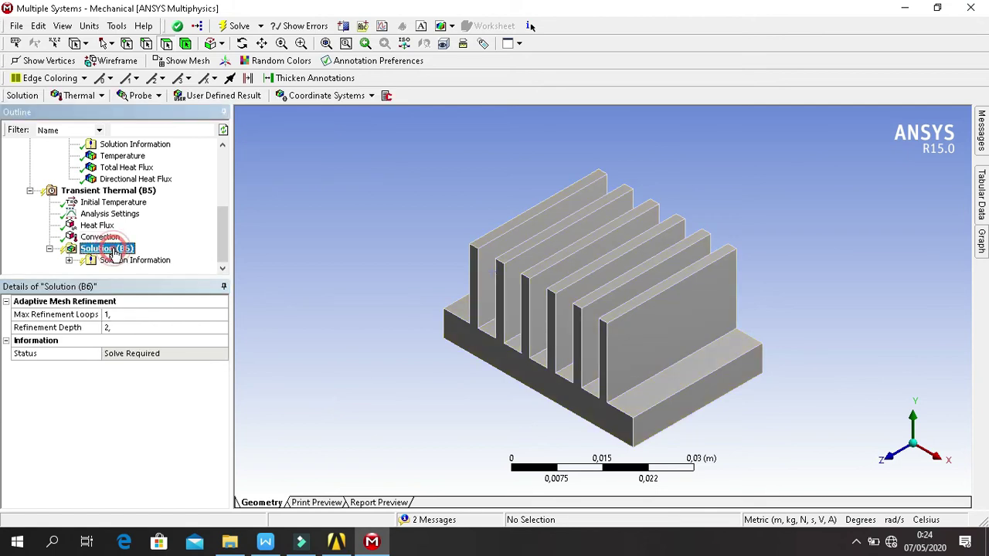
pyautogui.rightClick(113, 250)
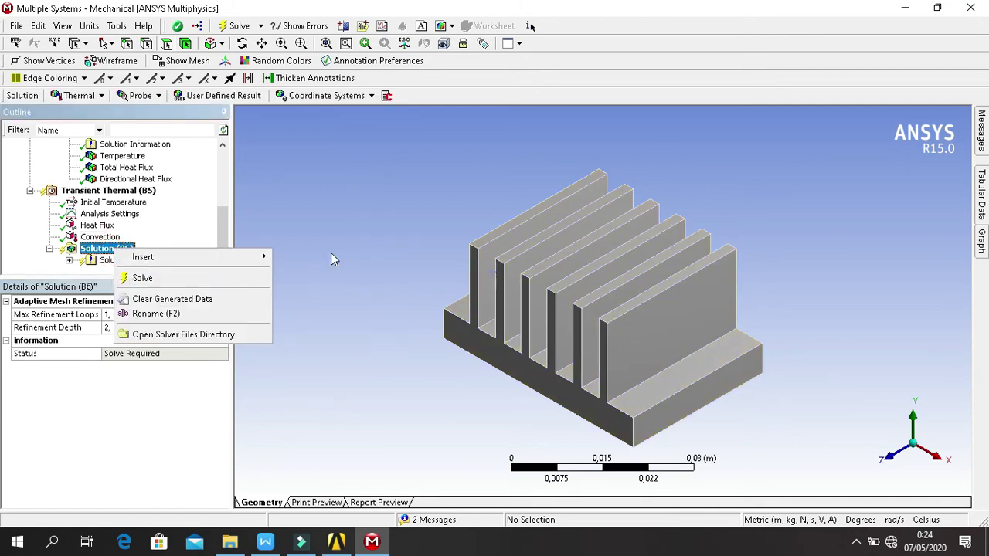
pyautogui.moveTo(267, 261)
pyautogui.moveTo(353, 263)
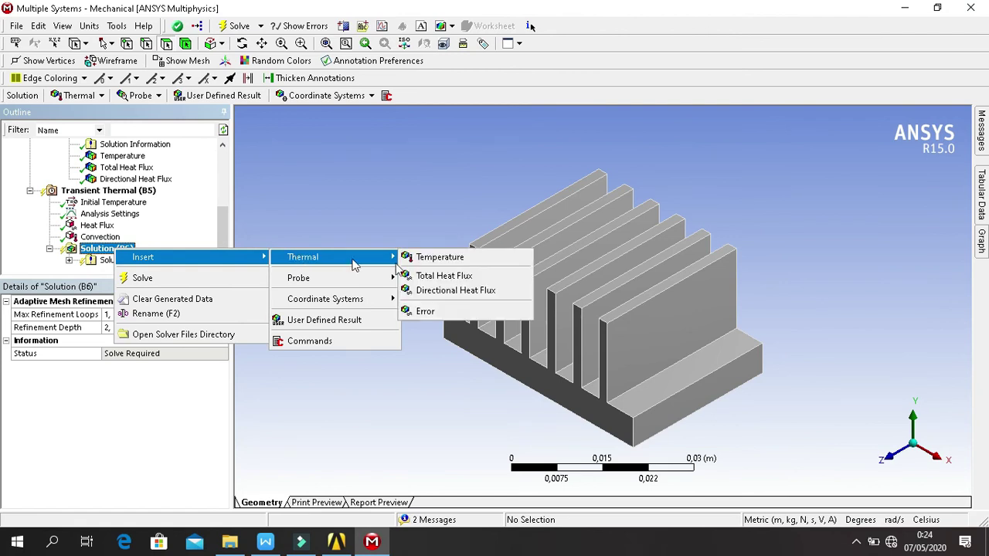
pyautogui.click(440, 256)
# - Insert a Total Heat Flux result in the Transient Thermal solution
pyautogui.click(127, 237)
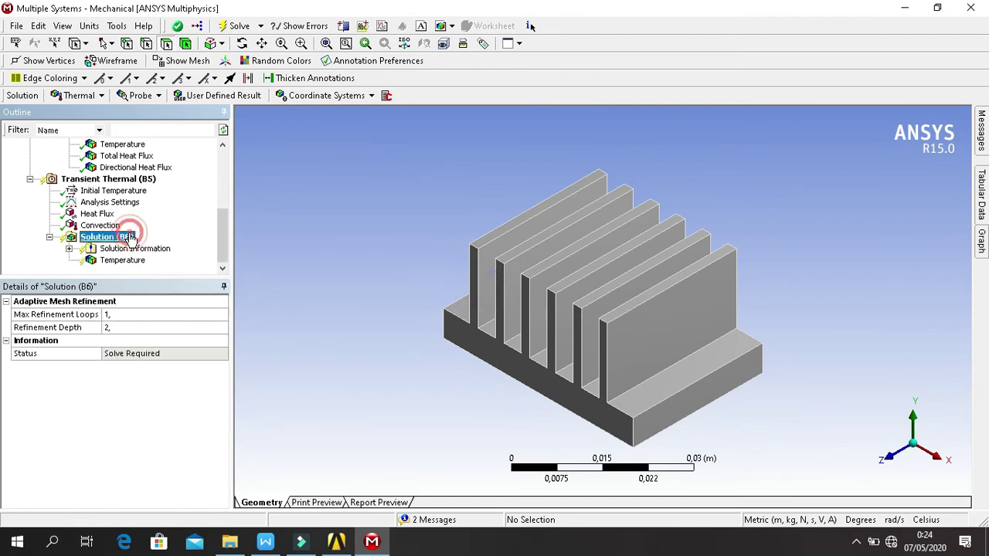
pyautogui.rightClick(129, 239)
pyautogui.moveTo(263, 246)
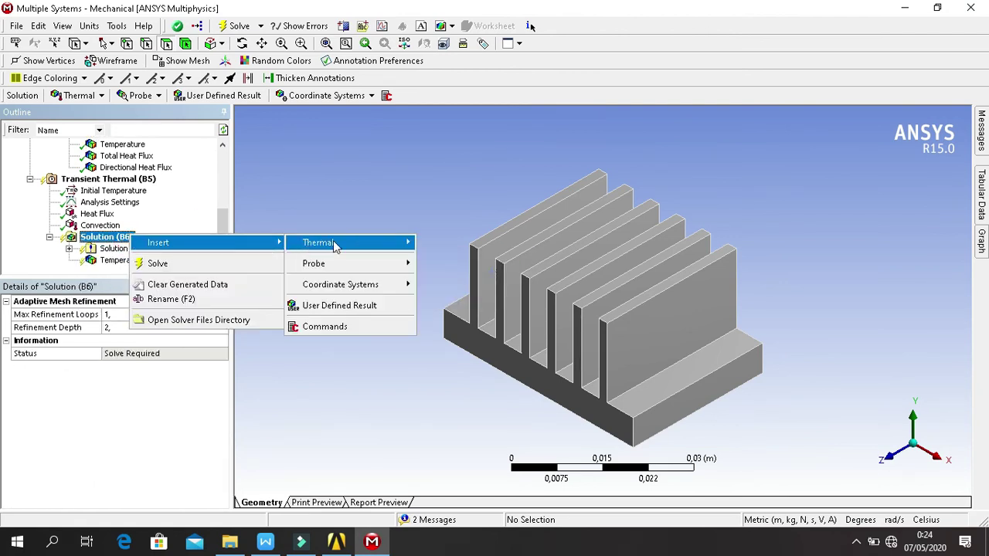
pyautogui.moveTo(334, 245)
pyautogui.click(430, 259)
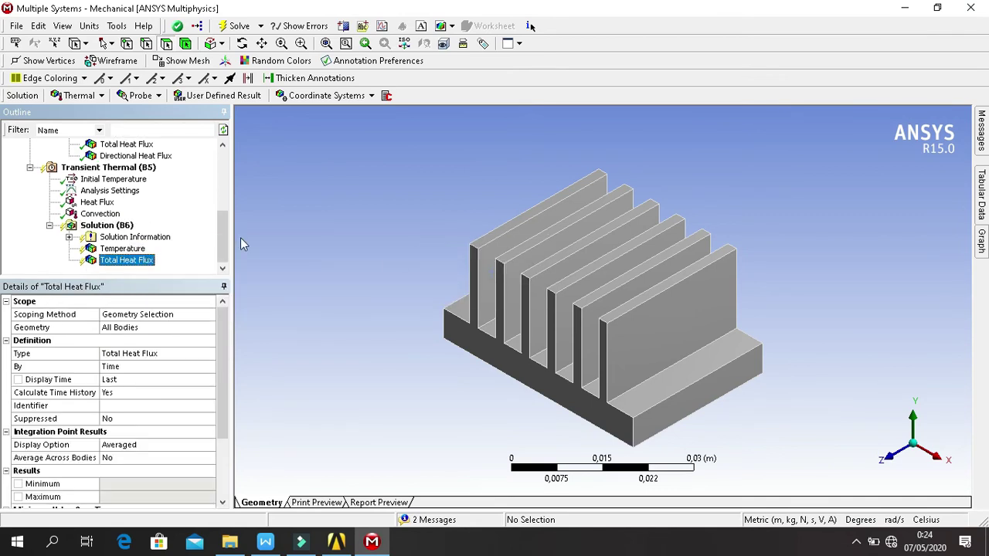
# - Insert a Directional Heat Flux result in the Transient Thermal solution
pyautogui.click(128, 225)
pyautogui.rightClick(132, 226)
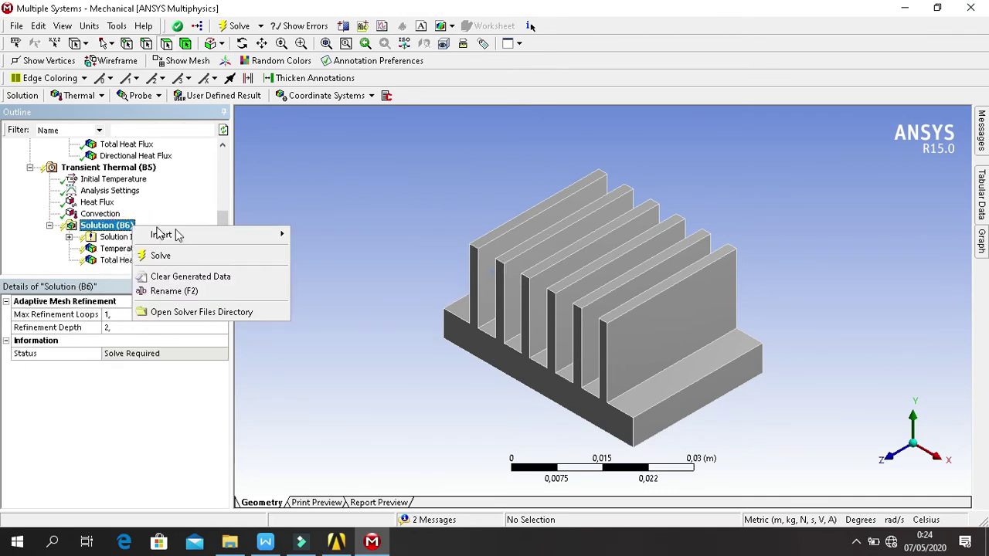
pyautogui.moveTo(176, 235)
pyautogui.moveTo(338, 247)
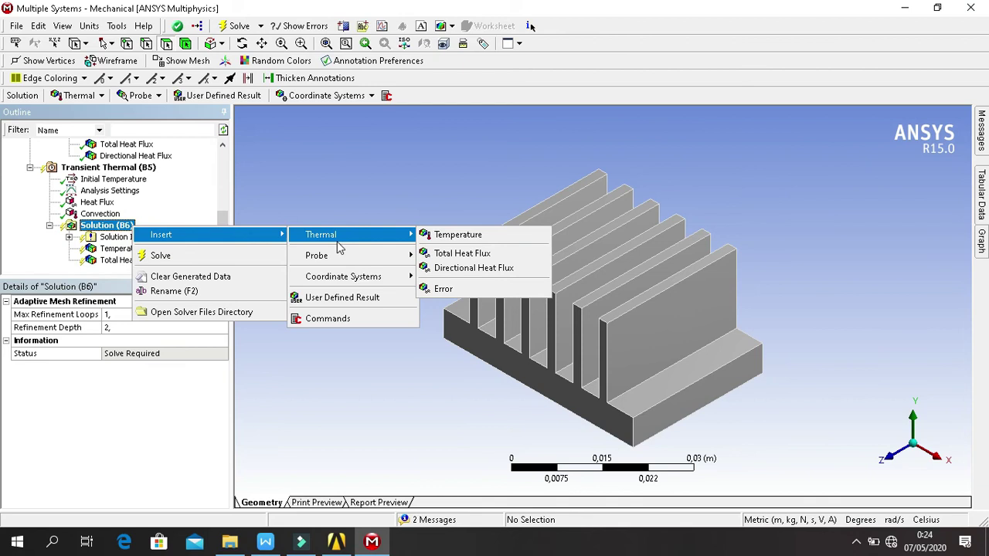
pyautogui.click(447, 275)
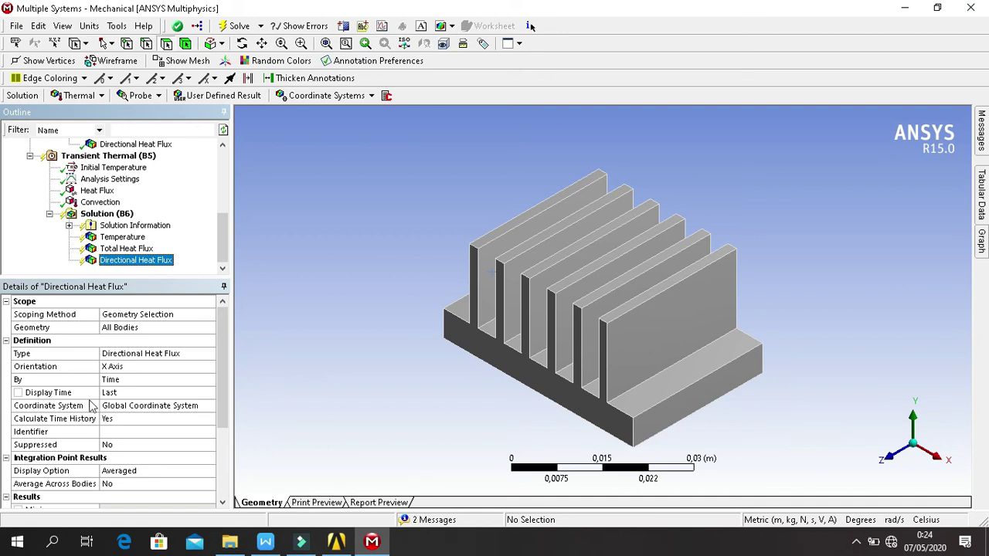
# - Set the Directional Heat Flux orientation to Y Axis and solve the transient thermal analysis
pyautogui.click(151, 367)
pyautogui.click(210, 368)
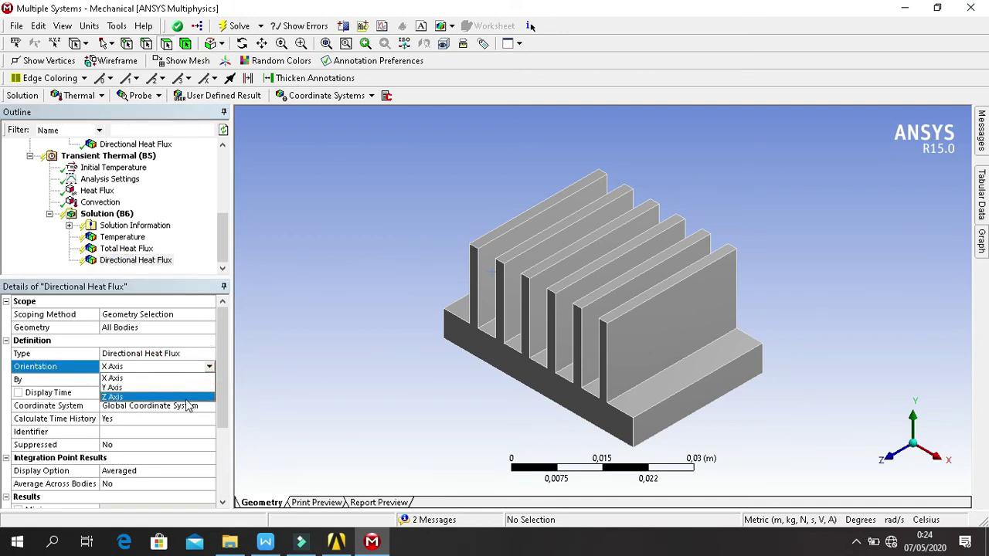
pyautogui.click(183, 387)
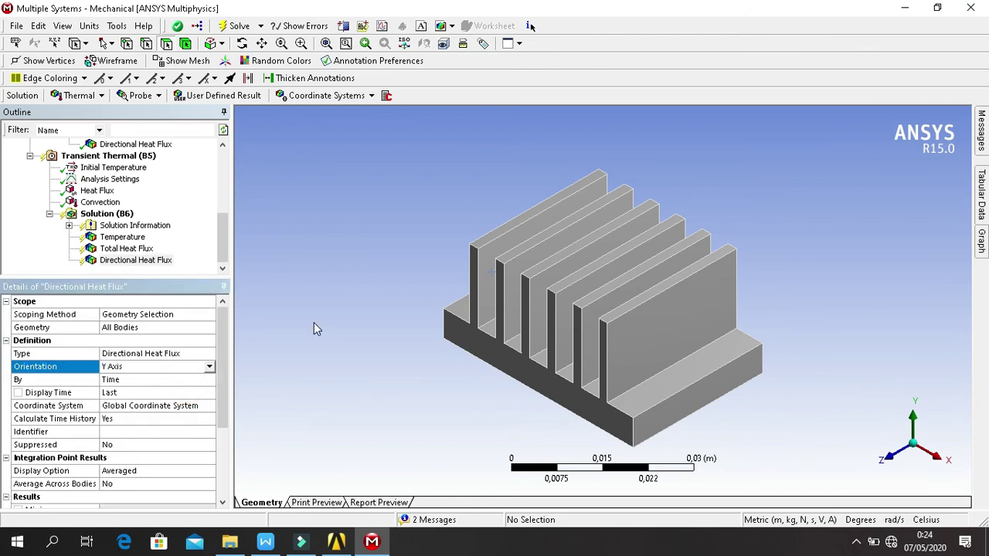
pyautogui.click(234, 25)
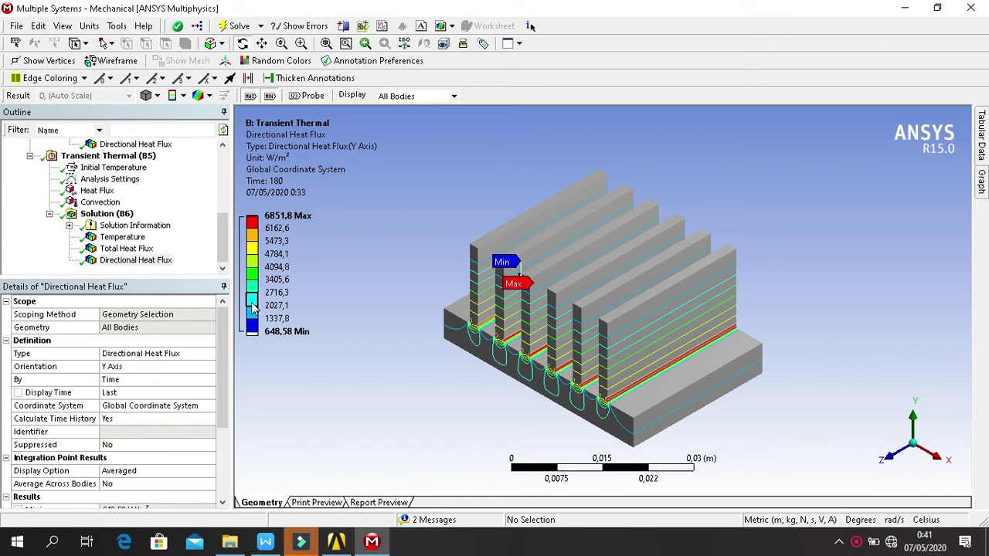
# - Display the transient Temperature result as contour bands
pyautogui.click(137, 240)
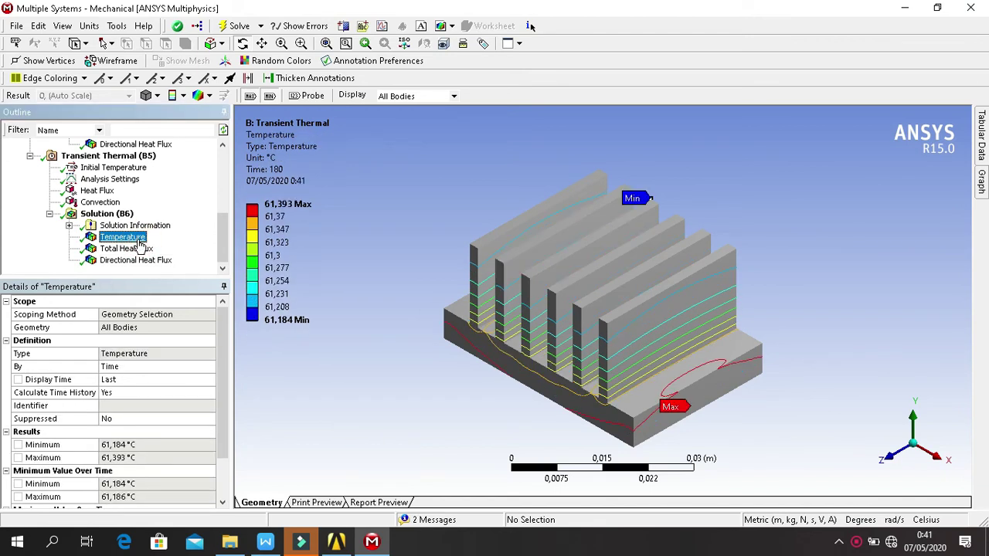
pyautogui.click(185, 96)
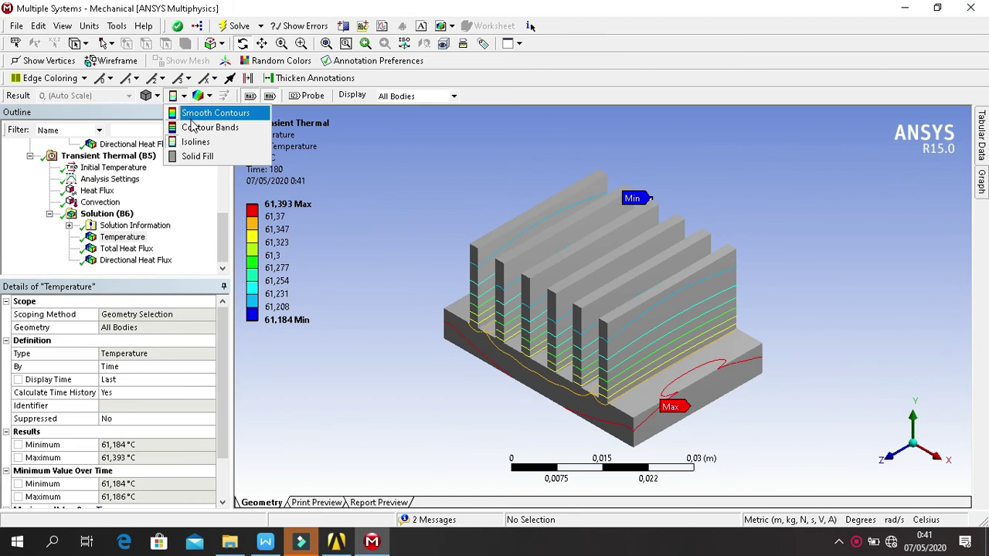
pyautogui.click(202, 128)
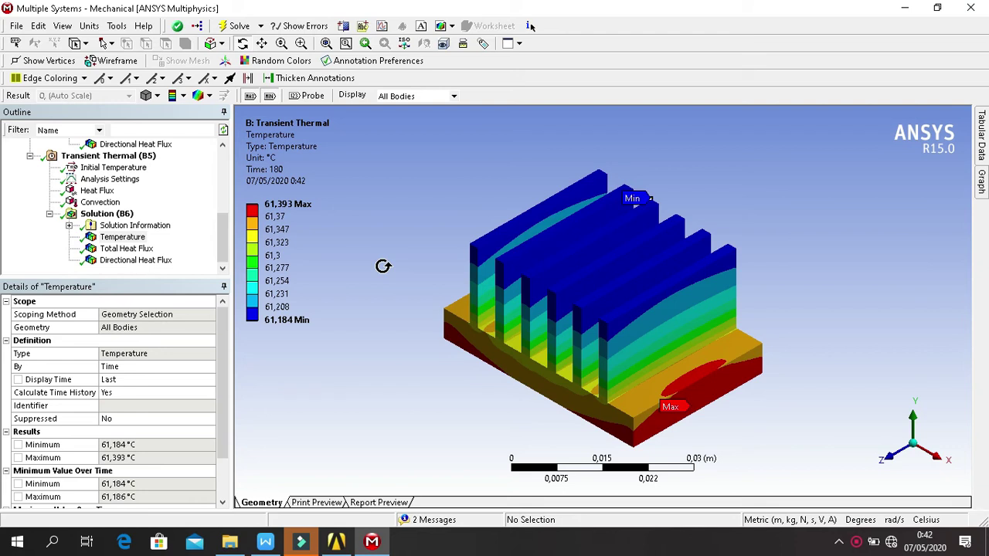
# - Display the transient Total Heat Flux result as isolines with the mesh elements shown
pyautogui.click(120, 249)
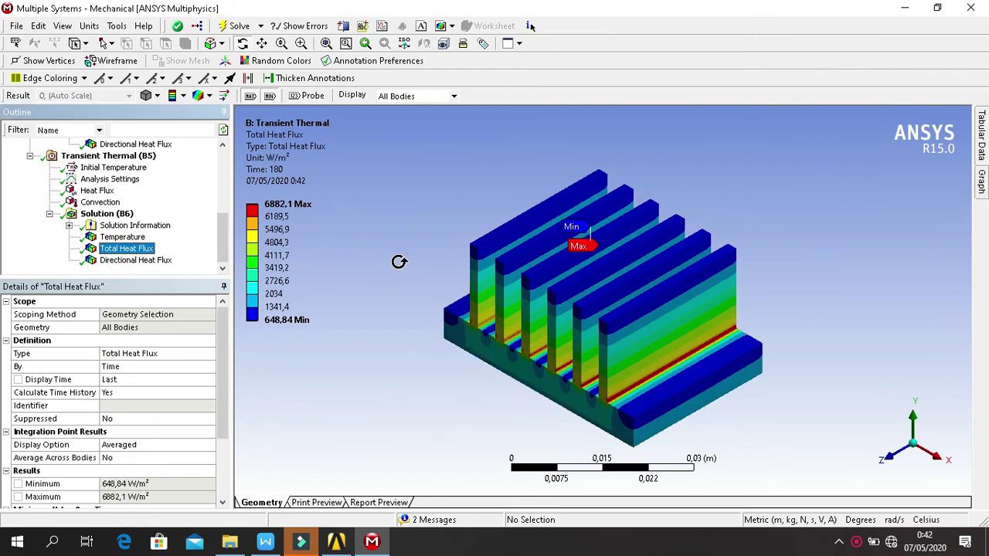
pyautogui.click(182, 96)
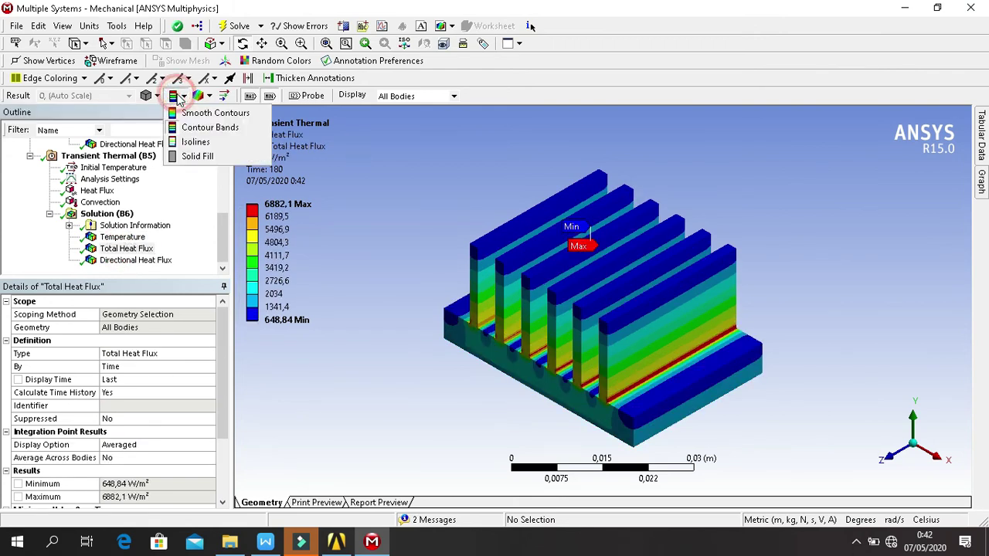
pyautogui.click(191, 143)
pyautogui.click(207, 96)
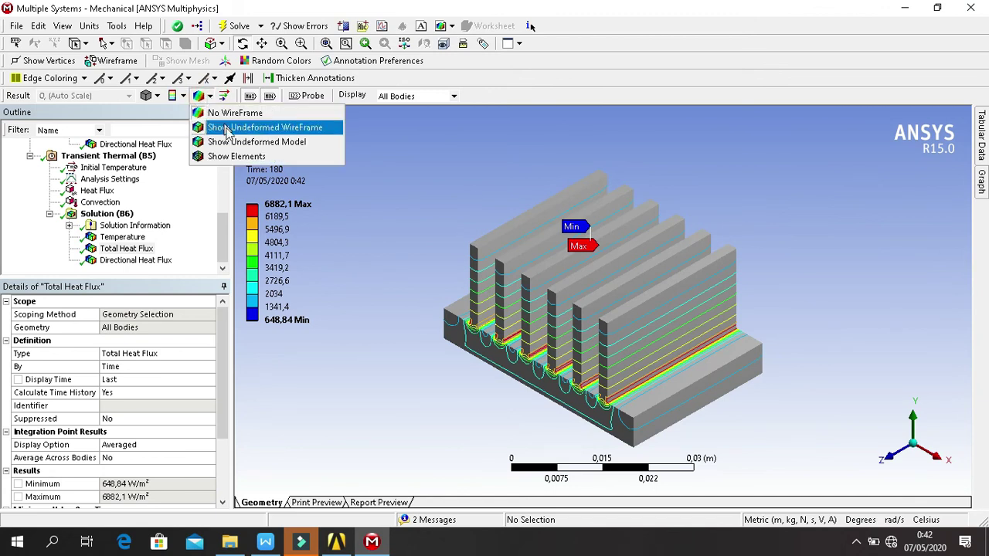
pyautogui.click(225, 158)
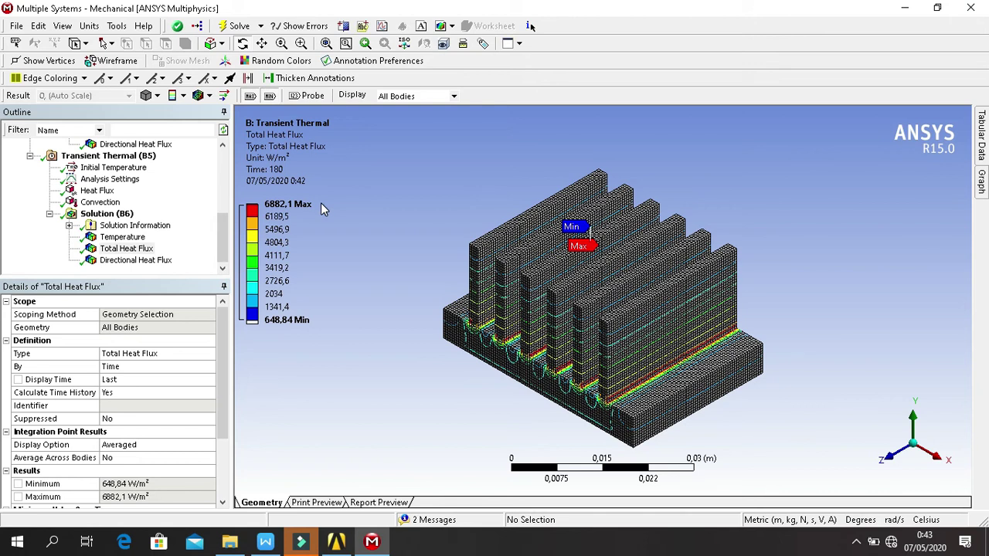
# - Display the transient Directional Heat Flux result with the No WireFrame option
pyautogui.click(154, 260)
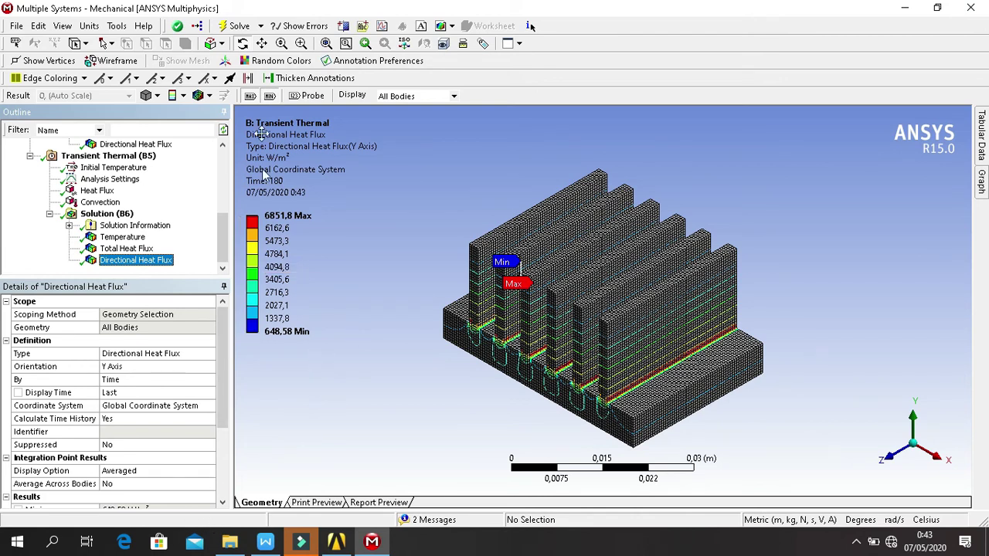
pyautogui.click(209, 97)
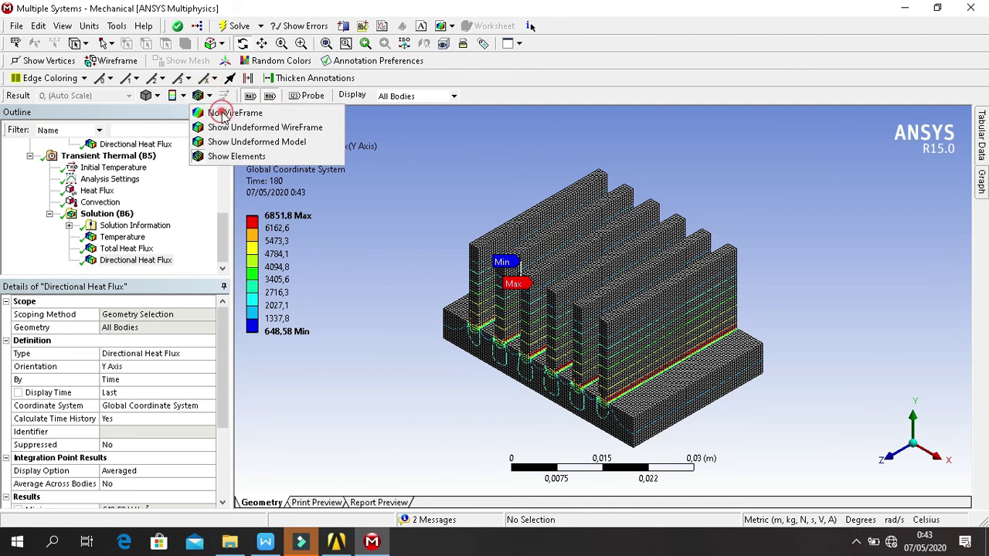
pyautogui.click(224, 115)
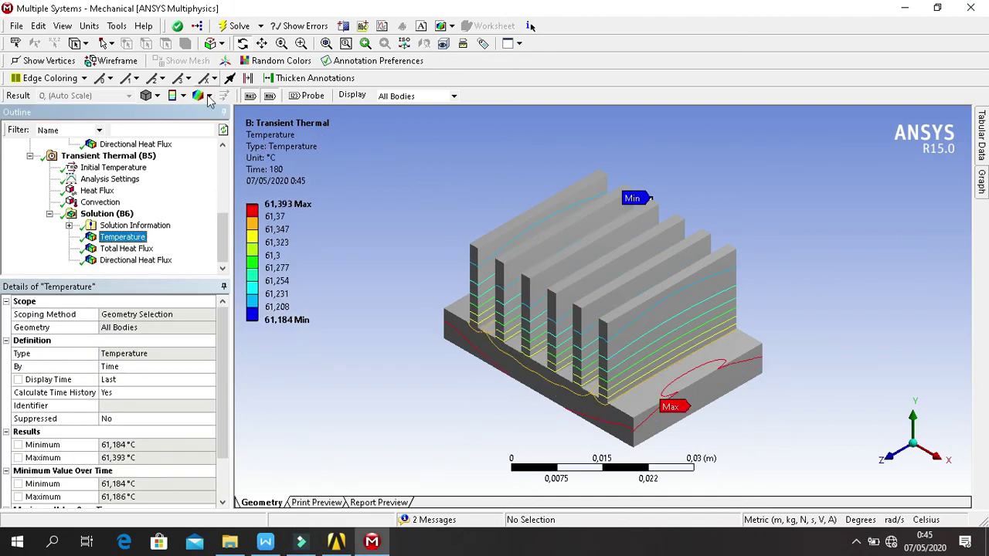
# - Display the transient Temperature result as contour bands with the No WireFrame option
pyautogui.click(199, 97)
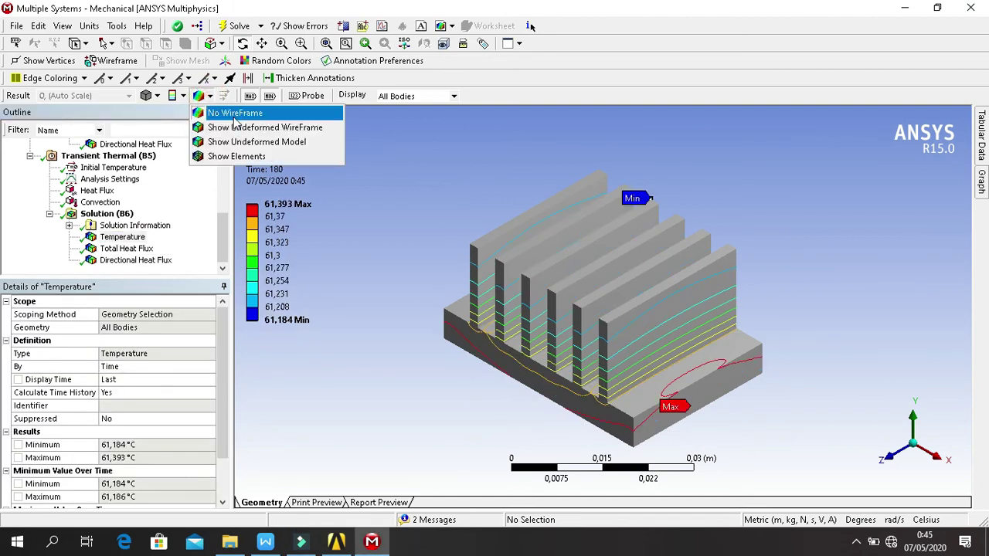
pyautogui.click(235, 113)
pyautogui.click(183, 96)
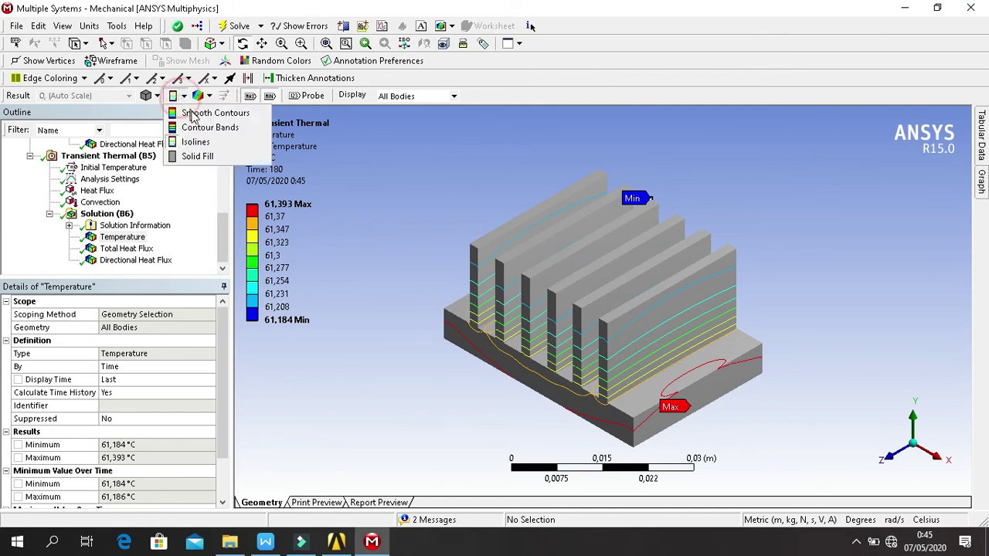
pyautogui.click(210, 127)
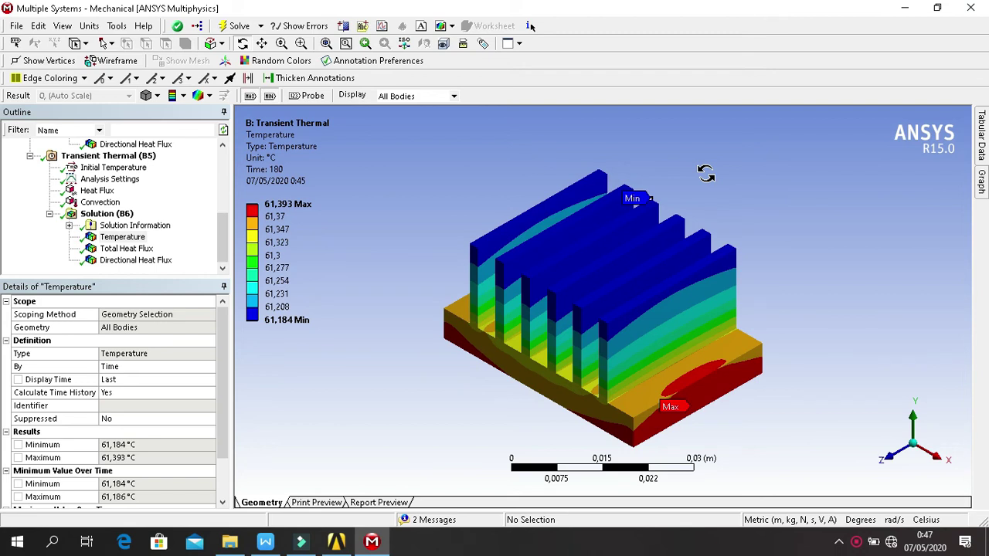
# - Switch to Workbench, close Mechanical, and add a Static Structural system linked to the Steady-State Thermal system's Solution
pyautogui.click(336, 542)
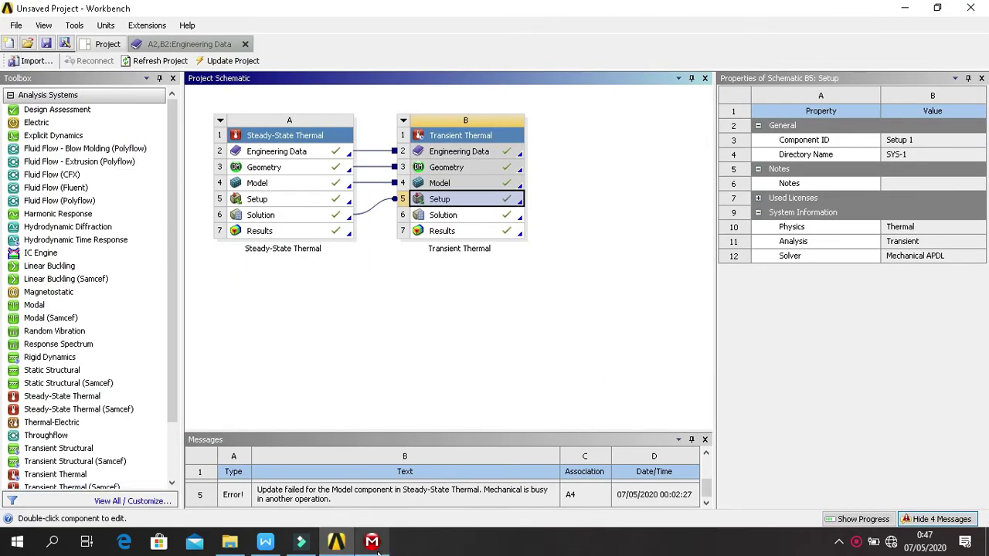
pyautogui.moveTo(375, 546)
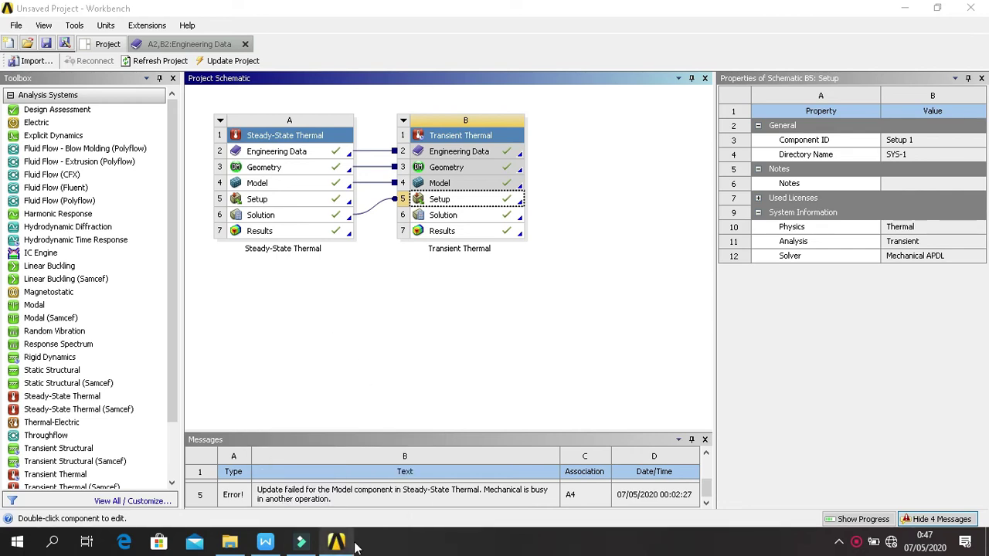
pyautogui.moveTo(332, 540)
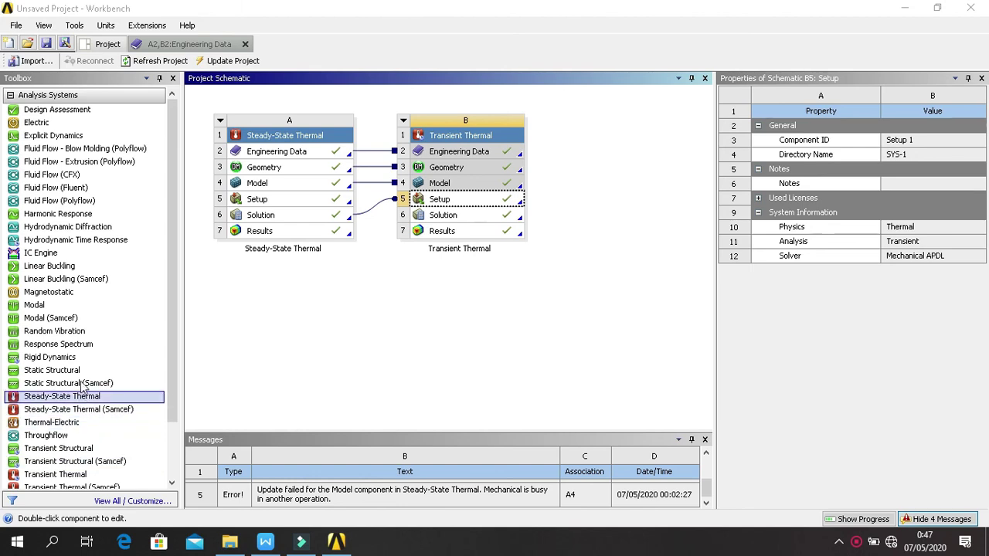
pyautogui.moveTo(83, 379); pyautogui.dragTo(318, 214)
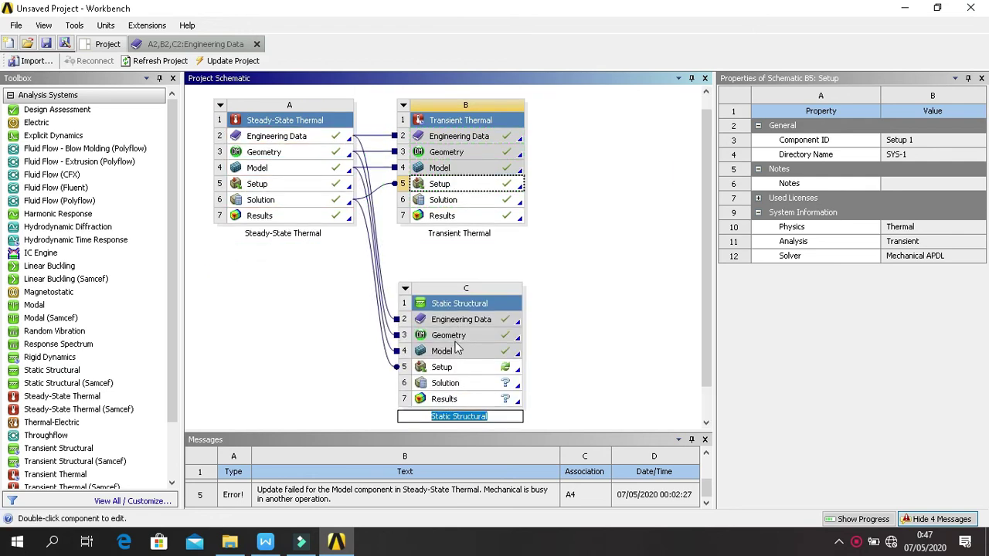
pyautogui.click(704, 439)
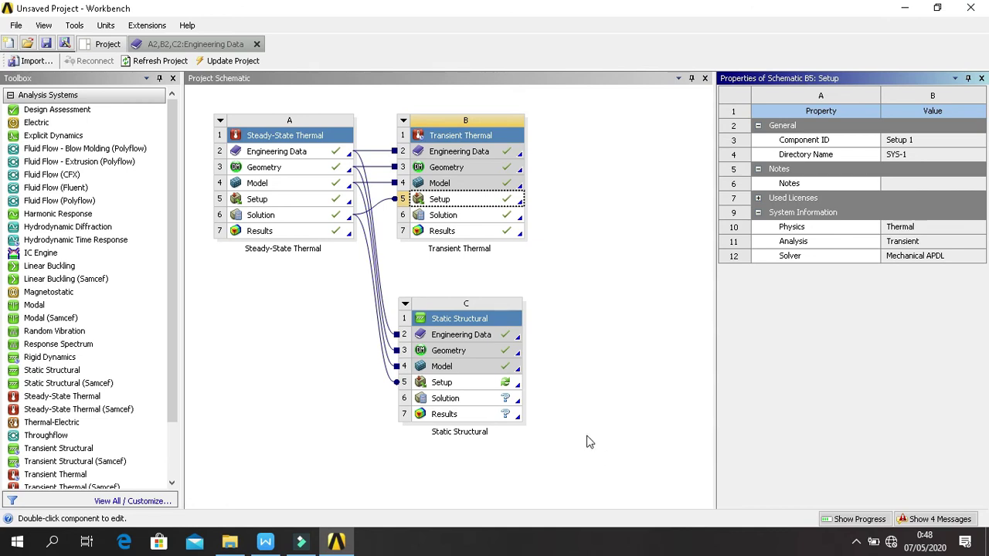
# - Open the Engineering Data of the Steady-State Thermal system and add Isotropic Elasticity to the Aluminium material
pyautogui.click(305, 155)
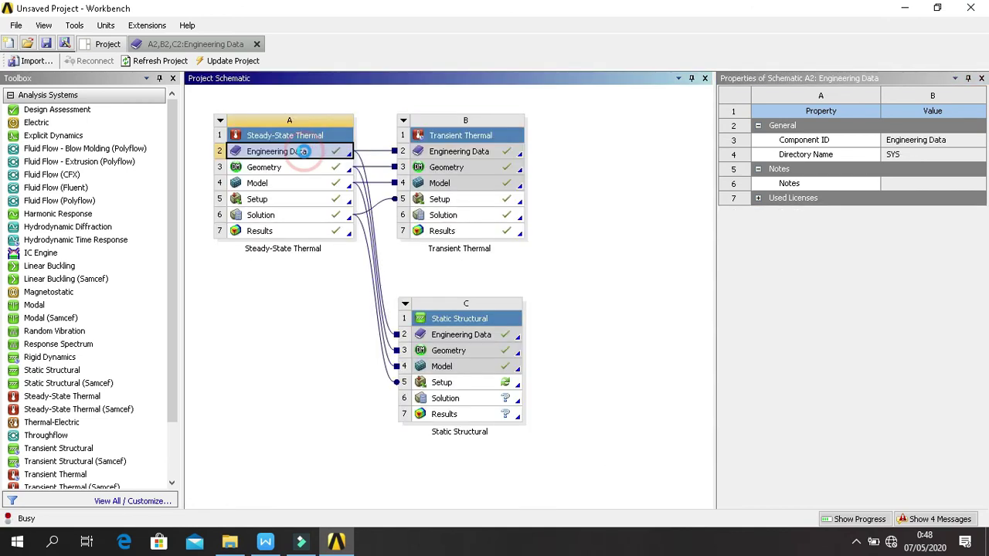
pyautogui.doubleClick(303, 152)
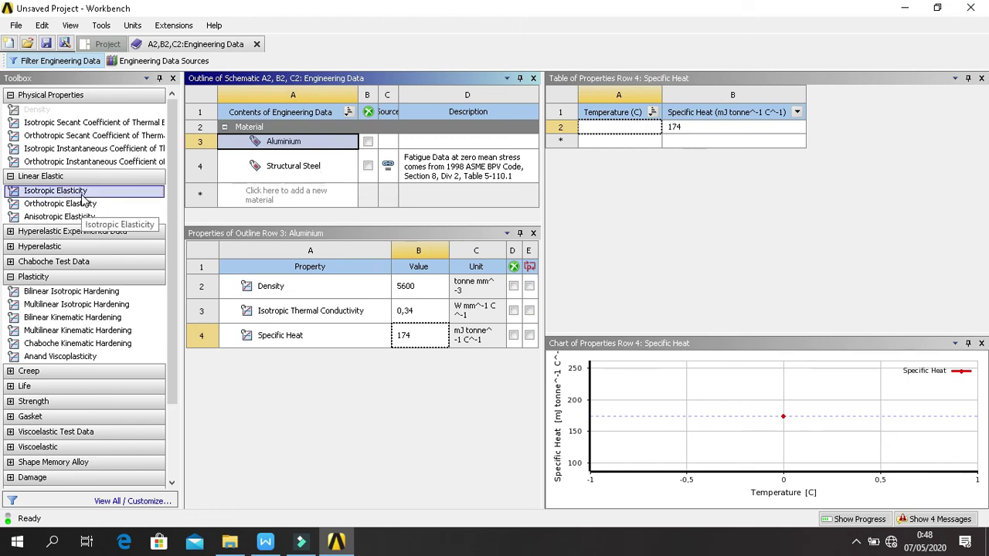
pyautogui.moveTo(84, 199); pyautogui.dragTo(307, 331)
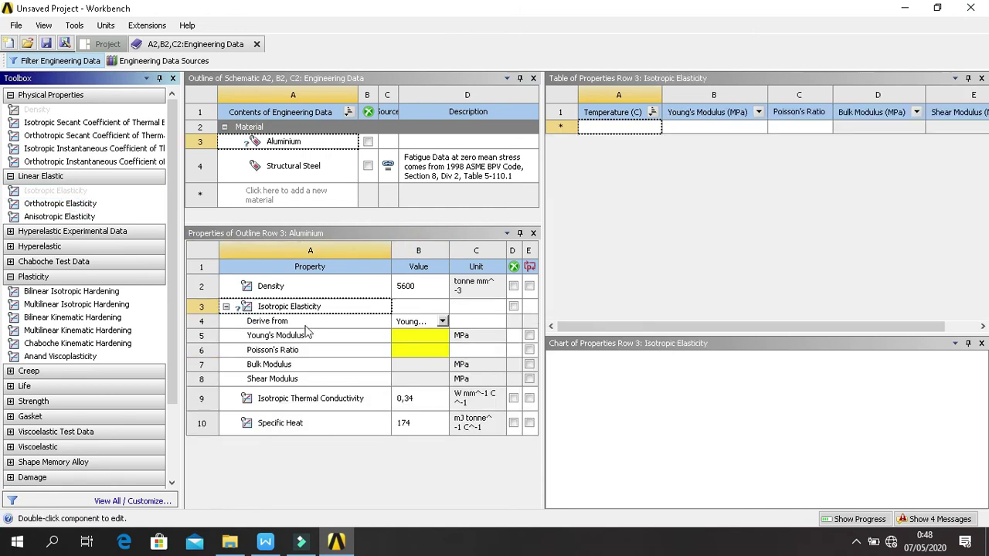
# - Set Aluminium's Young's Modulus to 1,4E+11 MPa and its Poisson's Ratio to 0,3
pyautogui.click(407, 340)
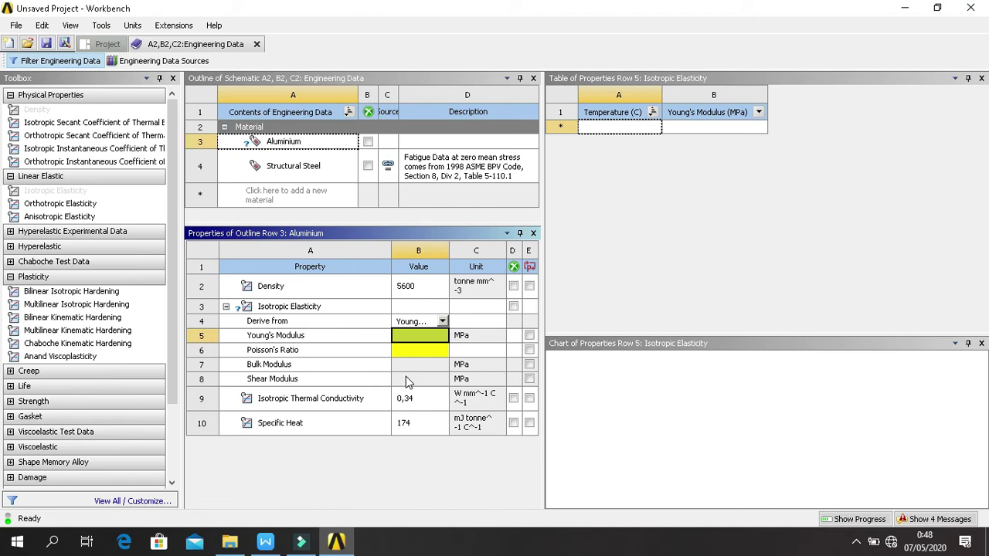
pyautogui.write('1,')
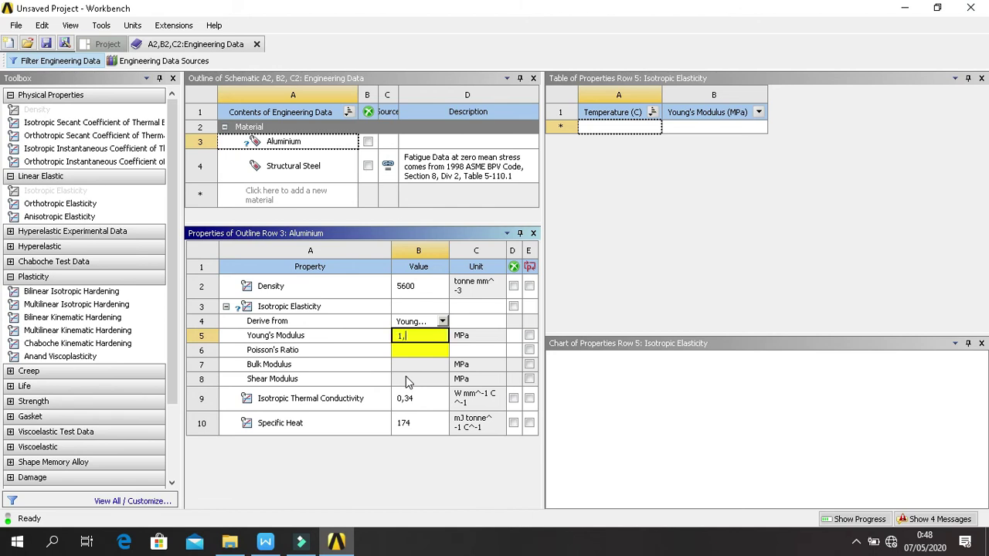
pyautogui.write('4E+11')
pyautogui.press('Return')
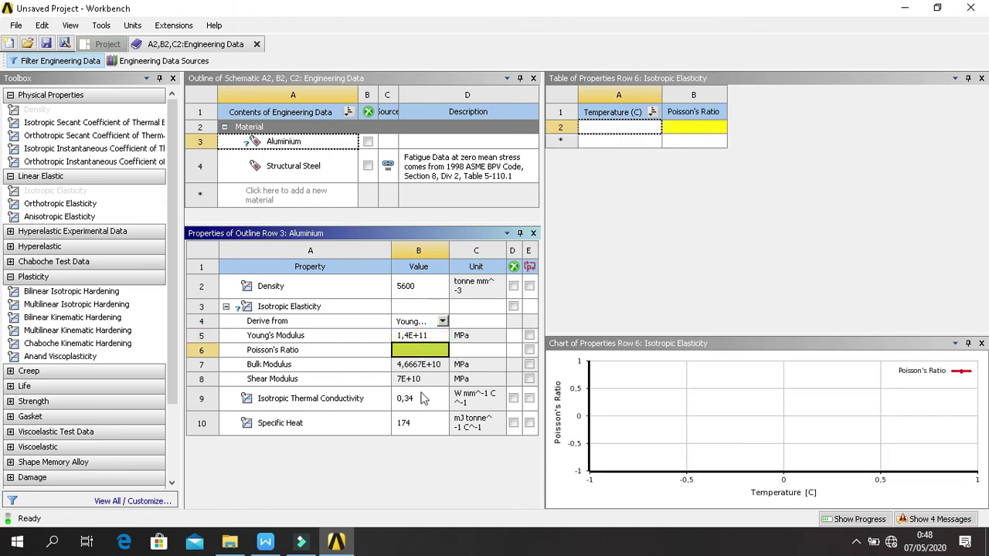
pyautogui.write('0,3')
pyautogui.press('Return')
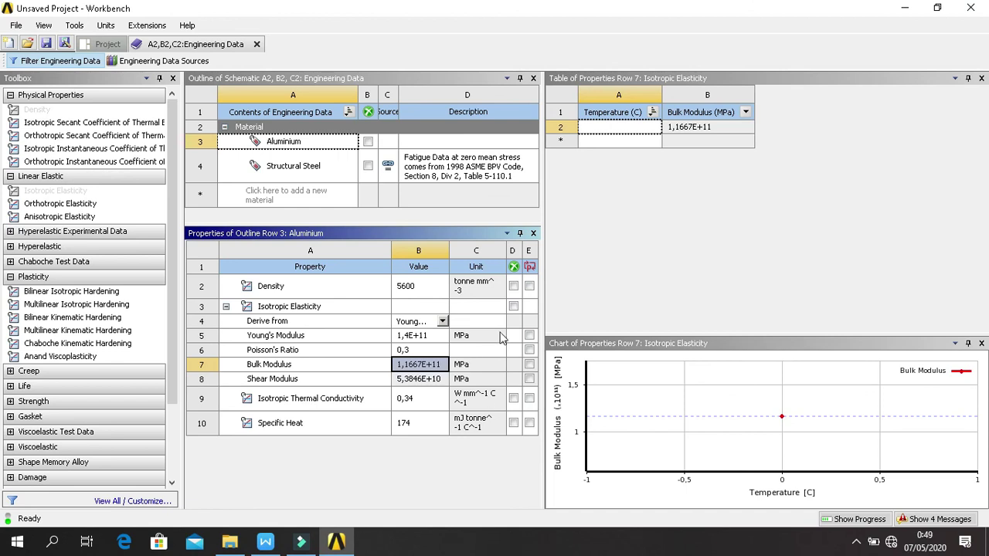
# - Change the project units to SI (kg,m,s,K,A,N,V) and set Aluminium's Young's Modulus to 1,4E+11 Pa
pyautogui.click(106, 25)
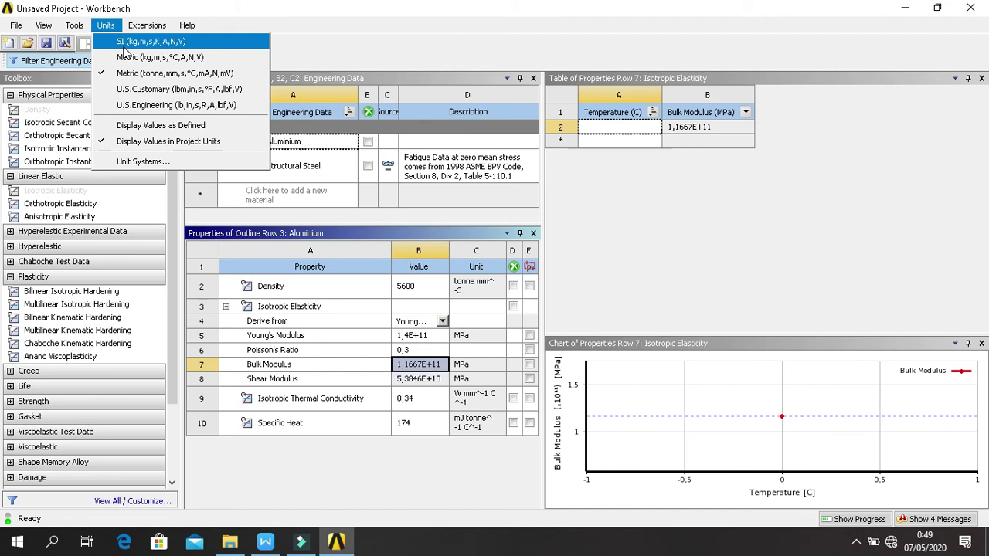
pyautogui.click(122, 41)
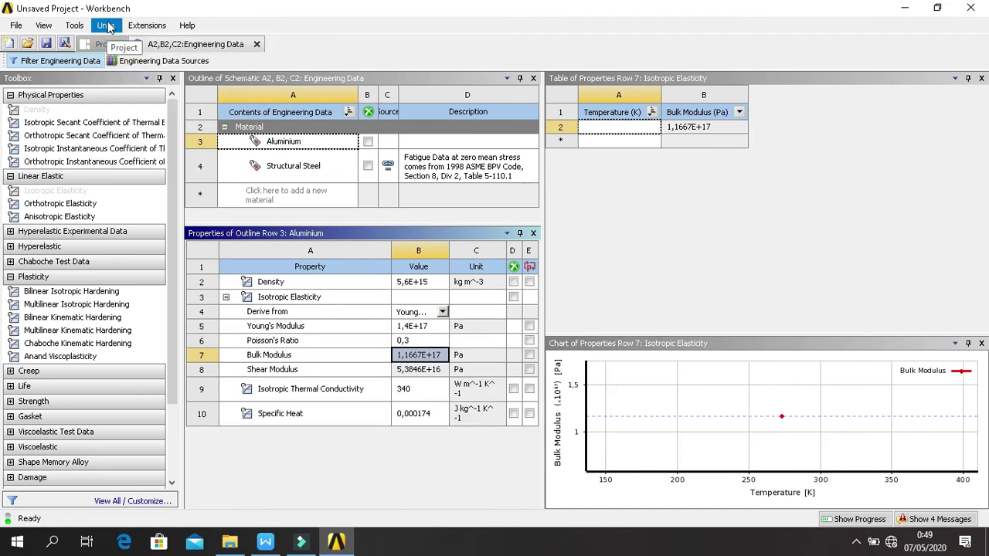
pyautogui.click(425, 325)
pyautogui.click(429, 325)
pyautogui.doubleClick(430, 325)
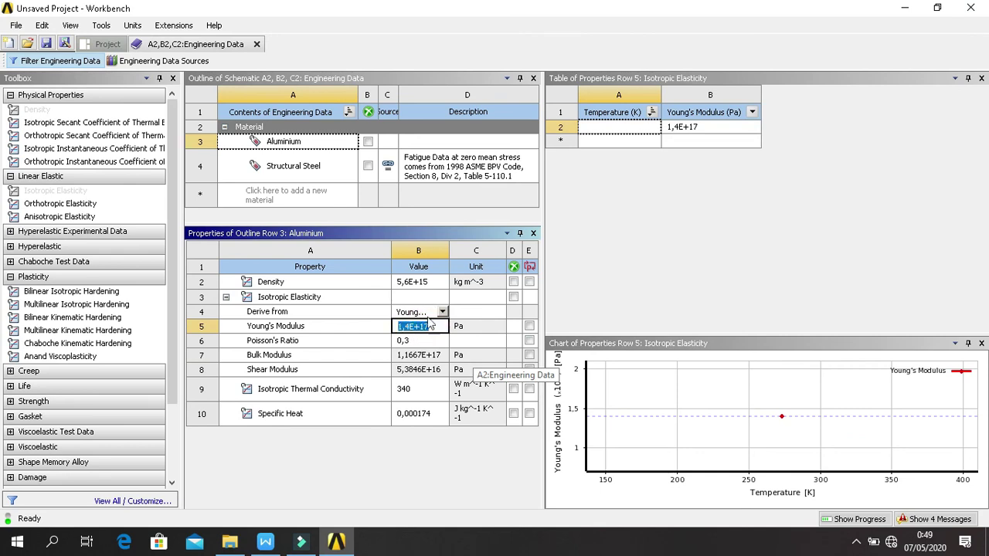
pyautogui.write('1,4E')
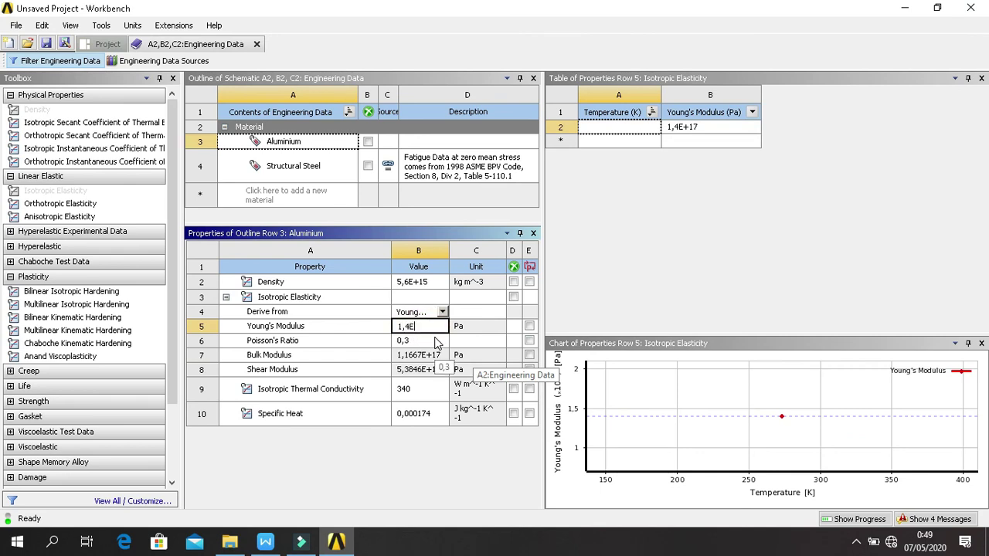
pyautogui.write('+11')
pyautogui.click(435, 340)
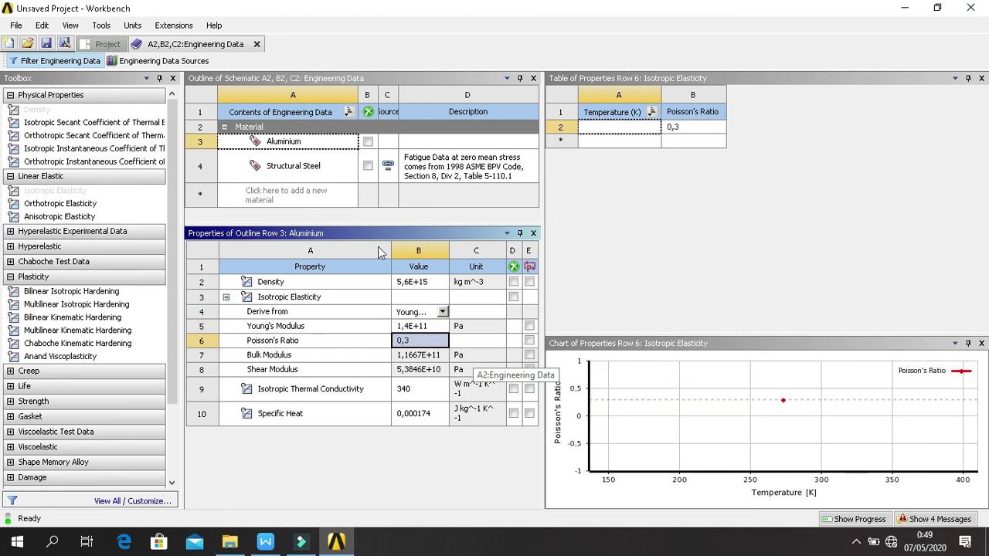
# - Return to the project schematic, open the Steady-State Thermal system's Model in Mechanical, and dismiss its message list
pyautogui.click(108, 44)
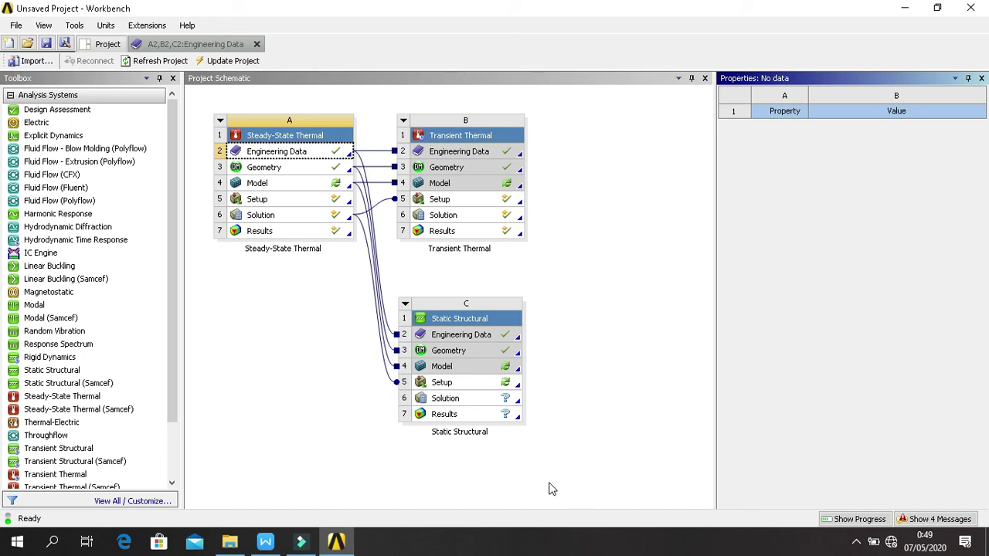
pyautogui.click(471, 367)
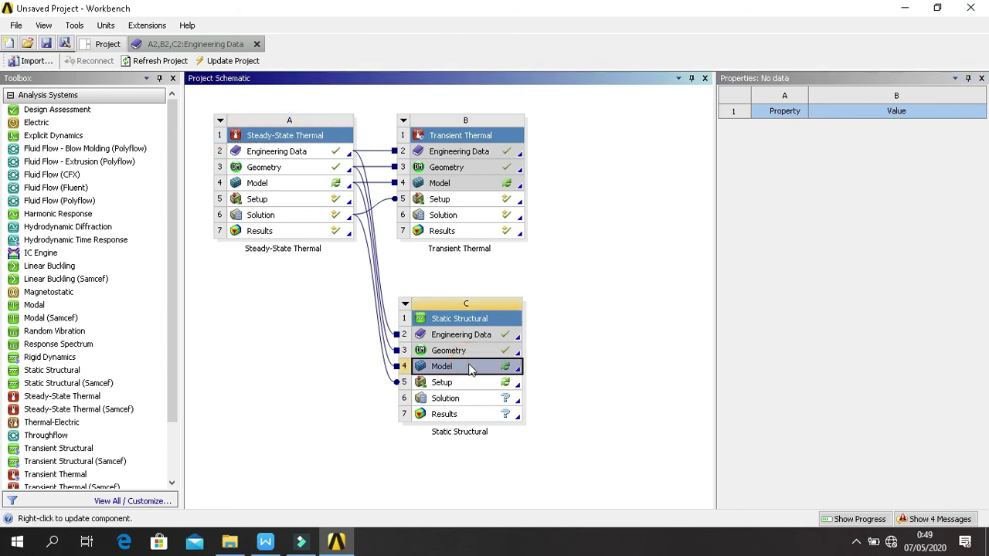
pyautogui.click(470, 367)
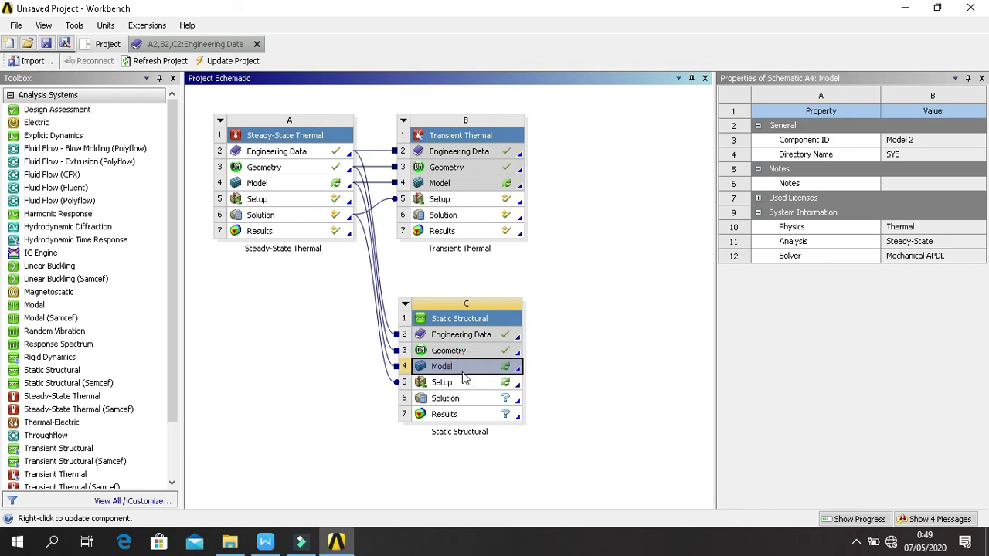
pyautogui.scroll(-1, 356, 444)
pyautogui.scroll(1, 366, 464)
pyautogui.click(456, 383)
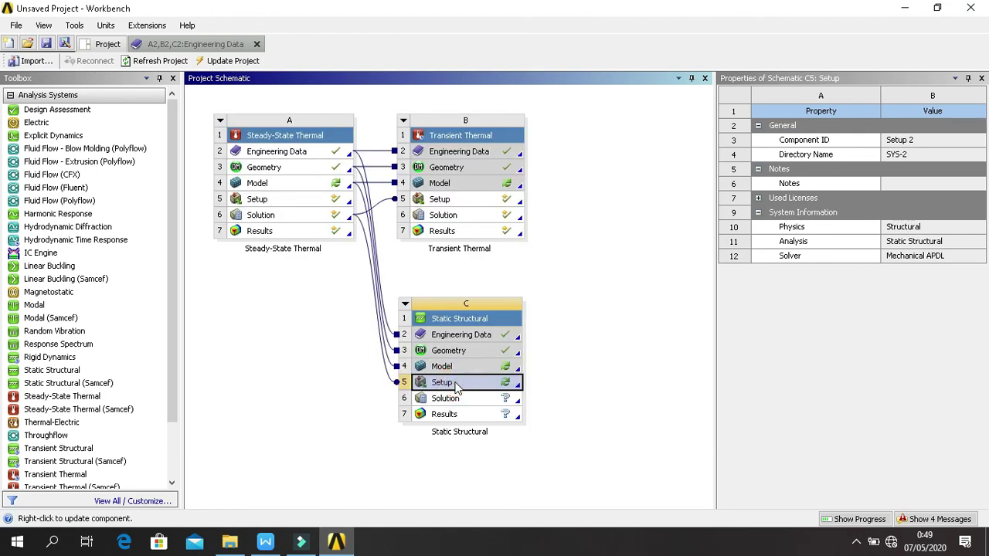
pyautogui.click(463, 368)
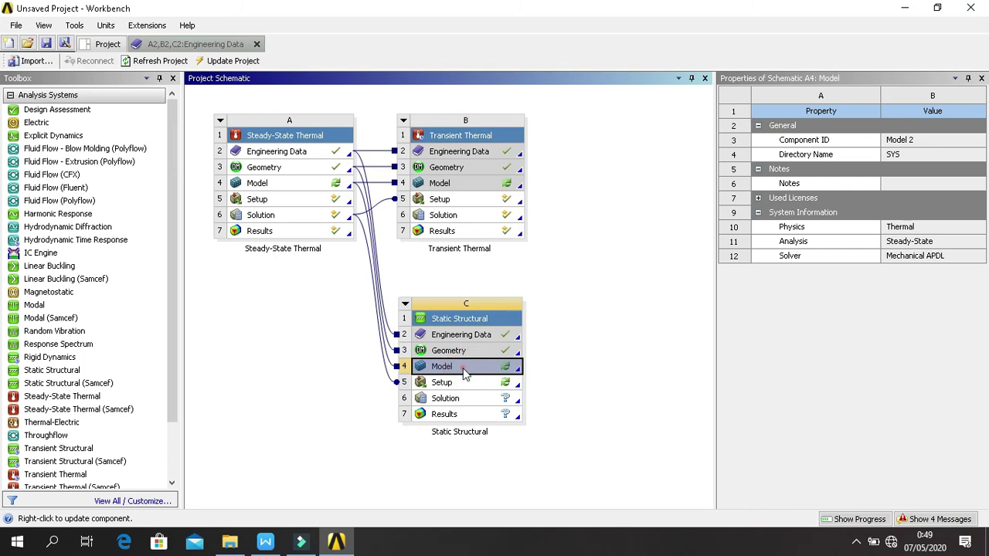
pyautogui.click(329, 188)
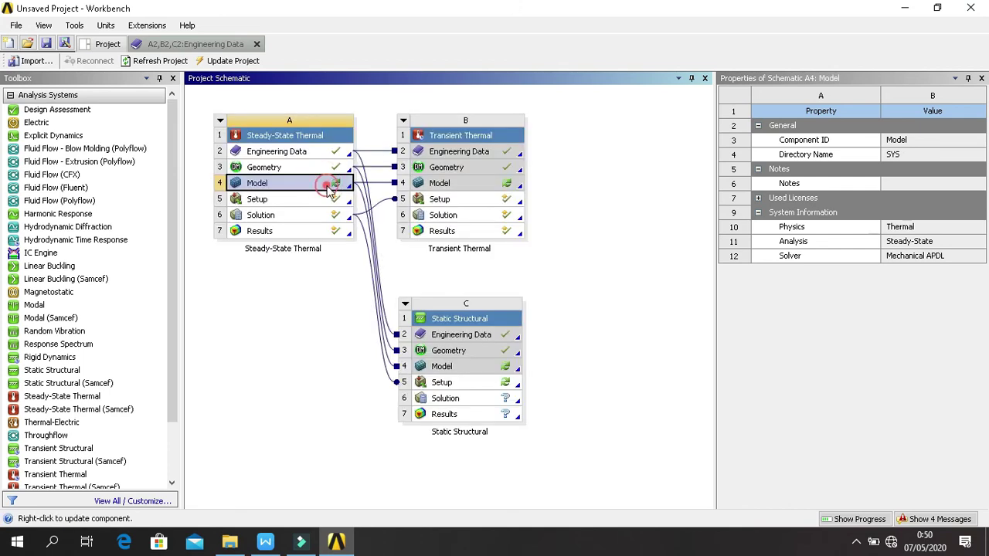
pyautogui.doubleClick(329, 188)
pyautogui.click(557, 303)
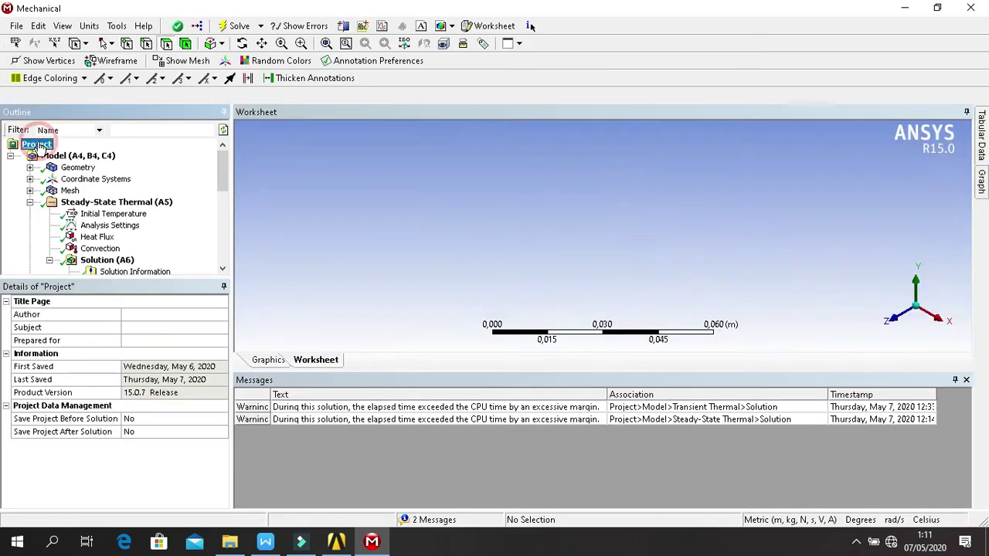
pyautogui.click(59, 160)
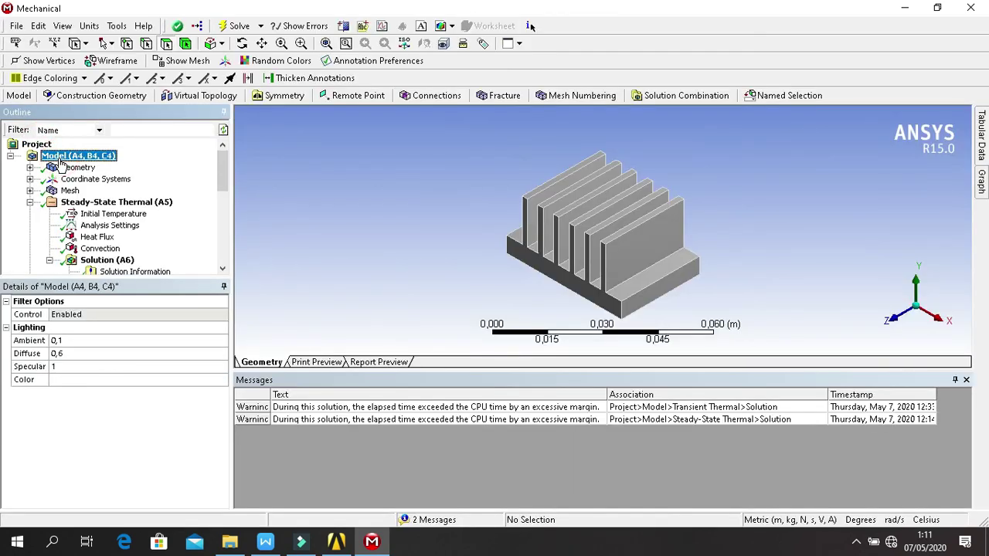
pyautogui.click(965, 380)
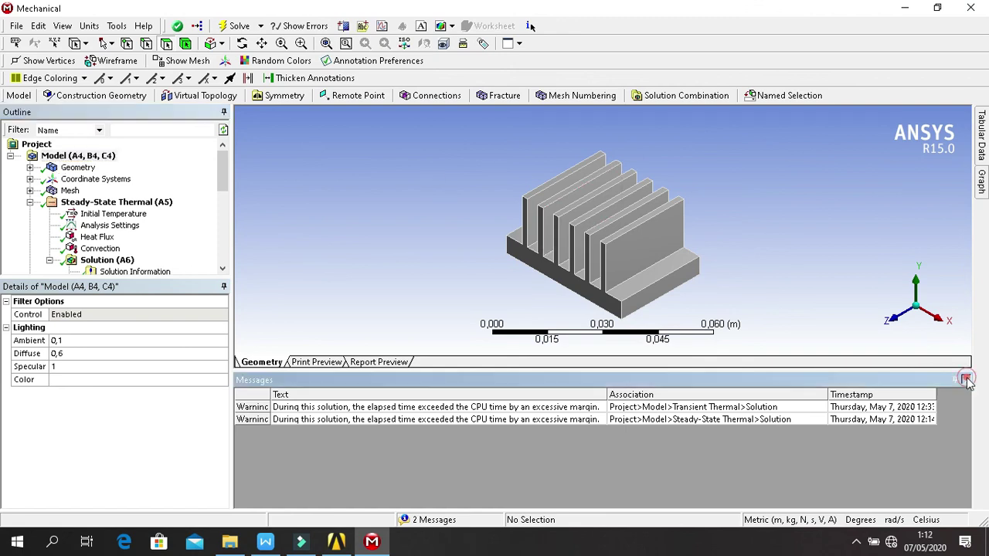
# - Insert a Fixed Support in the Static Structural analysis and scope it to the underside face of the heat sink base
pyautogui.scroll(-5, 126, 255)
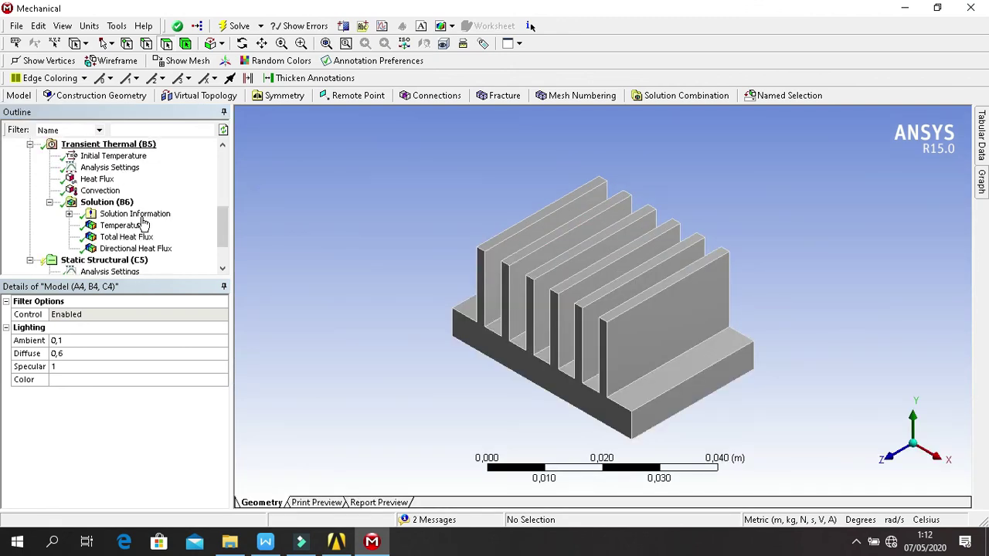
pyautogui.scroll(-2, 120, 240)
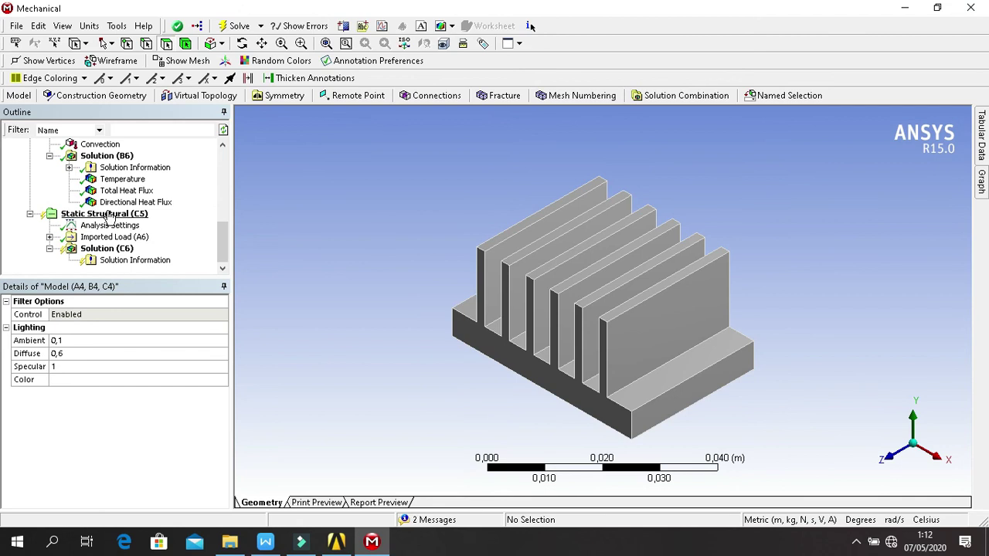
pyautogui.click(109, 216)
pyautogui.rightClick(110, 217)
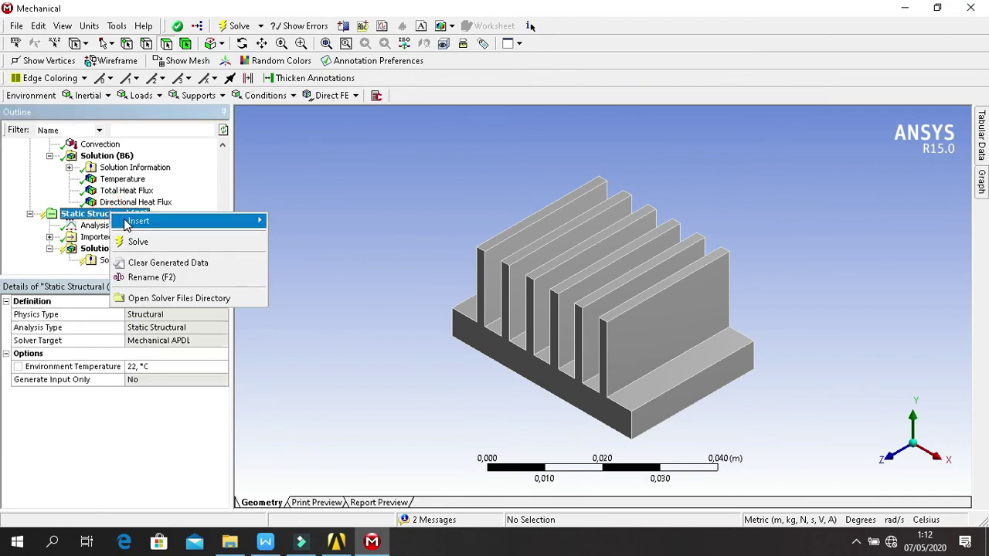
pyautogui.moveTo(150, 222)
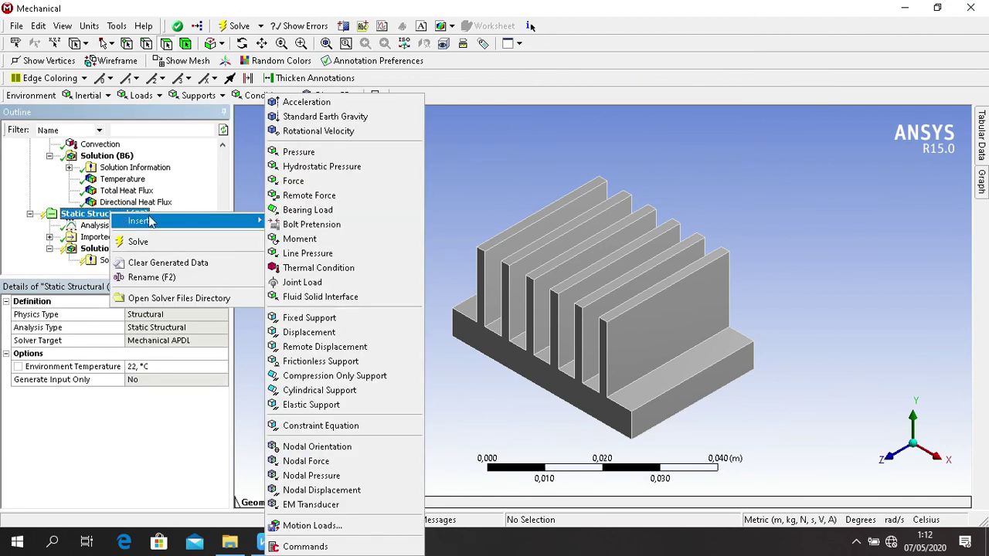
pyautogui.click(332, 315)
pyautogui.click(241, 43)
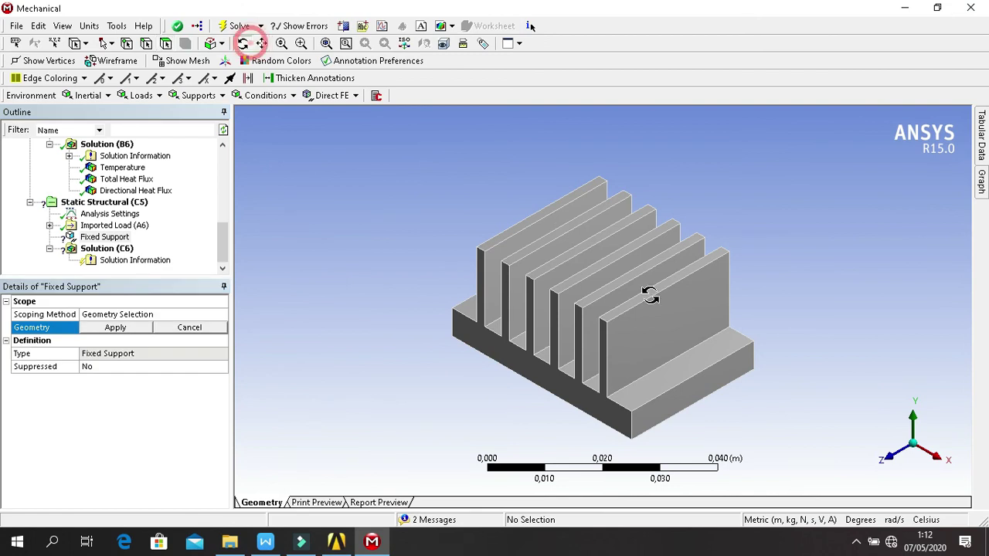
pyautogui.moveTo(652, 326); pyautogui.dragTo(576, 228)
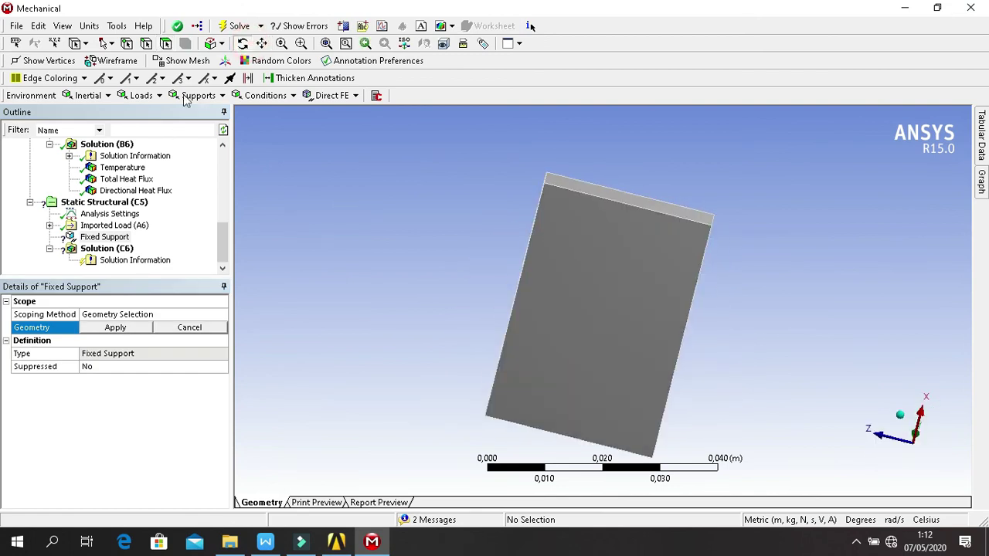
pyautogui.click(166, 43)
pyautogui.click(525, 324)
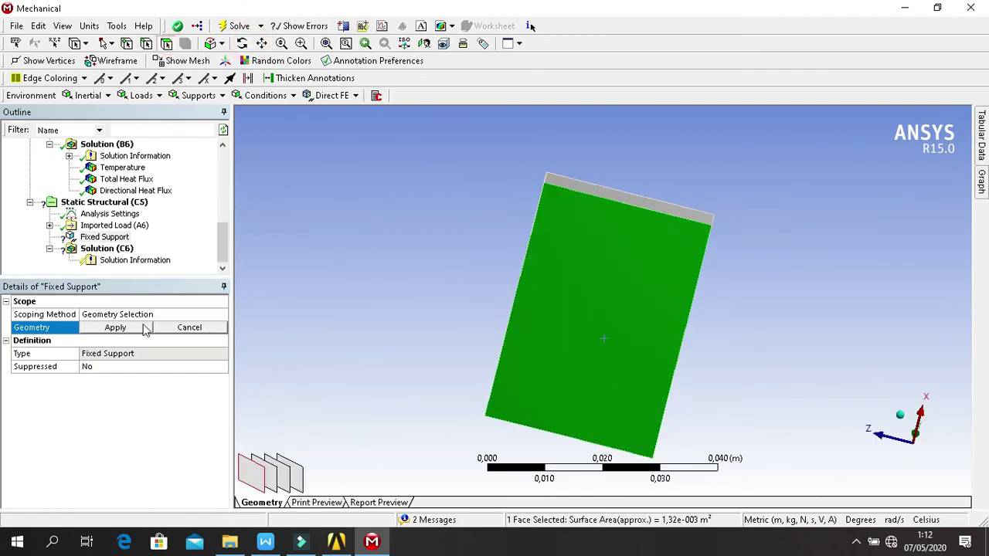
pyautogui.click(140, 327)
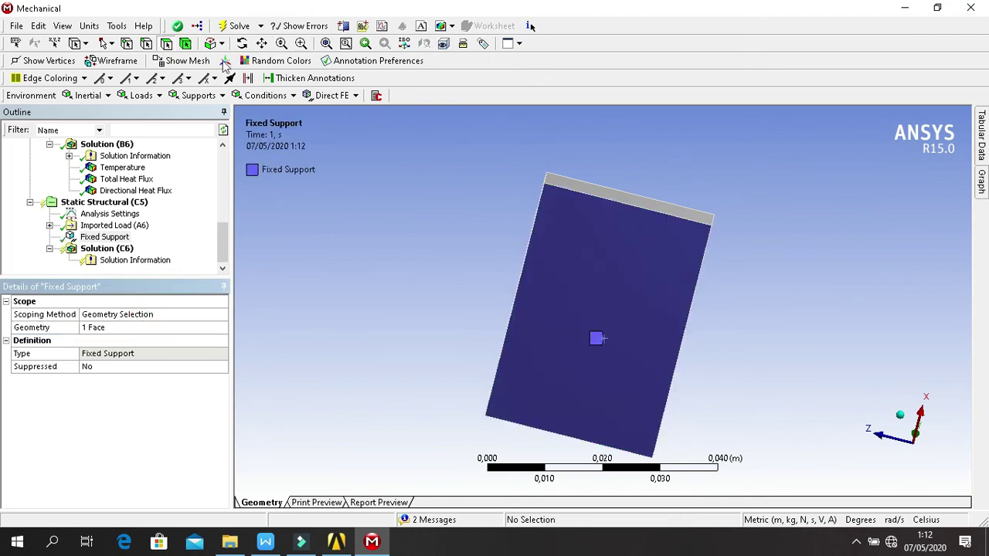
# - Restore the isometric view and add a Total Deformation result to the Static Structural solution
pyautogui.click(242, 44)
pyautogui.moveTo(616, 239); pyautogui.dragTo(702, 311)
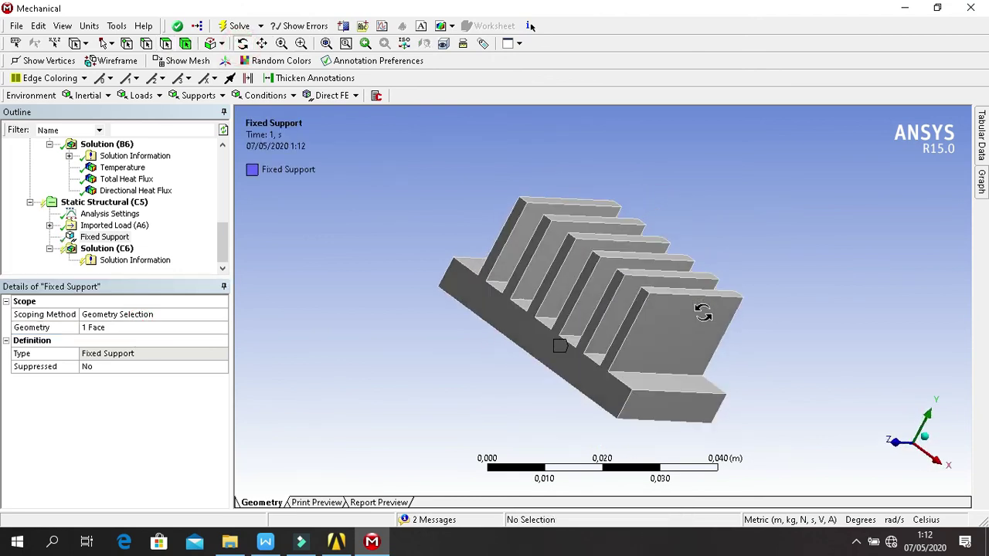
pyautogui.click(404, 44)
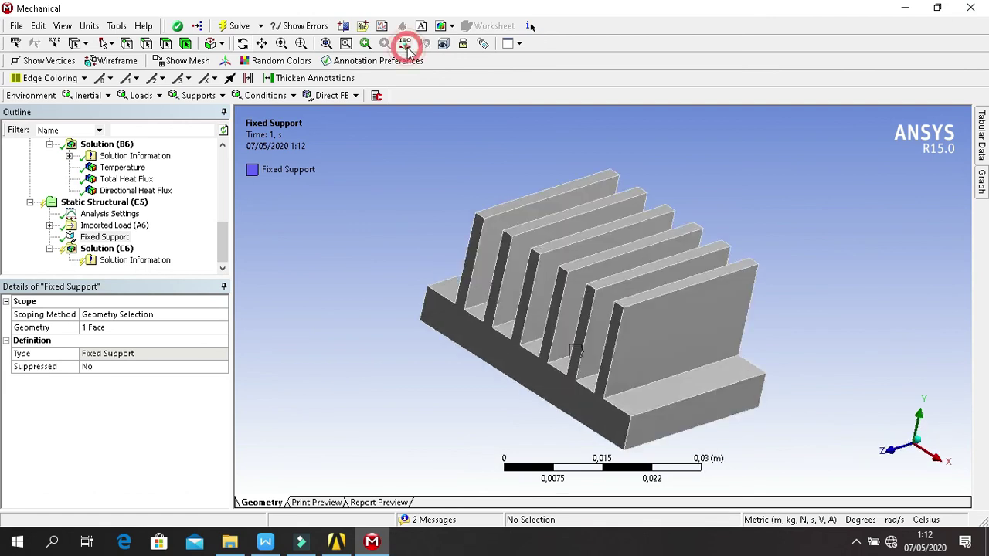
pyautogui.click(122, 251)
pyautogui.rightClick(120, 249)
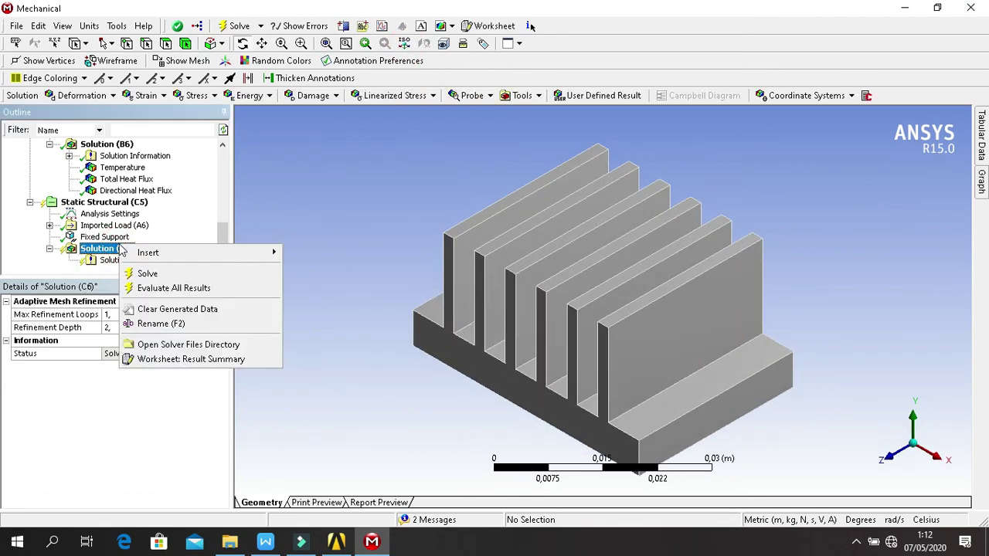
pyautogui.moveTo(171, 254)
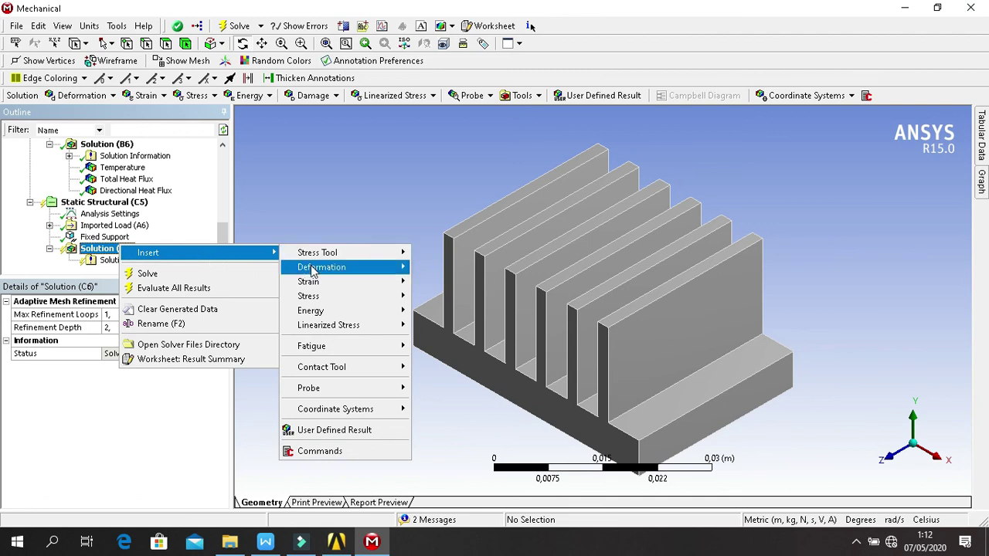
pyautogui.moveTo(313, 270)
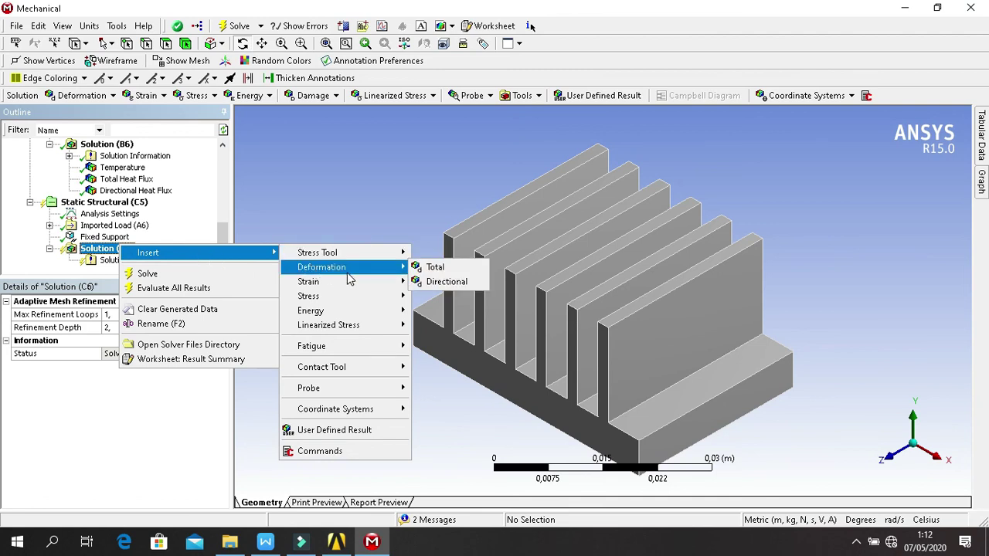
pyautogui.click(433, 267)
# - Add an Equivalent (von-Mises) Stress result to the Static Structural solution and solve the analysis
pyautogui.click(116, 238)
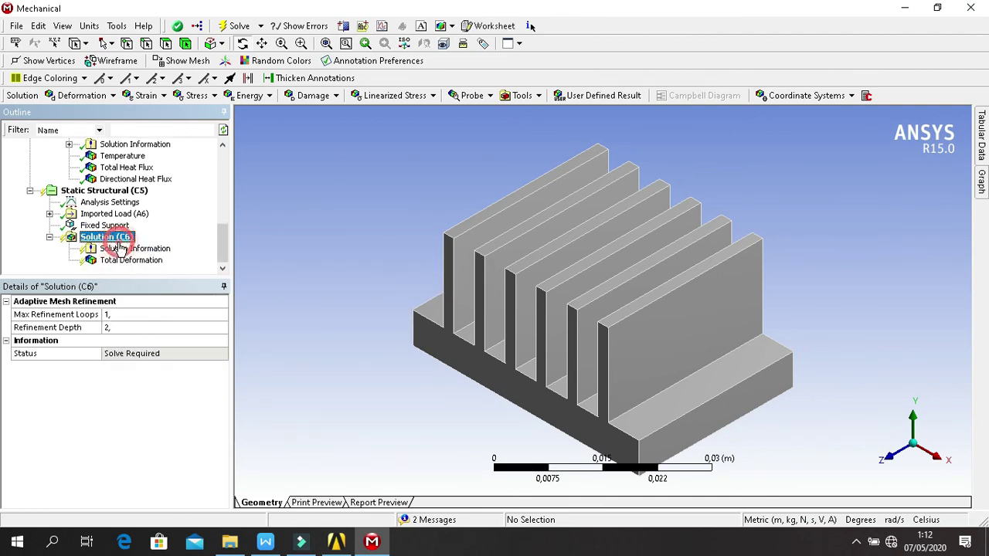
pyautogui.rightClick(120, 243)
pyautogui.moveTo(171, 260)
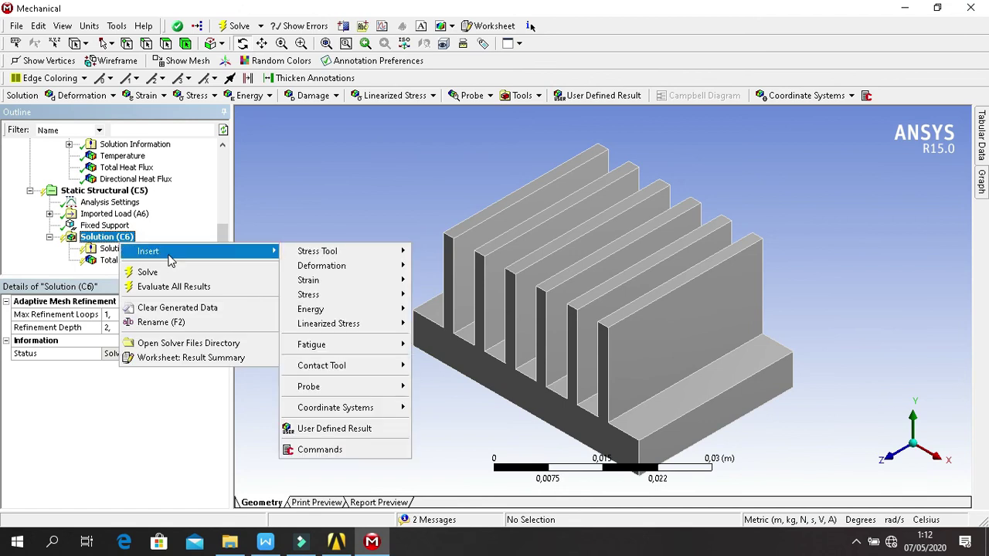
pyautogui.moveTo(344, 298)
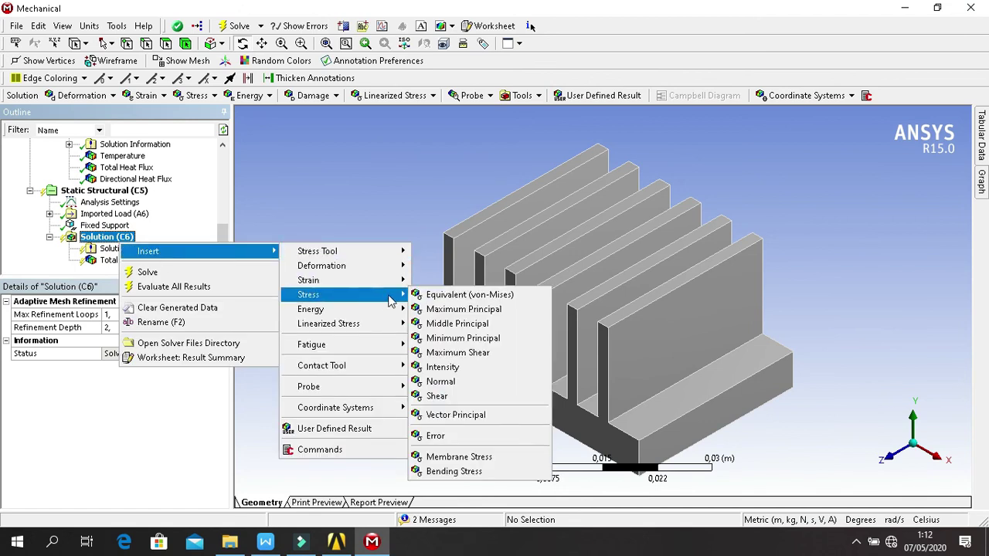
pyautogui.click(446, 294)
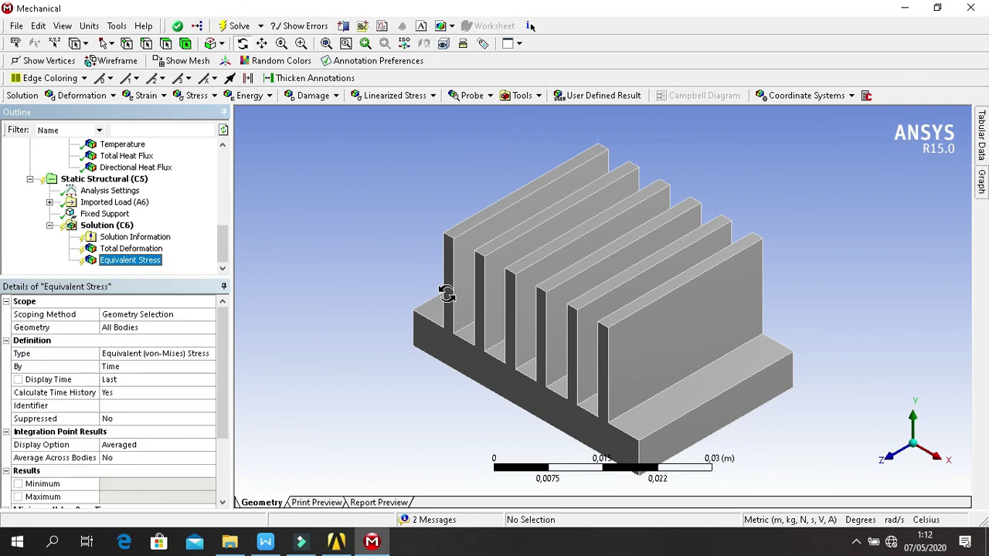
pyautogui.click(226, 29)
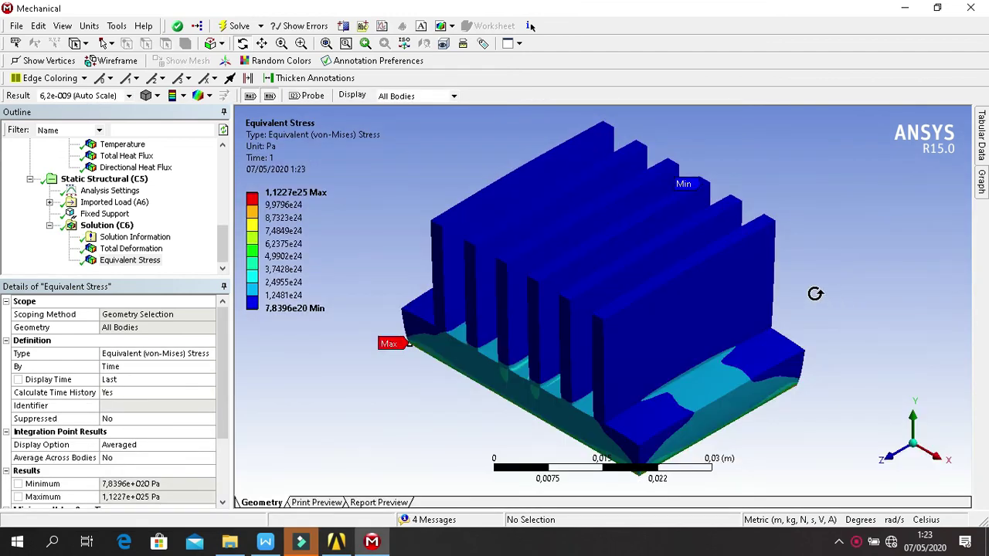
# - Examine the Equivalent Stress contours on the heat sink, and display the Total Deformation result
pyautogui.moveTo(815, 293); pyautogui.dragTo(761, 279)
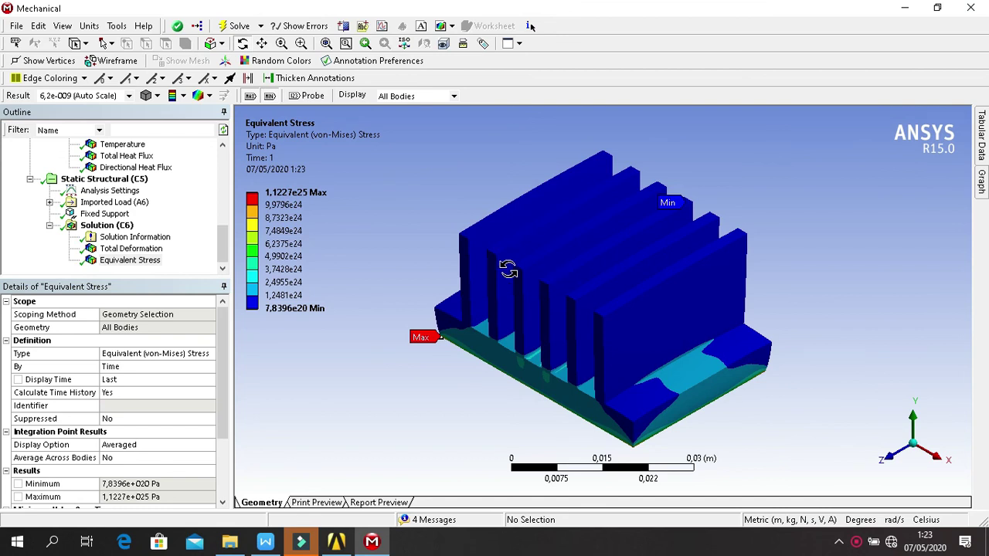
pyautogui.click(137, 249)
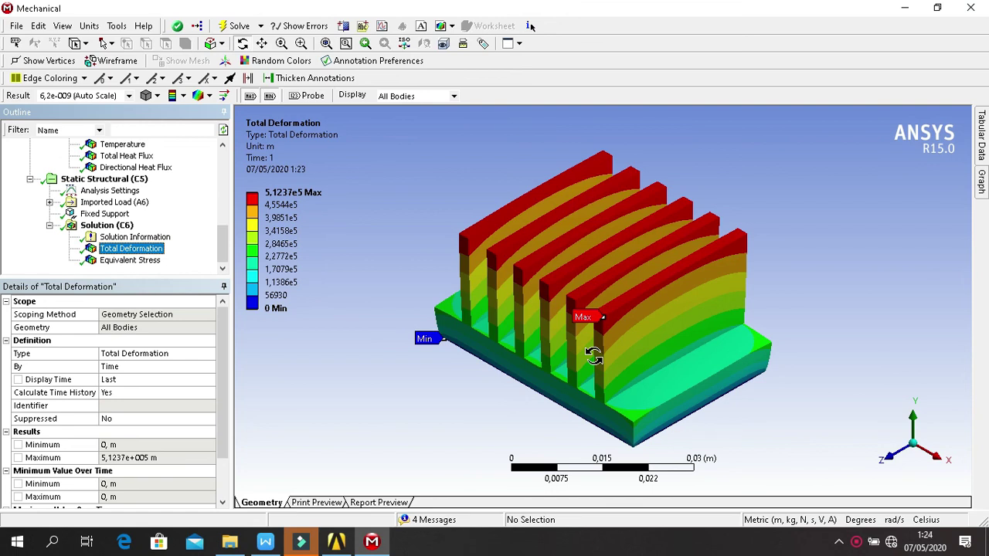
pyautogui.click(115, 226)
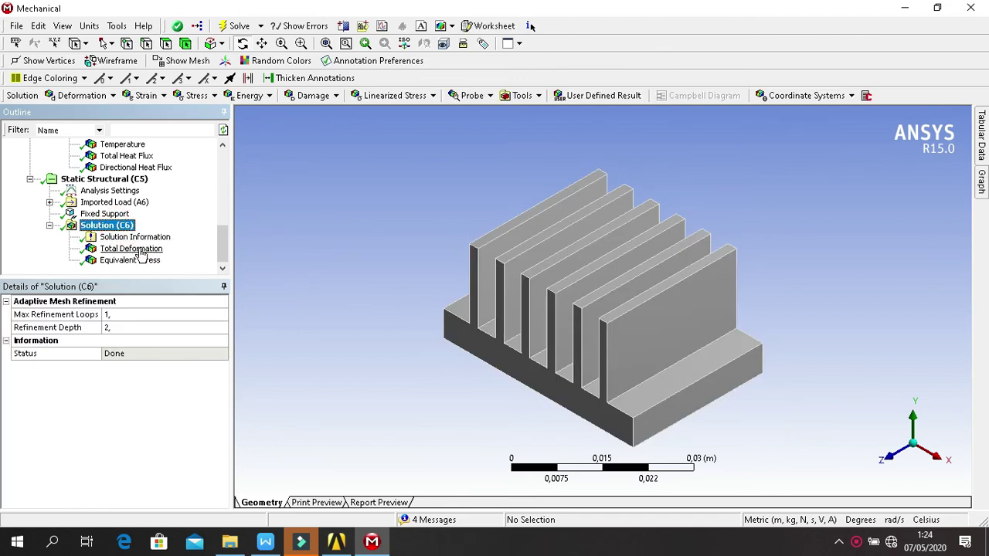
pyautogui.click(137, 250)
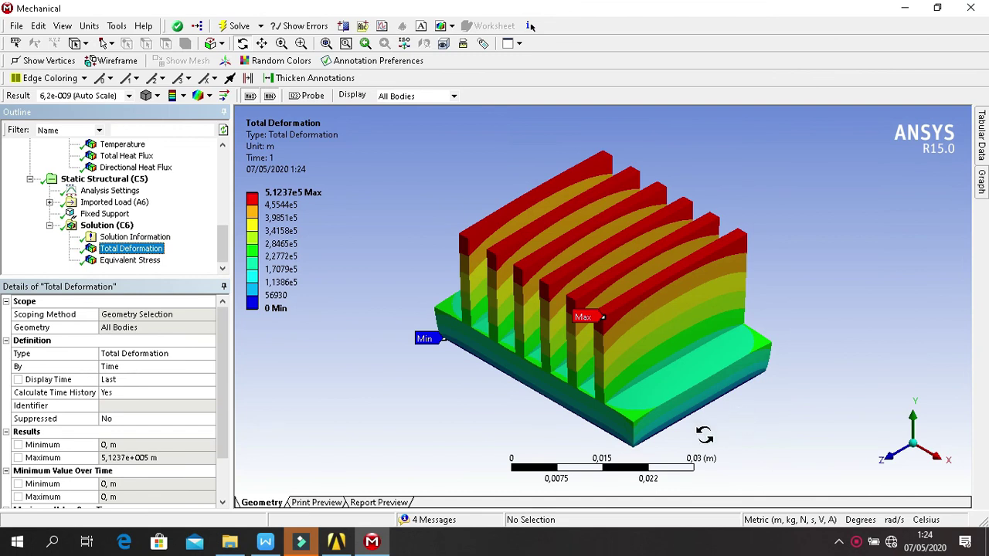
# - Keep the result graph docked in view, play the Total Deformation animation and pause it
pyautogui.click(981, 182)
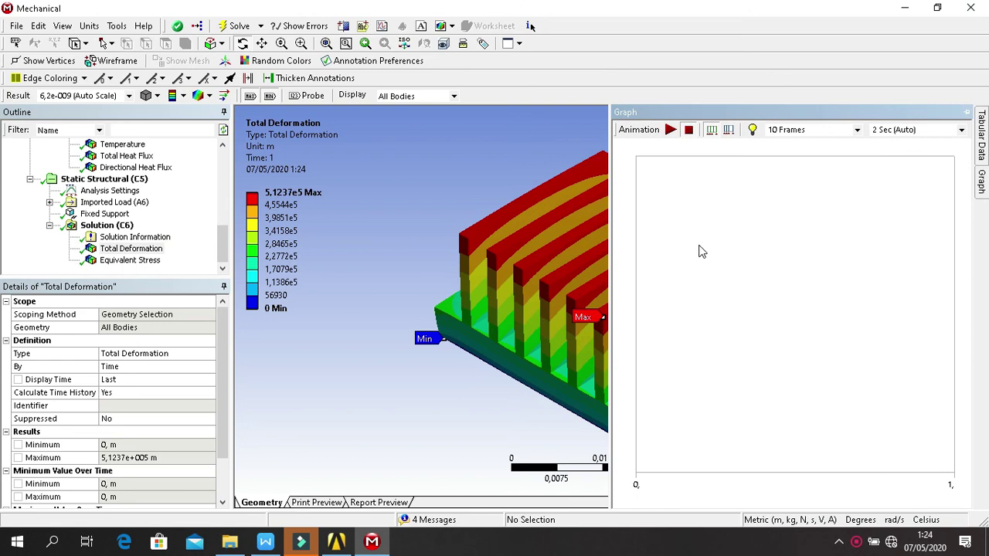
pyautogui.click(966, 116)
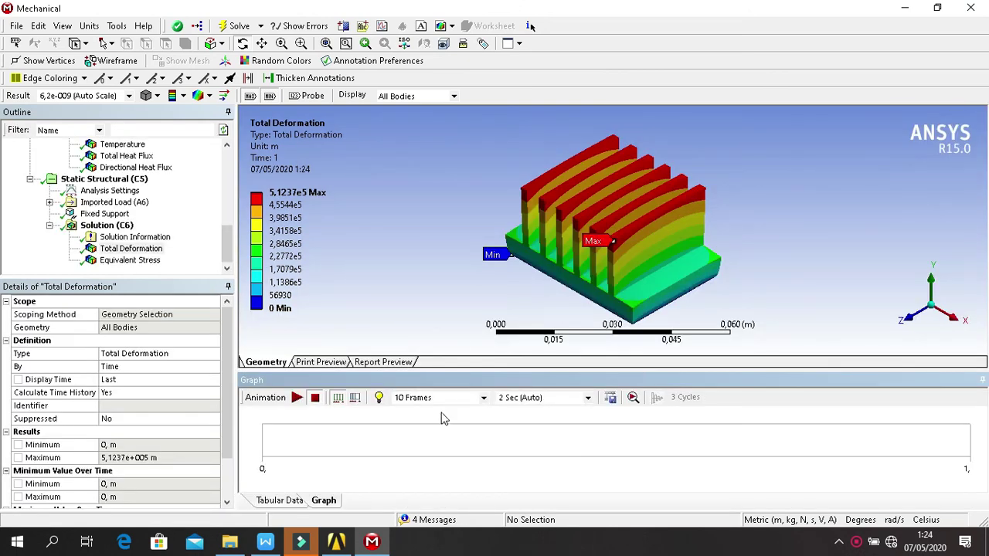
pyautogui.click(296, 398)
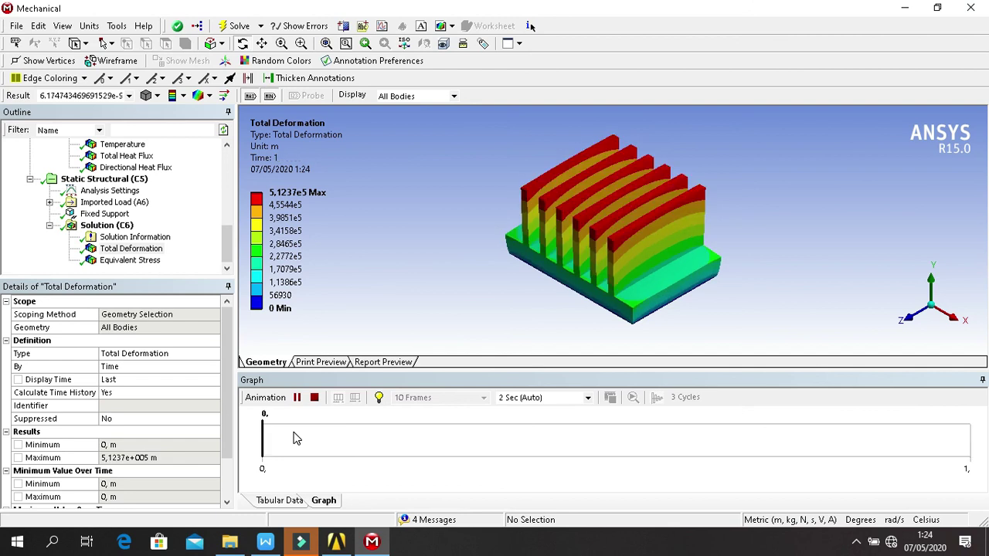
pyautogui.click(297, 398)
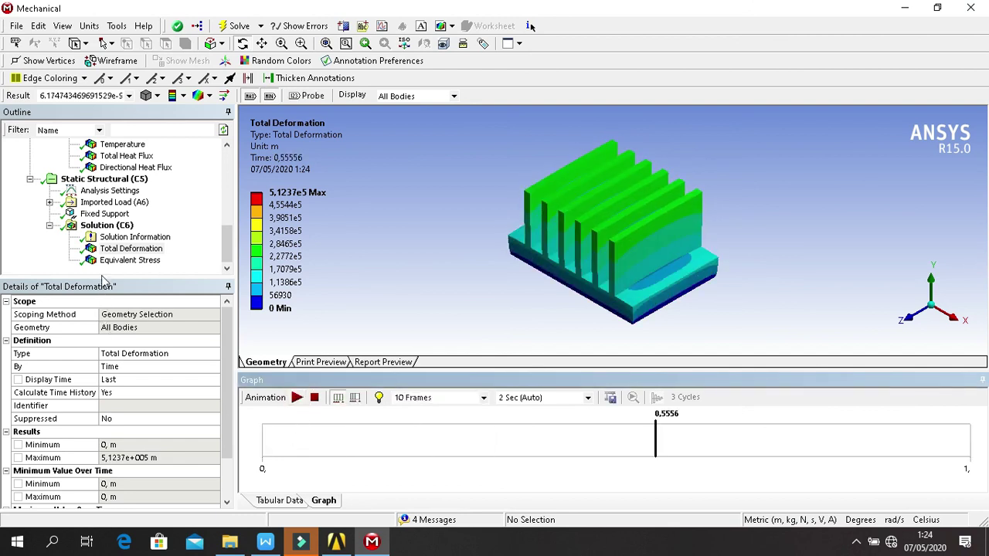
# - Display the Equivalent Stress result from the underside of the base, play its animation and halt it
pyautogui.click(107, 263)
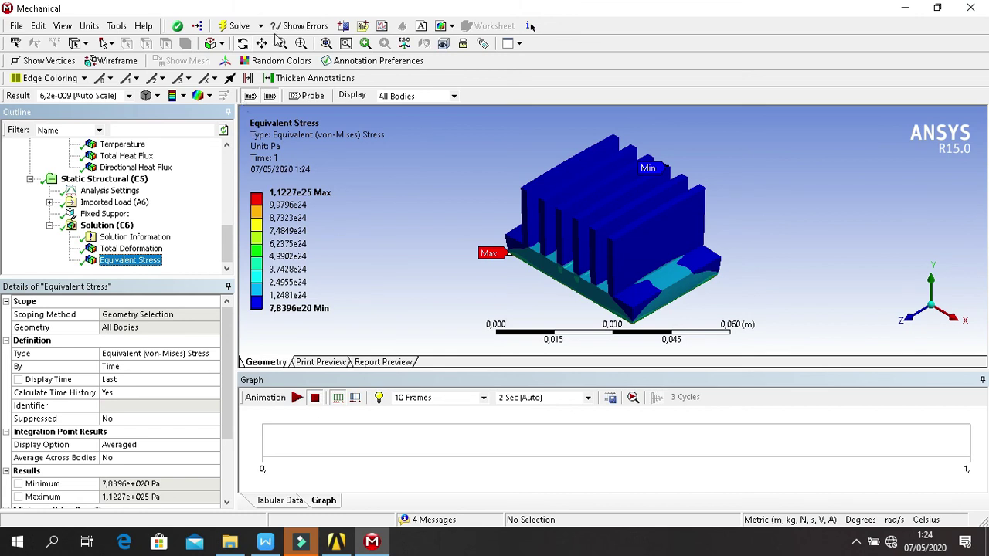
pyautogui.moveTo(582, 266); pyautogui.dragTo(555, 193)
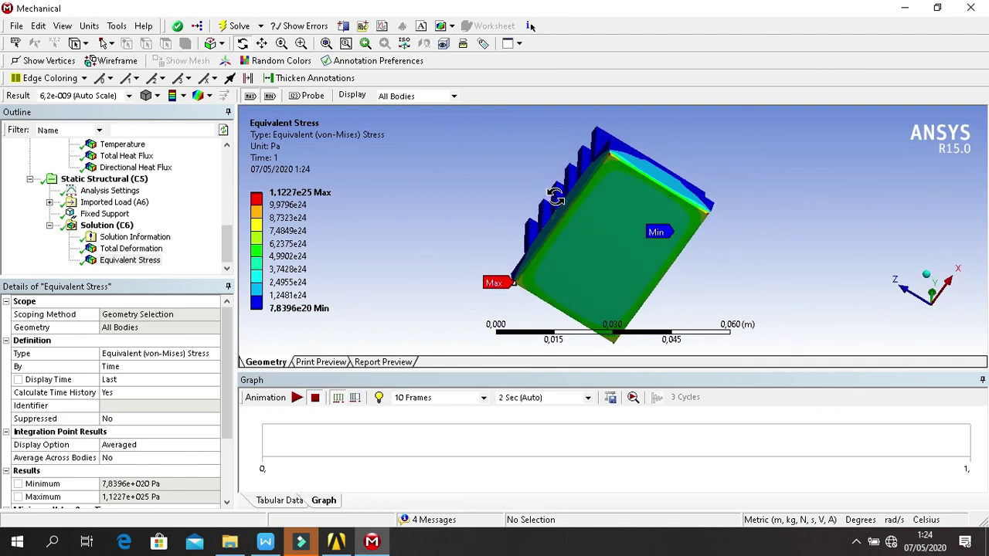
pyautogui.scroll(-2, 421, 315)
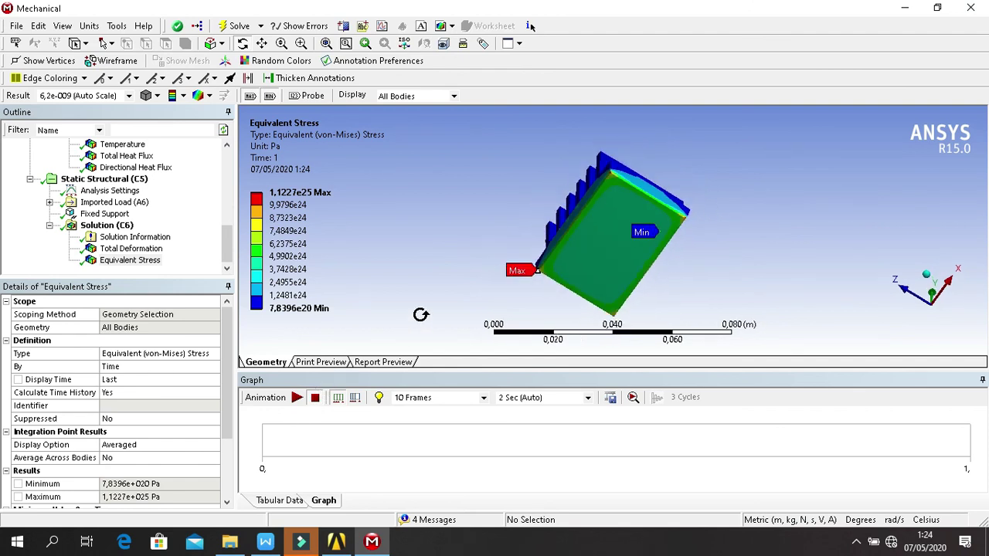
pyautogui.click(297, 397)
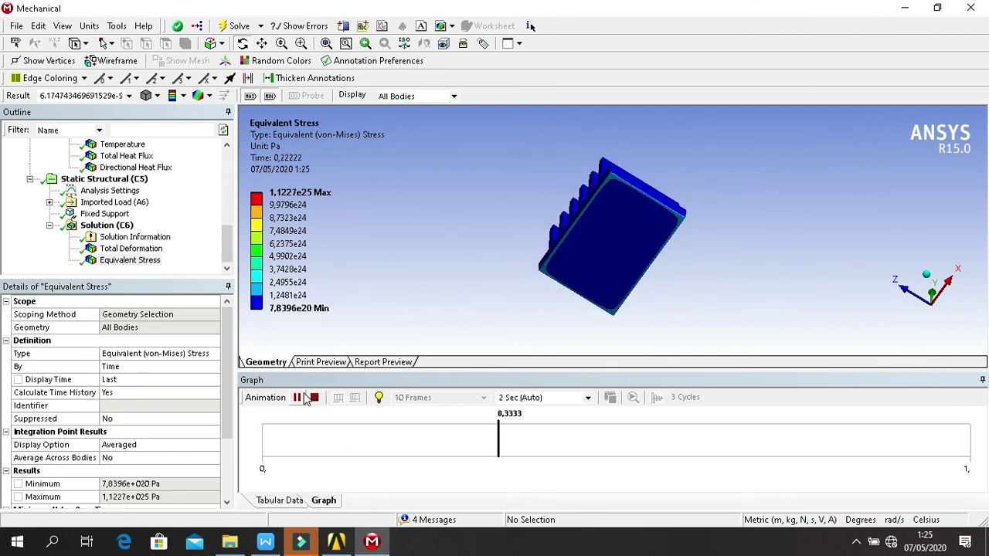
pyautogui.click(313, 397)
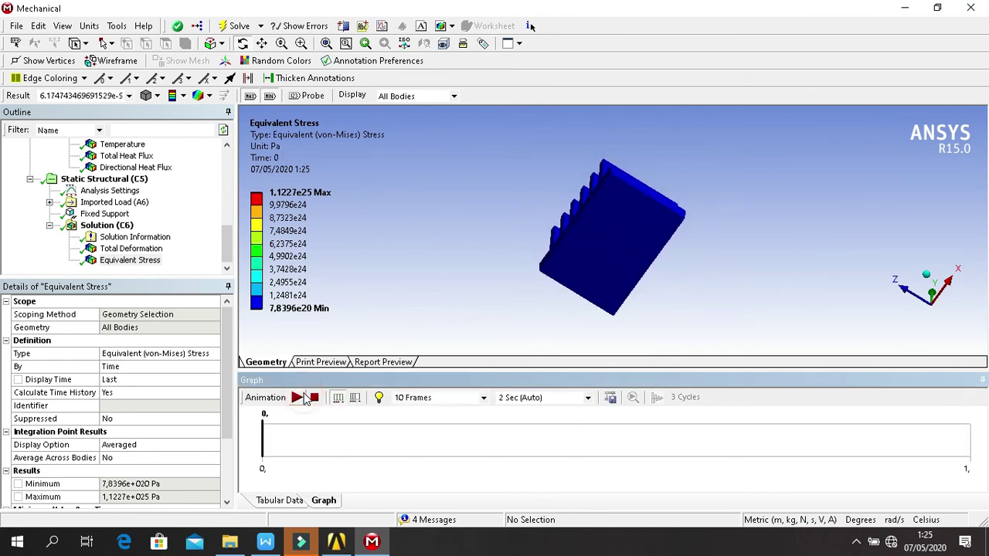